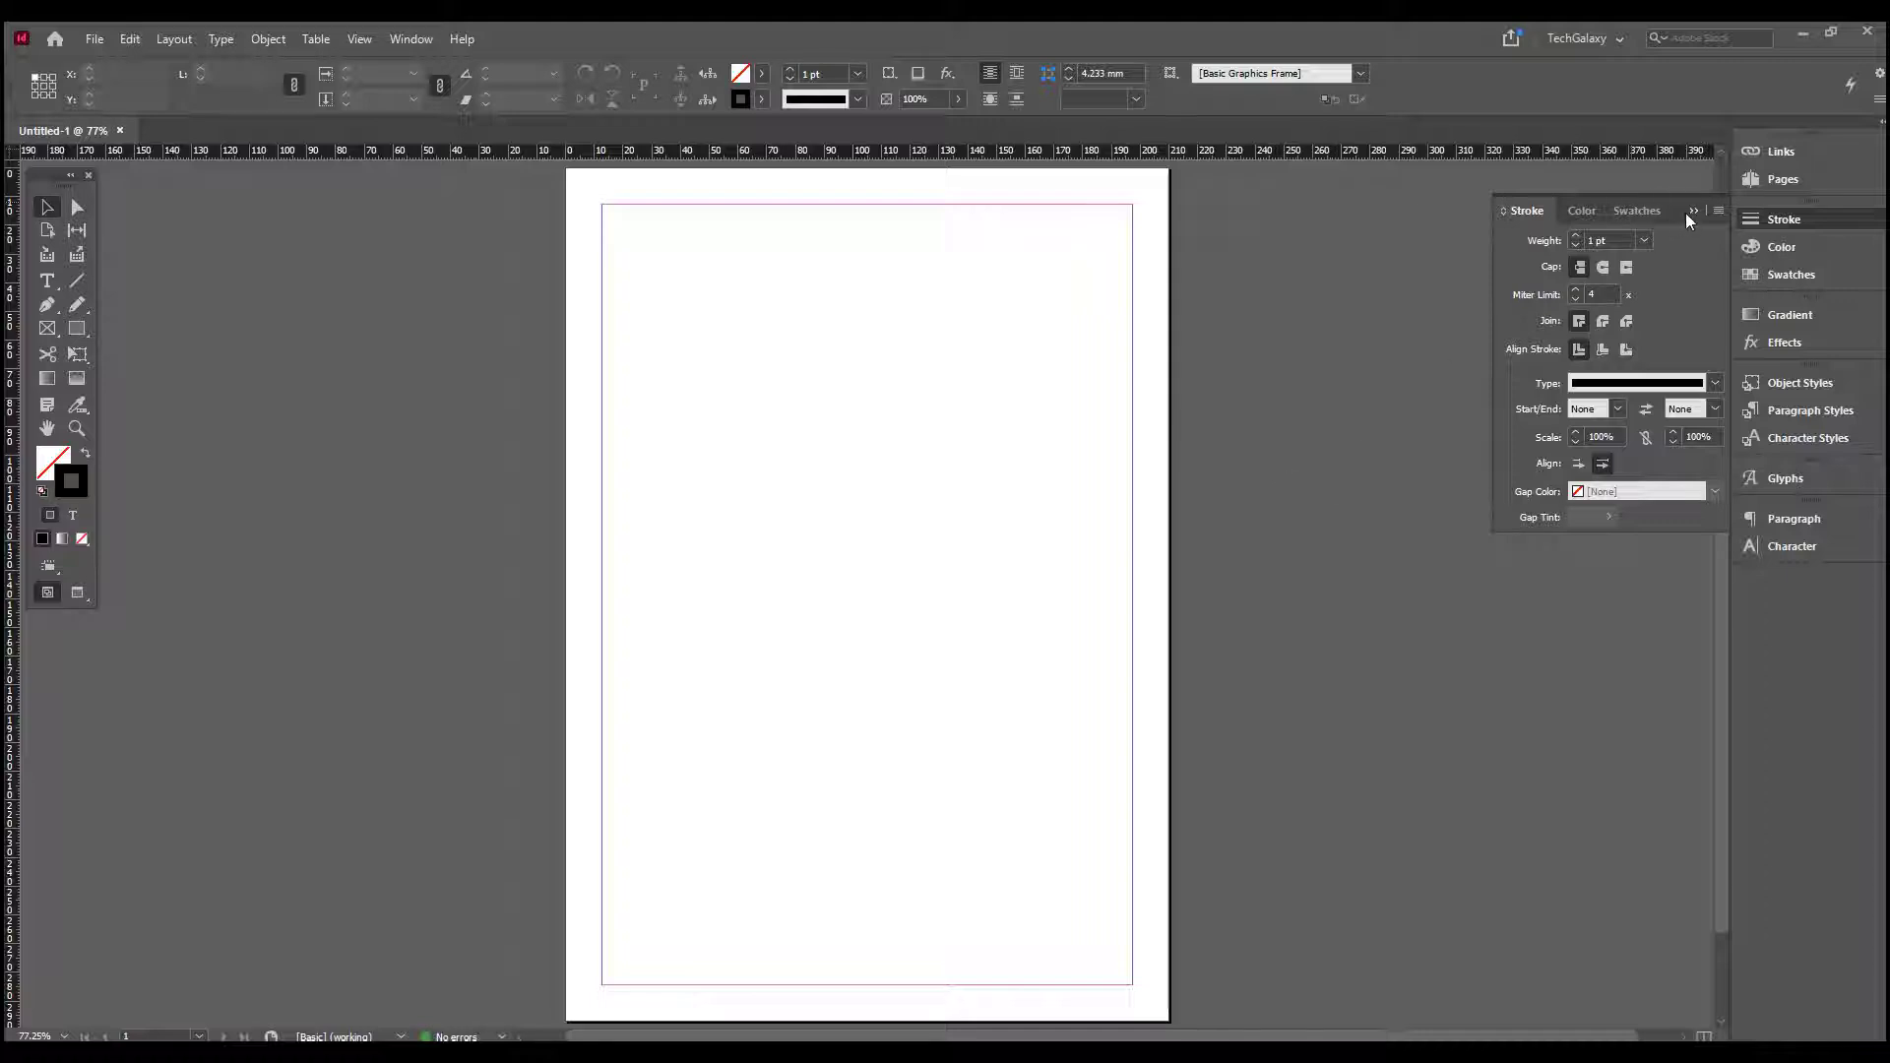
Place the sunset-over-clouds photo from the photoshop examples folder near the page's upper margins, about 169 mm wide and 113 mm high
{"action": "left_click", "coordinate": [1687, 210]}
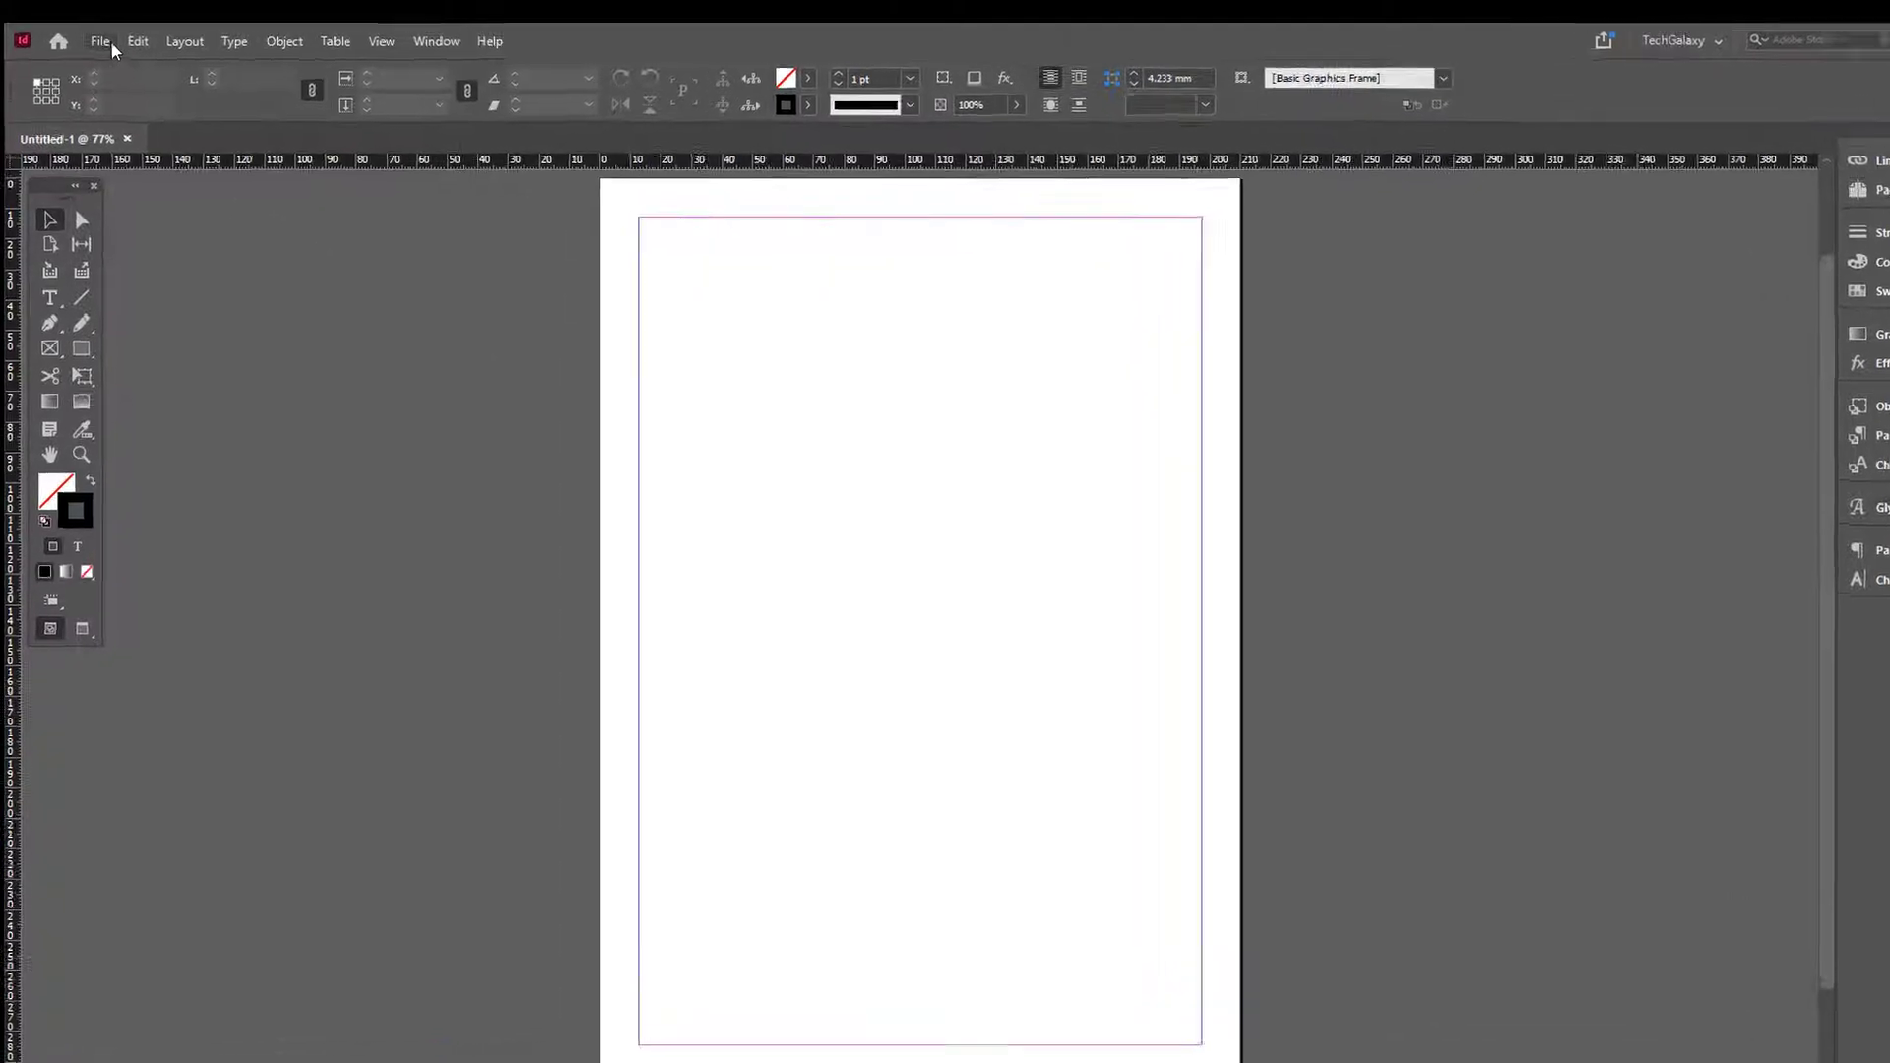
{"action": "left_click", "coordinate": [102, 41]}
{"action": "left_click", "coordinate": [164, 335]}
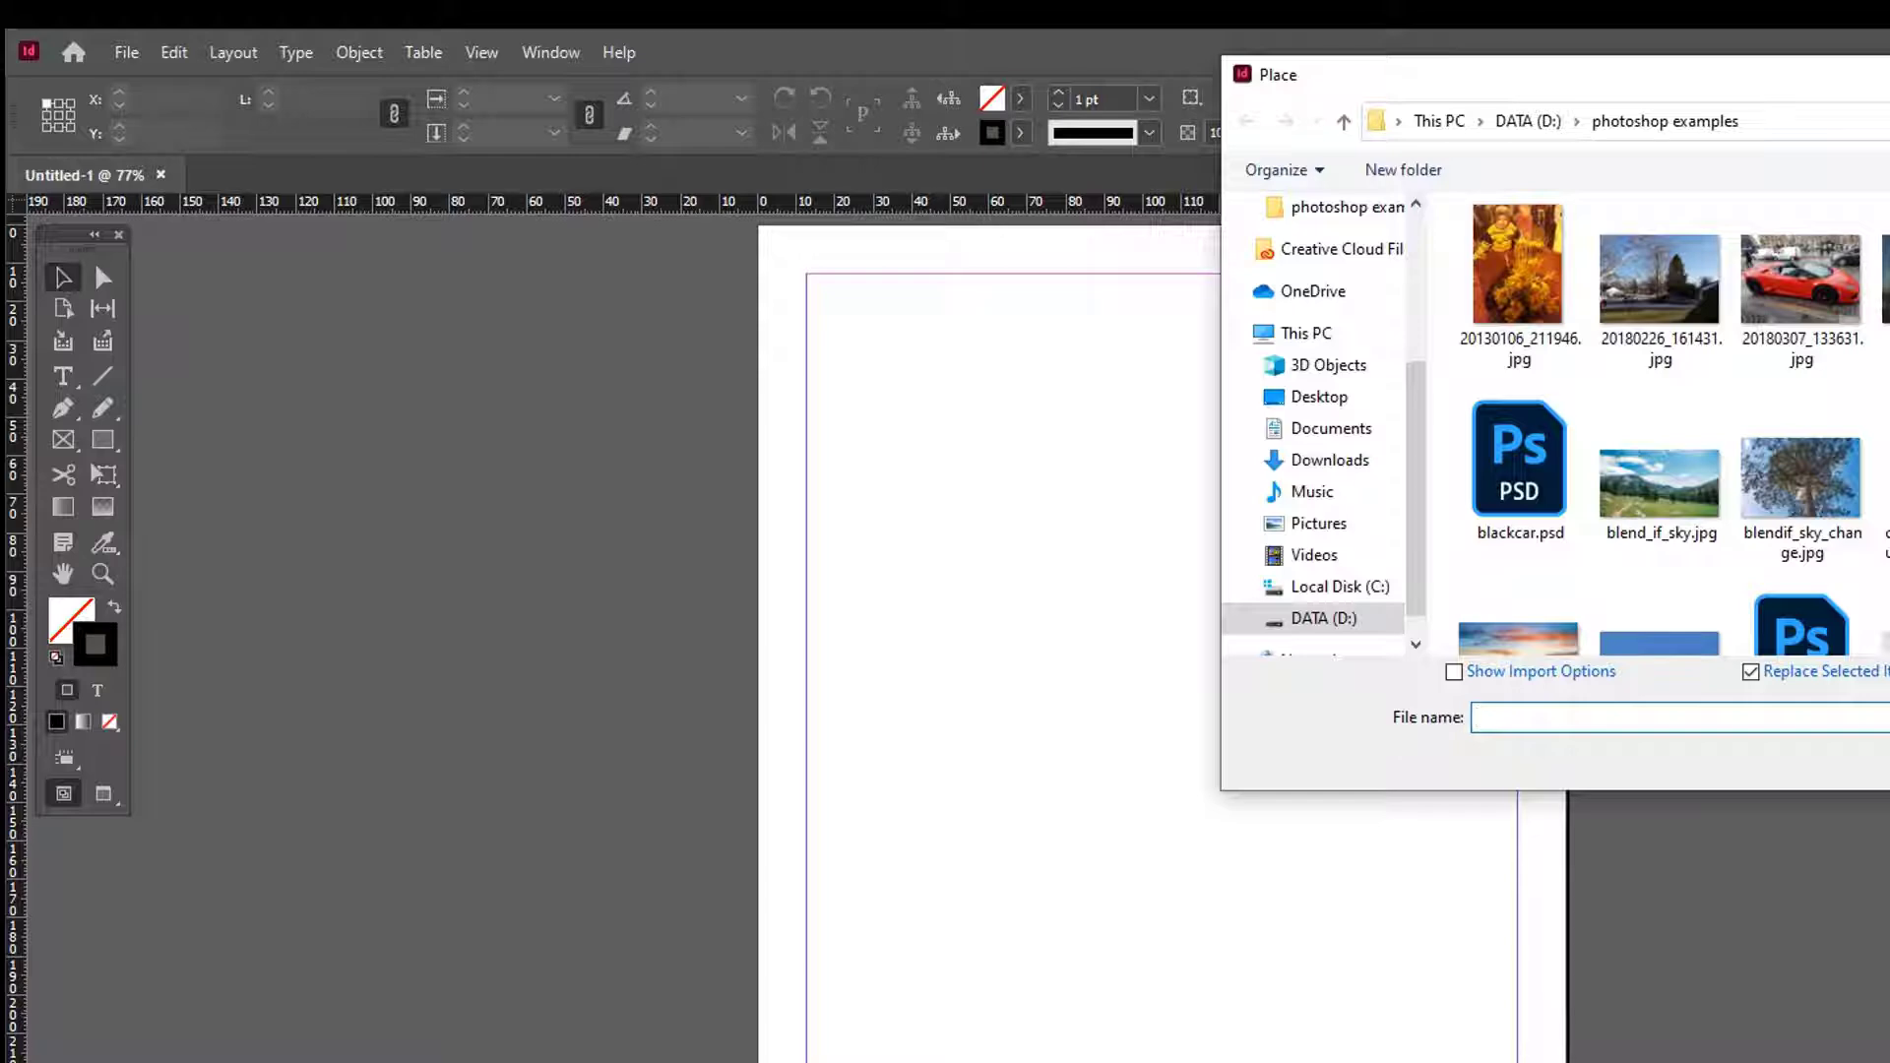
{"action": "scroll", "coordinate": [1654, 423], "scroll_direction": "down", "scroll_amount": 5}
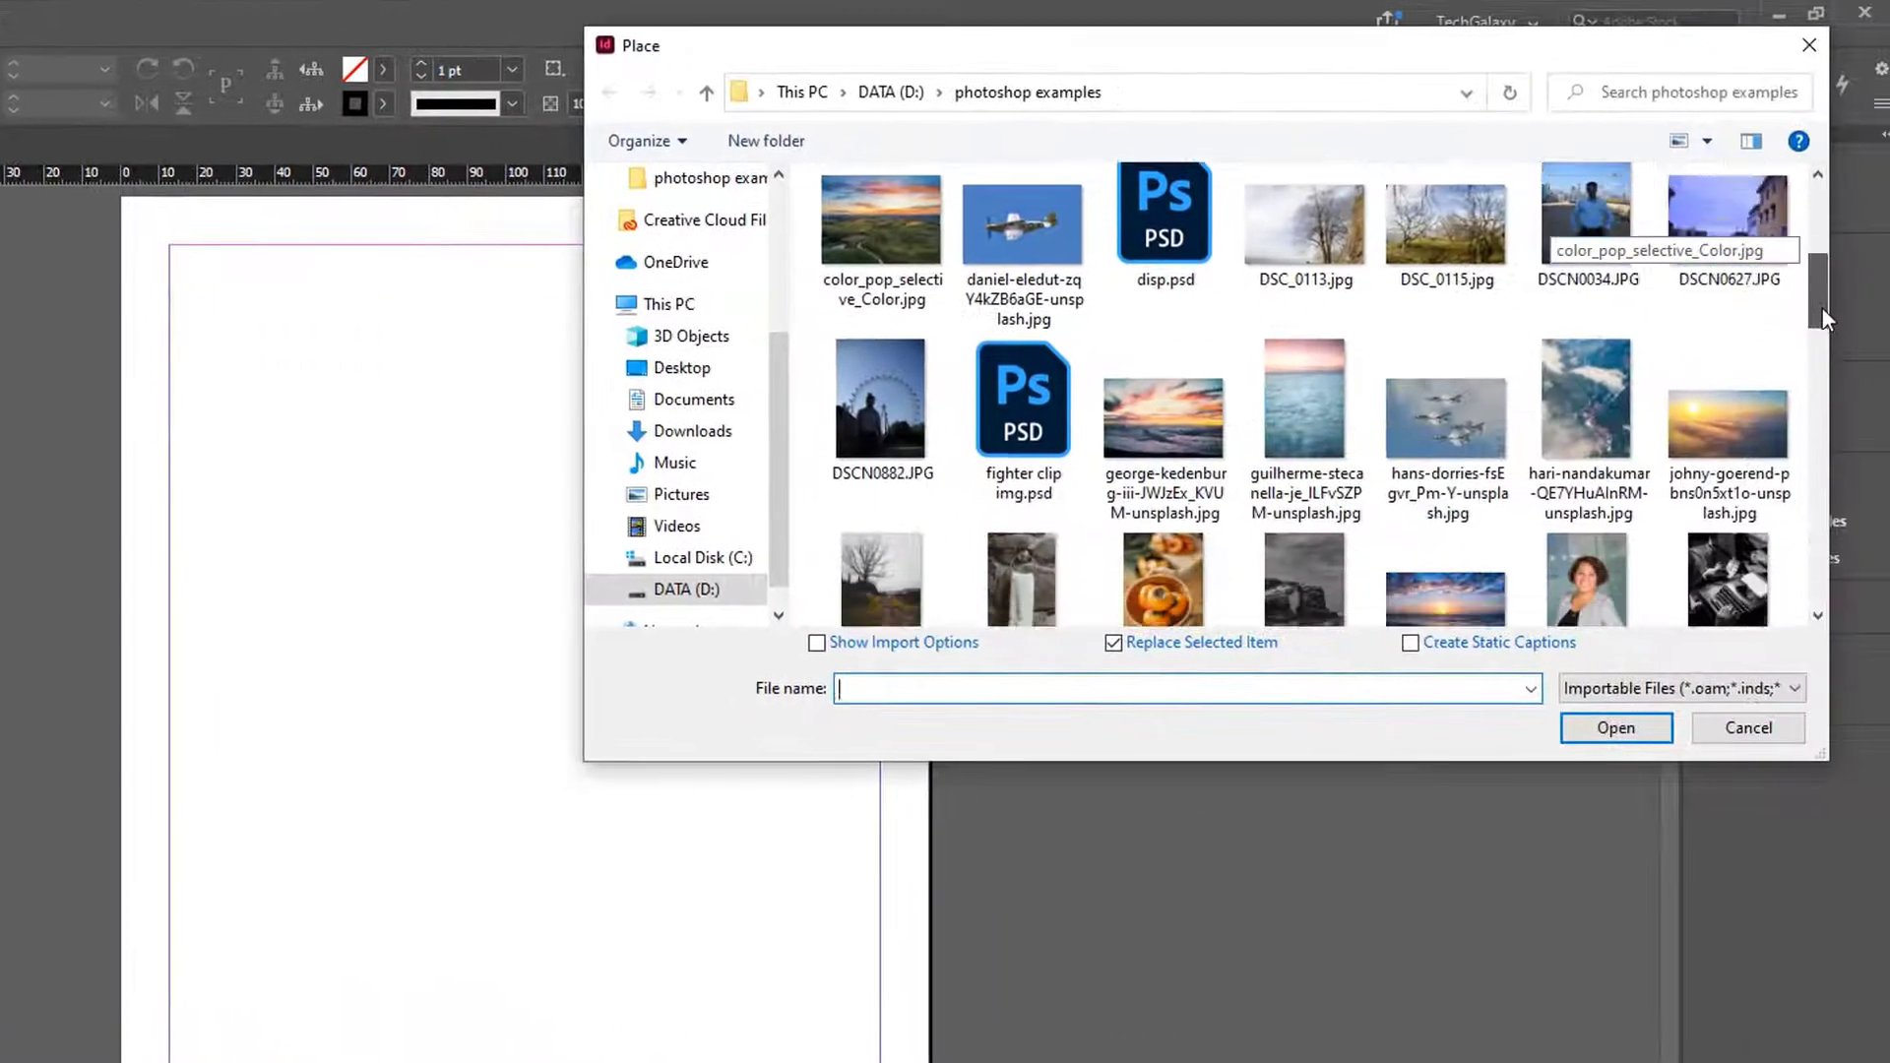
{"action": "left_click_drag", "start_coordinate": [1822, 309], "coordinate": [1825, 317]}
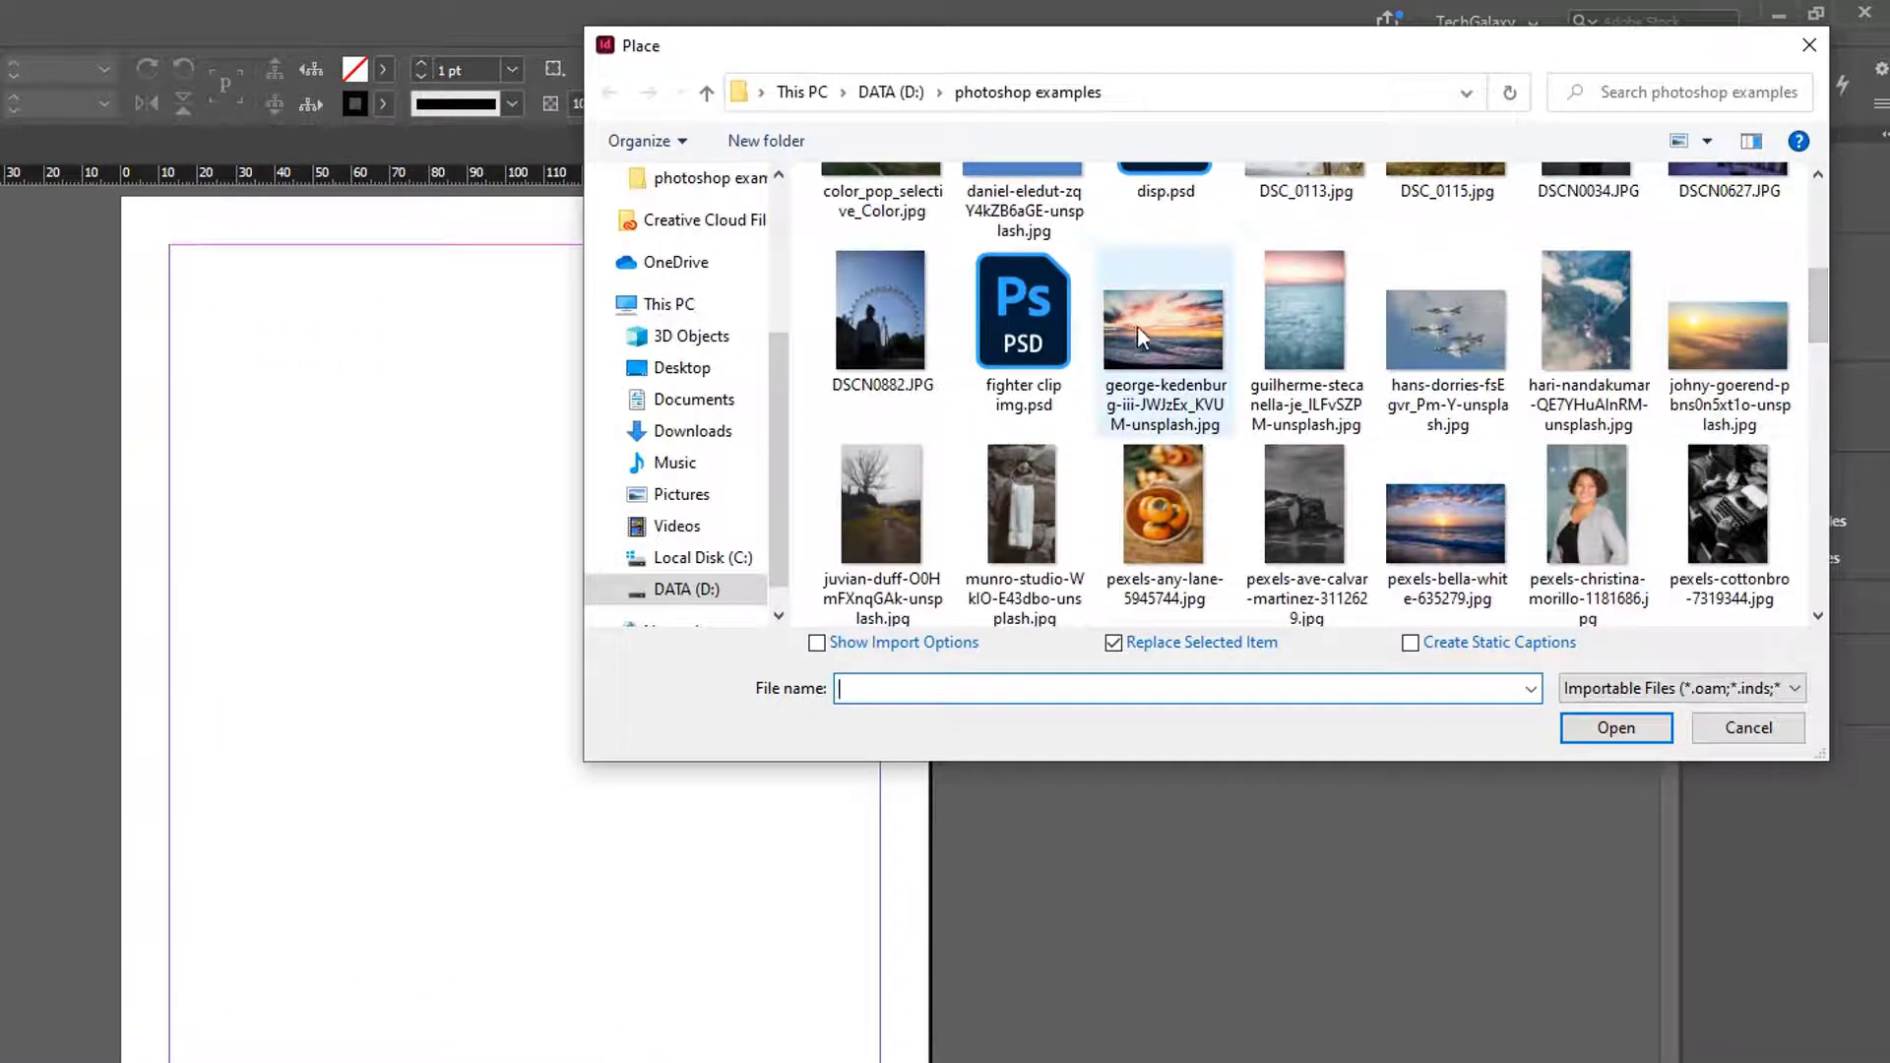
{"action": "left_click", "coordinate": [1137, 327]}
{"action": "left_click", "coordinate": [1620, 729]}
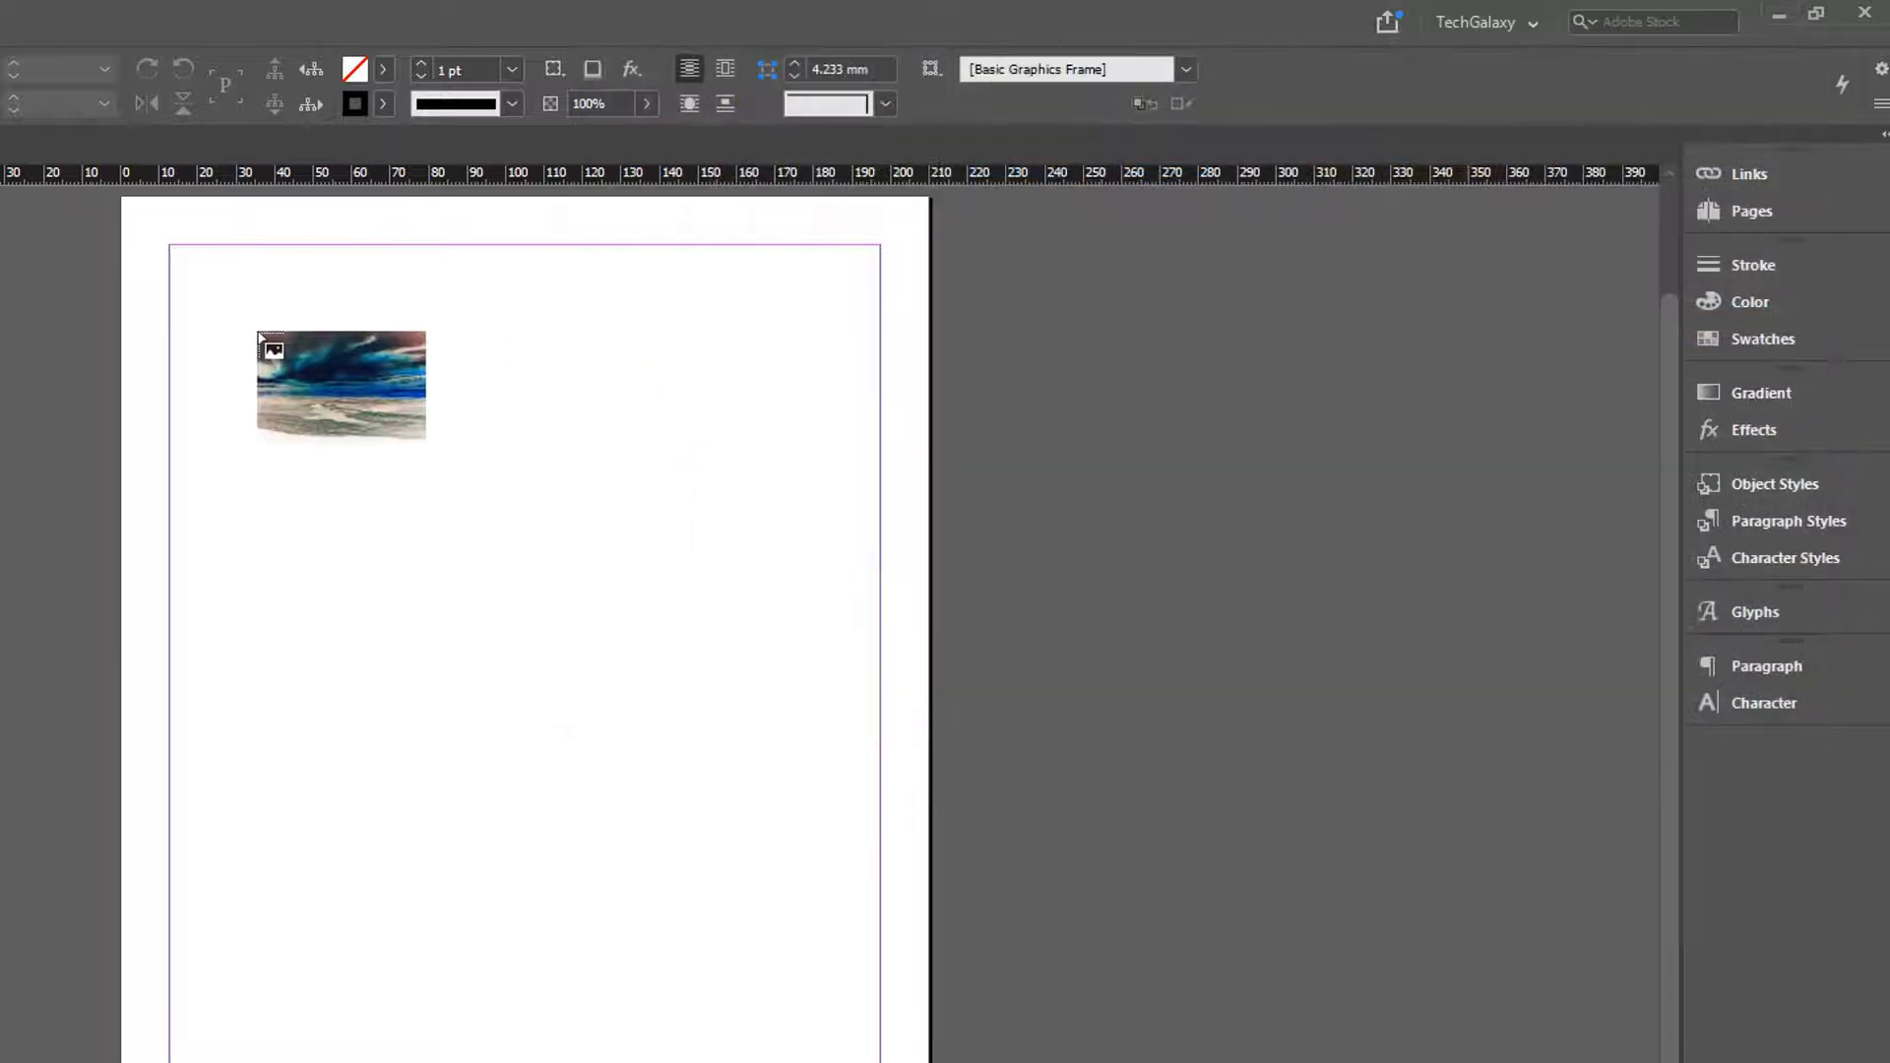
{"action": "left_click_drag", "start_coordinate": [183, 263], "coordinate": [896, 898]}
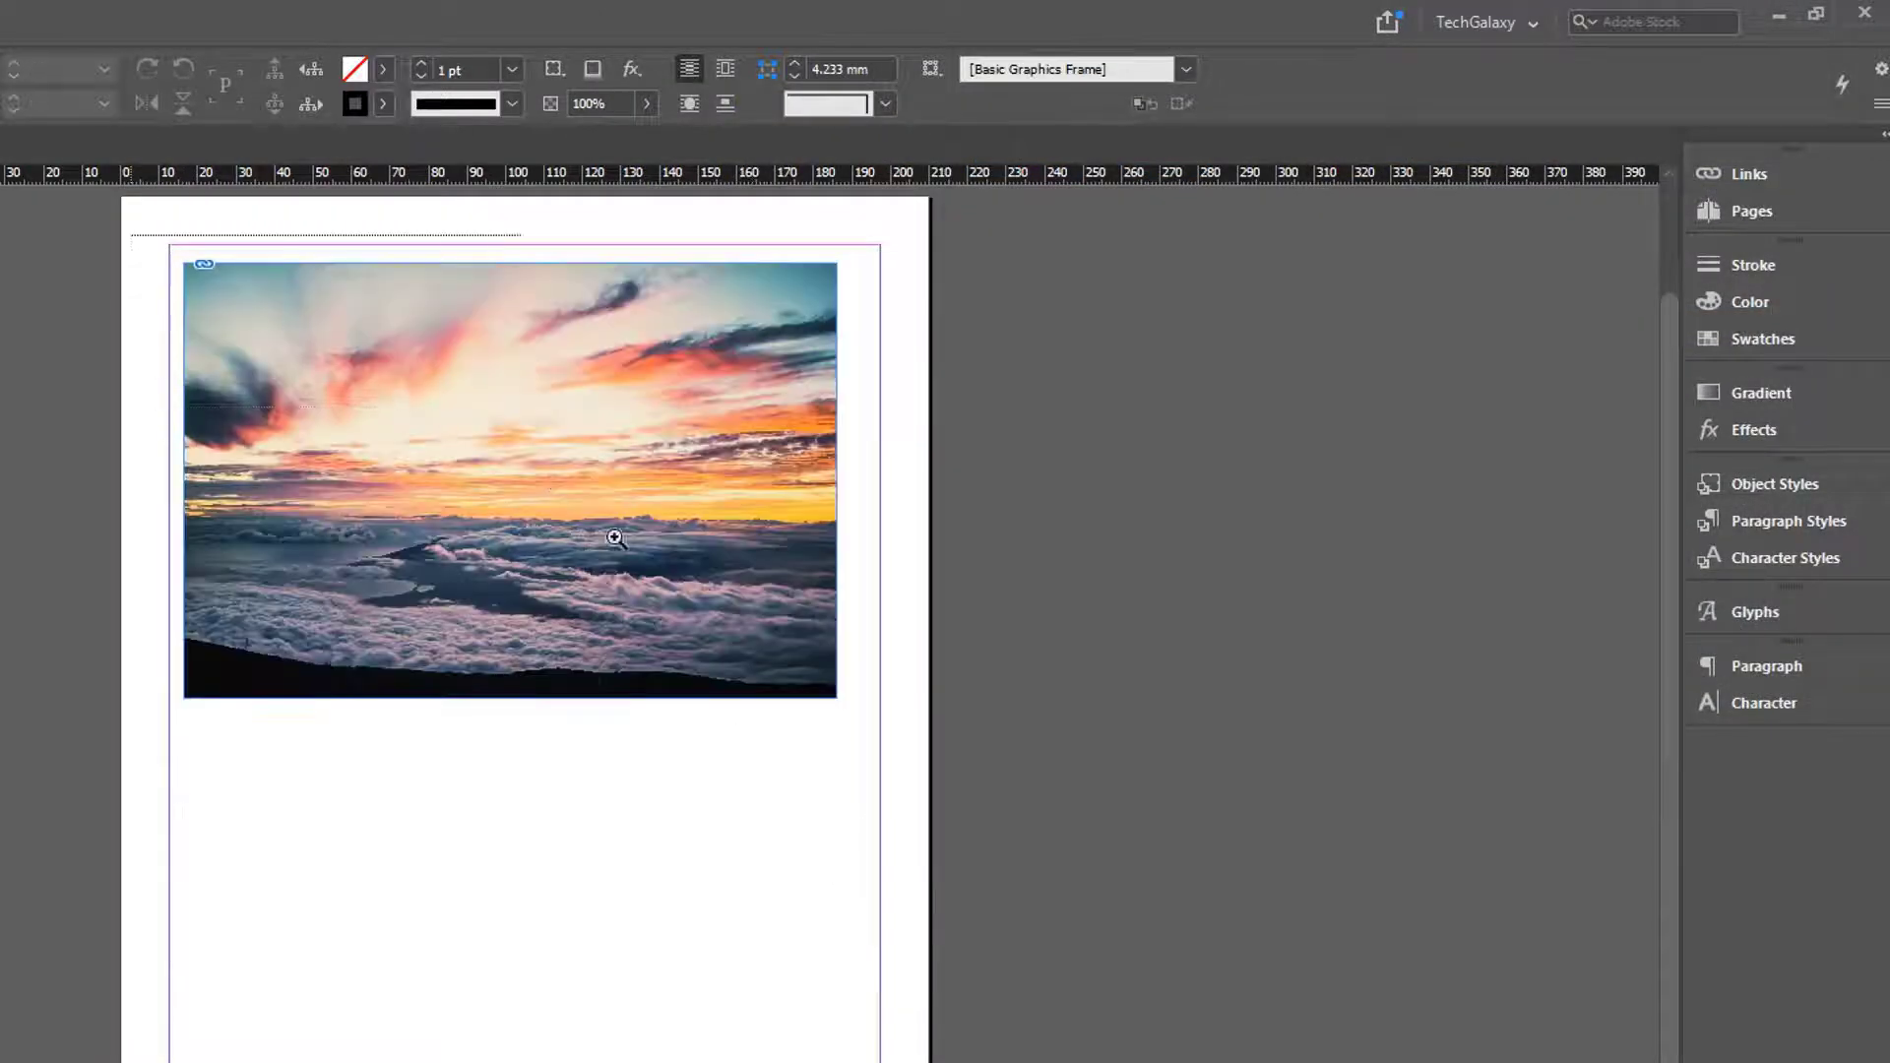
Enlarge the view of the placed photo and change the document's display performance
{"action": "left_click_drag", "start_coordinate": [615, 538], "coordinate": [940, 792]}
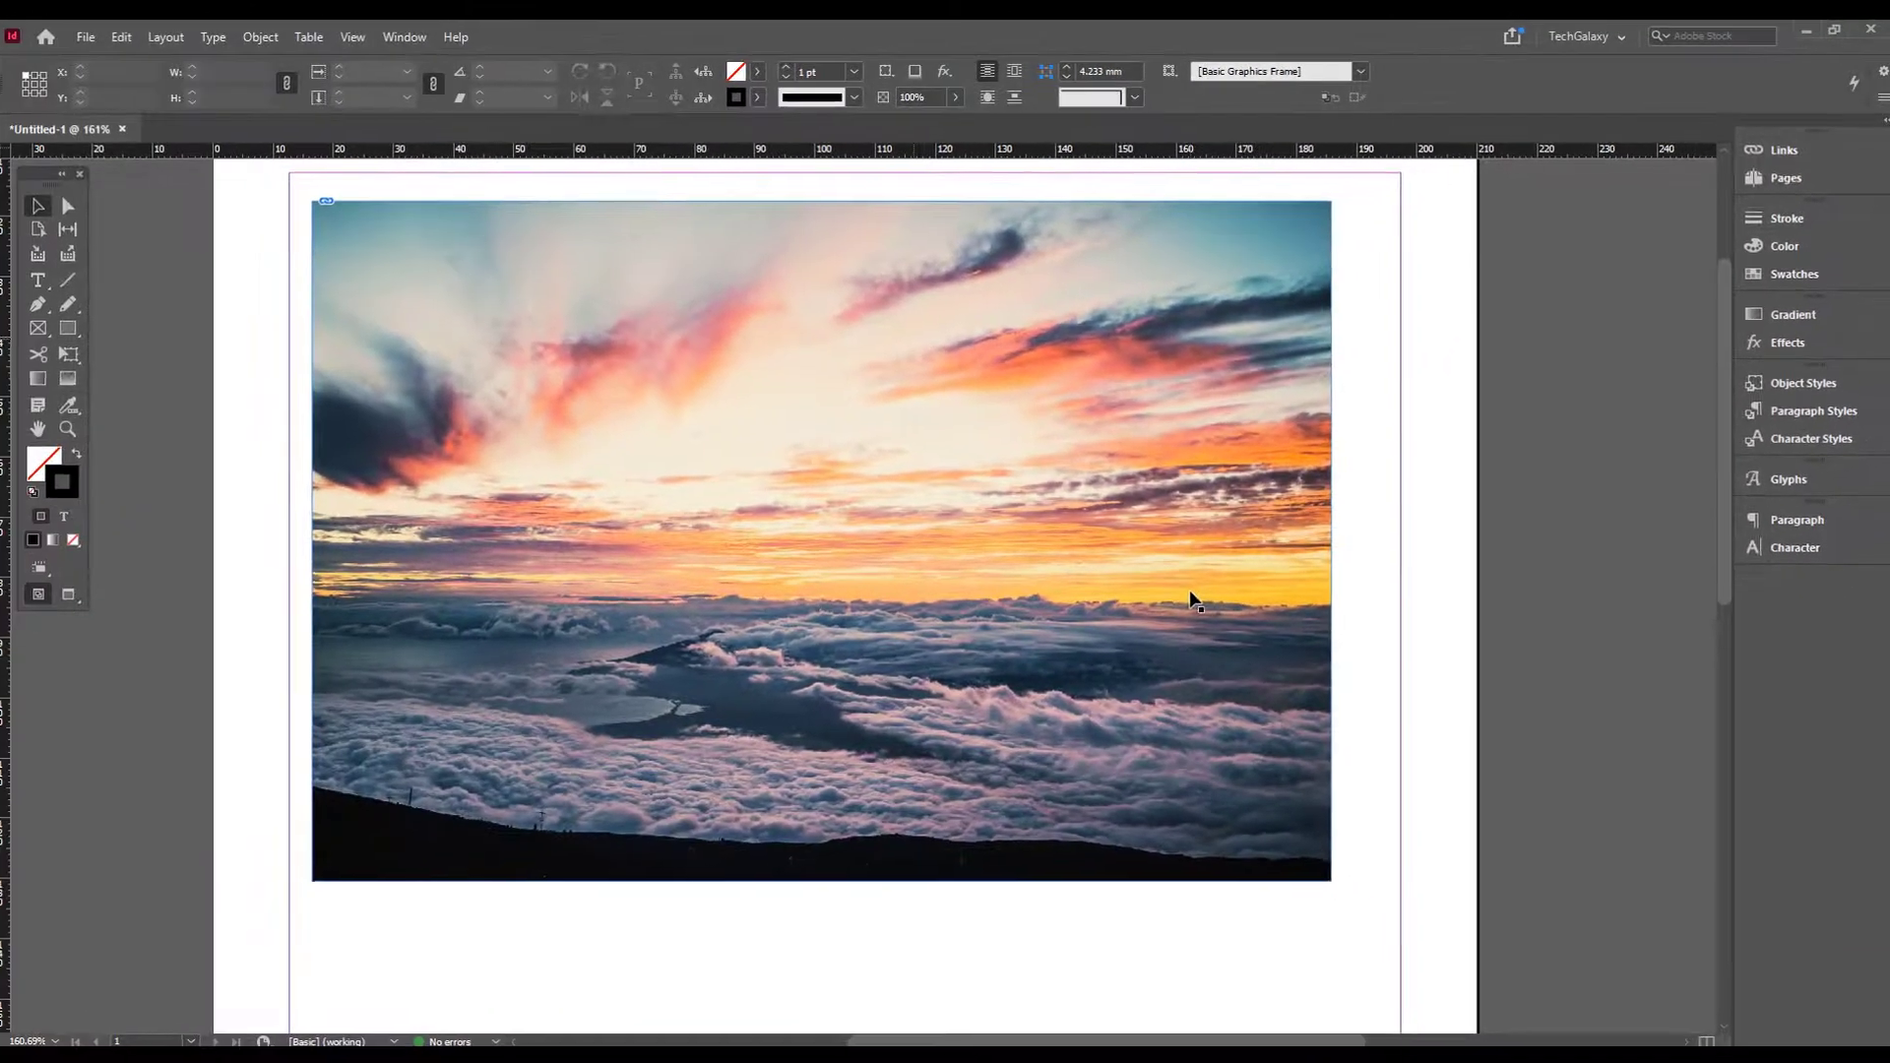
{"action": "left_click", "coordinate": [352, 37]}
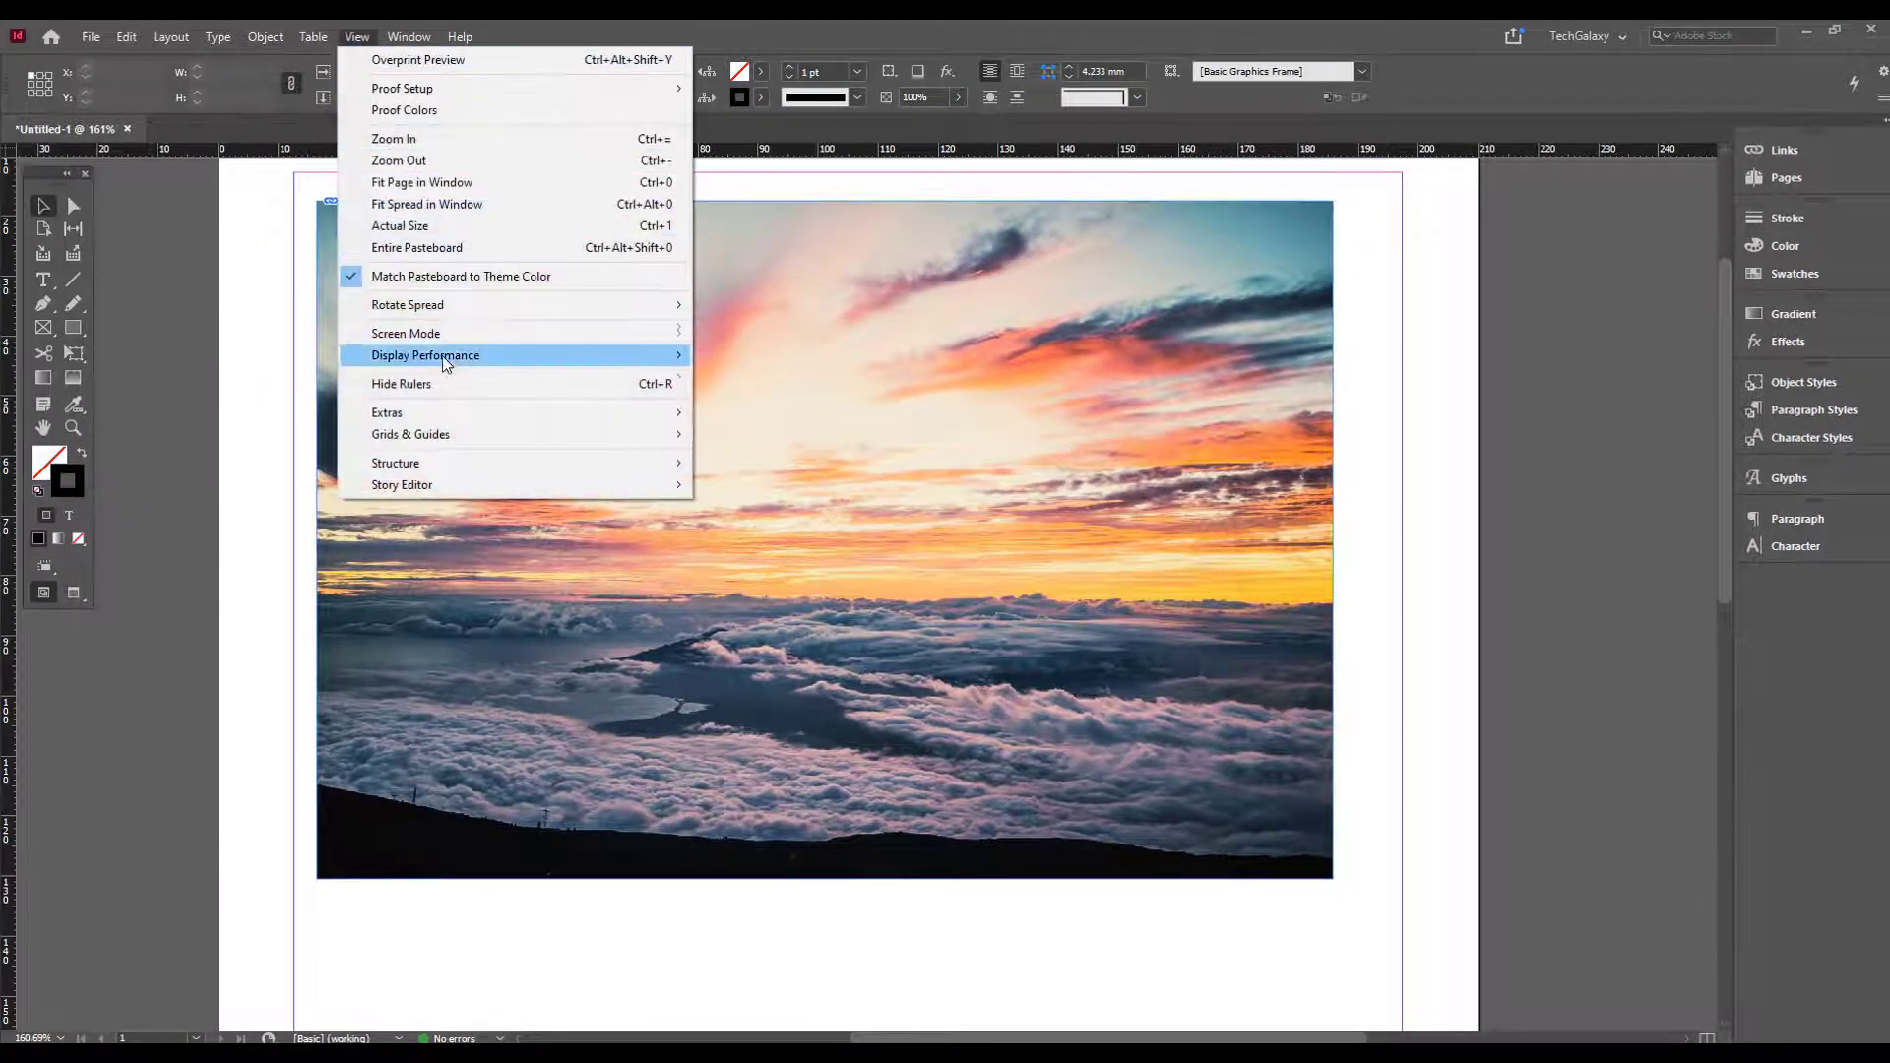
{"action": "mouse_move", "coordinate": [445, 362]}
{"action": "left_click", "coordinate": [812, 398]}
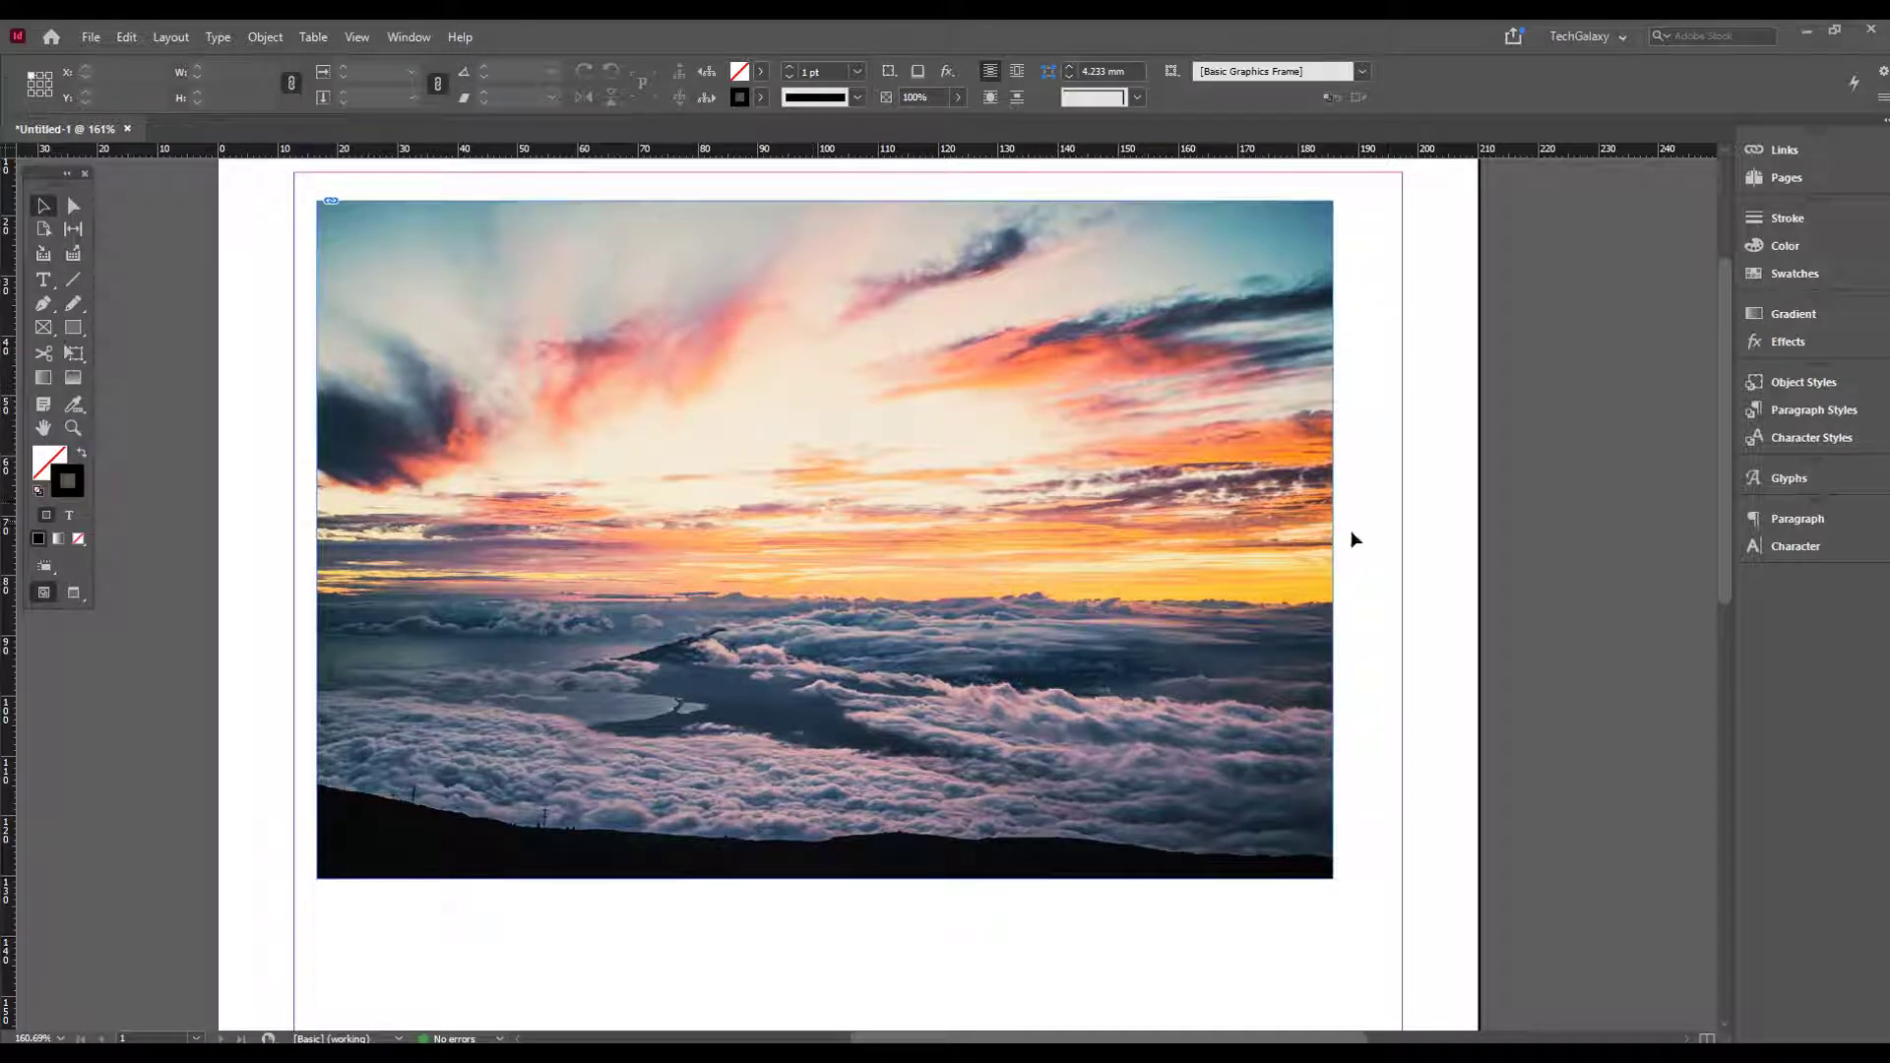
Select the placed photo, bring up the Effects settings for it, and deselect the photo
{"action": "left_click", "coordinate": [638, 292]}
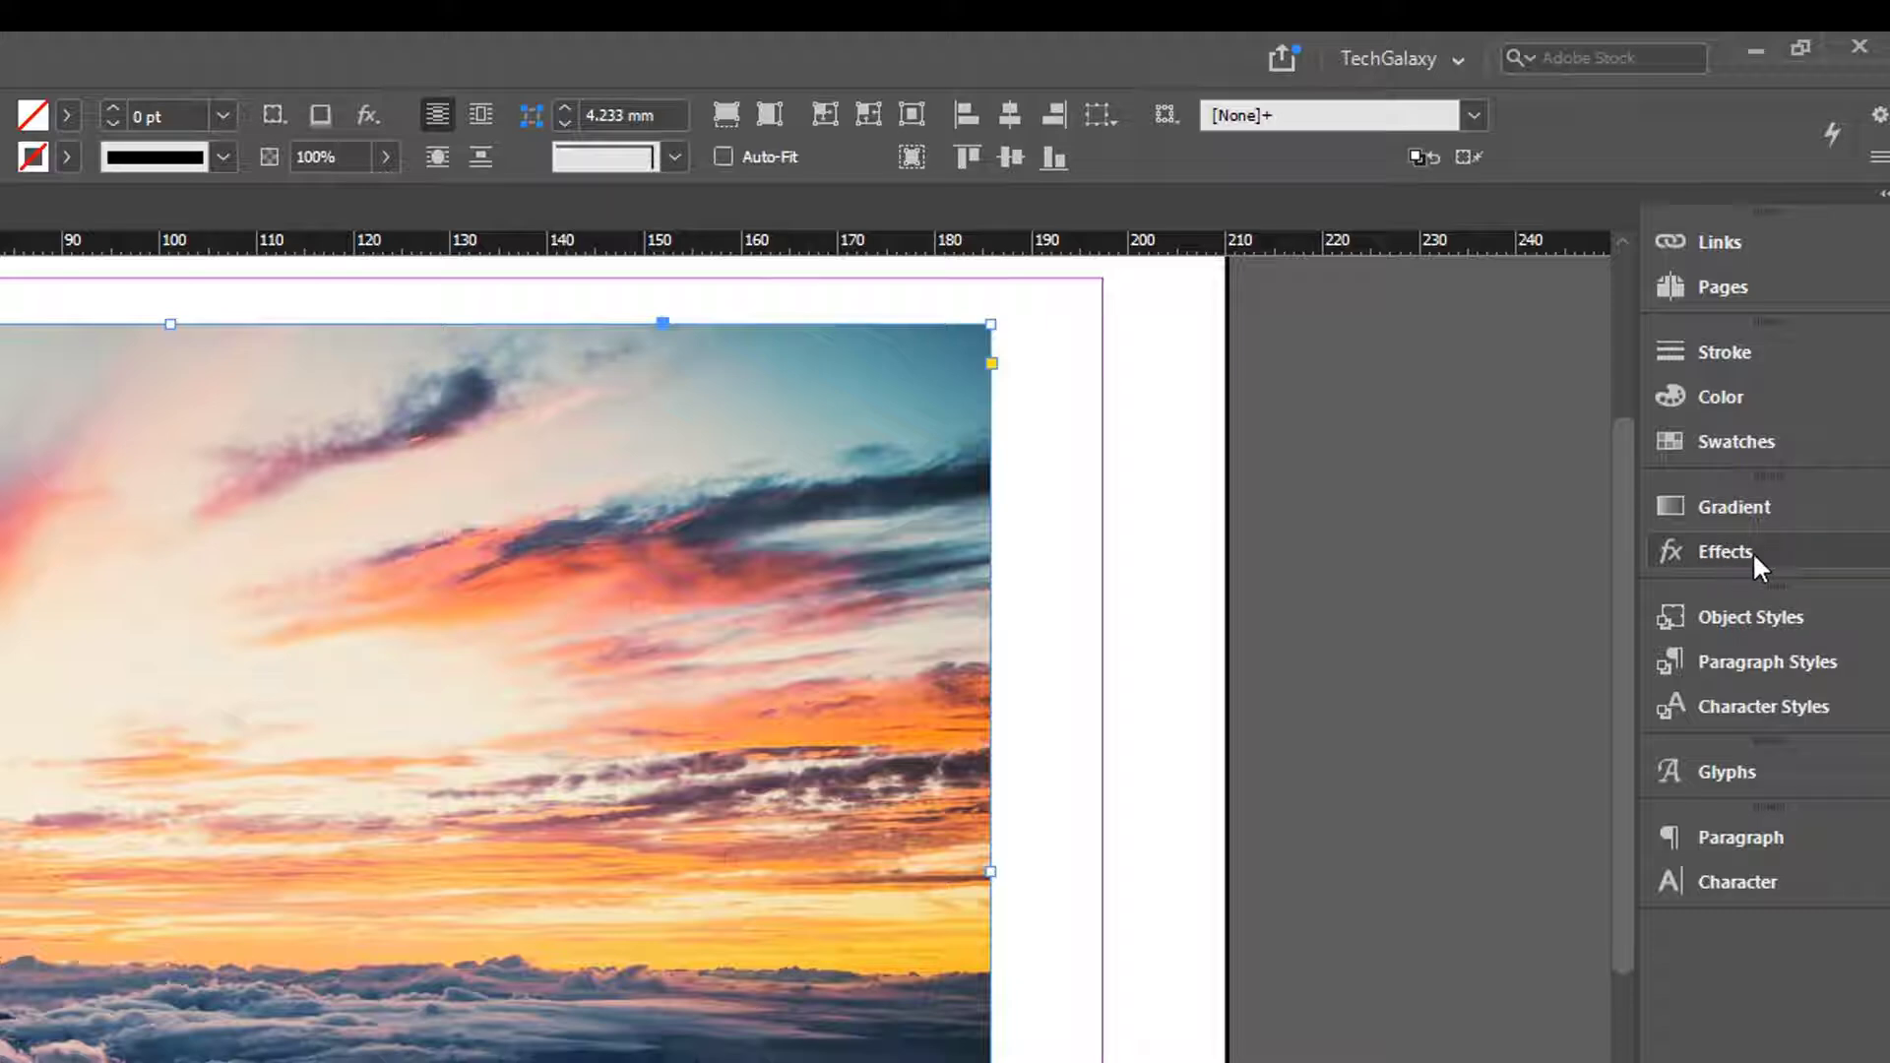
{"action": "left_click", "coordinate": [1751, 547]}
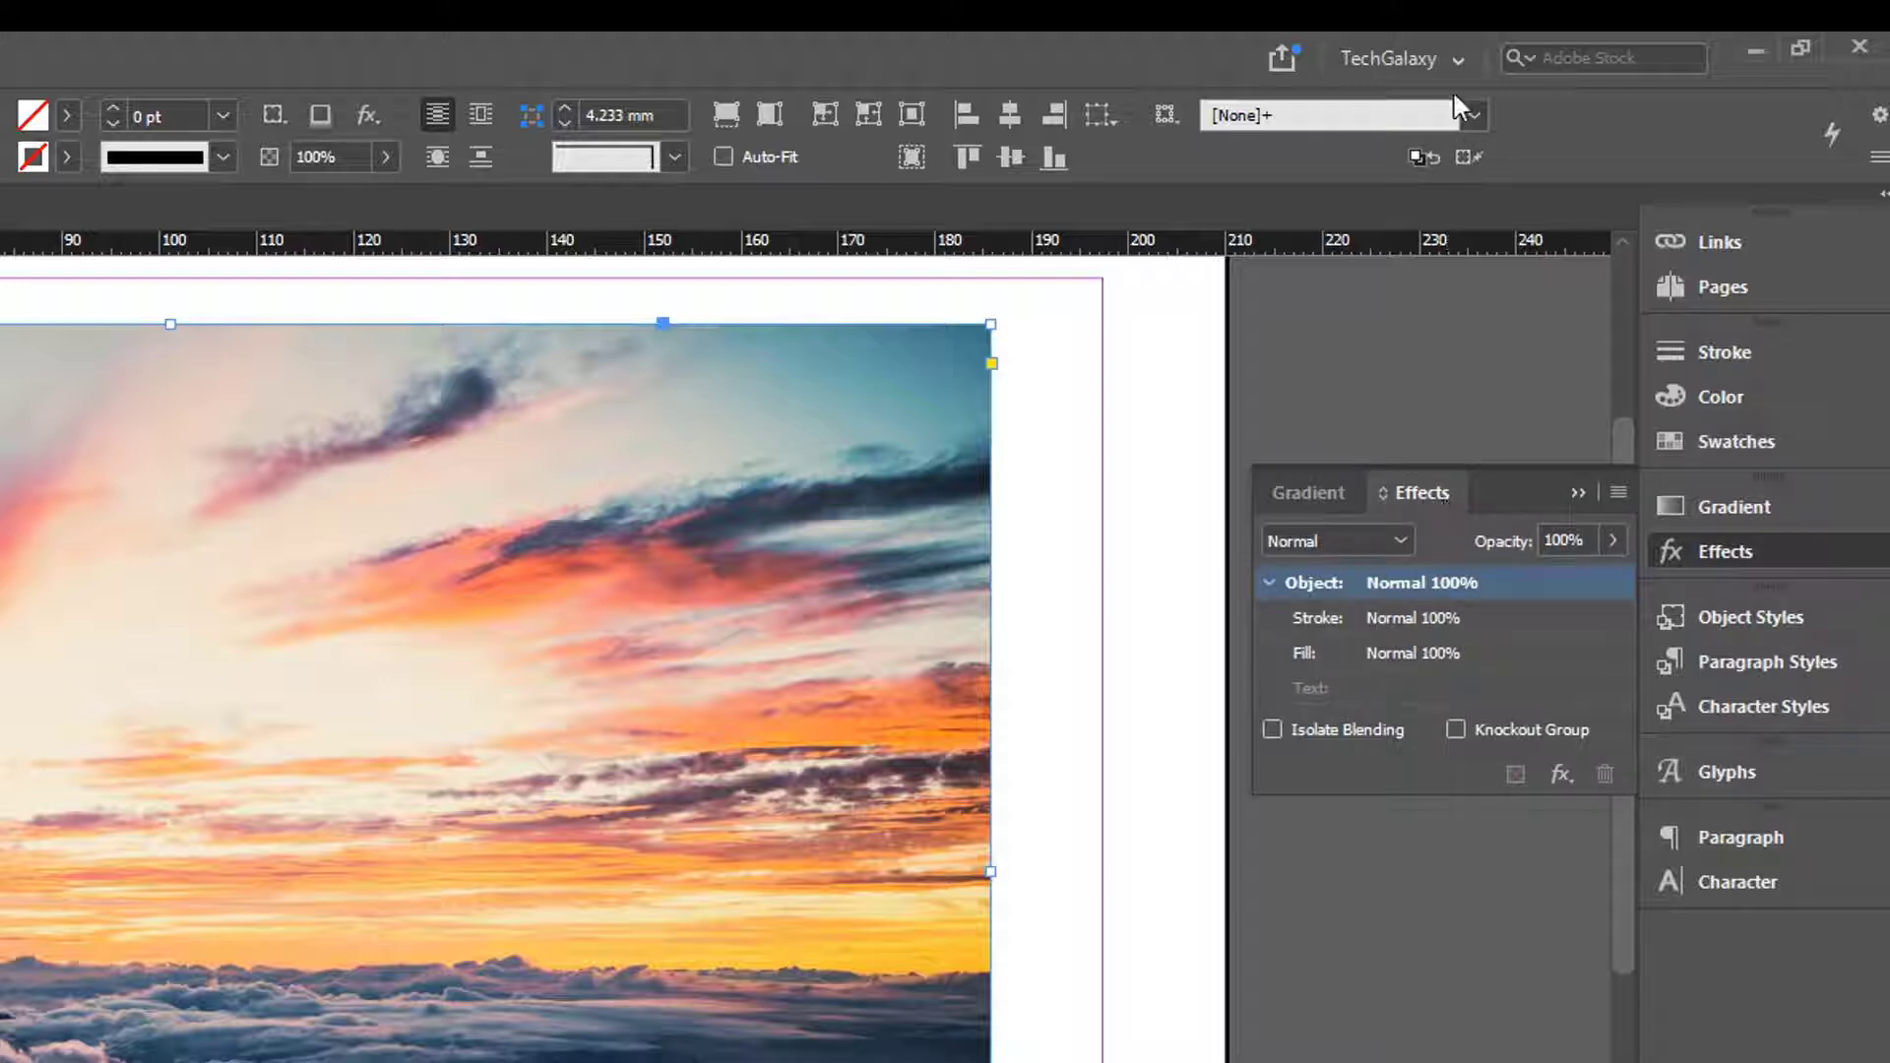
{"action": "left_click", "coordinate": [1575, 489]}
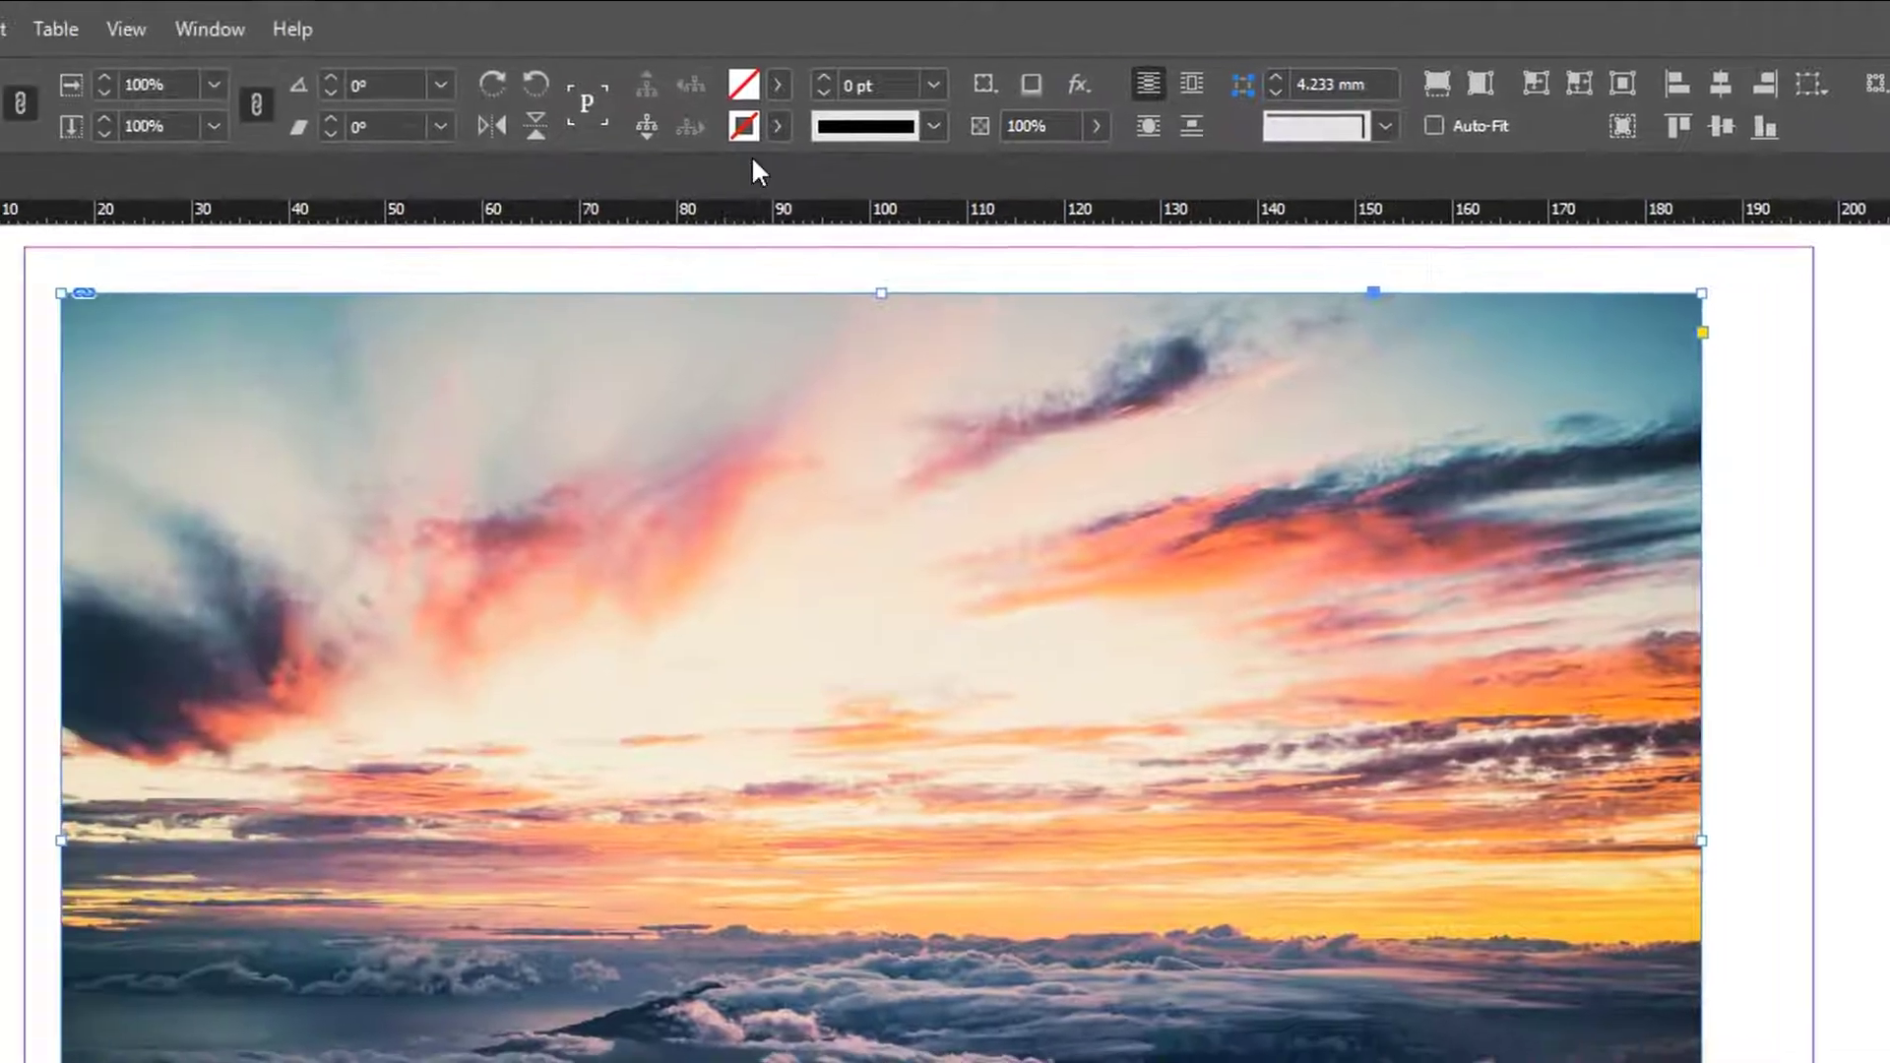
{"action": "left_click", "coordinate": [233, 24]}
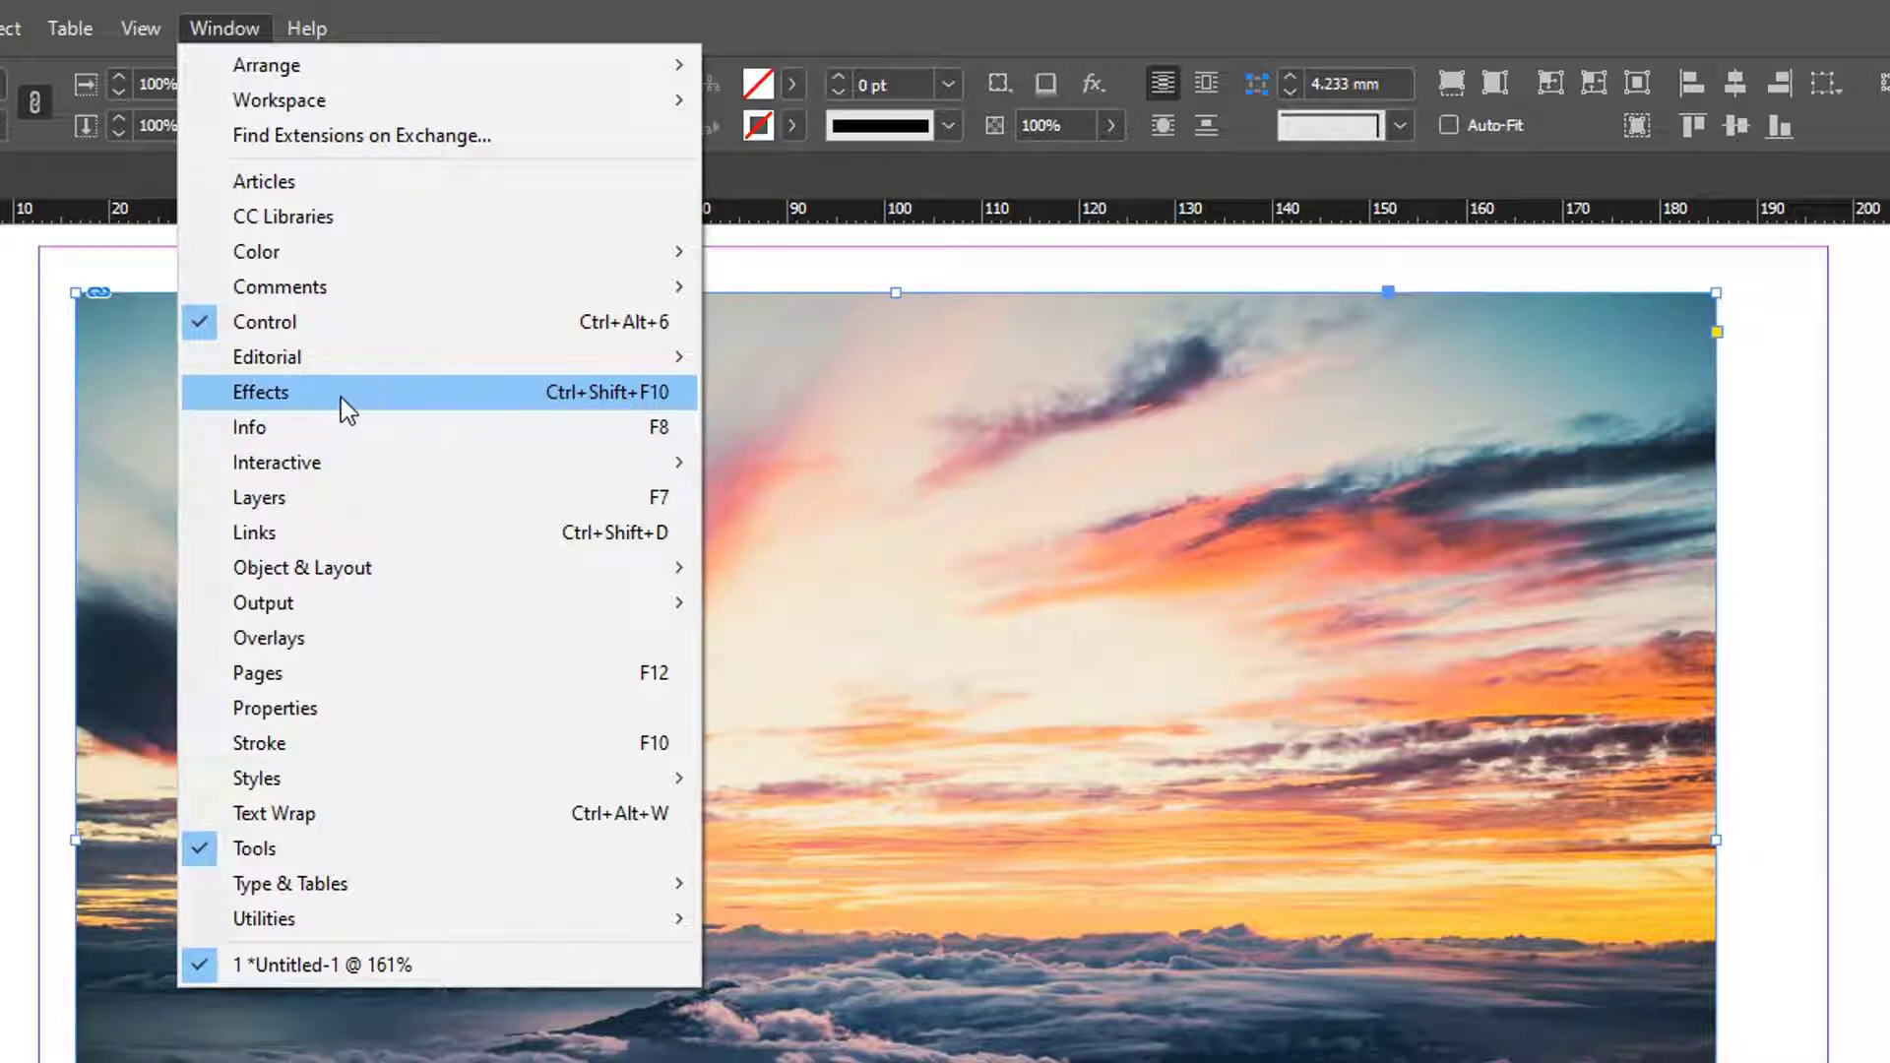
{"action": "left_click", "coordinate": [286, 402]}
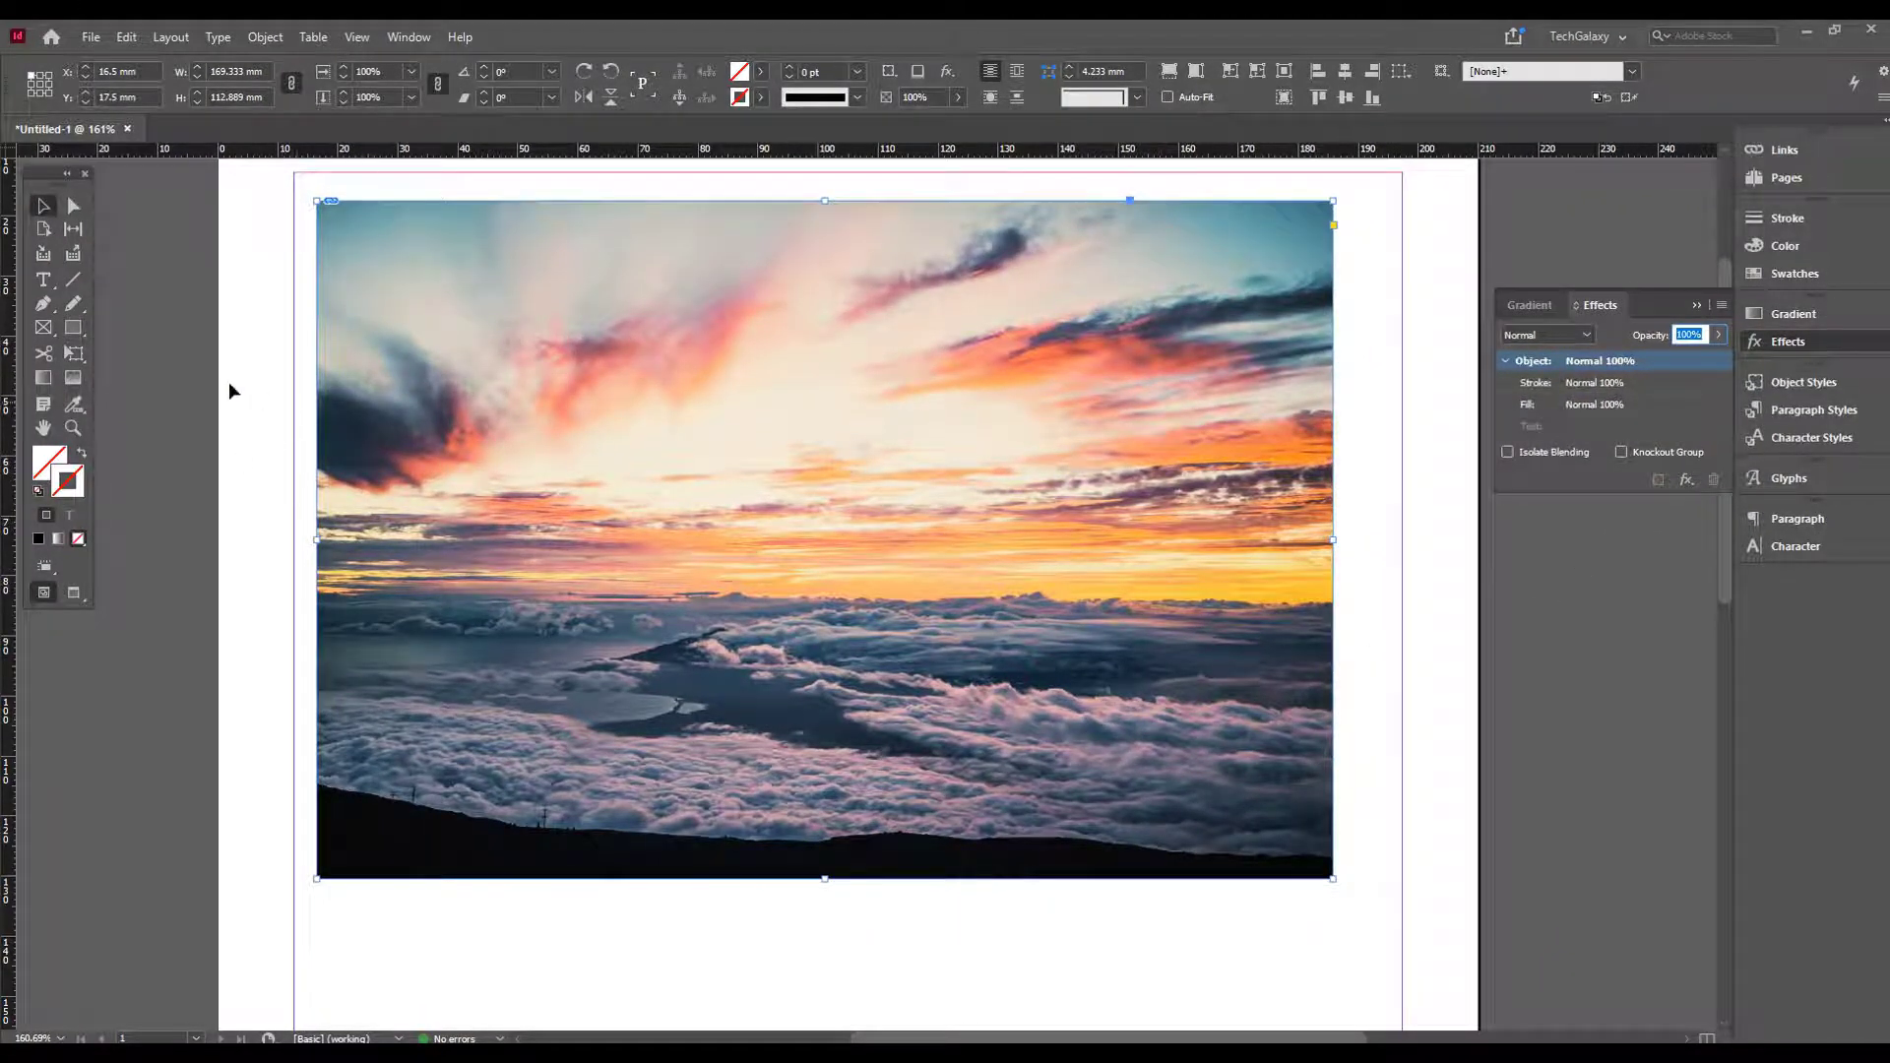
{"action": "key", "text": "Escape"}
{"action": "left_click", "coordinate": [136, 352]}
Create a text frame over the upper part of the photo containing "Above the sky"
{"action": "left_click", "coordinate": [43, 281]}
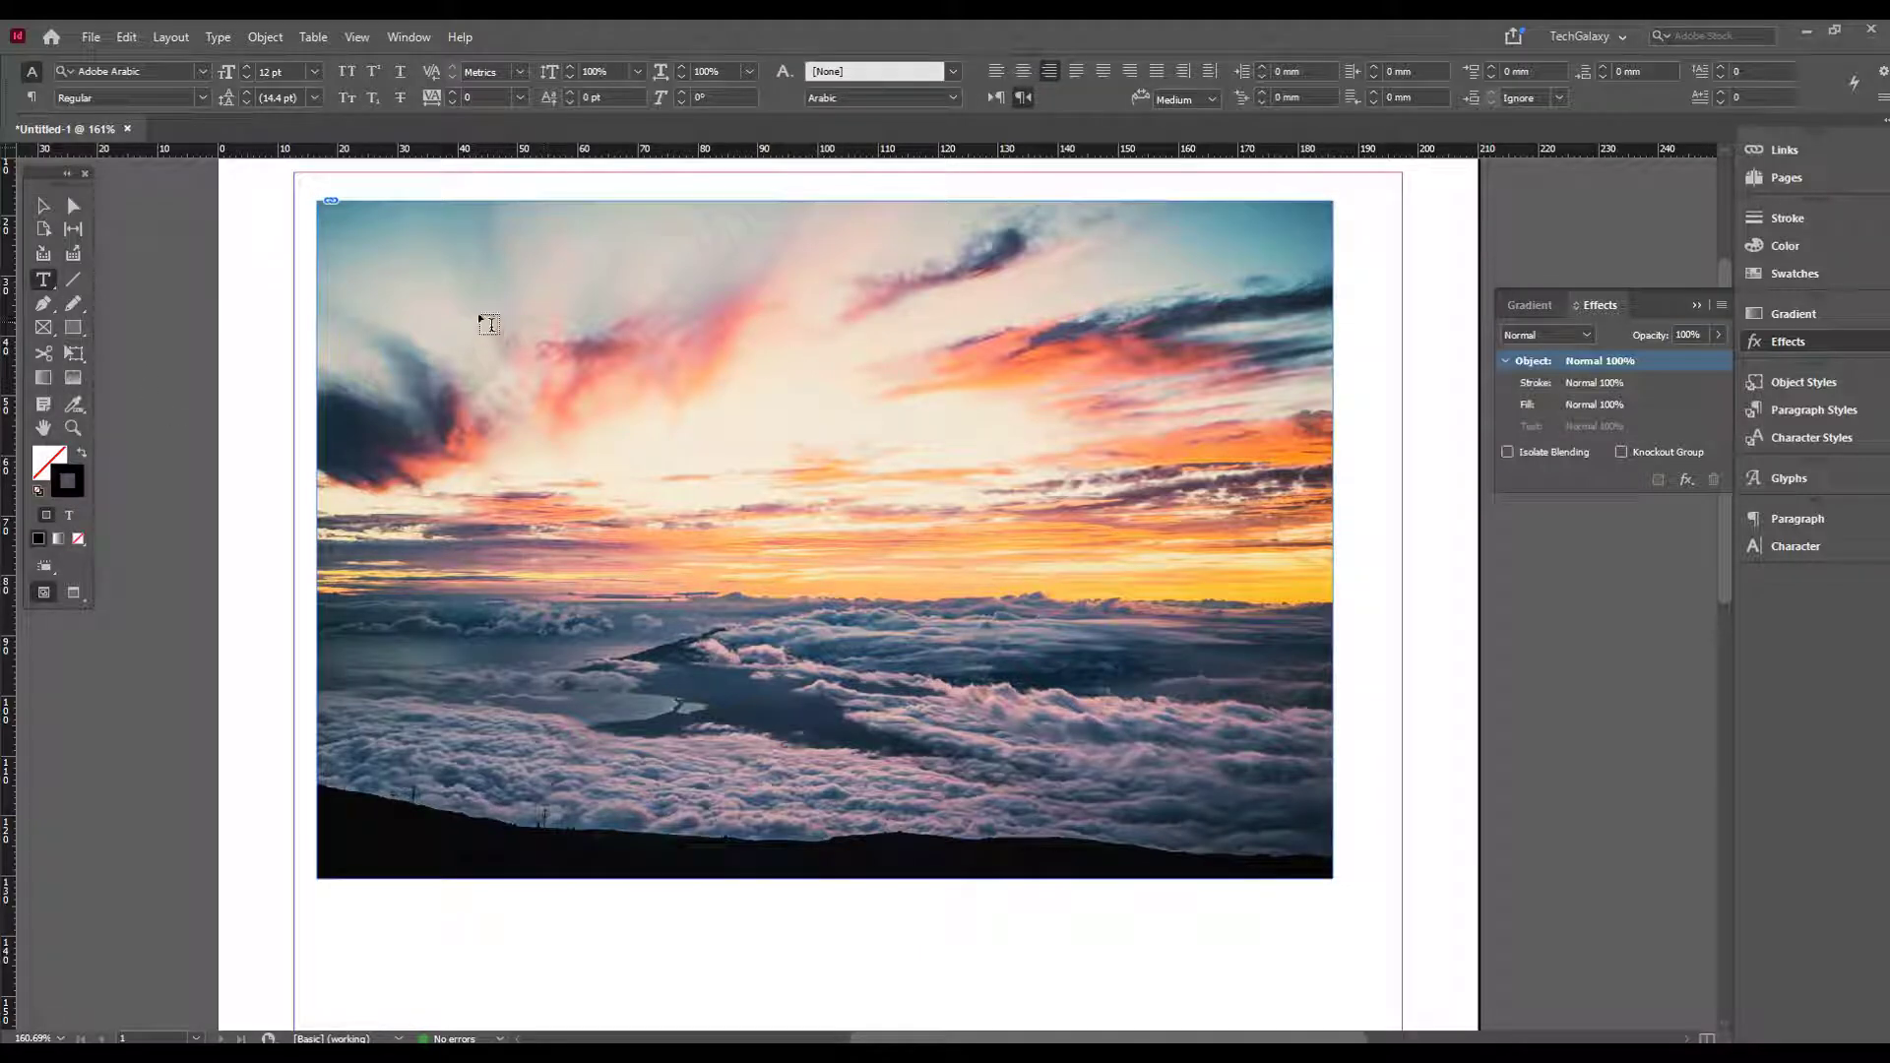
{"action": "left_click_drag", "start_coordinate": [409, 264], "coordinate": [1118, 647]}
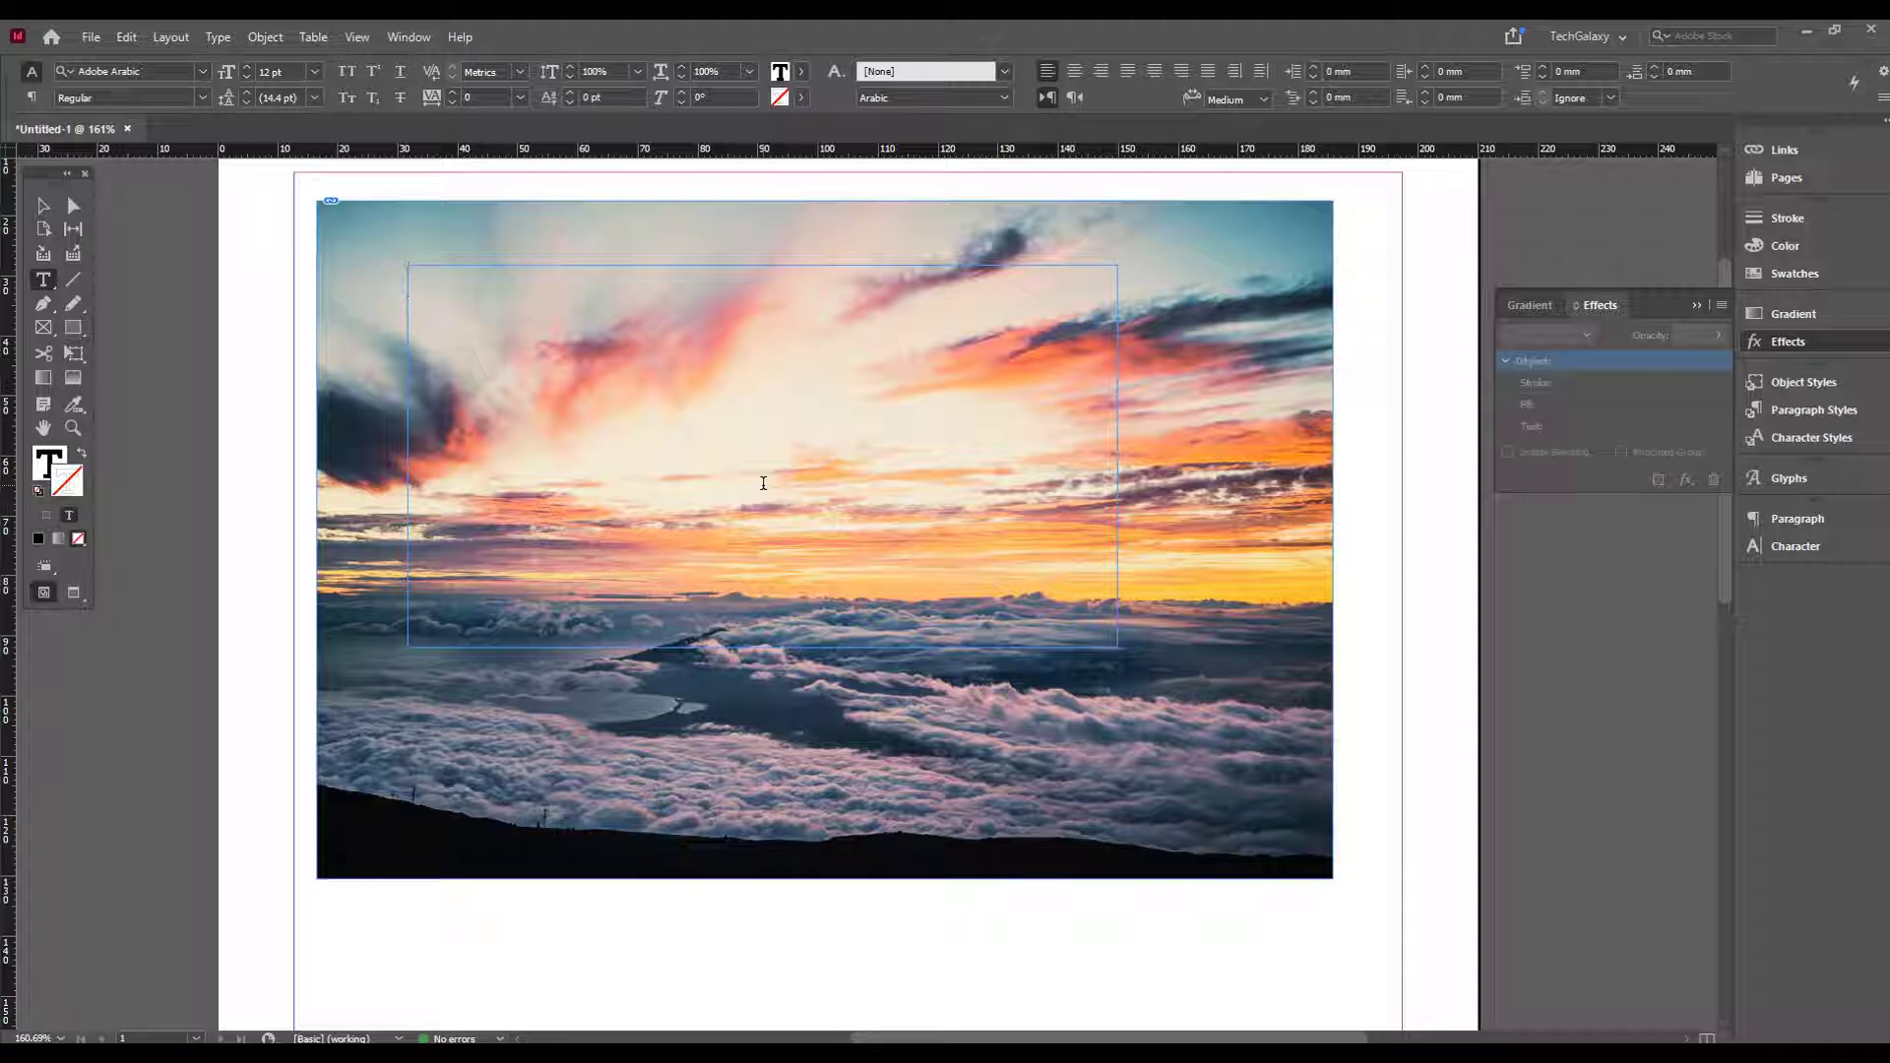
{"action": "type", "text": "Above the sky"}
Format the whole "Above the sky" text as all caps in Bauhaus 93 at 60 pt
{"action": "key", "text": "ctrl+a"}
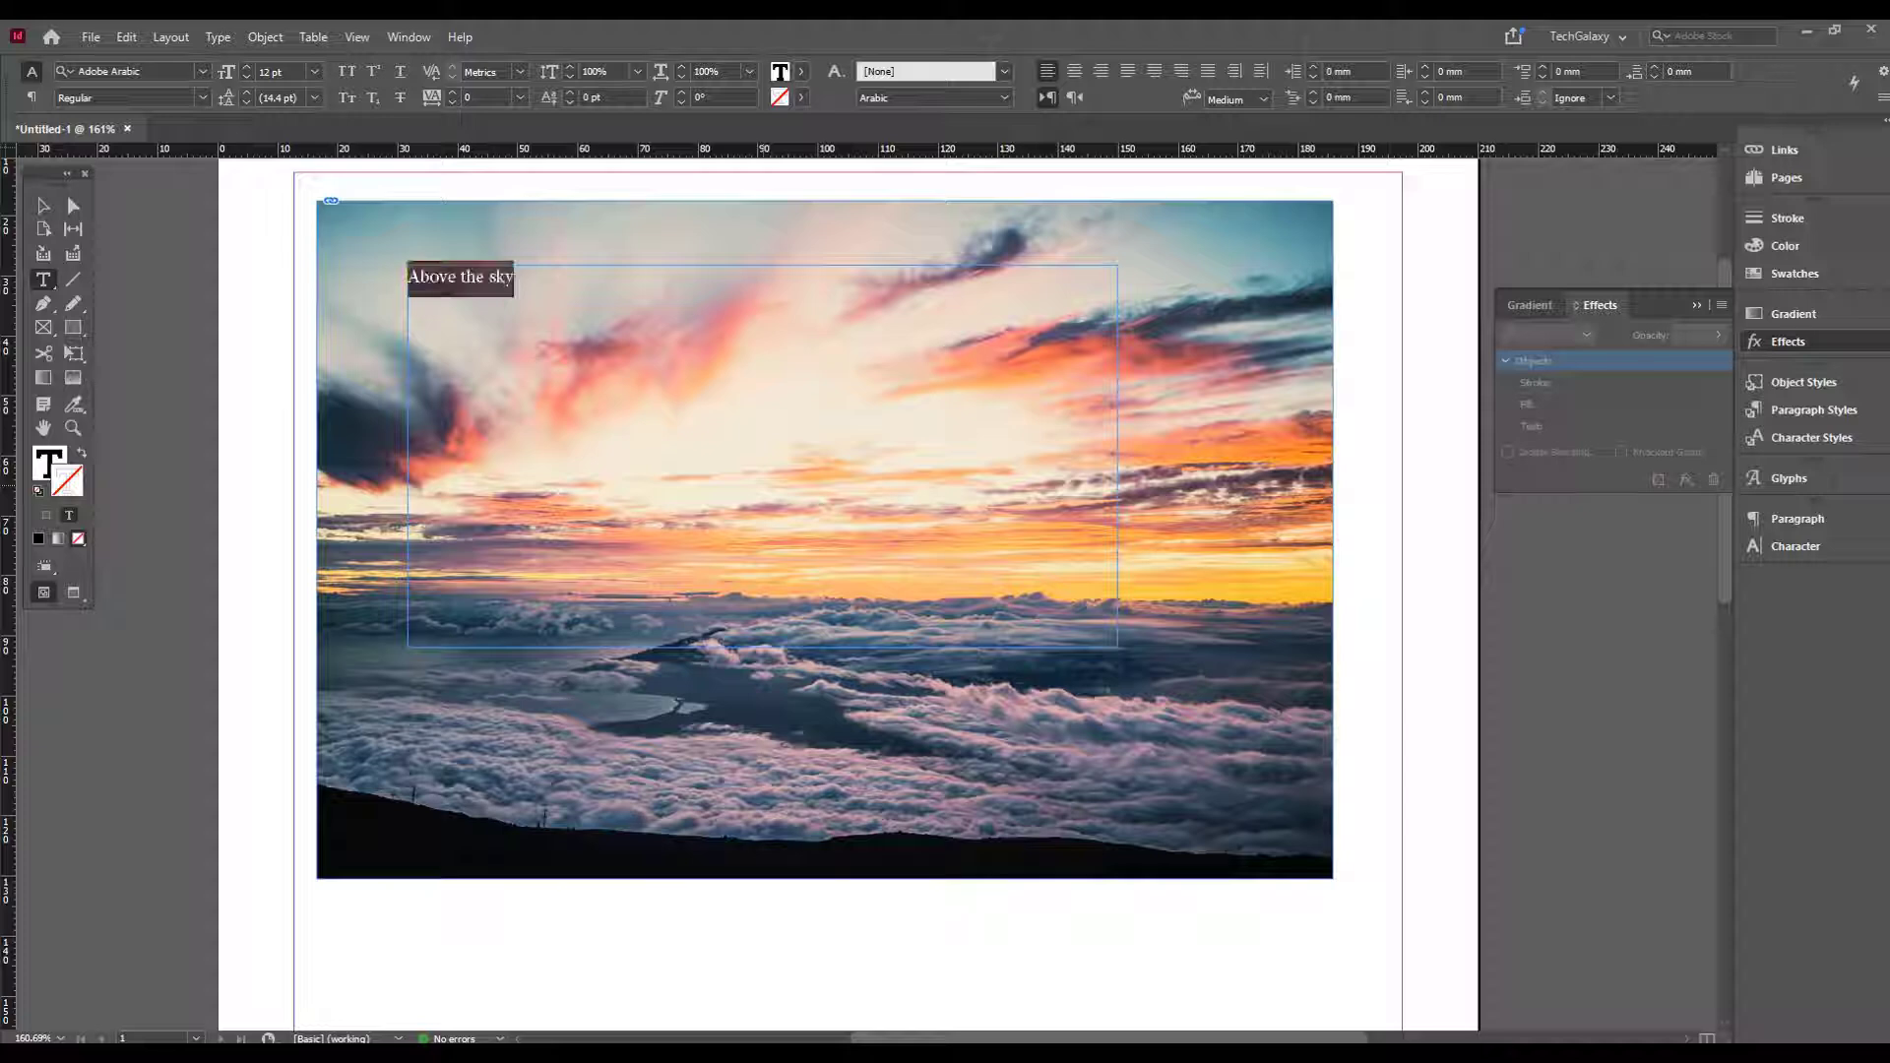
{"action": "key", "text": "ctrl+shift+k"}
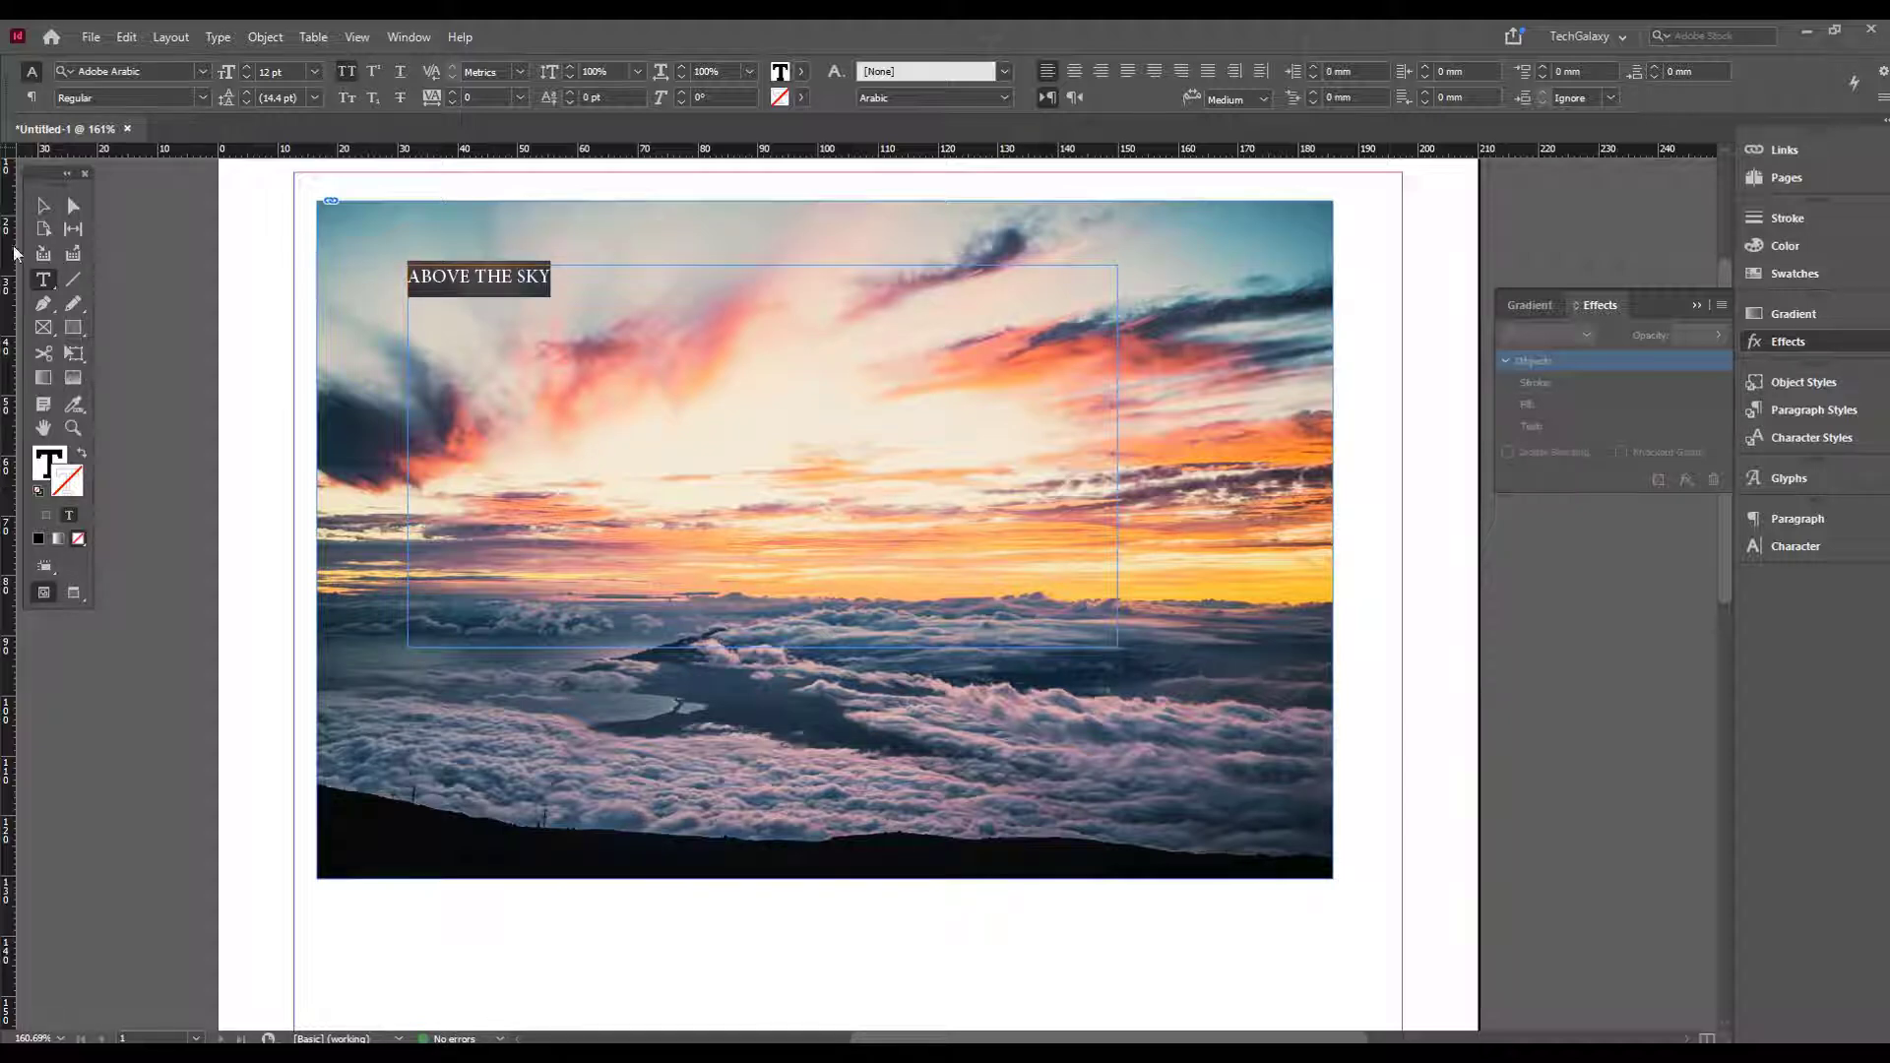
{"action": "left_click", "coordinate": [204, 71]}
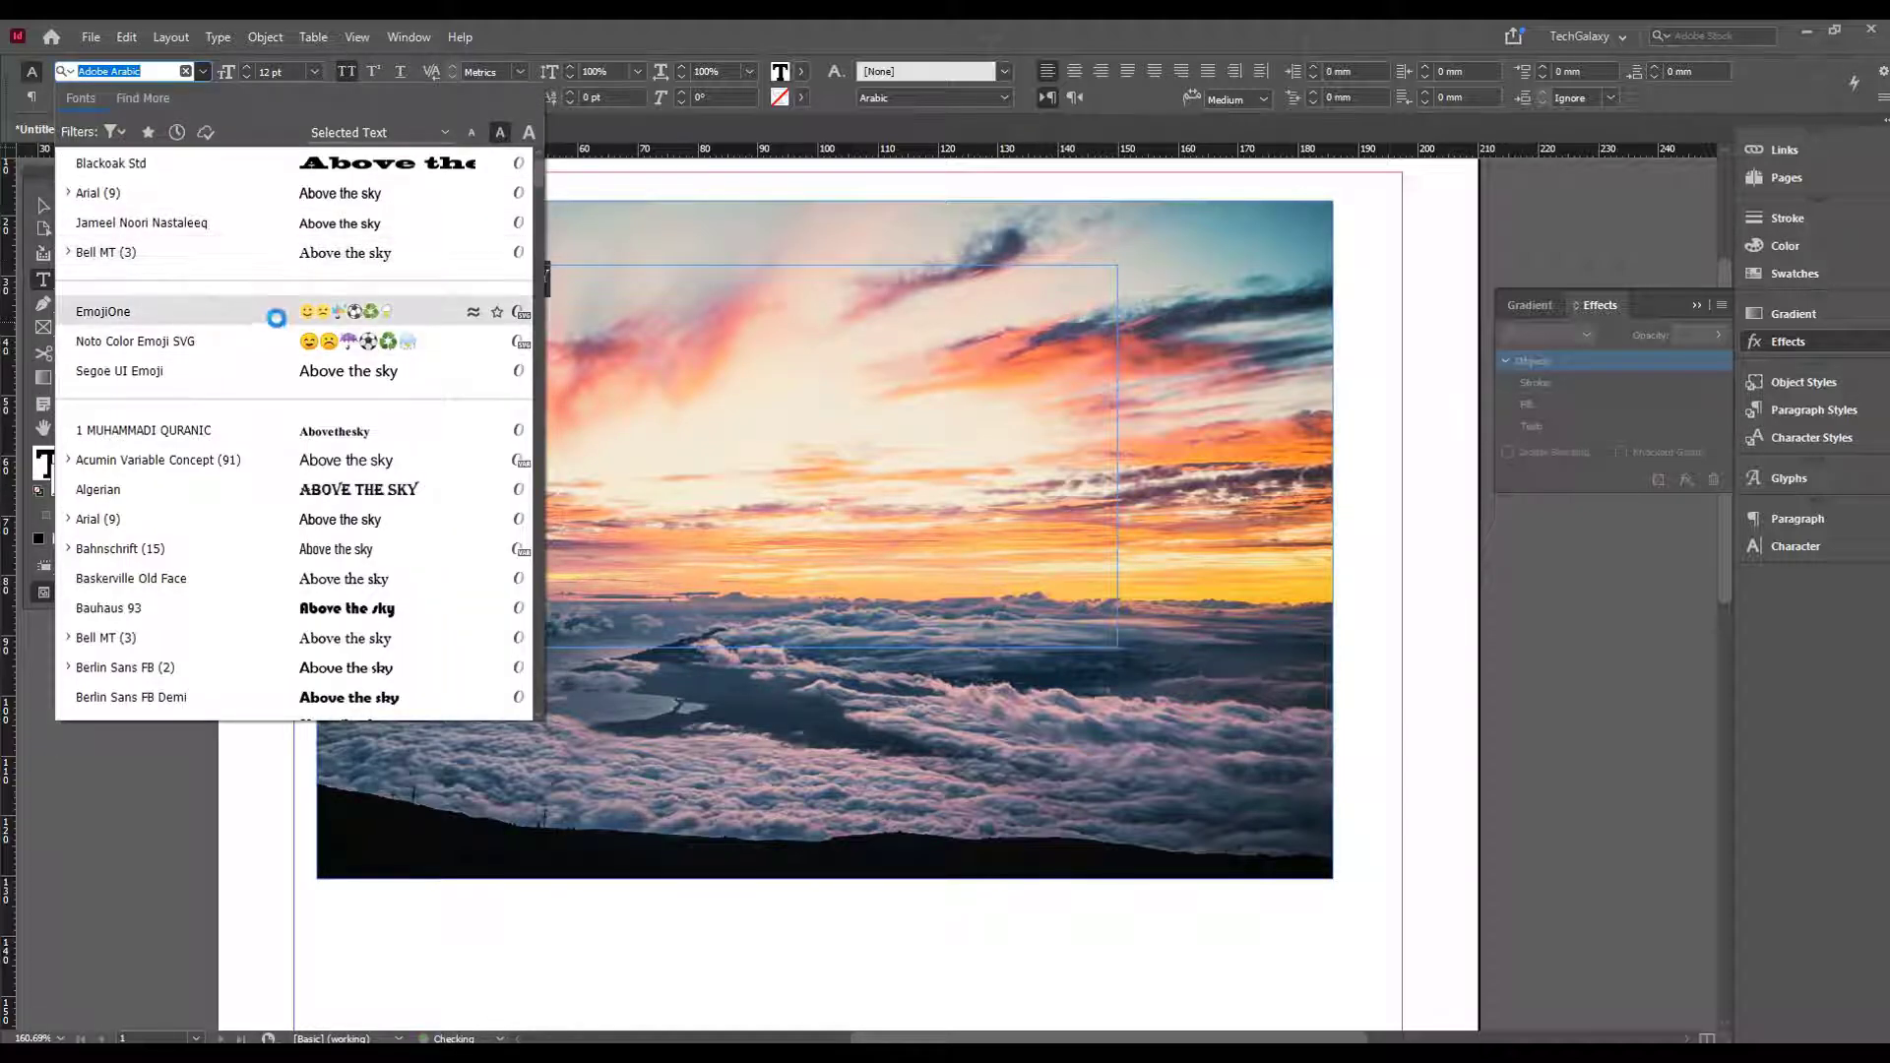
{"action": "left_click", "coordinate": [135, 610]}
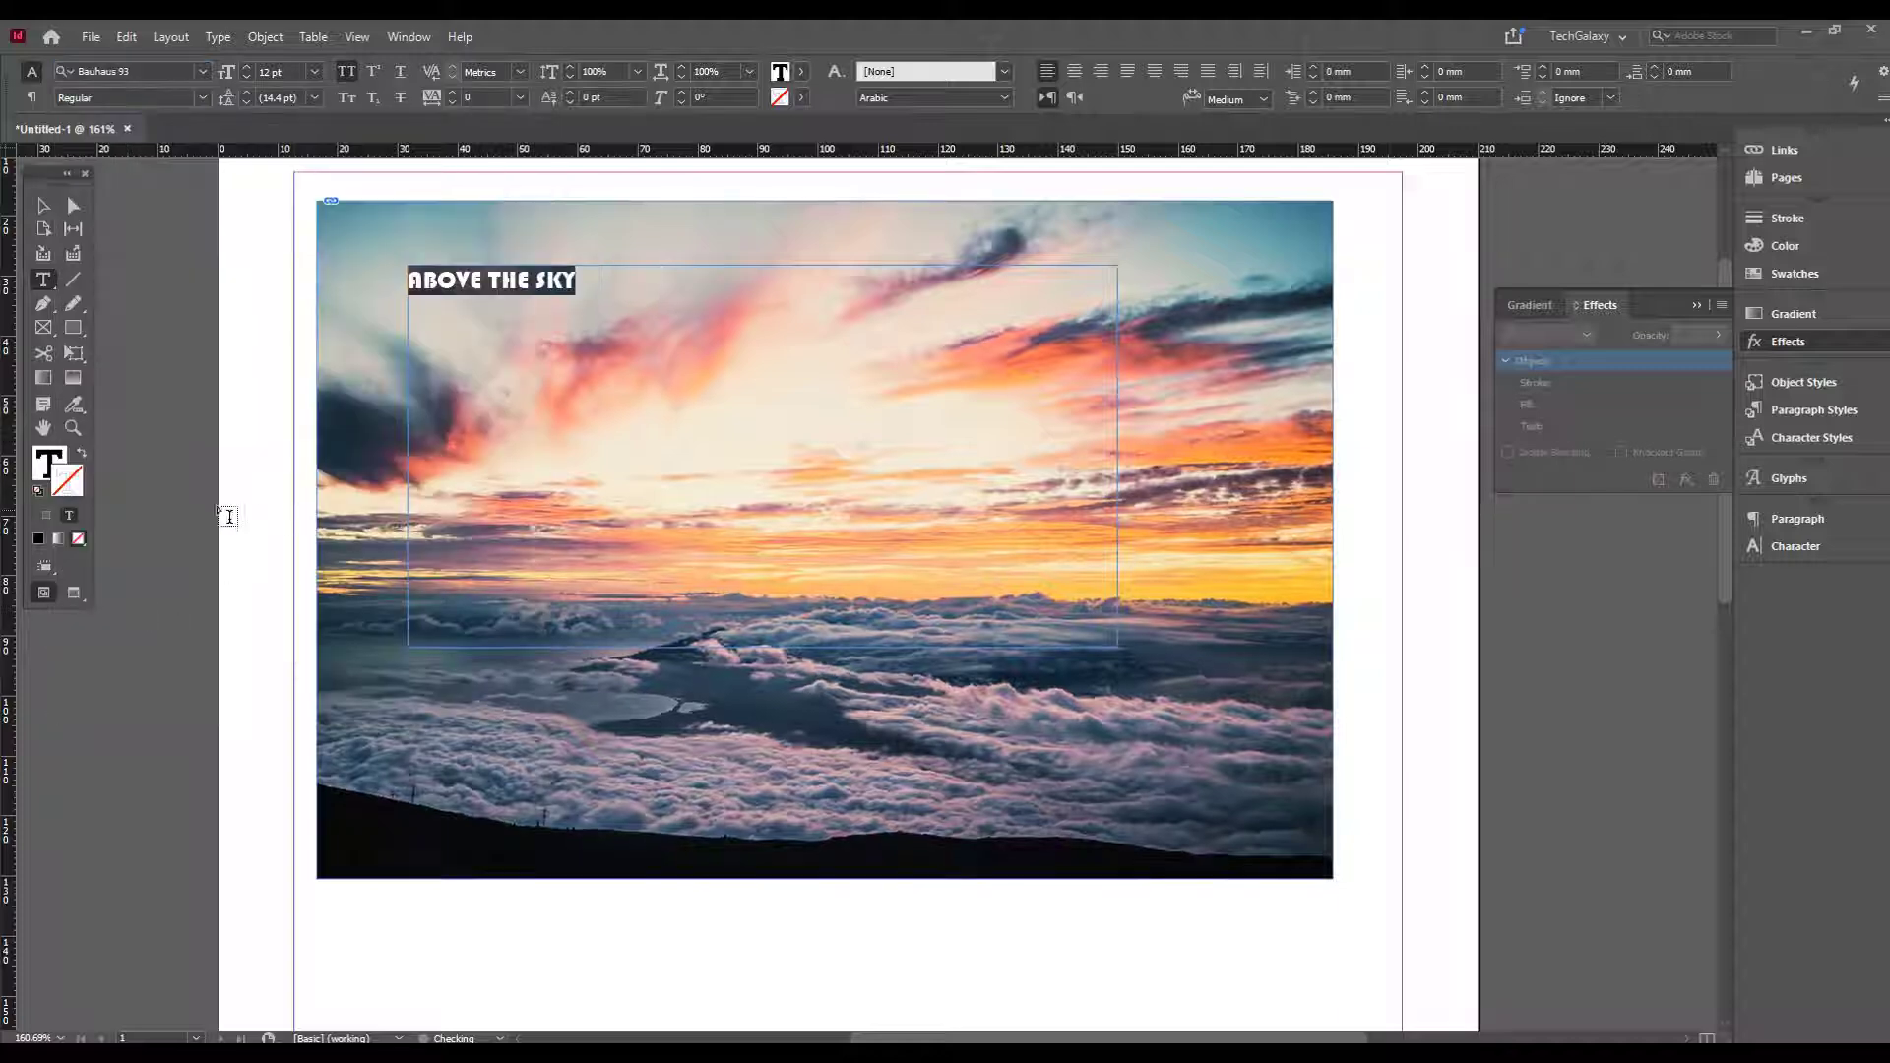
{"action": "left_click", "coordinate": [313, 72]}
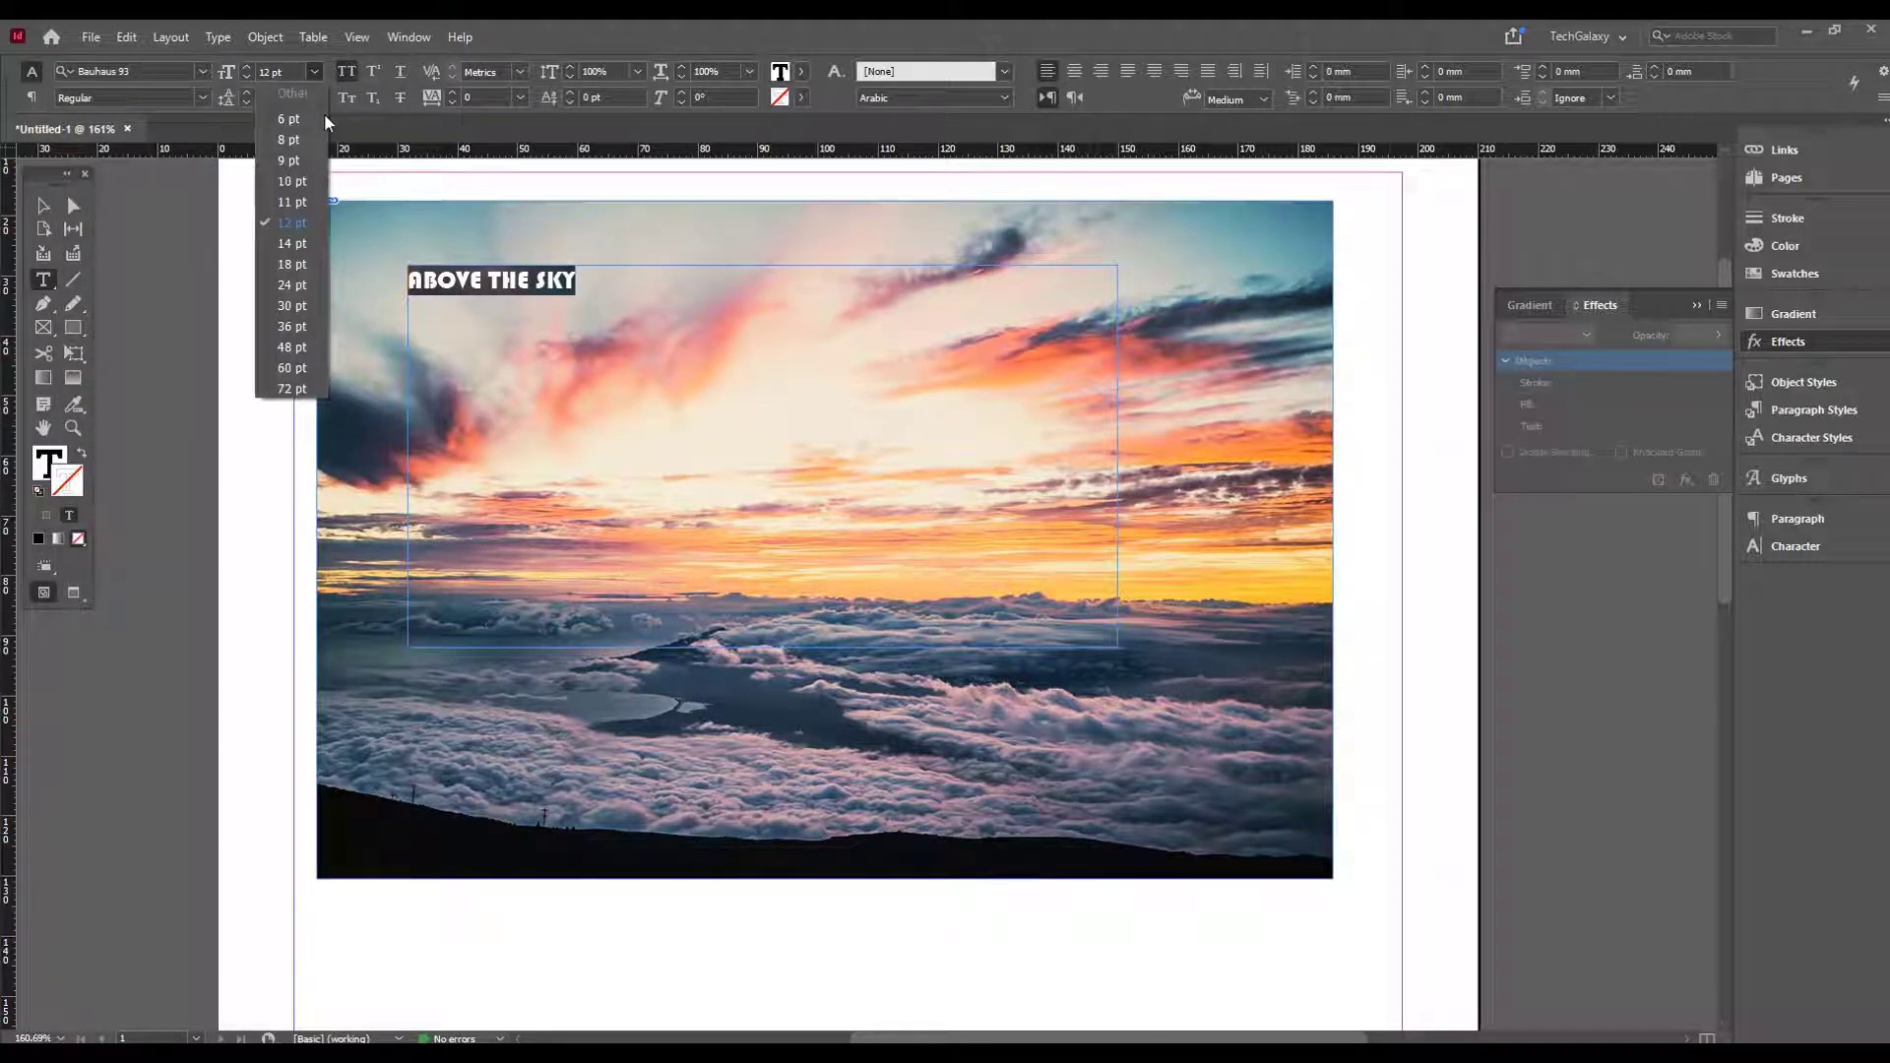
{"action": "left_click", "coordinate": [292, 367]}
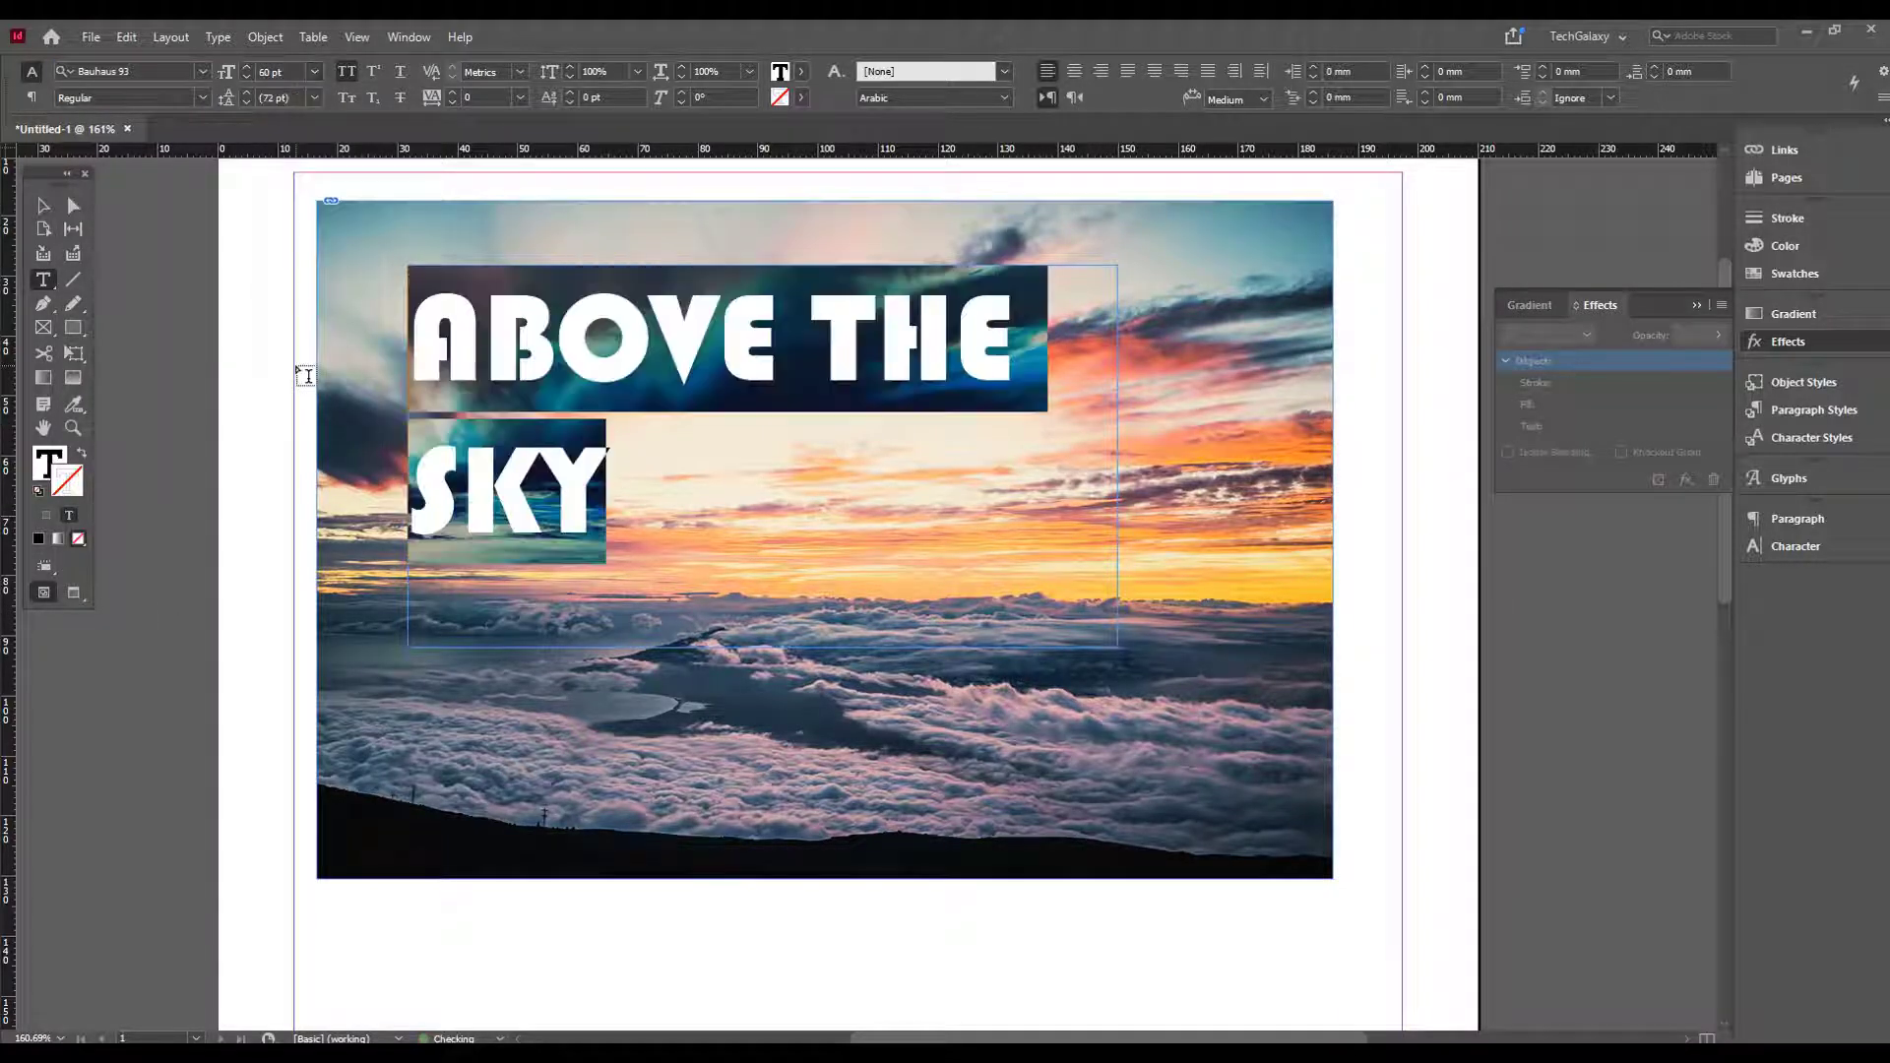
Widen the text frame to about 145 mm so the title fits on one line
{"action": "left_click", "coordinate": [44, 205]}
{"action": "left_click_drag", "start_coordinate": [1118, 647], "coordinate": [1233, 689]}
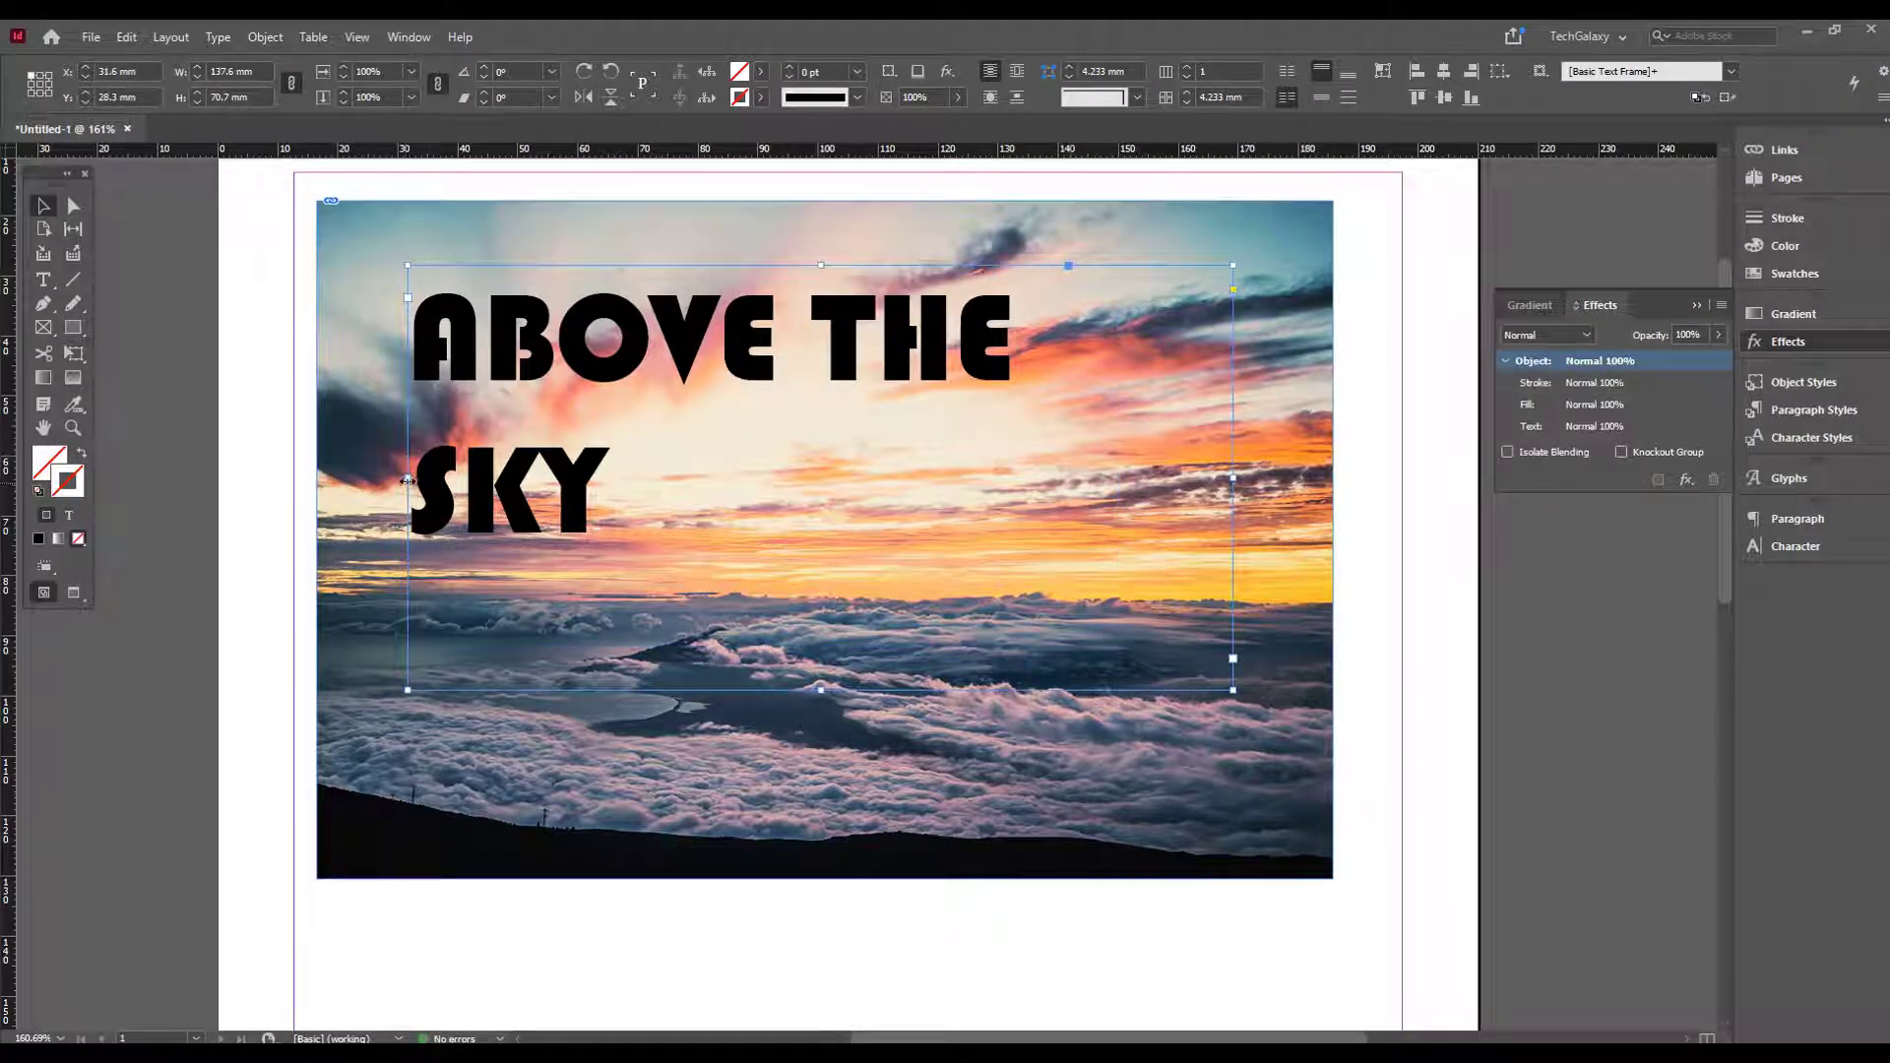
{"action": "left_click_drag", "start_coordinate": [408, 477], "coordinate": [360, 478]}
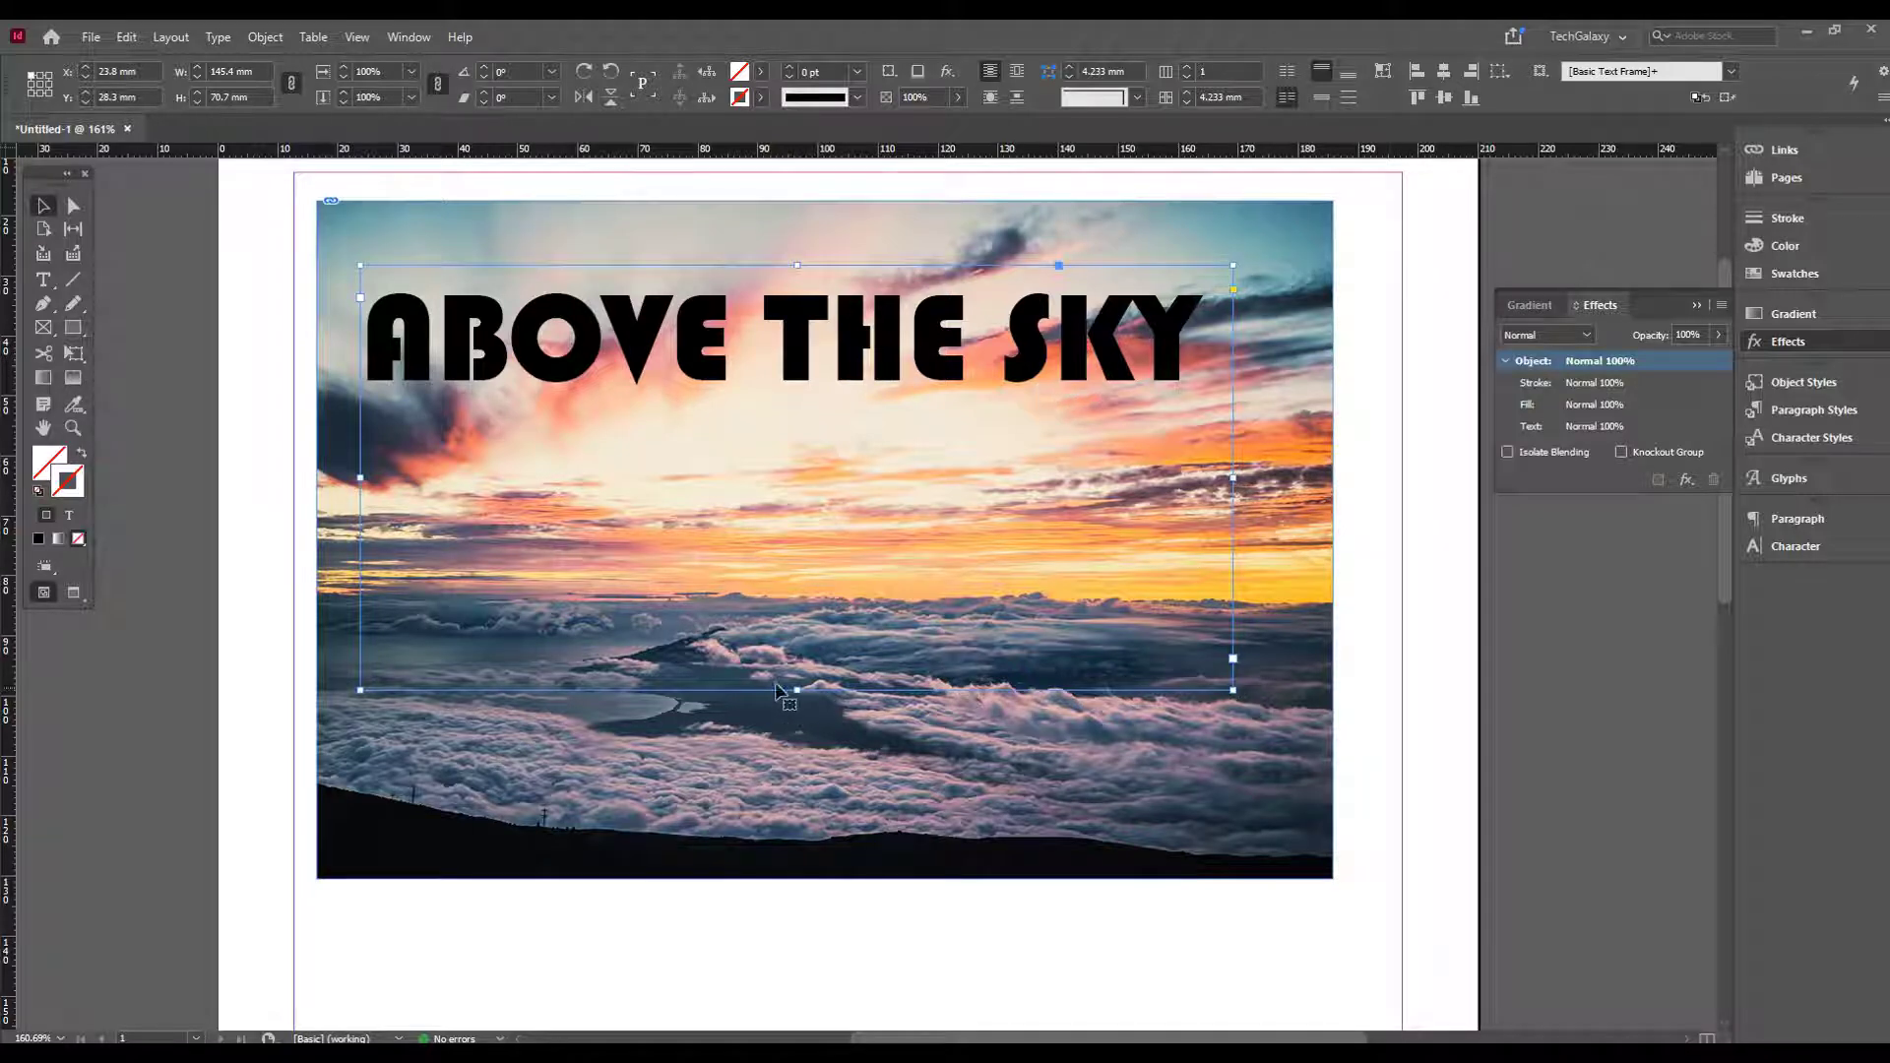
Shorten the title's text frame to about 19 mm high and move it down over the clouds
{"action": "left_click_drag", "start_coordinate": [798, 690], "coordinate": [945, 727]}
{"action": "key", "text": "ctrl+shift+o"}
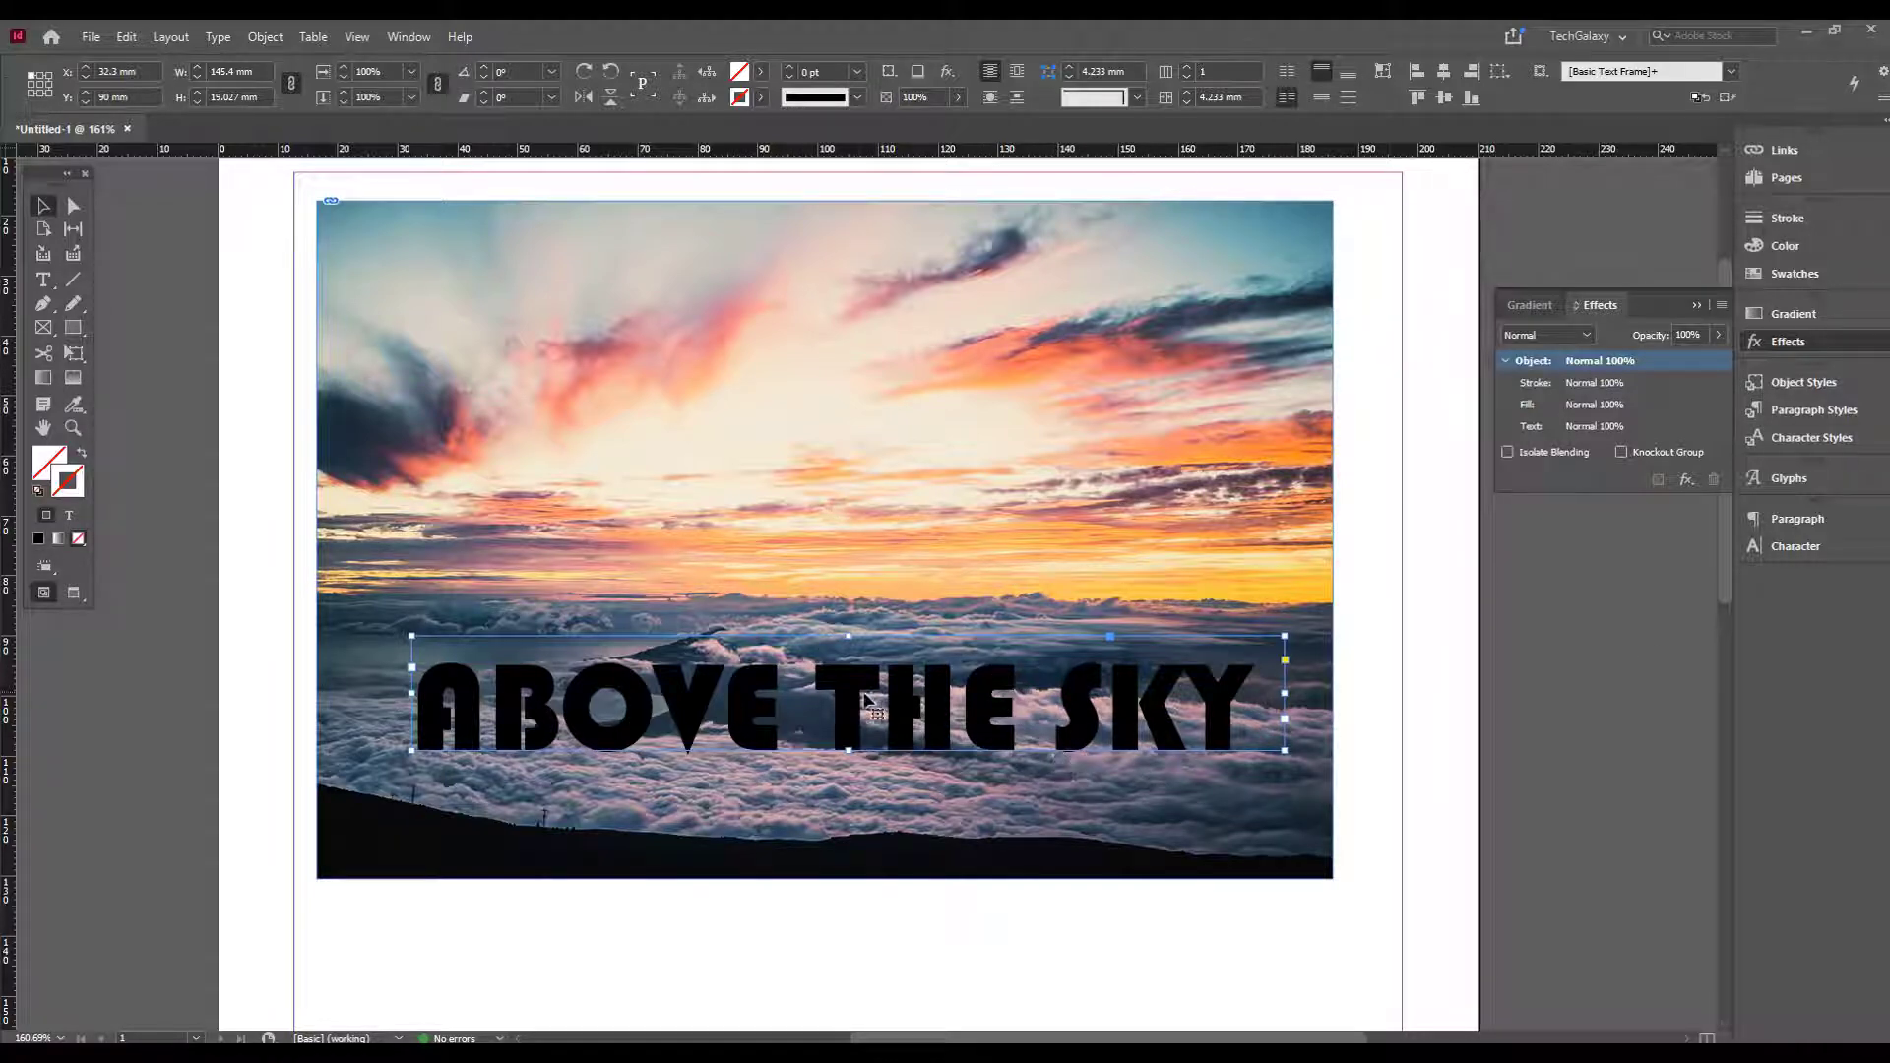
{"action": "left_click_drag", "start_coordinate": [848, 683], "coordinate": [848, 686]}
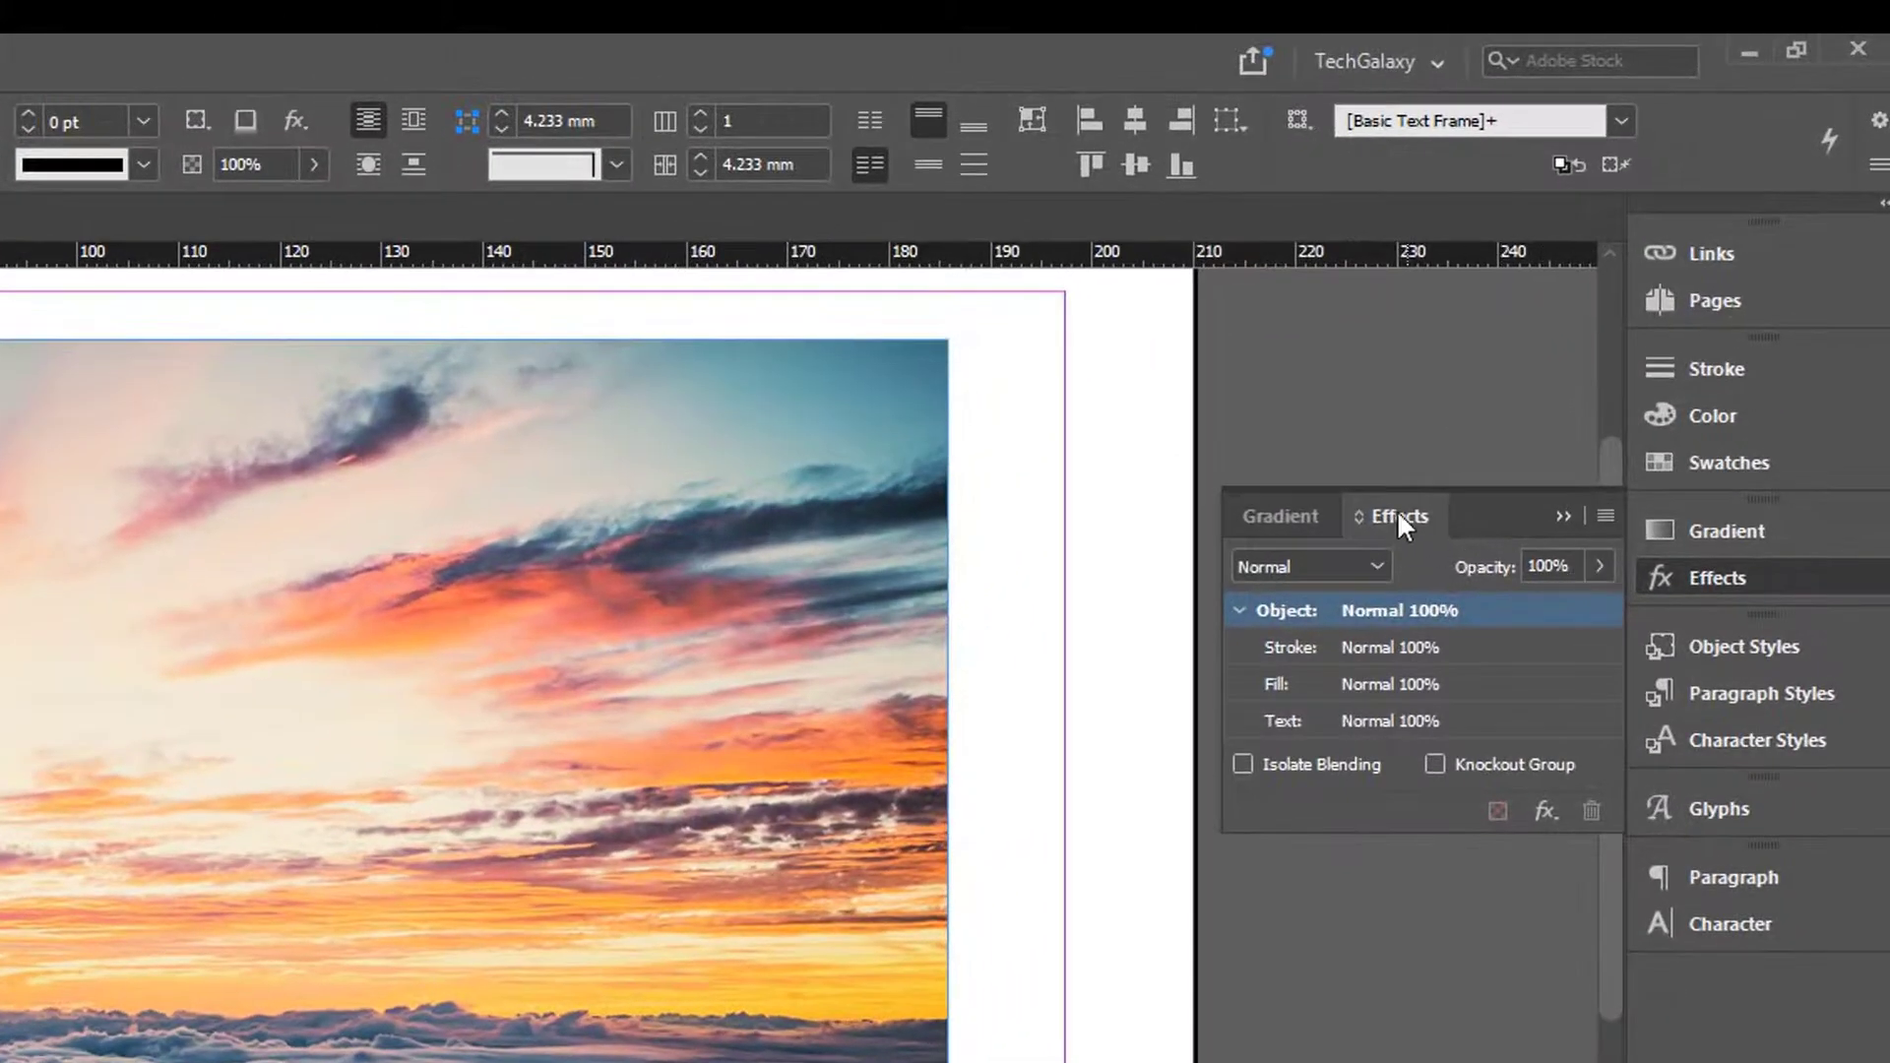
Set the title text frame's opacity to 40%
{"action": "double_click", "coordinate": [1565, 565]}
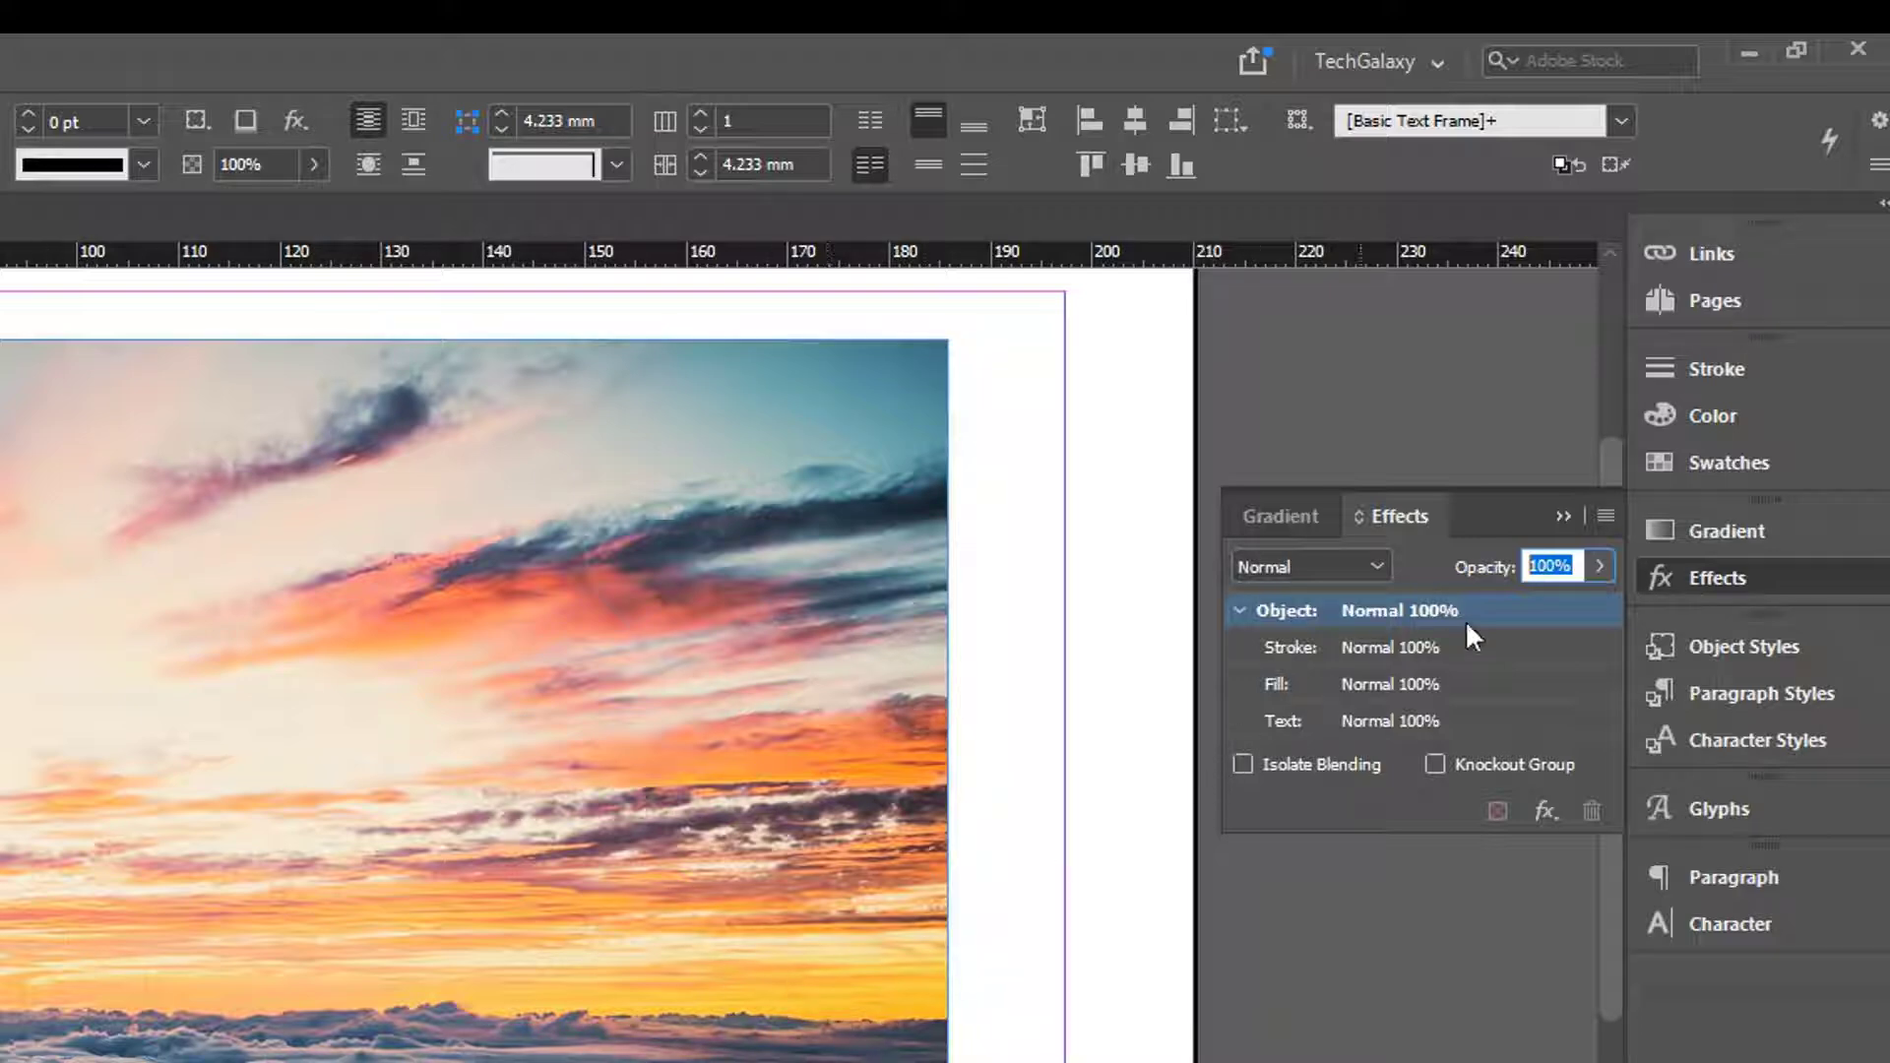
{"action": "type", "text": "40"}
{"action": "key", "text": "Return"}
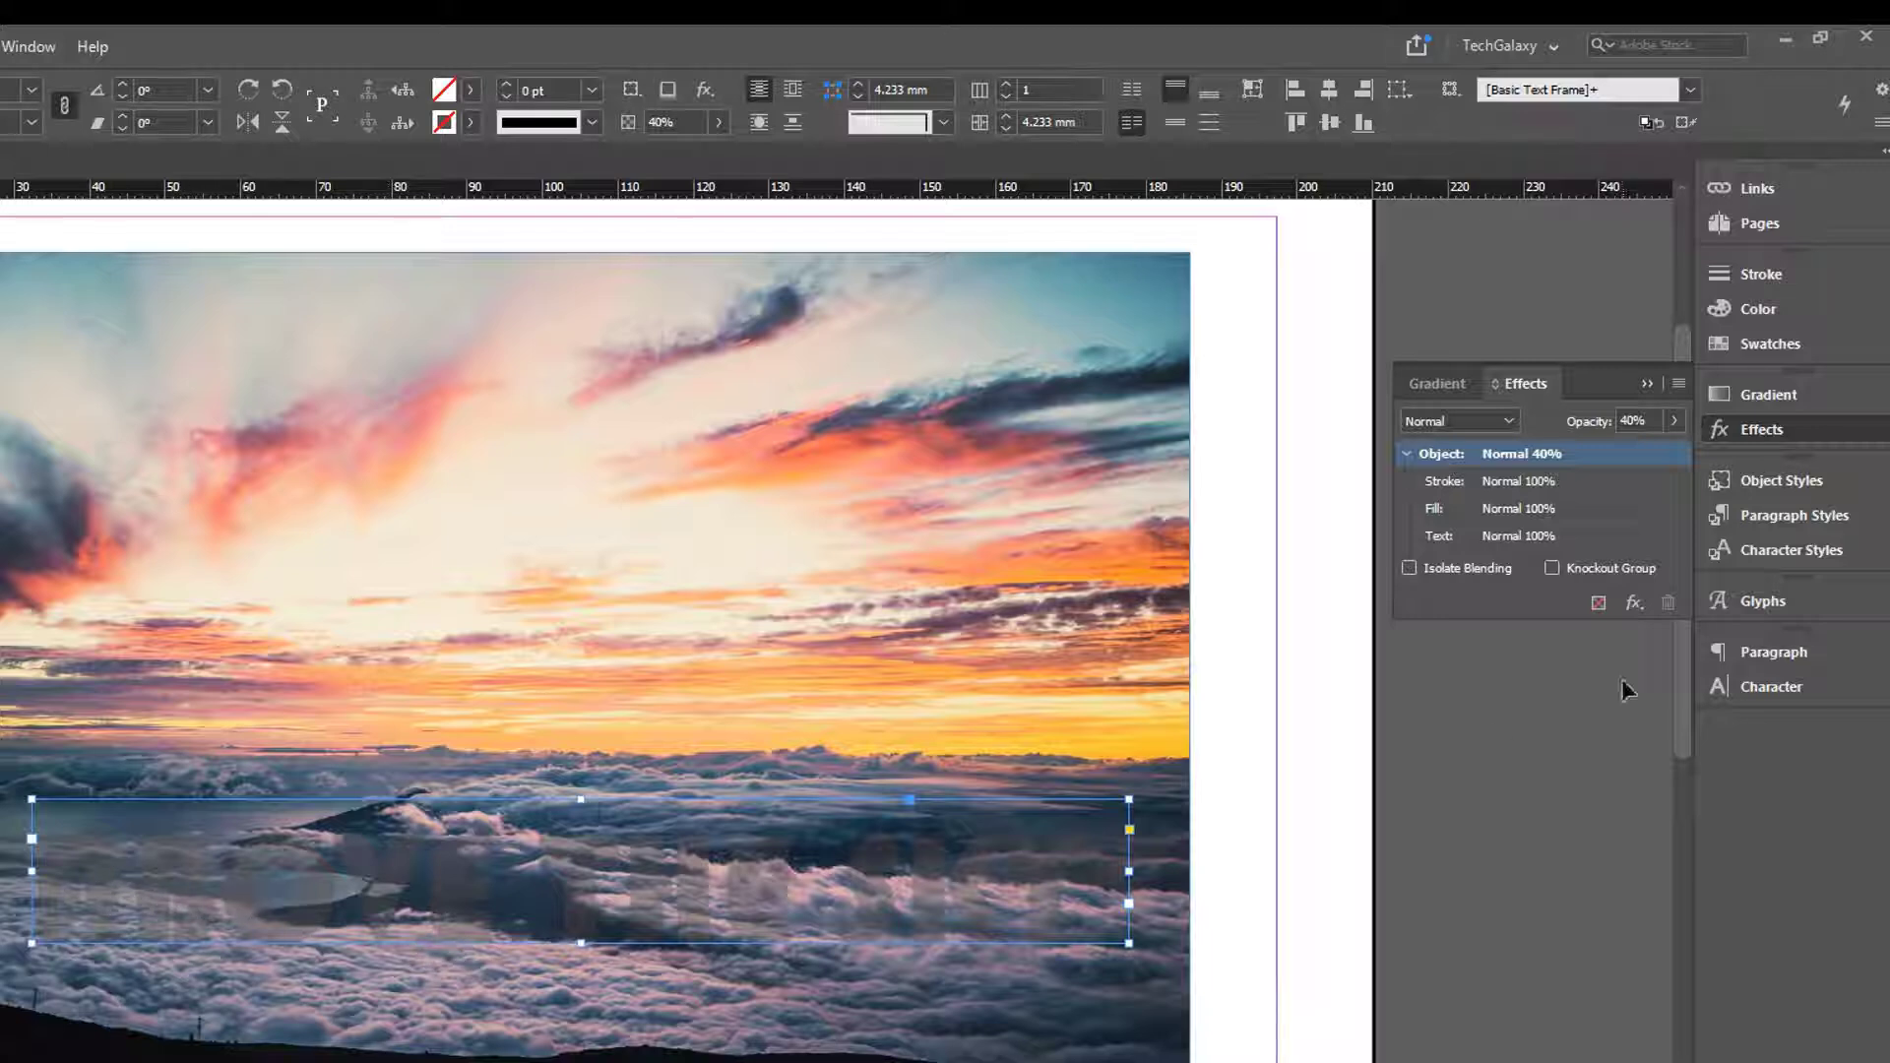
Raise the title text frame's opacity to 74%
{"action": "left_click", "coordinate": [1674, 421]}
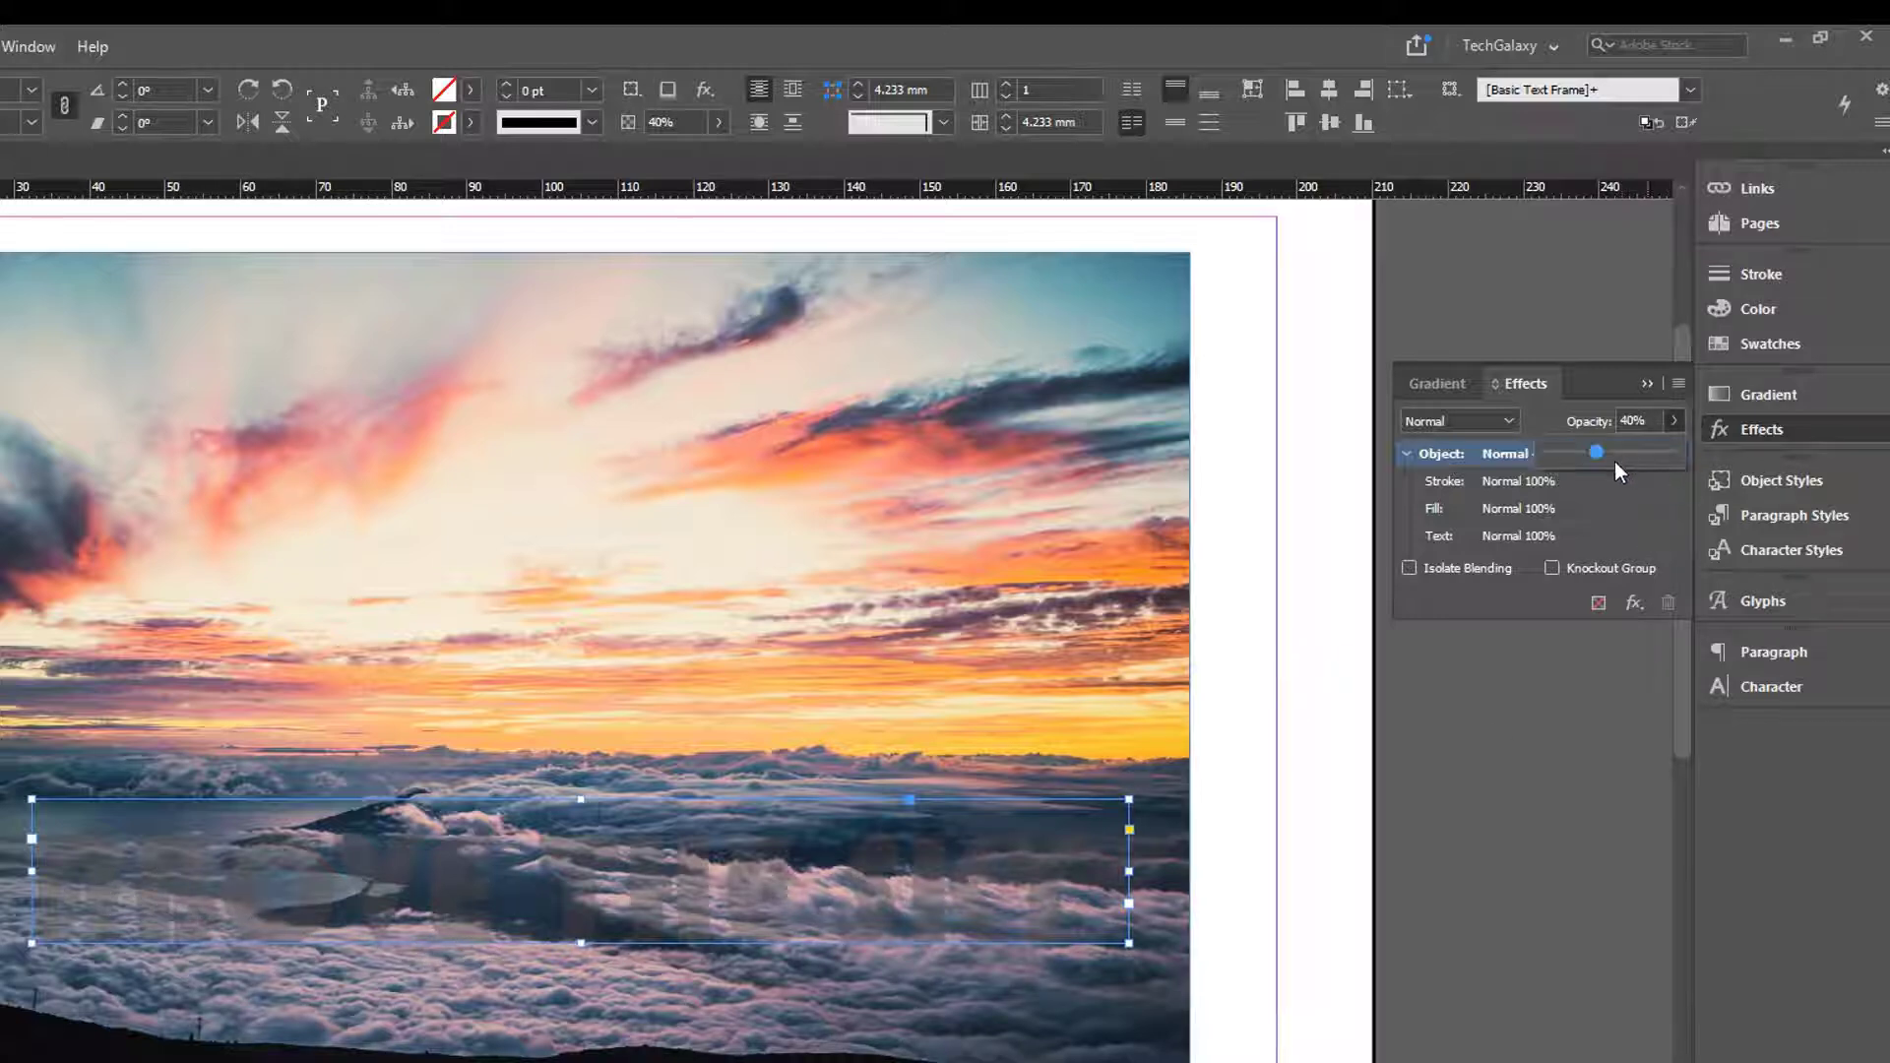
{"action": "left_click_drag", "start_coordinate": [1597, 455], "coordinate": [1644, 460]}
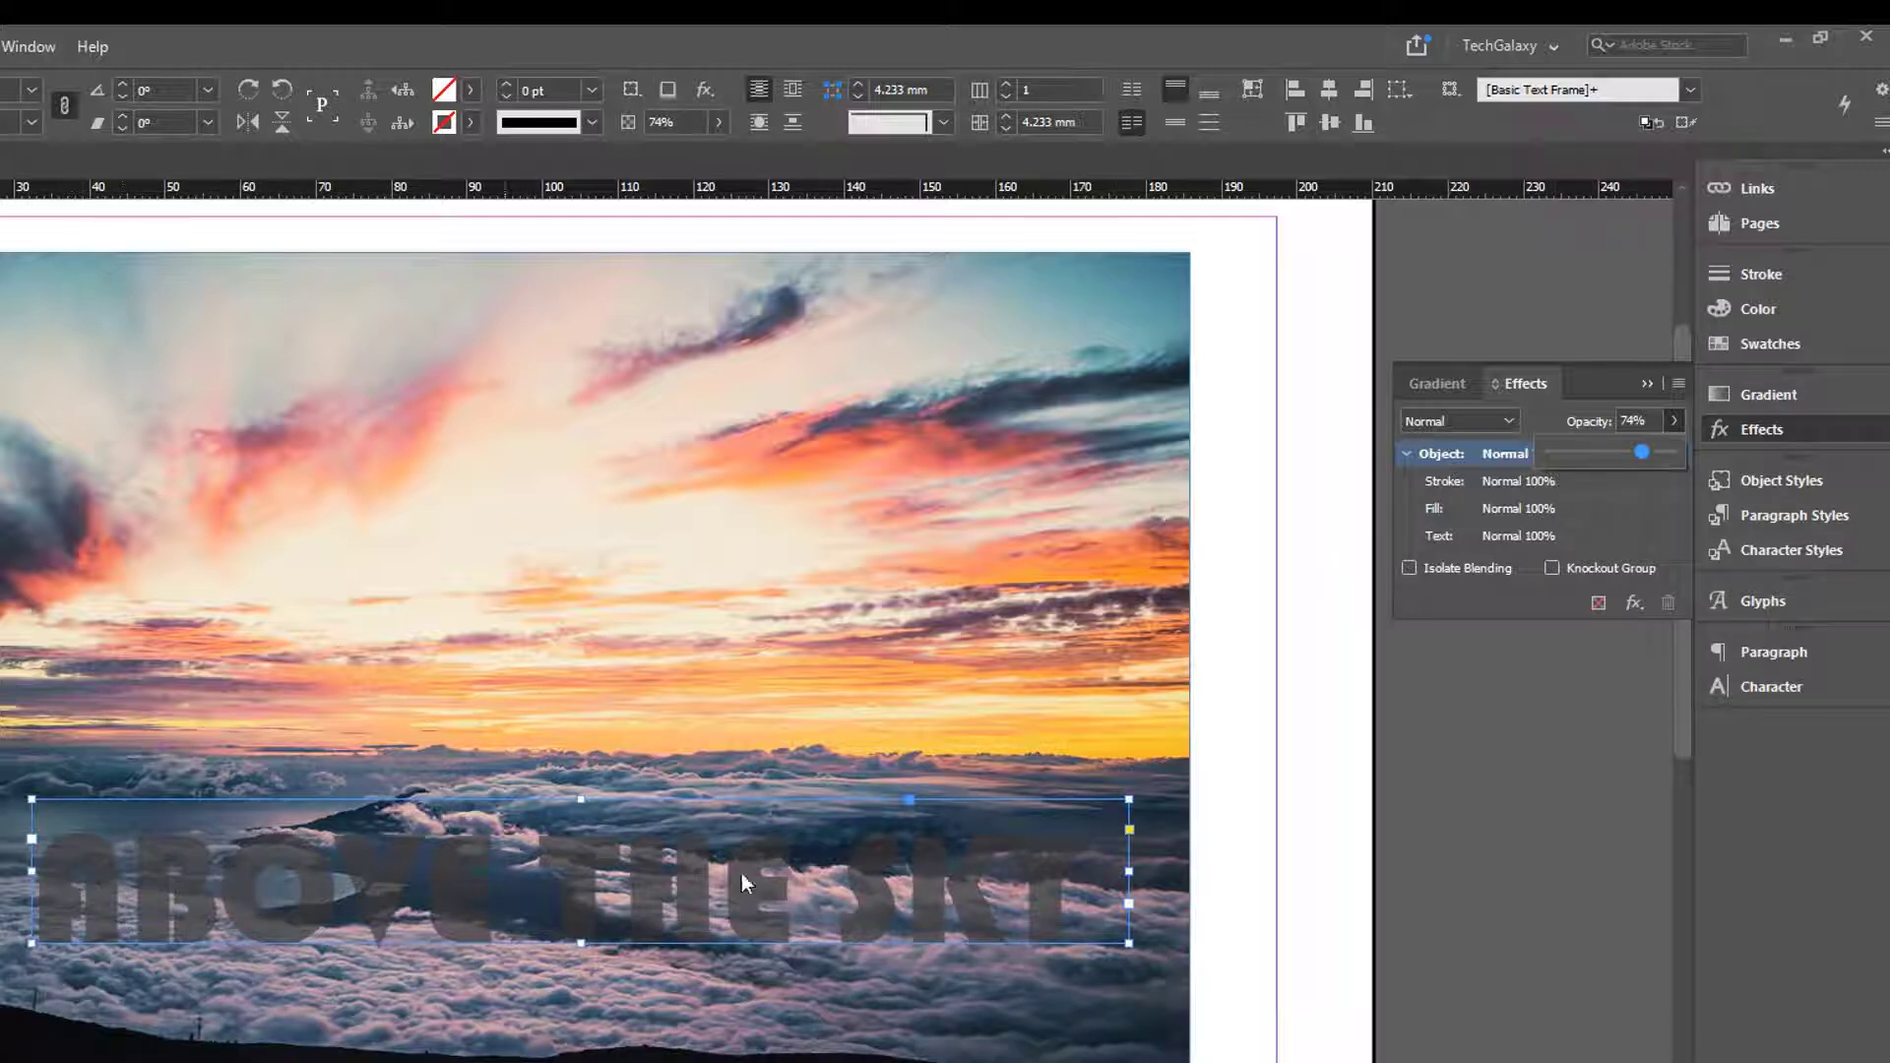
{"action": "left_click", "coordinate": [1243, 884]}
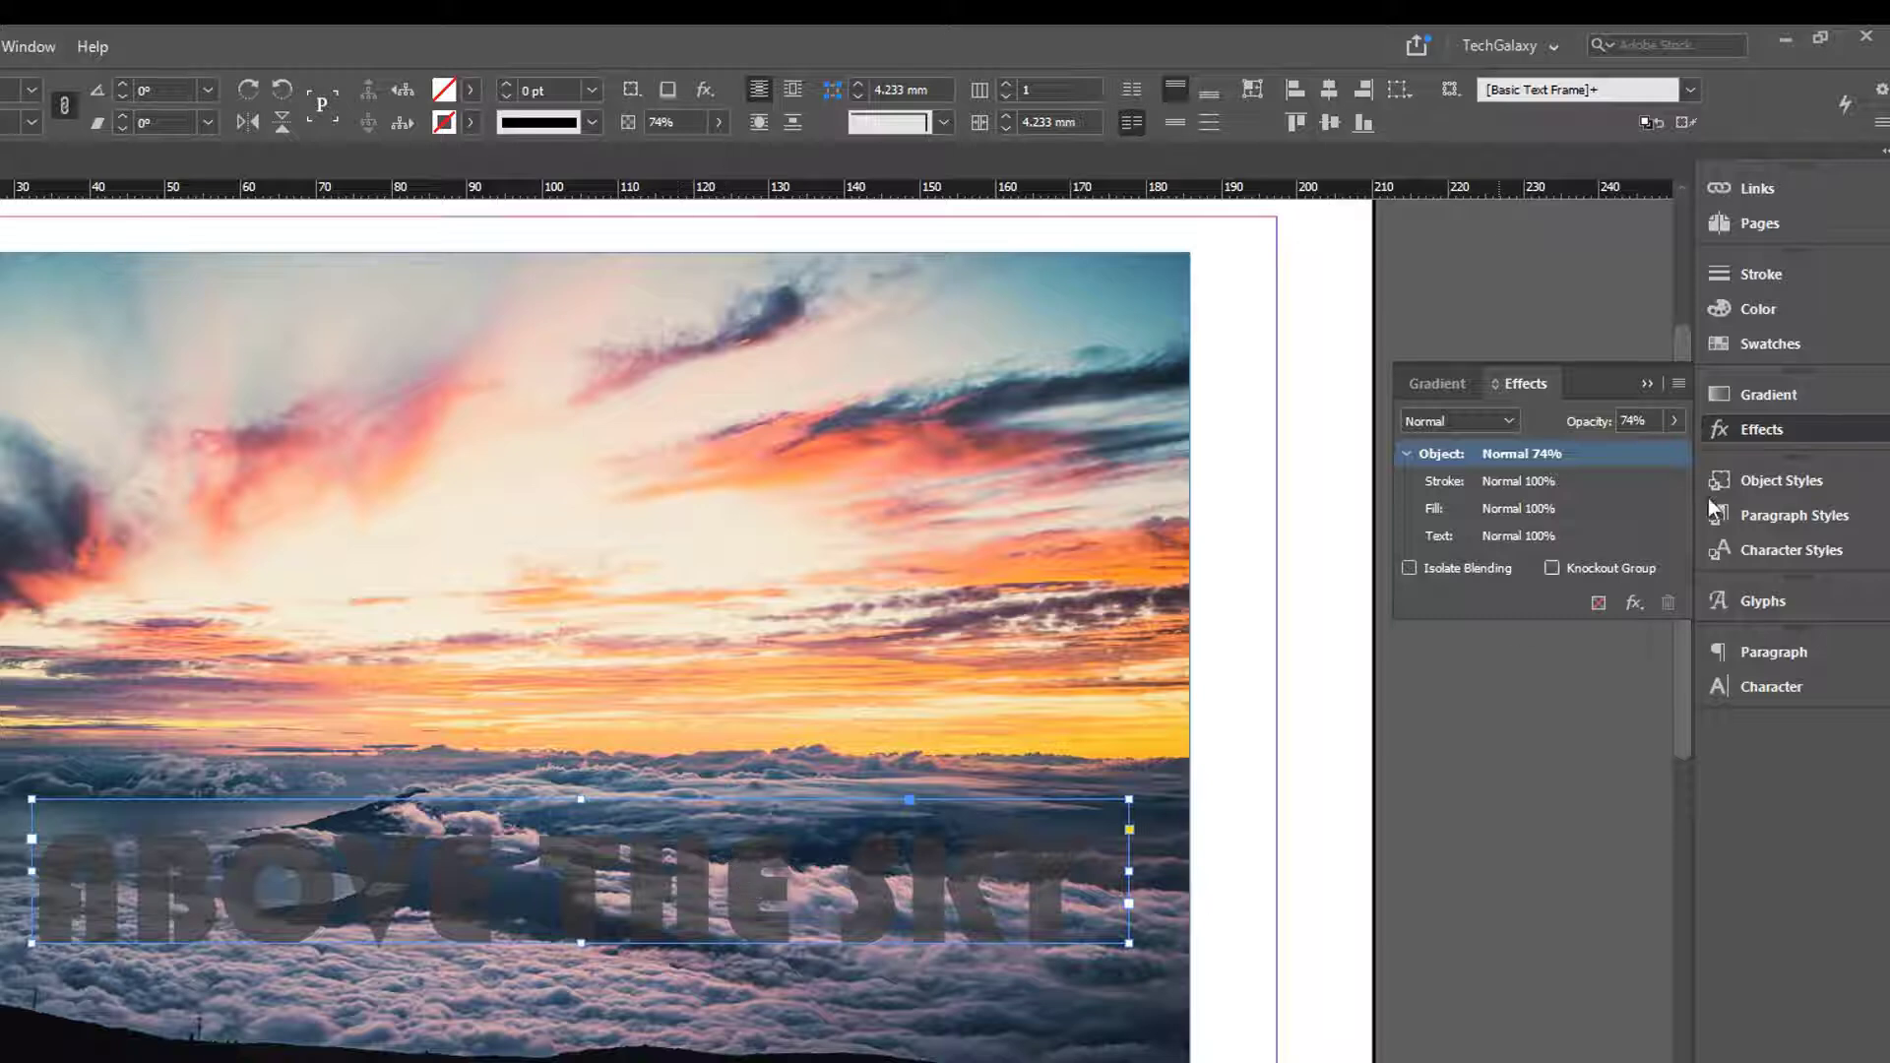
Set the title text frame's blending mode to Multiply and nudge the frame slightly sideways over the clouds
{"action": "left_click", "coordinate": [1498, 421]}
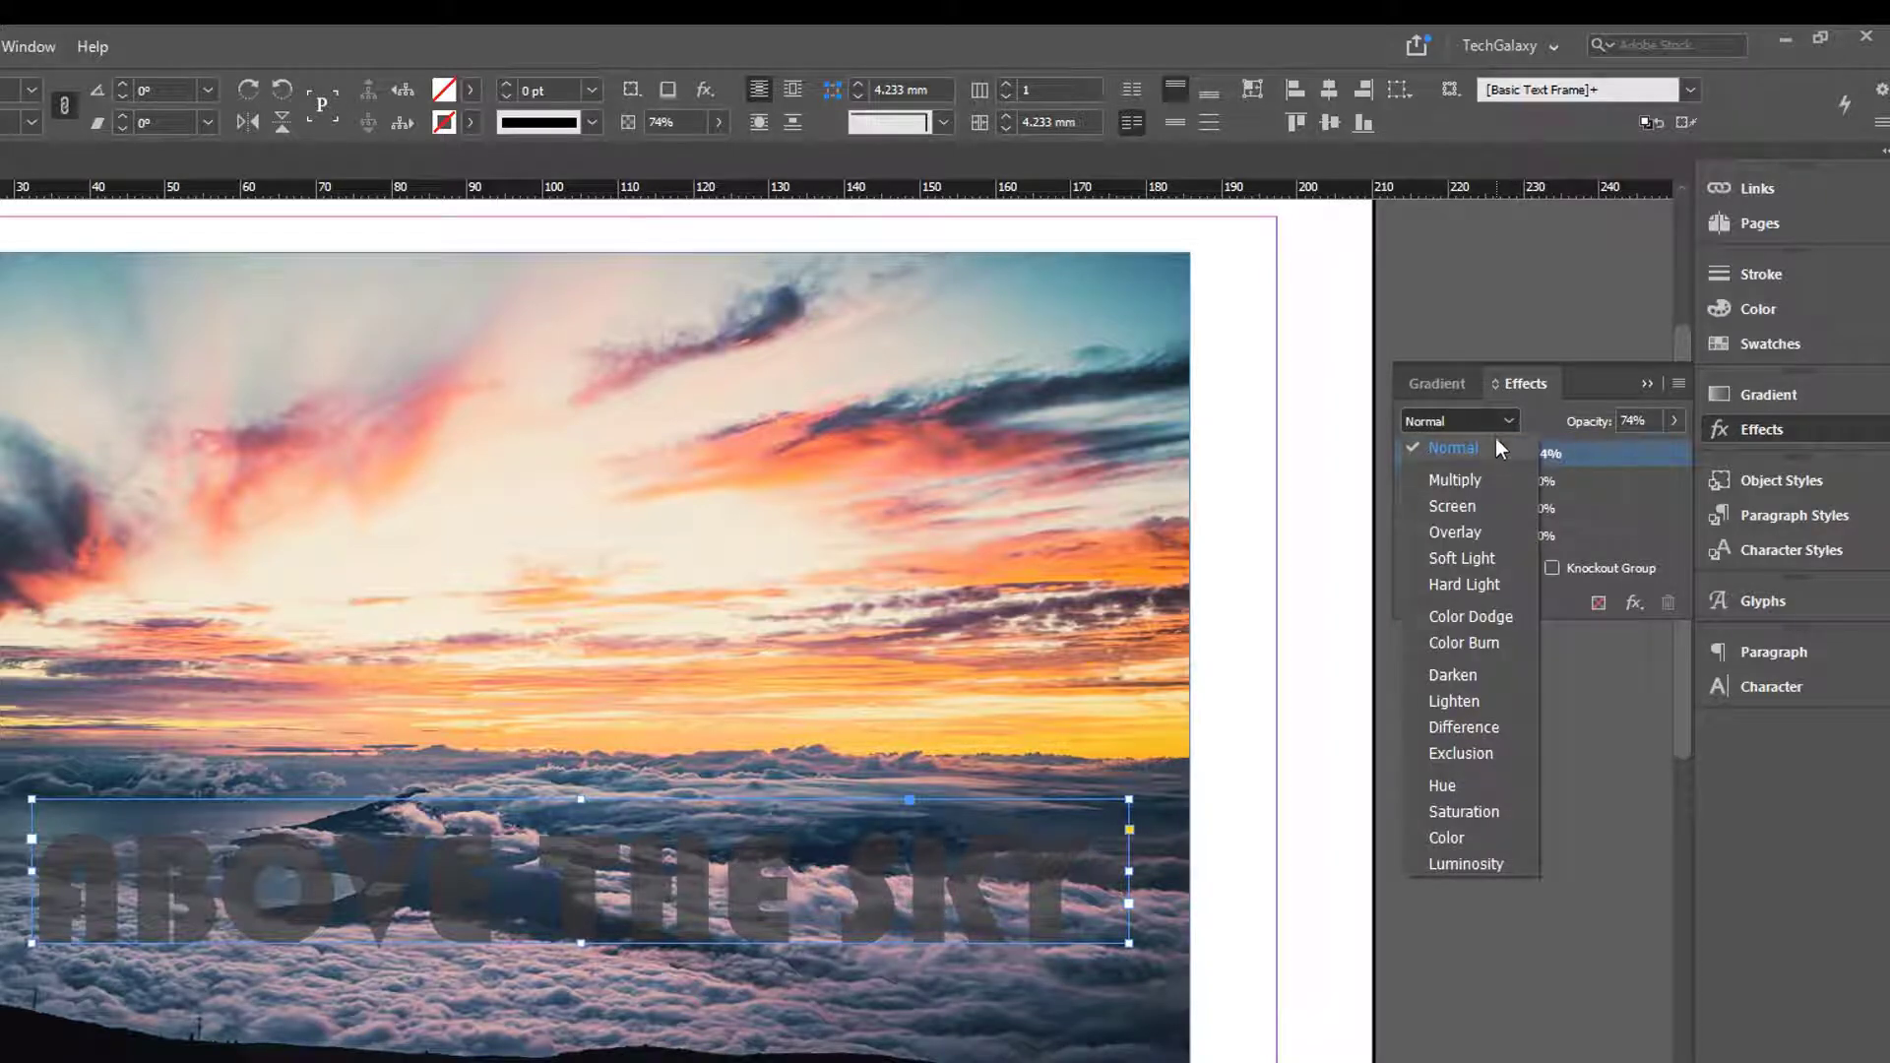
{"action": "left_click", "coordinate": [1489, 480]}
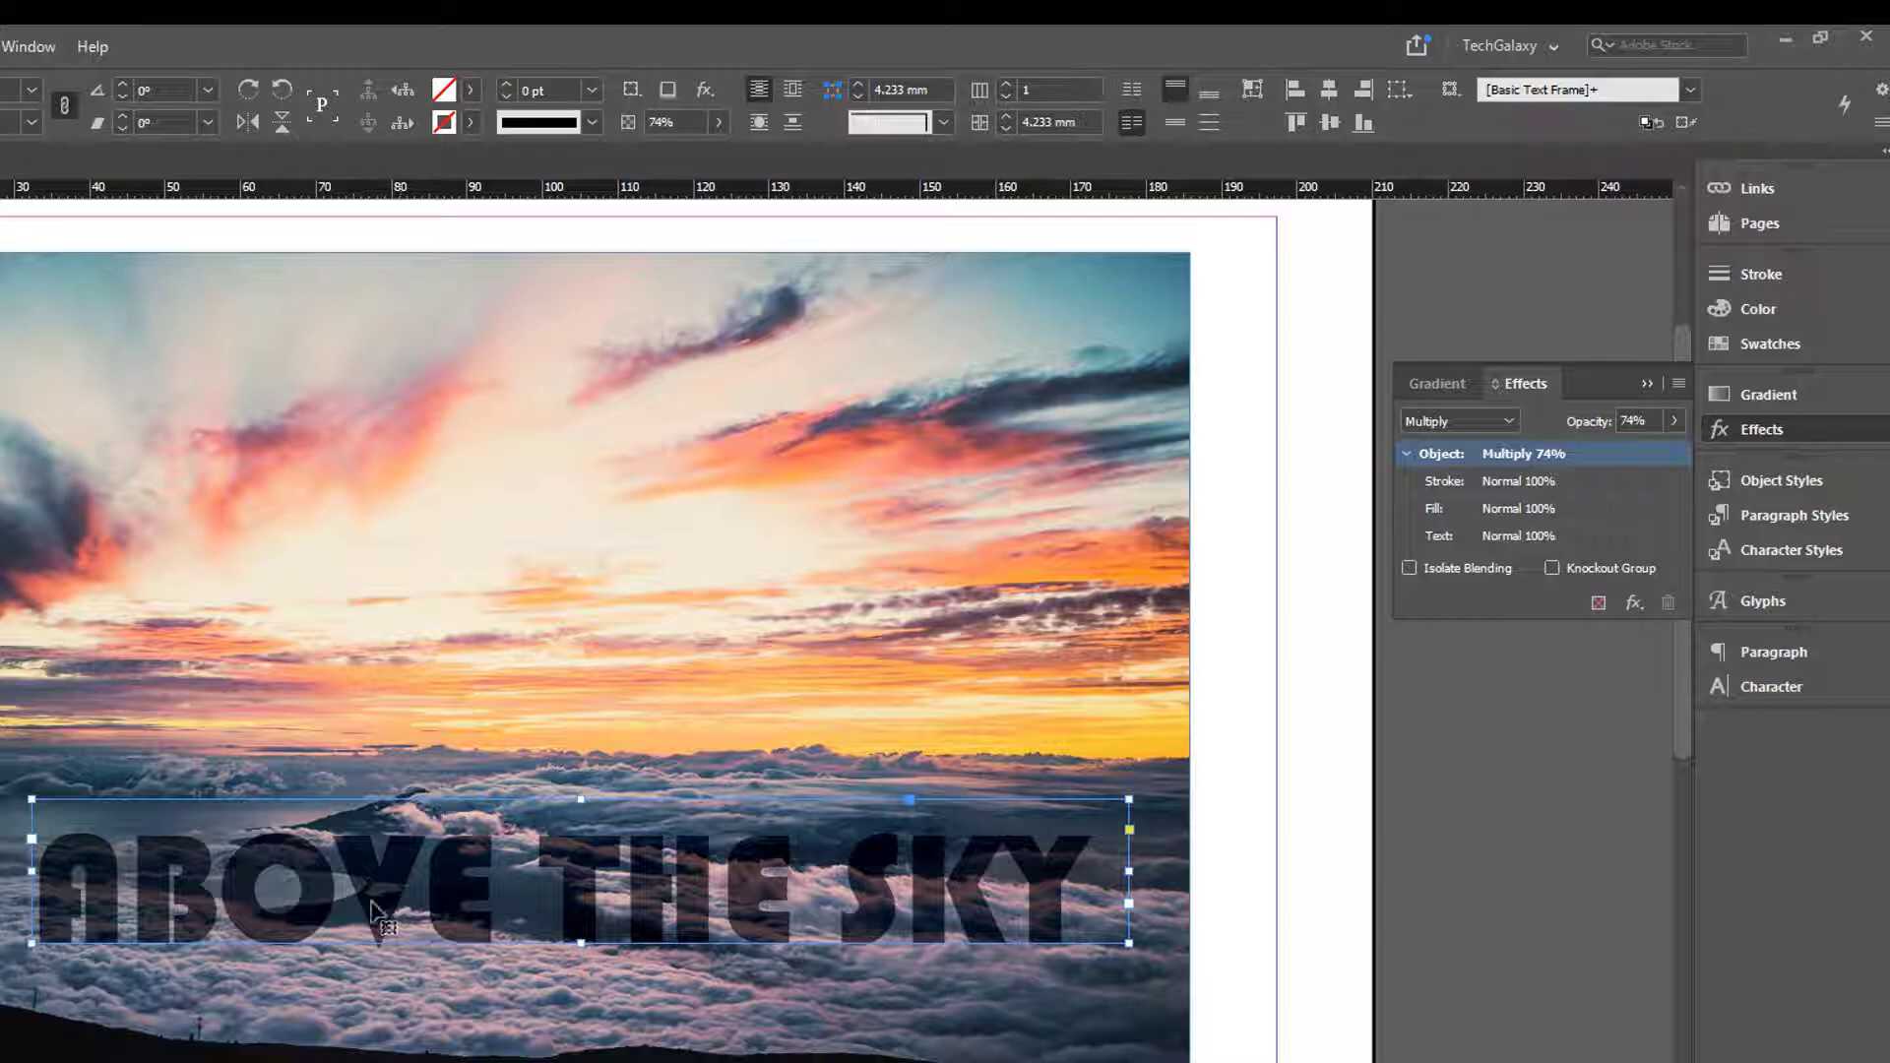
{"action": "left_click_drag", "start_coordinate": [379, 892], "coordinate": [371, 894]}
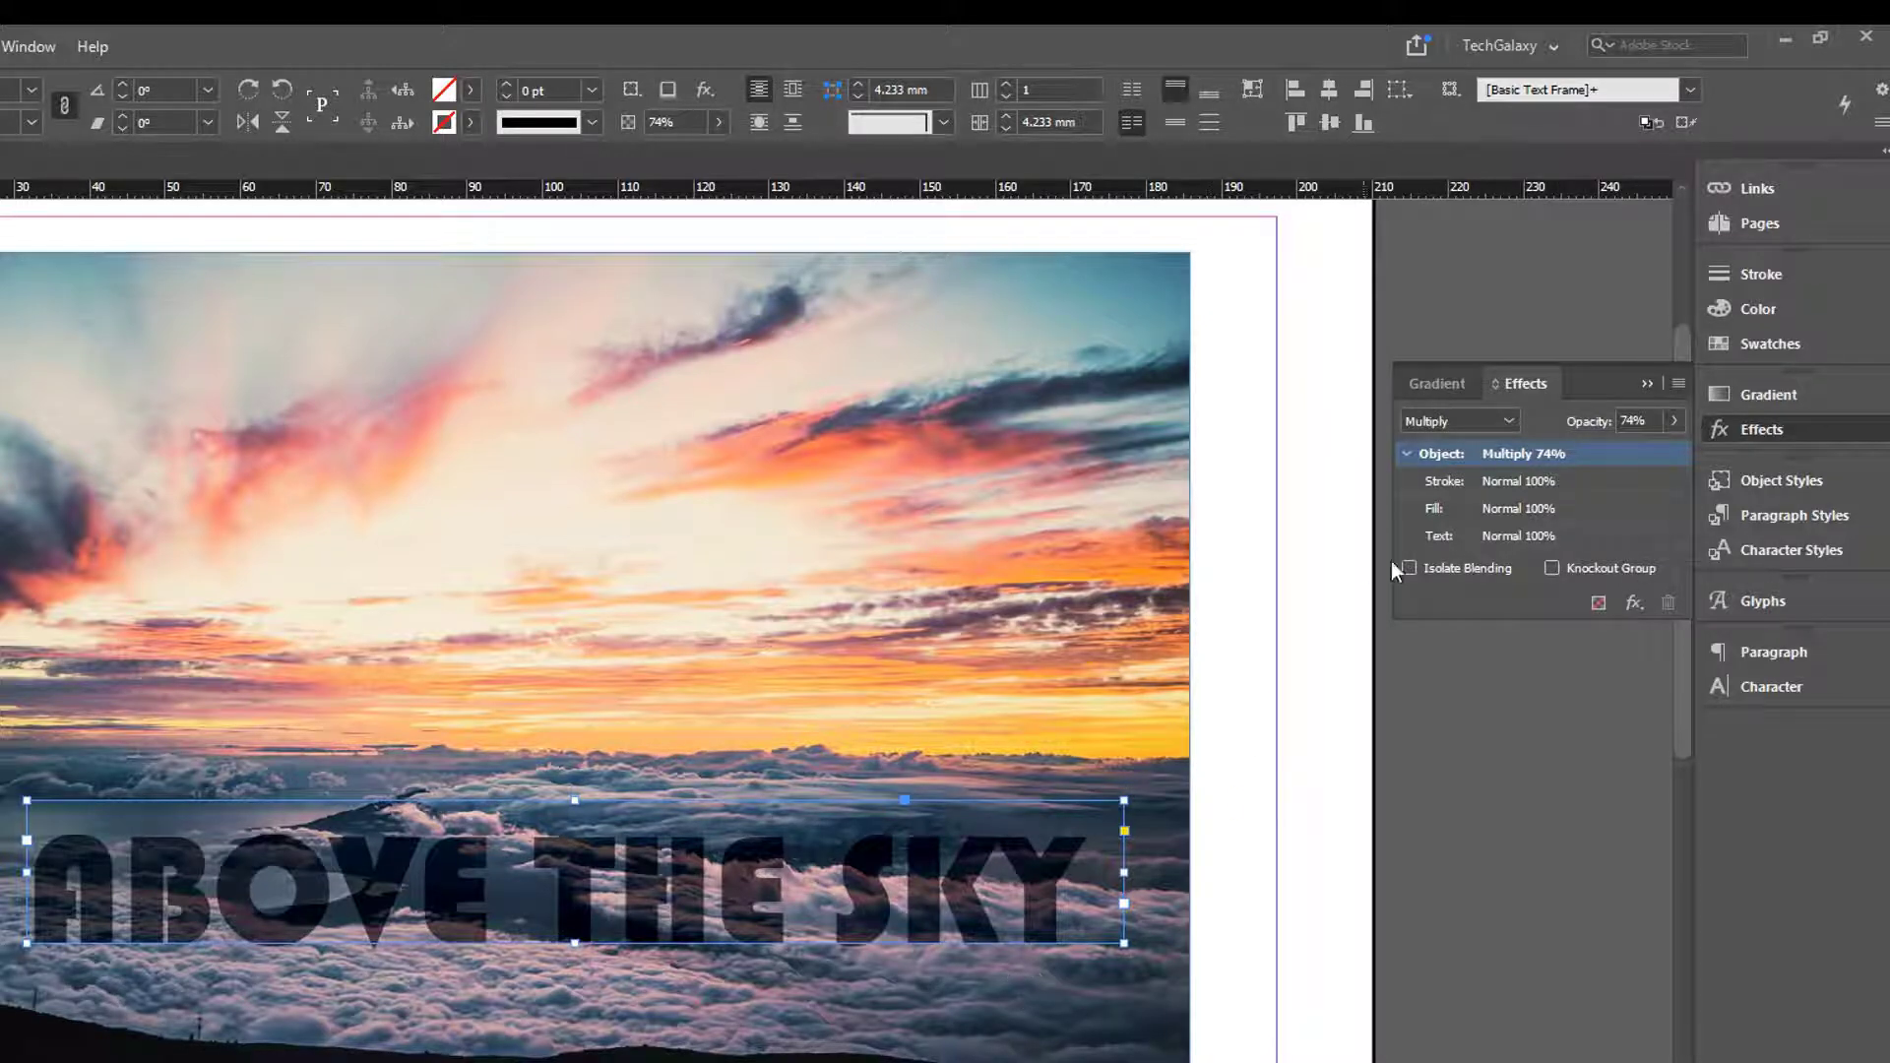
Try the Screen blending mode on the title text frame and settle on Overlay
{"action": "left_click", "coordinate": [1474, 423]}
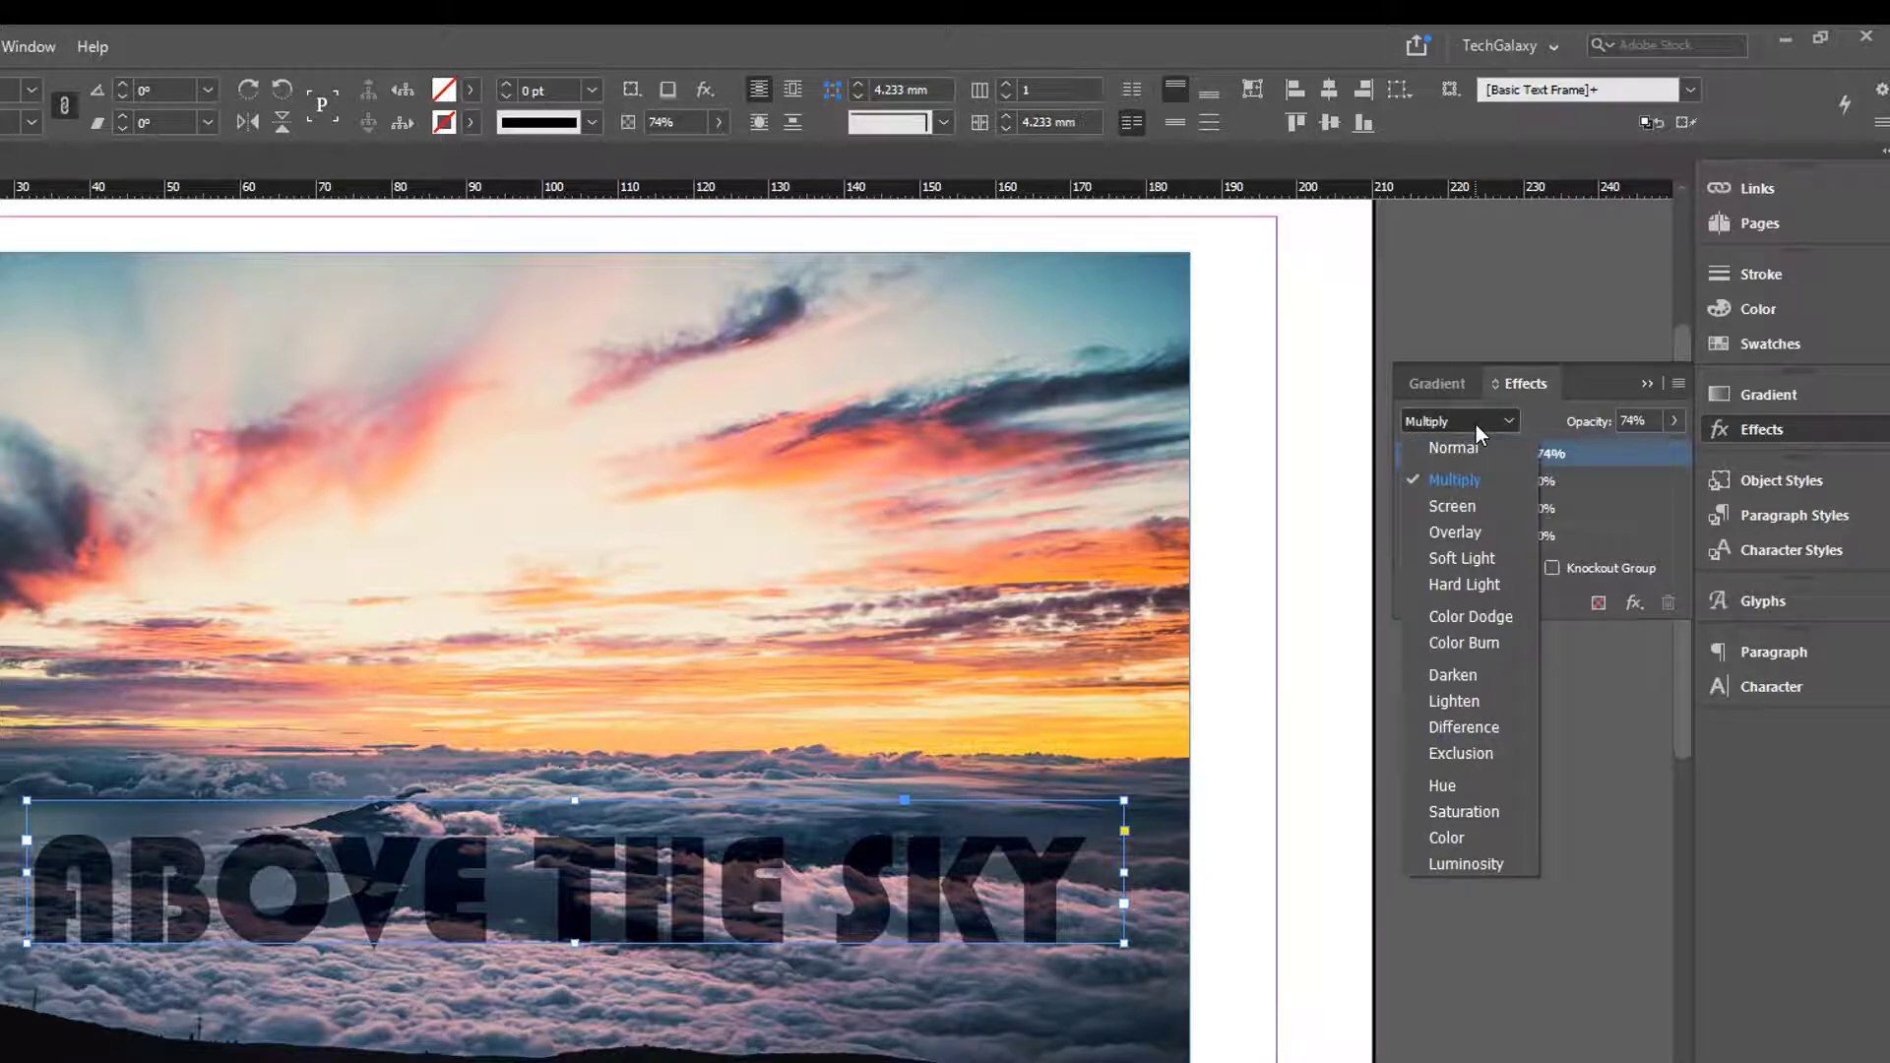
{"action": "left_click", "coordinate": [1467, 506]}
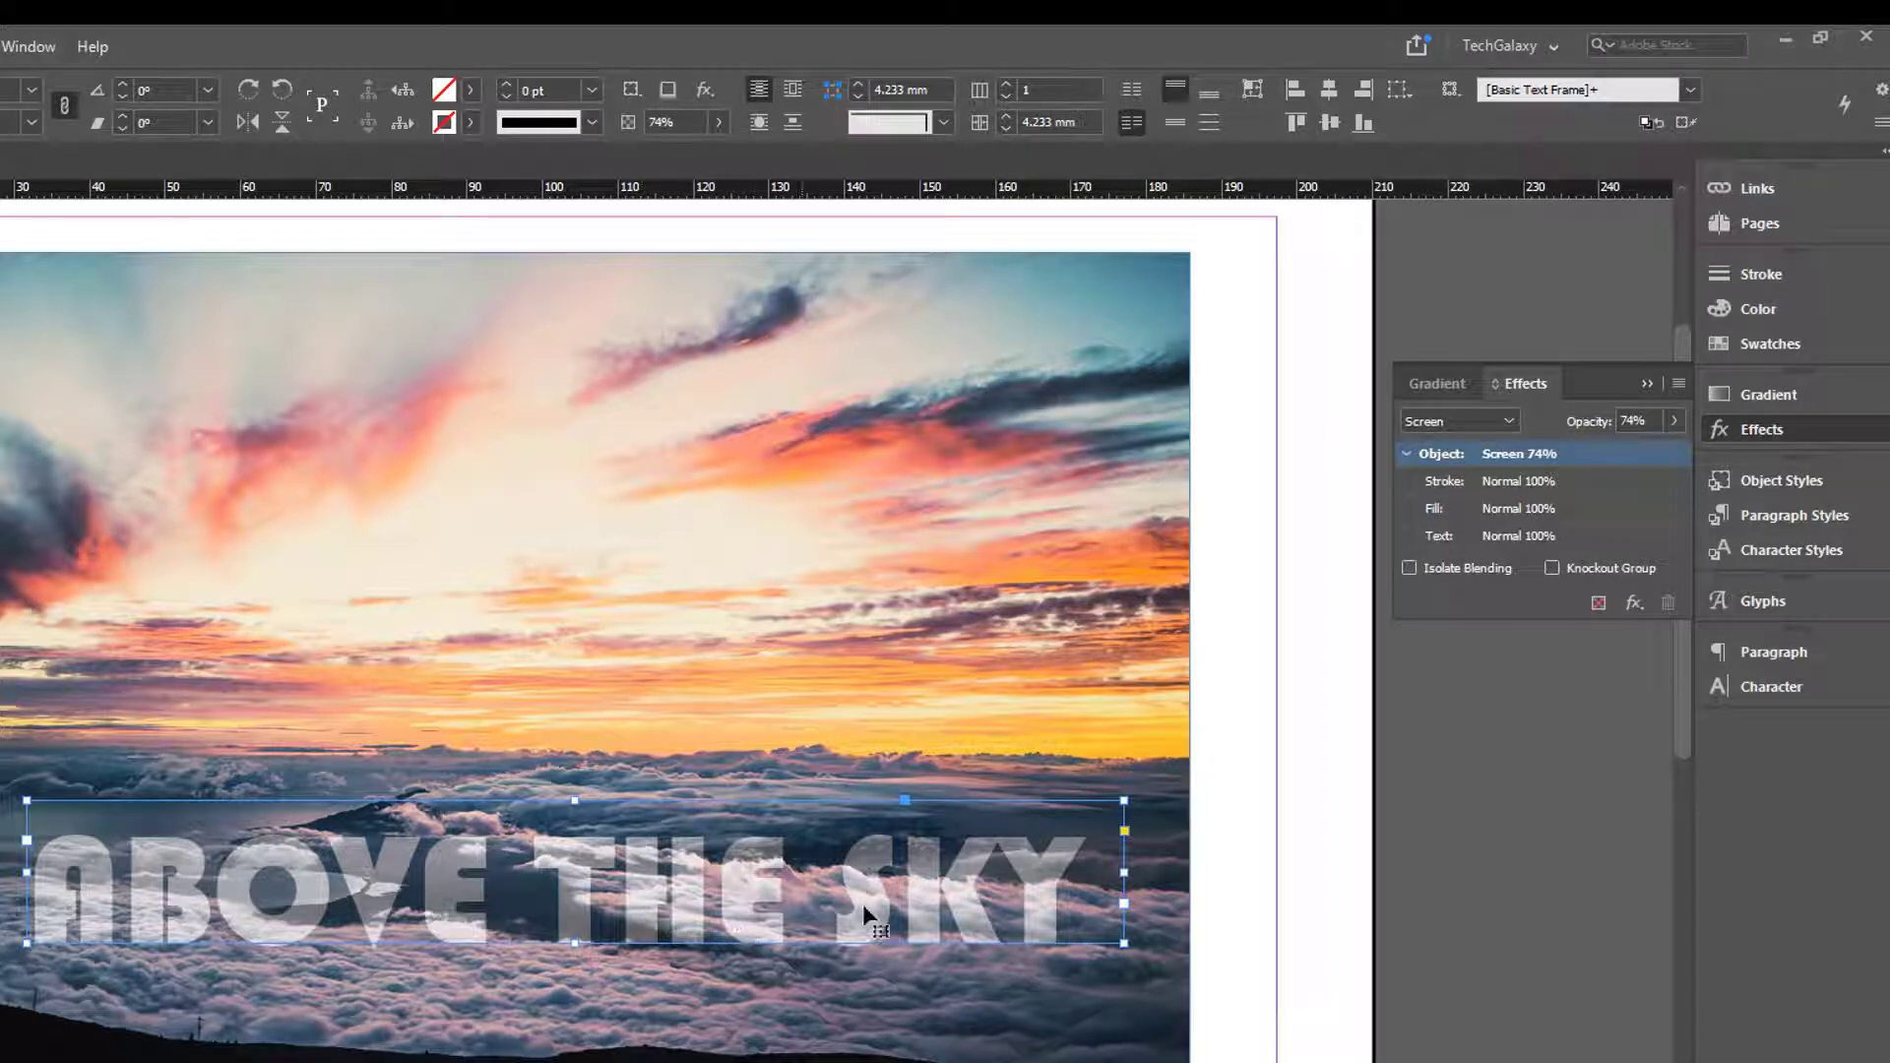
{"action": "left_click", "coordinate": [1462, 425]}
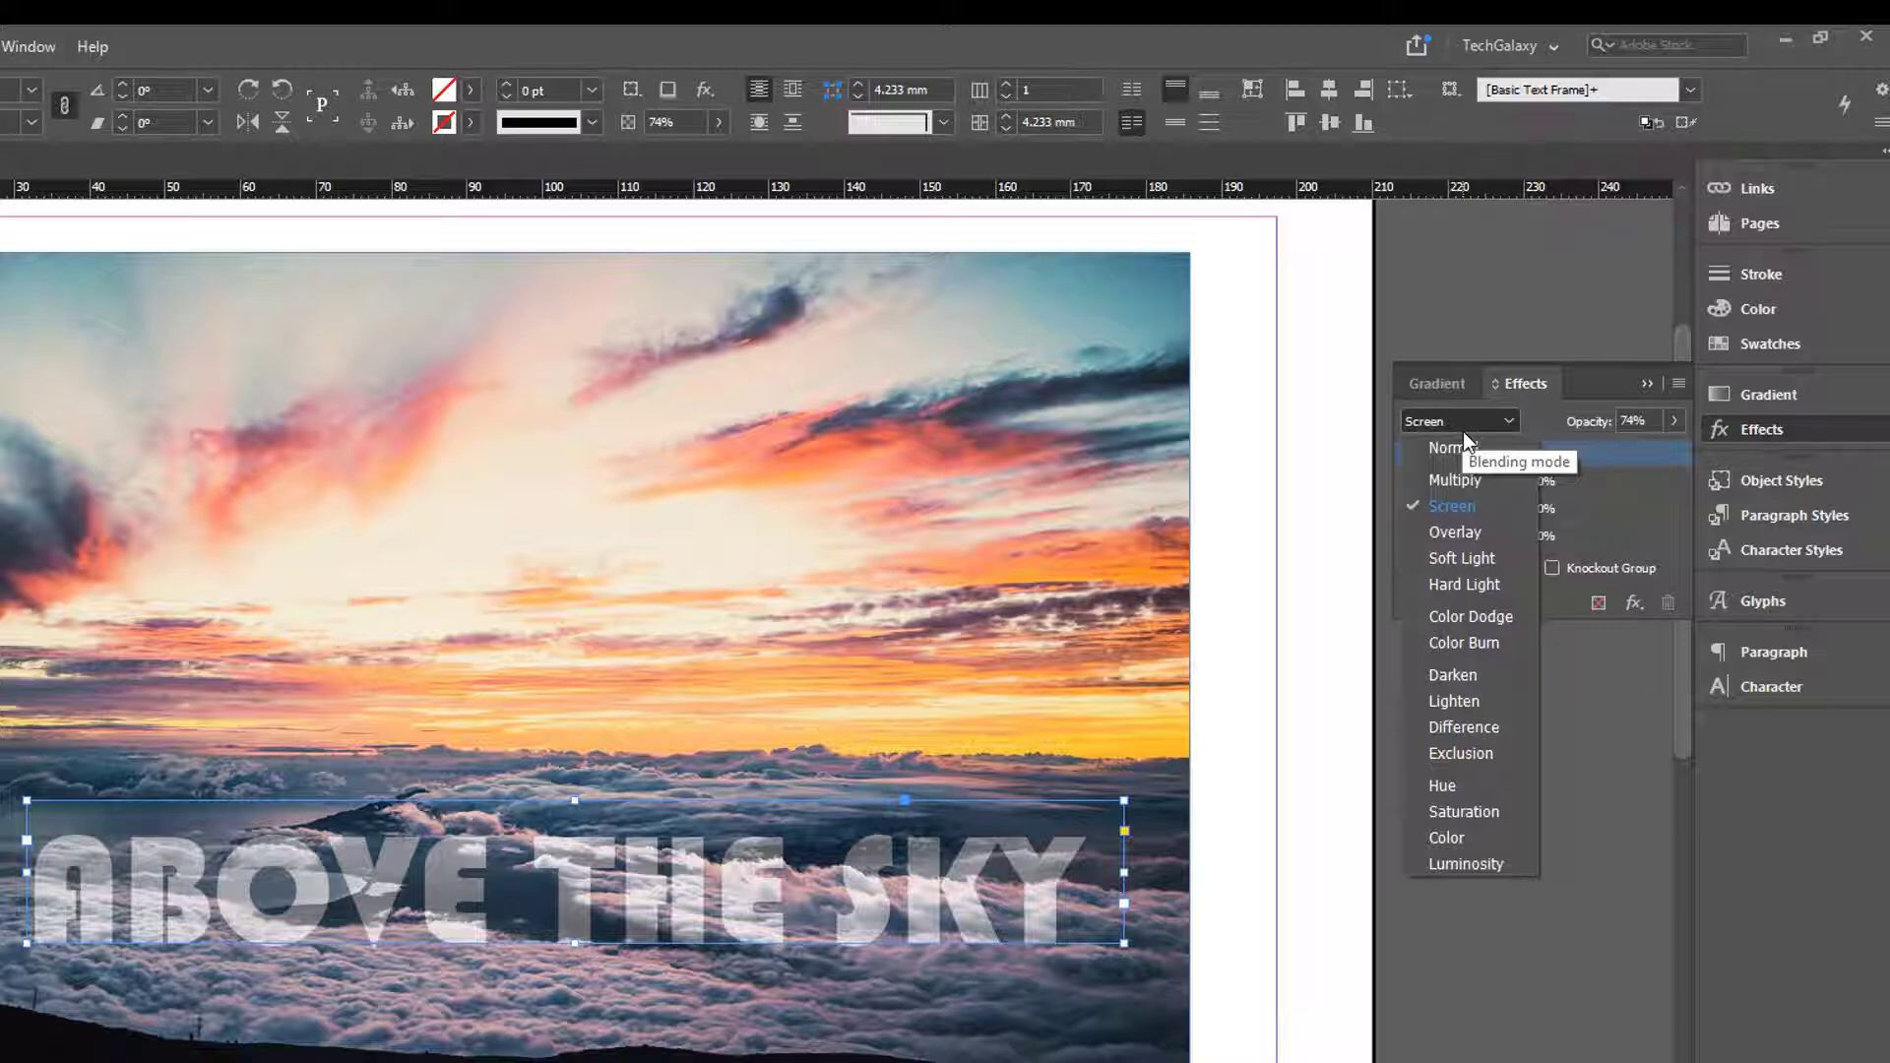
{"action": "left_click", "coordinate": [1473, 532]}
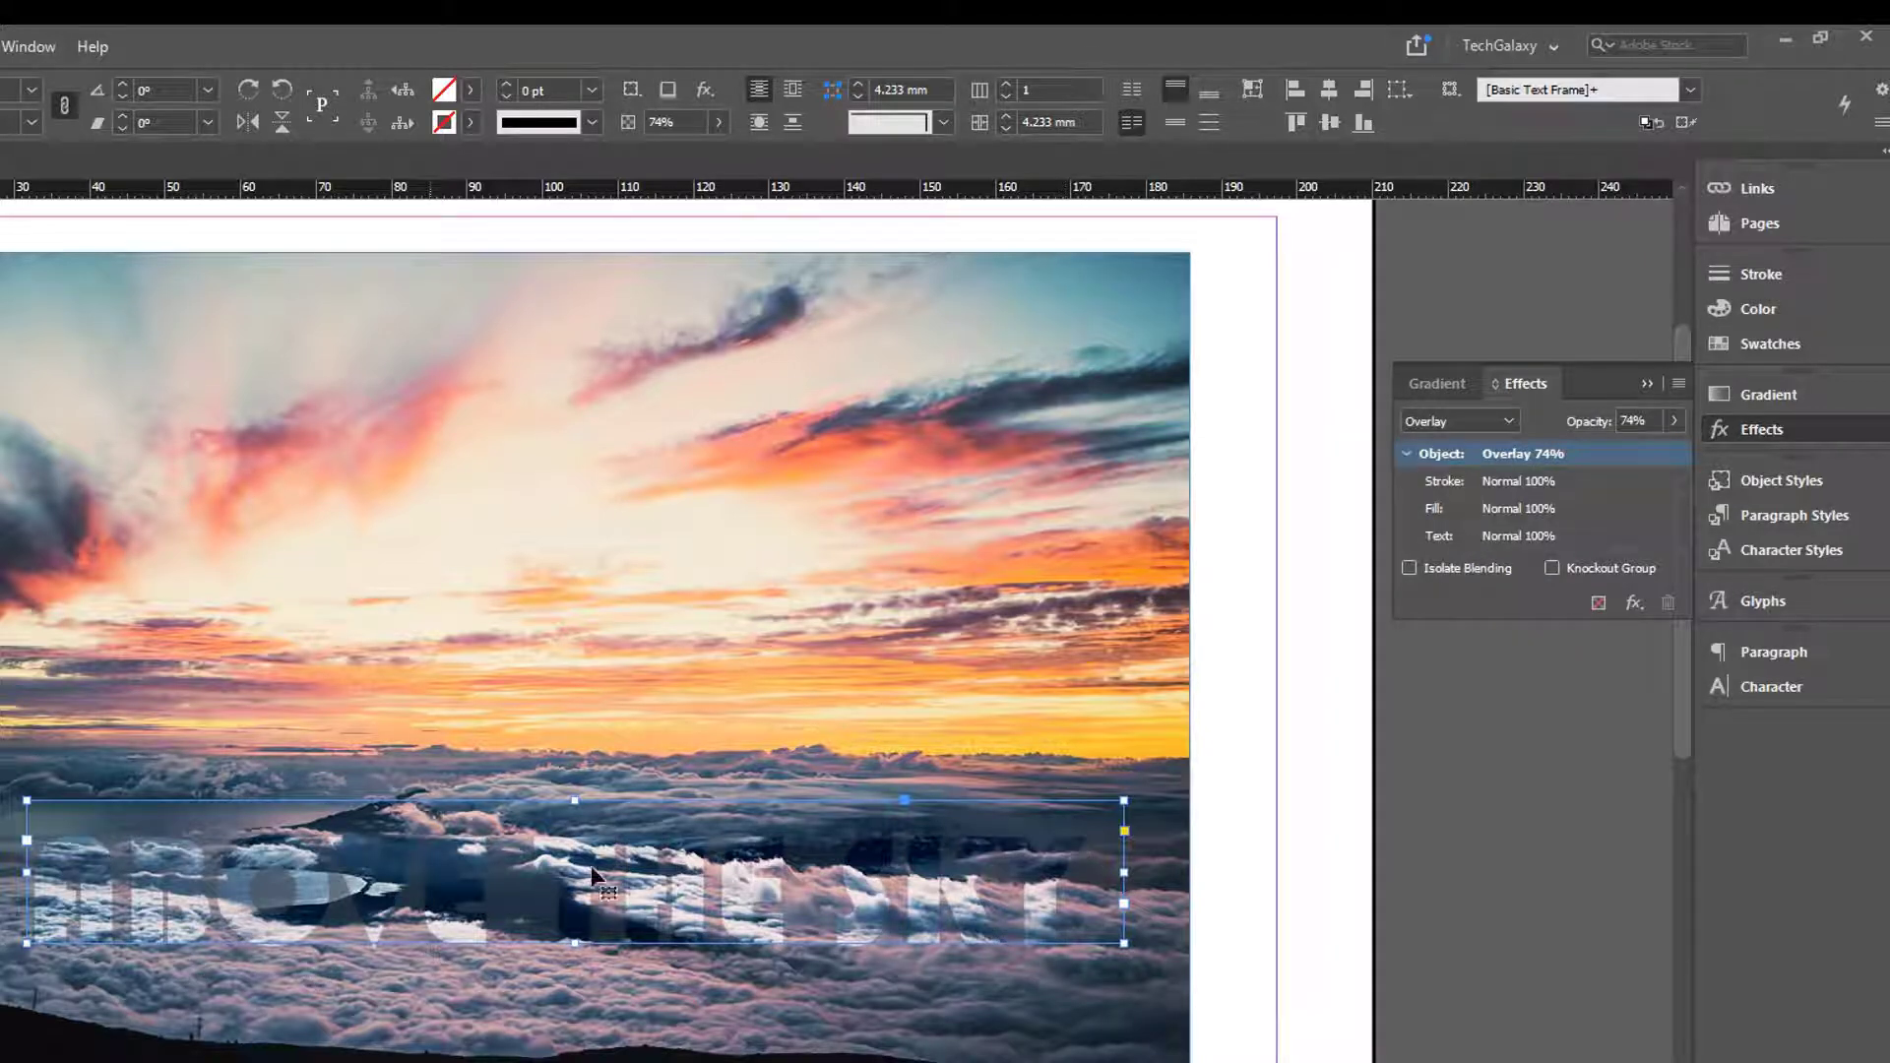
Set the title text frame's opacity to 100%
{"action": "left_click", "coordinate": [1674, 421]}
{"action": "left_click_drag", "start_coordinate": [1644, 452], "coordinate": [1691, 461]}
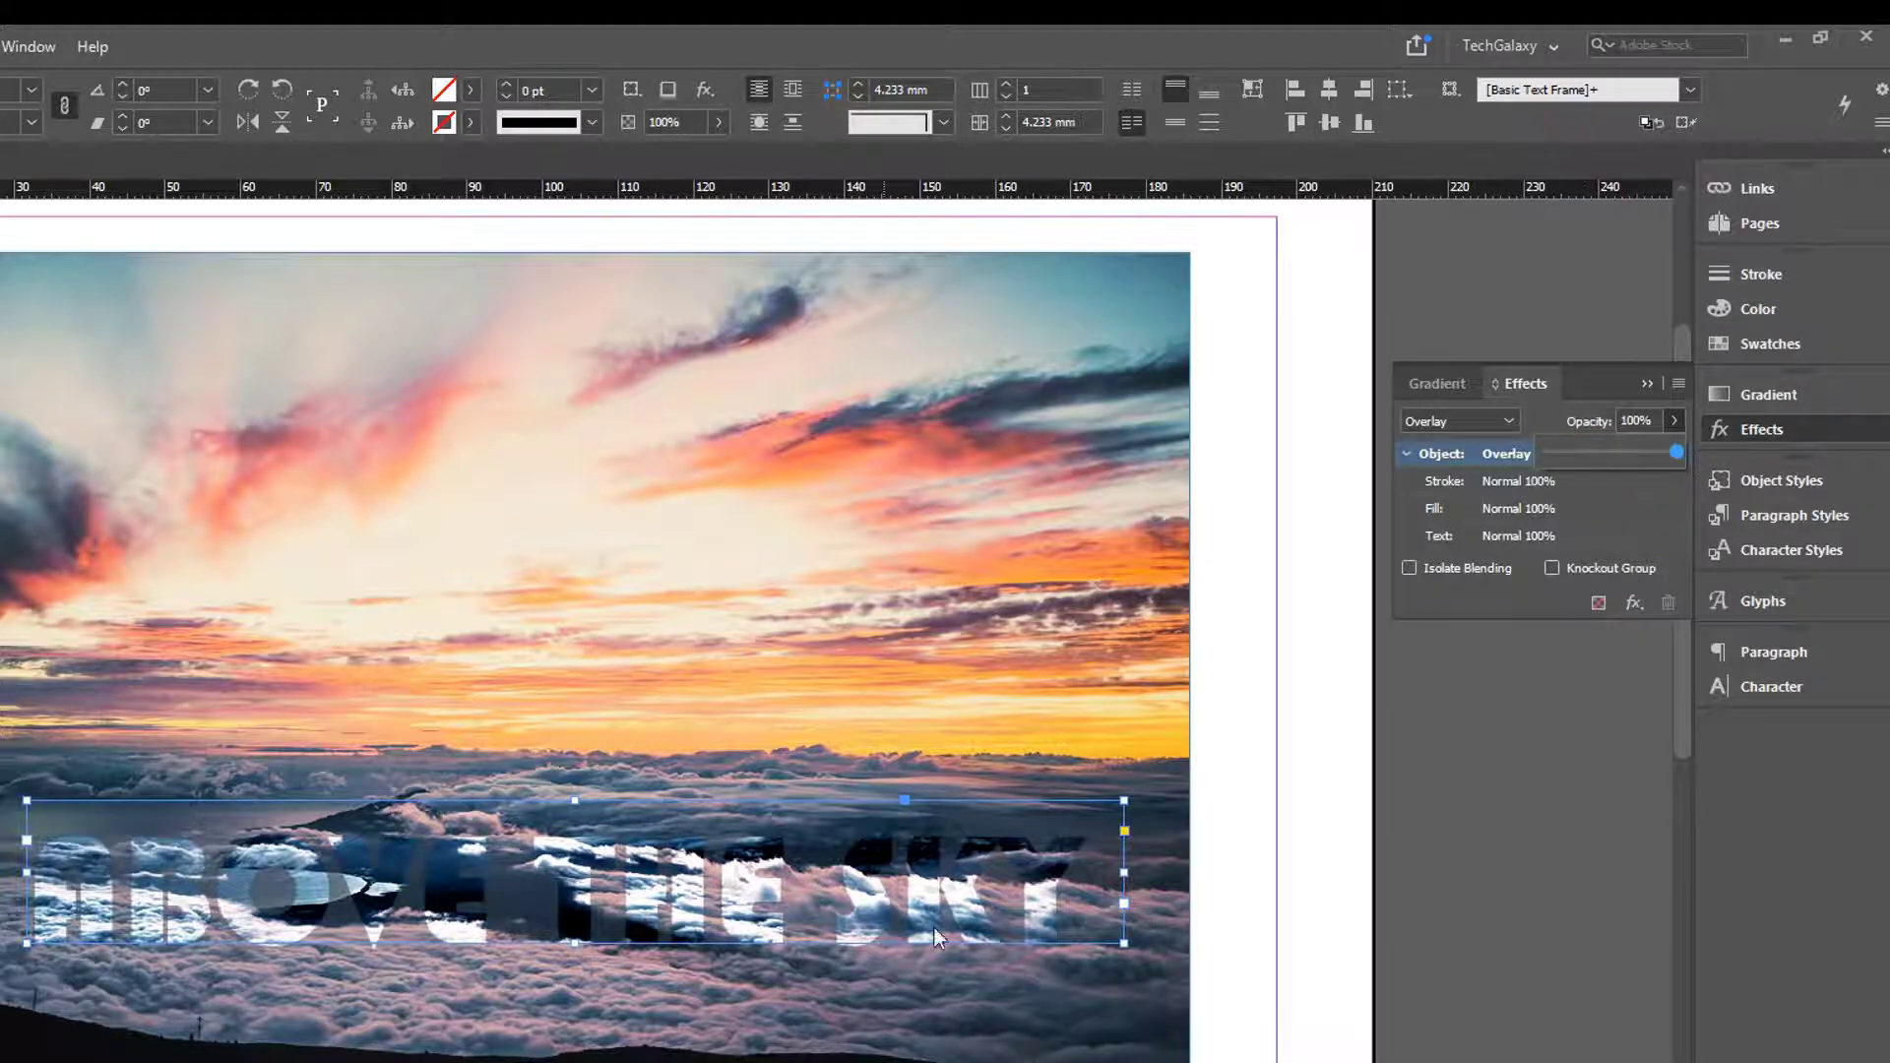
{"action": "left_click", "coordinate": [1111, 993]}
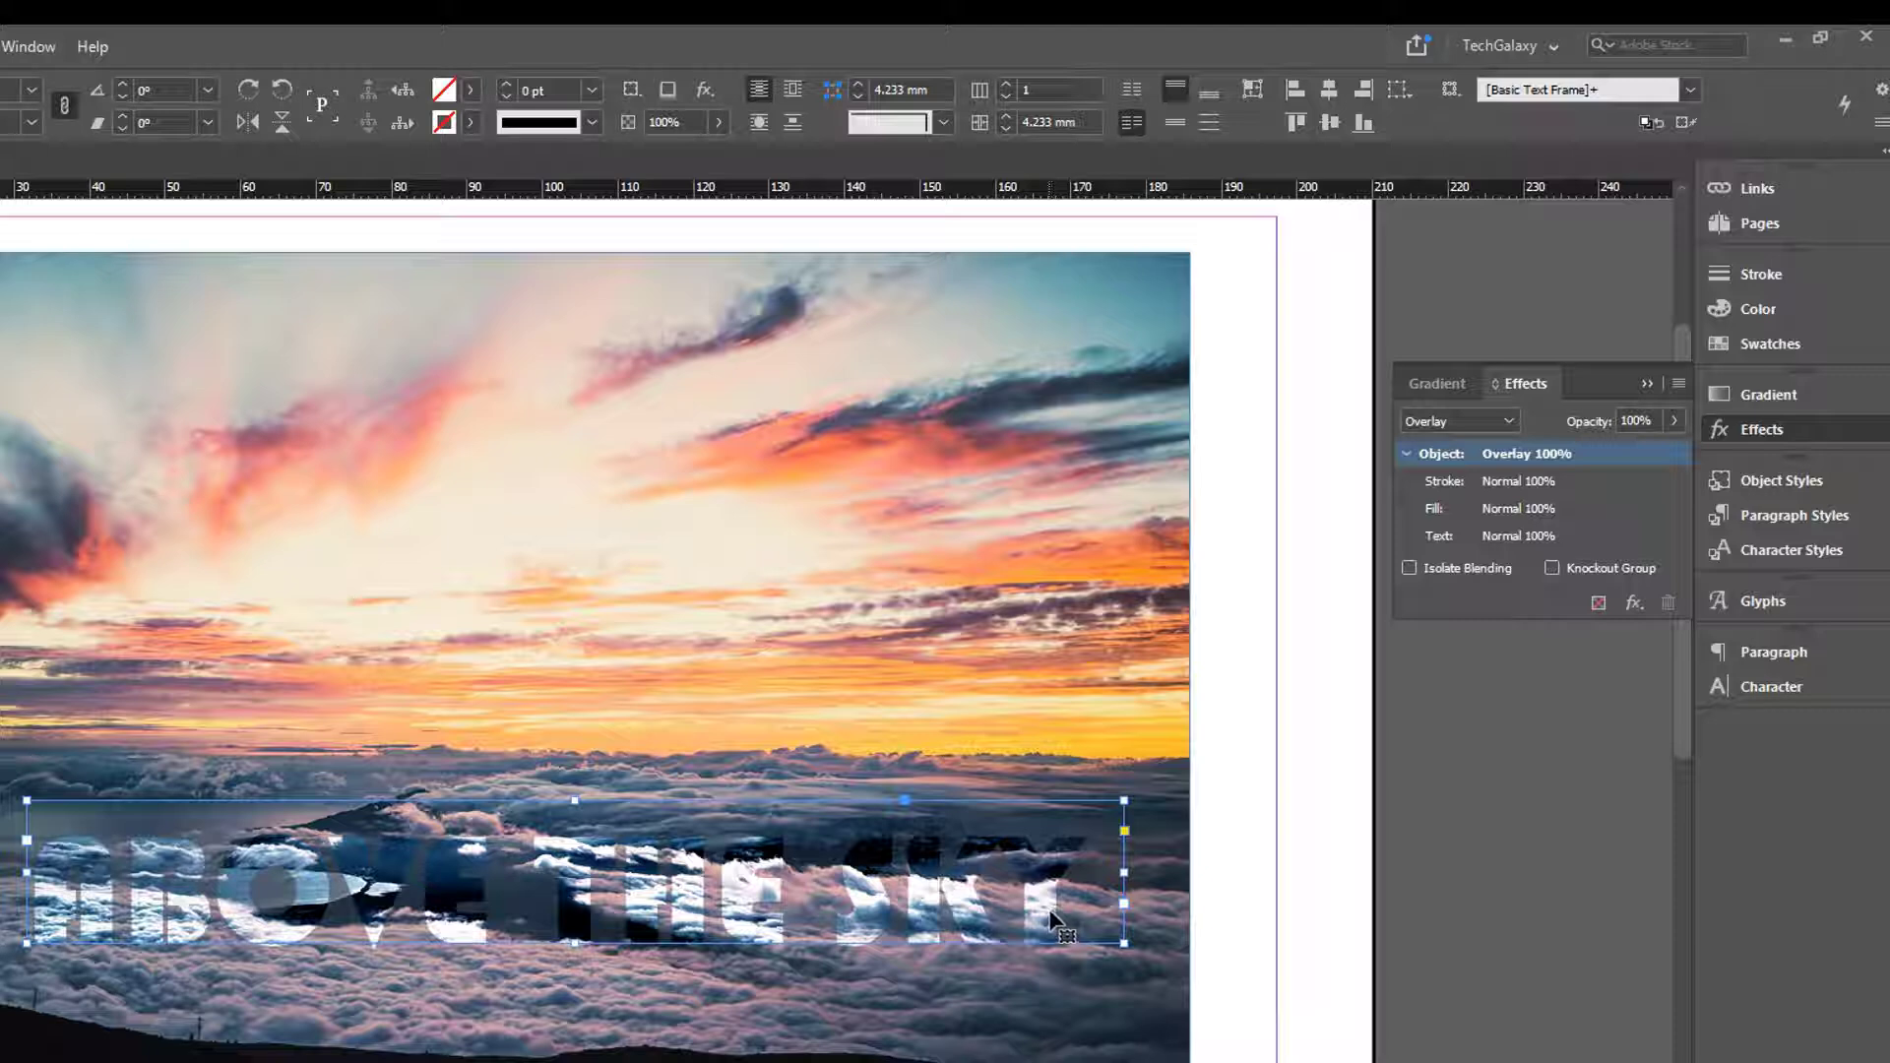
Move the title text frame up over the bright sky and back down over the clouds
{"action": "left_click_drag", "start_coordinate": [212, 947], "coordinate": [328, 594]}
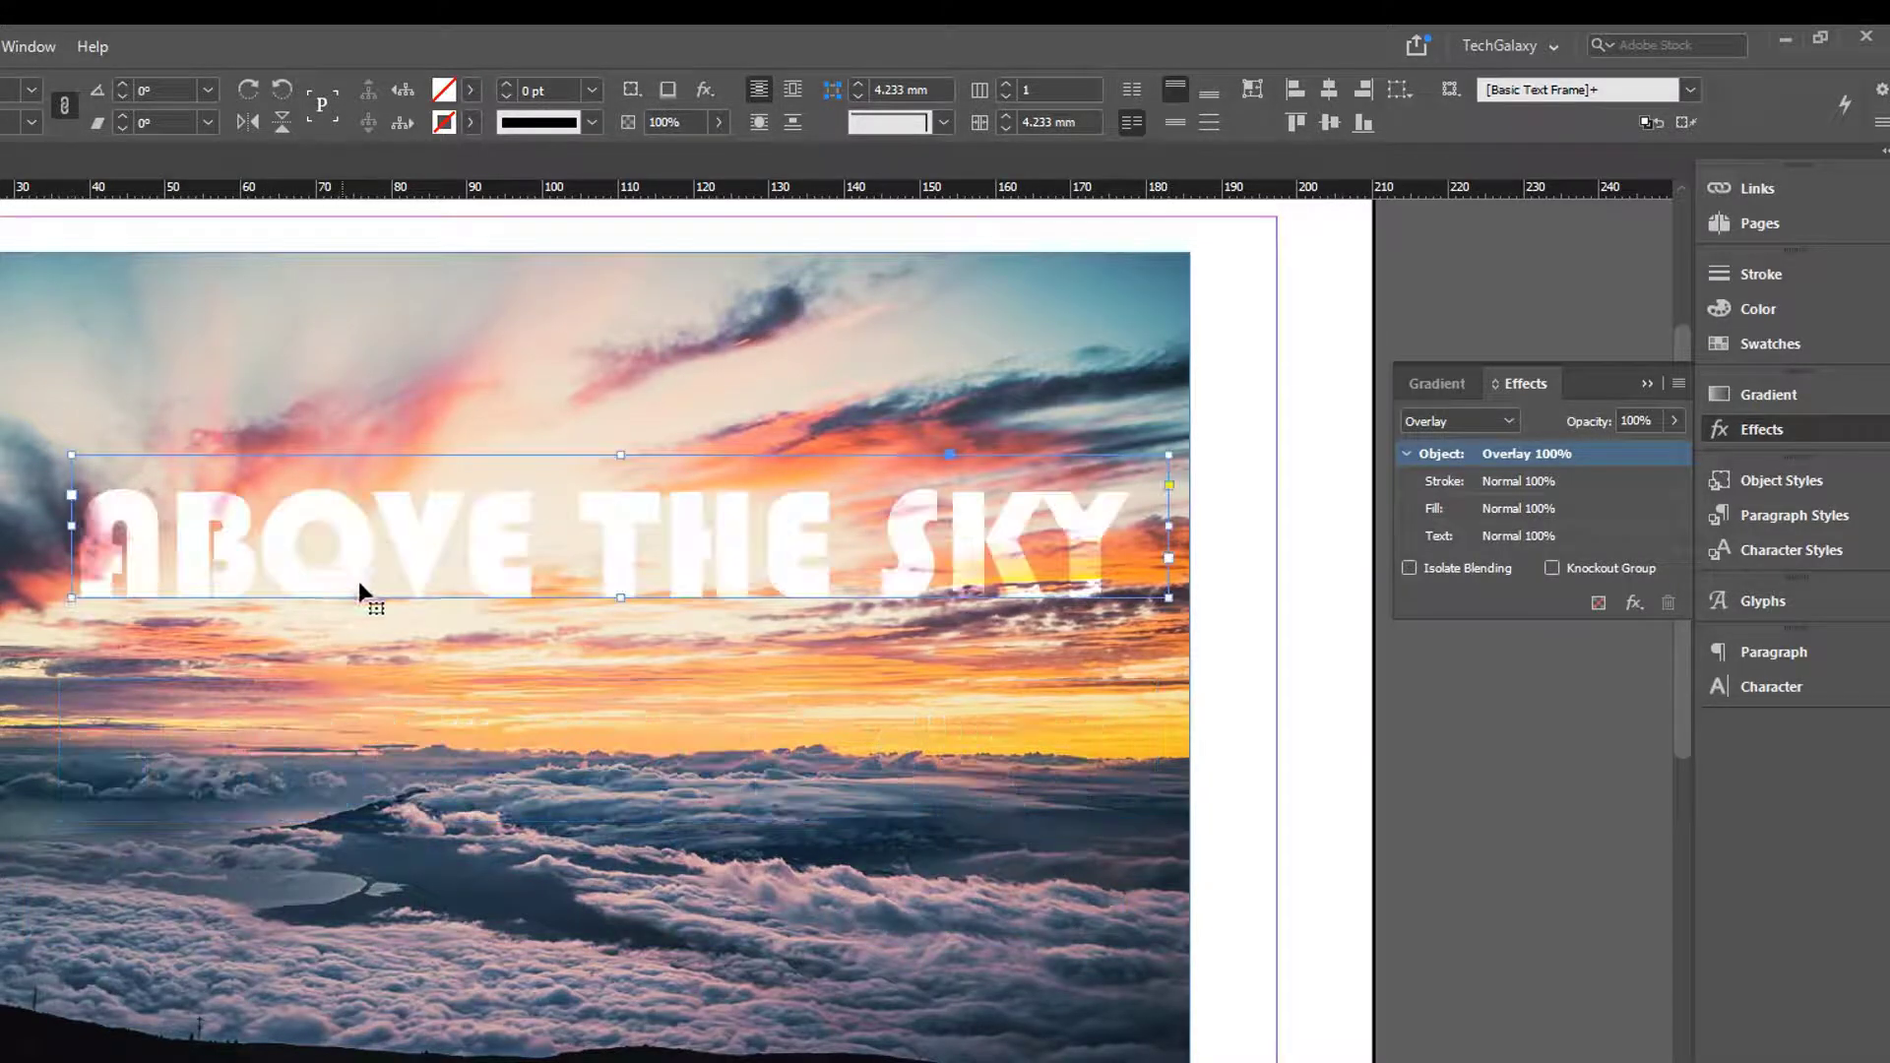
{"action": "left_click_drag", "start_coordinate": [426, 546], "coordinate": [432, 498]}
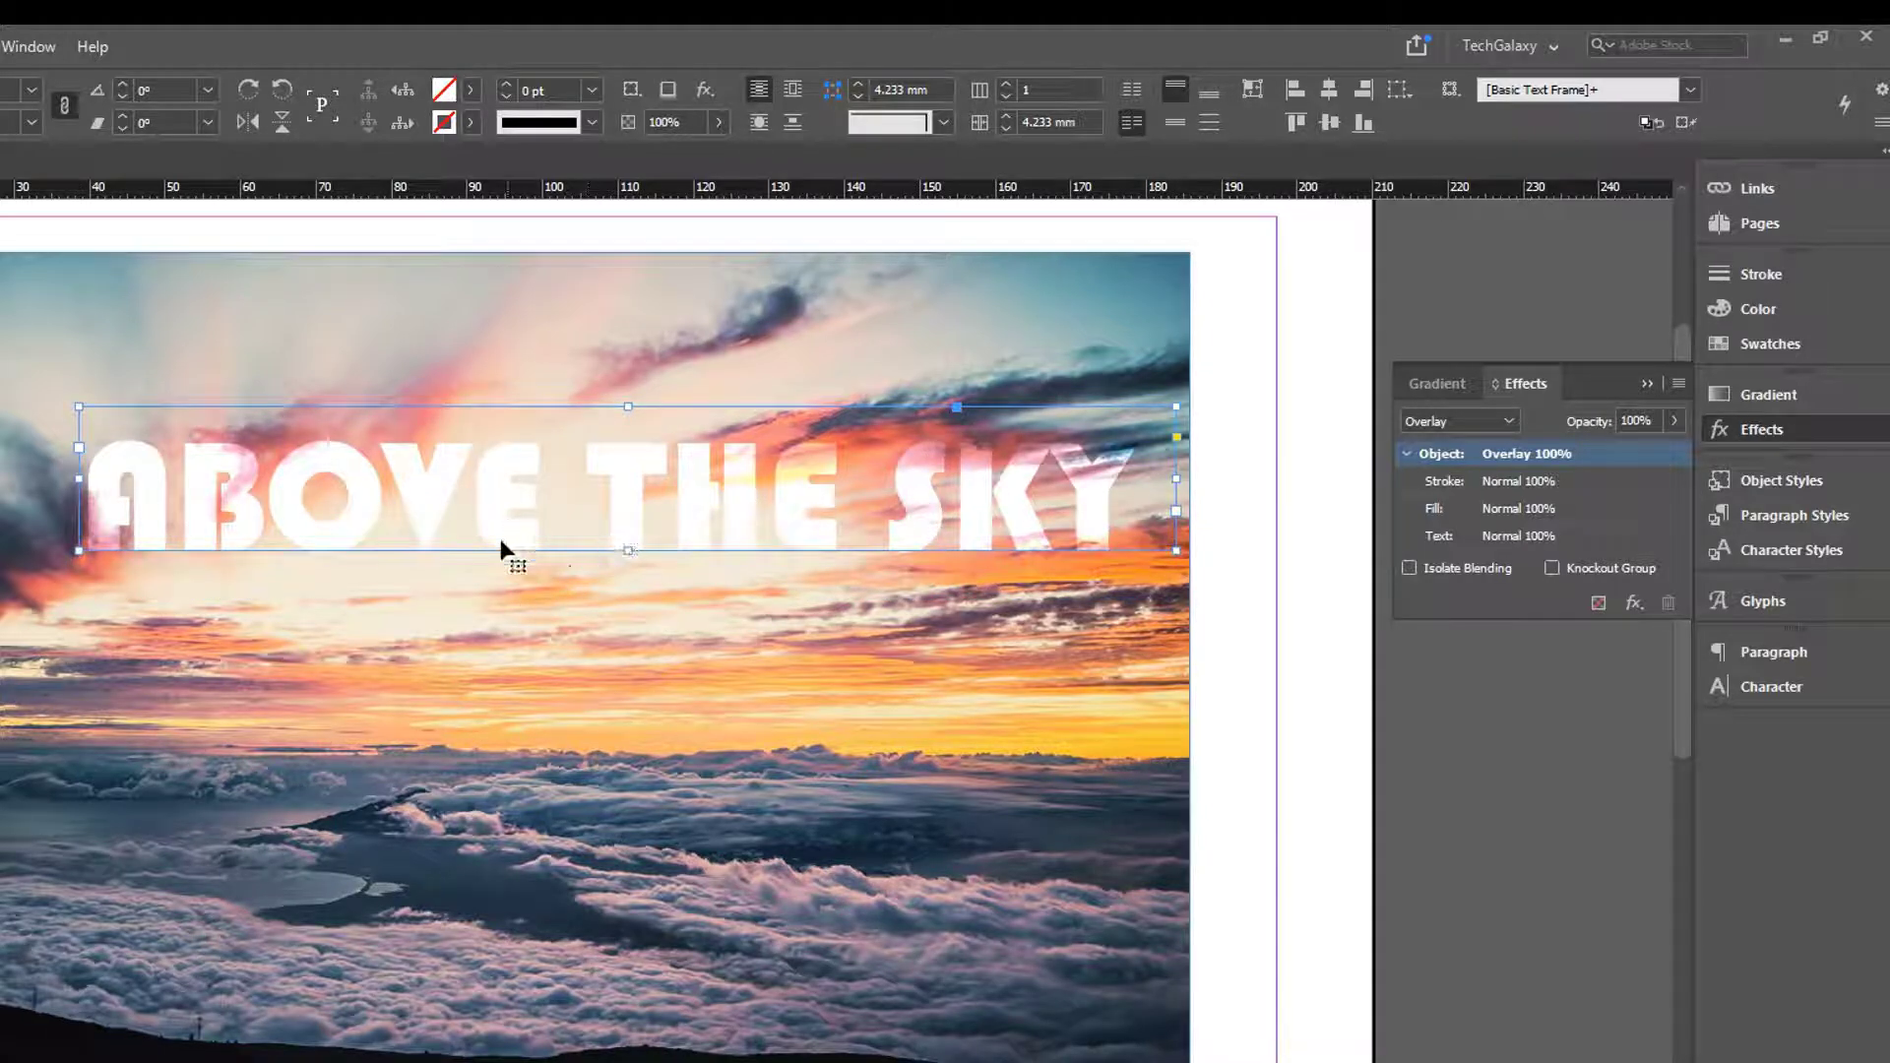
{"action": "left_click_drag", "start_coordinate": [506, 548], "coordinate": [634, 866]}
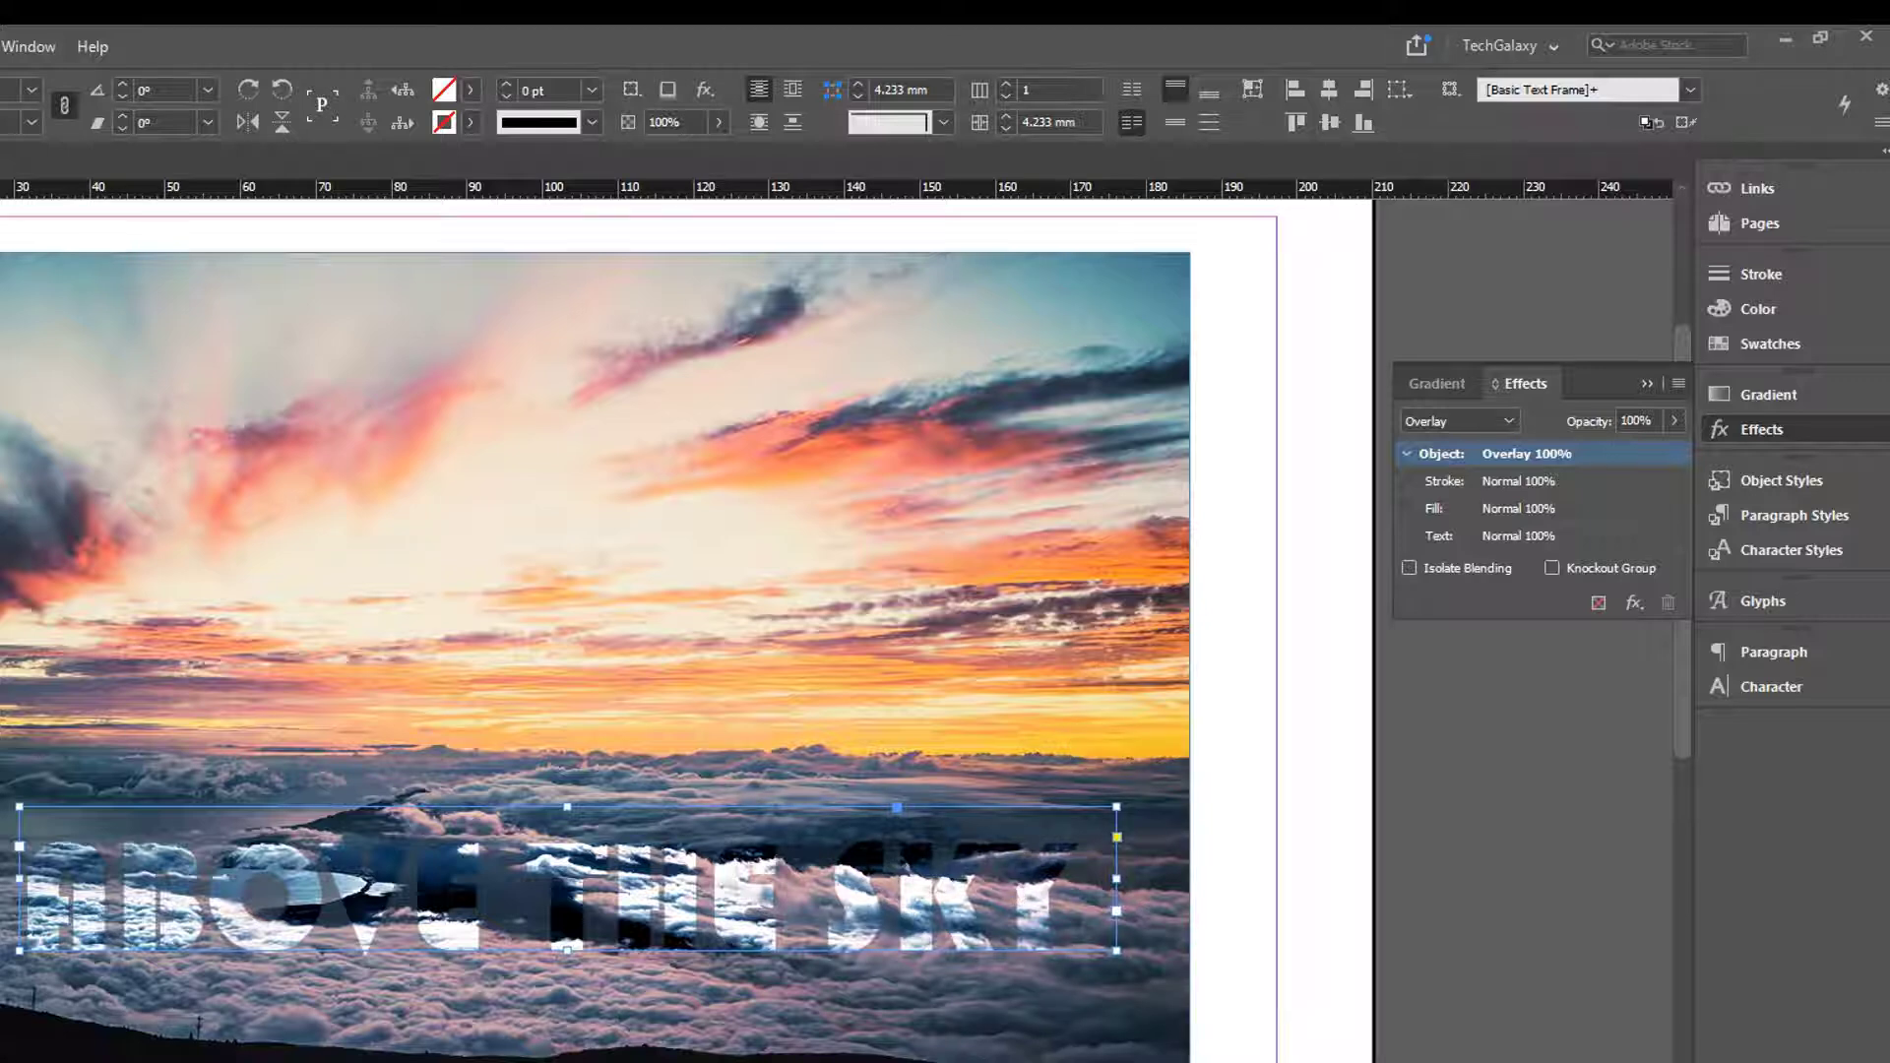
Draw a text frame about 100 mm wide and 40 mm high over the sky, containing "This is a demo of transparency and dropshadow"
{"action": "left_click_drag", "start_coordinate": [121, 366], "coordinate": [881, 669]}
{"action": "type", "text": "This i"}
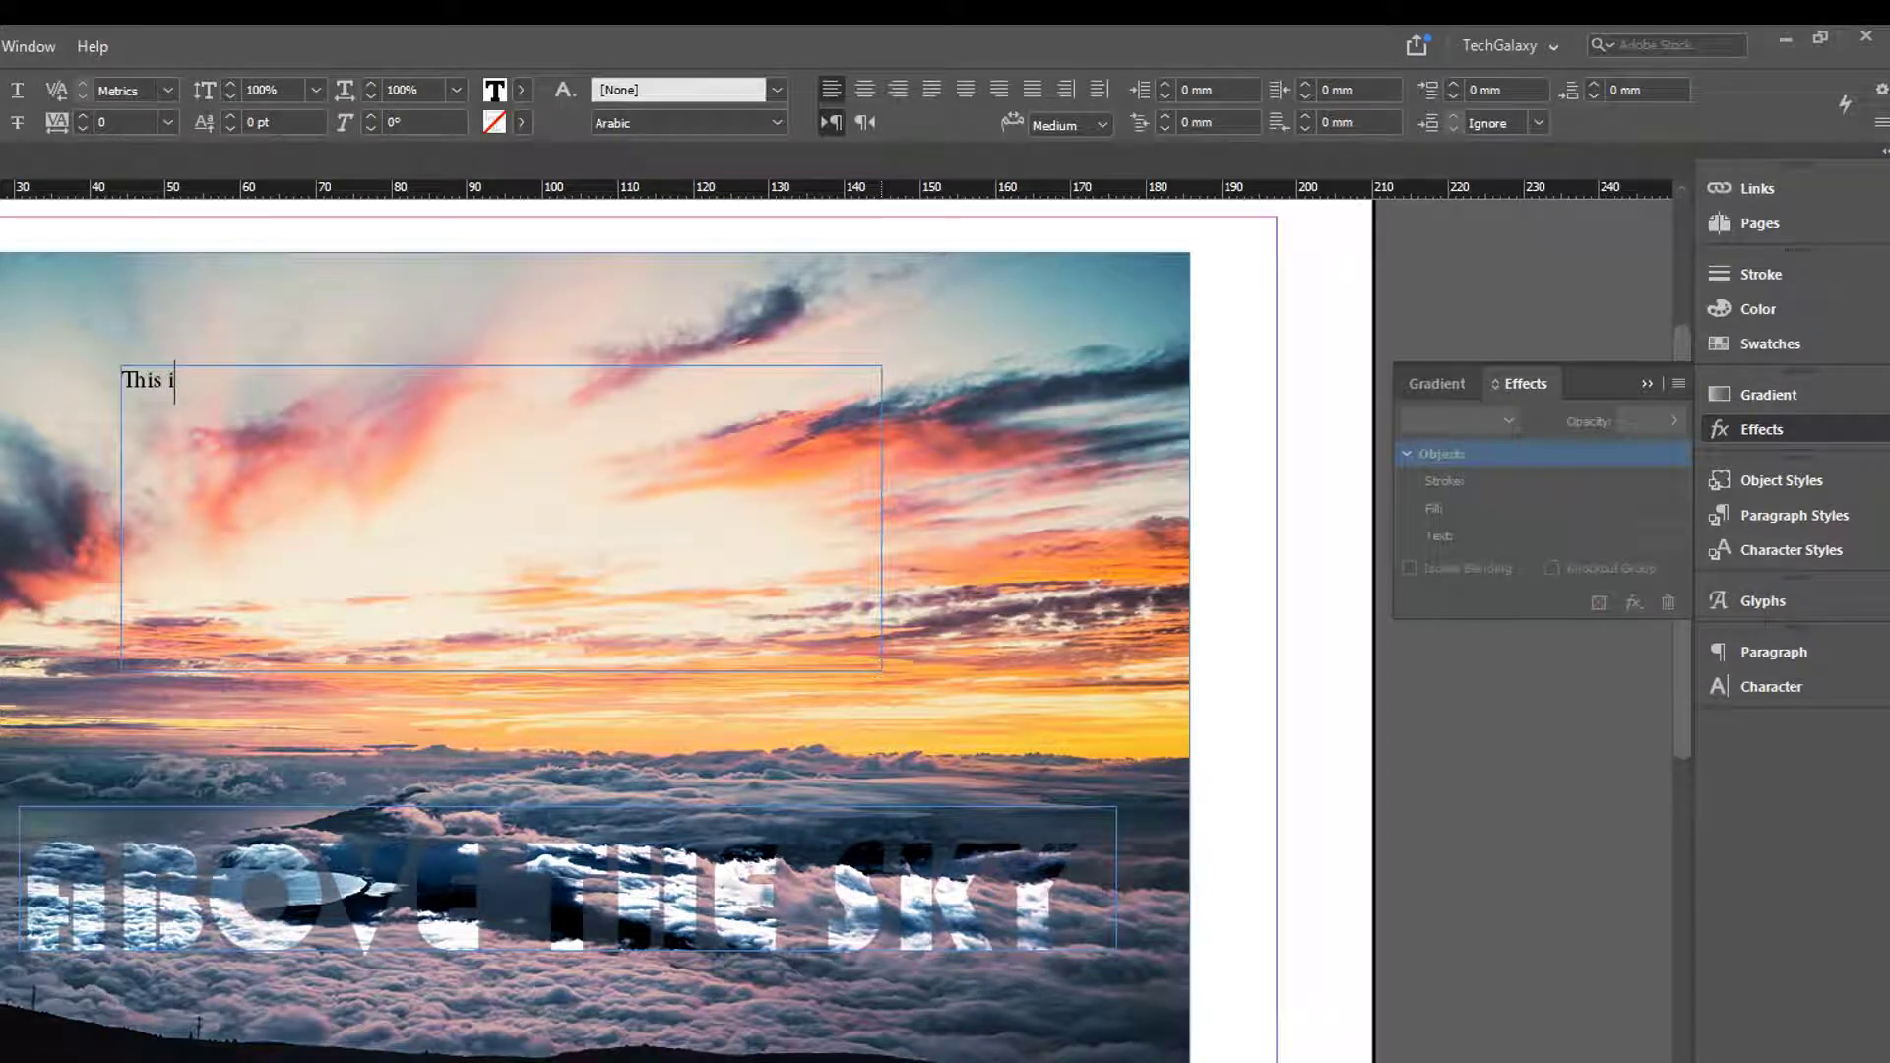
{"action": "type", "text": "s a demo of transpare"}
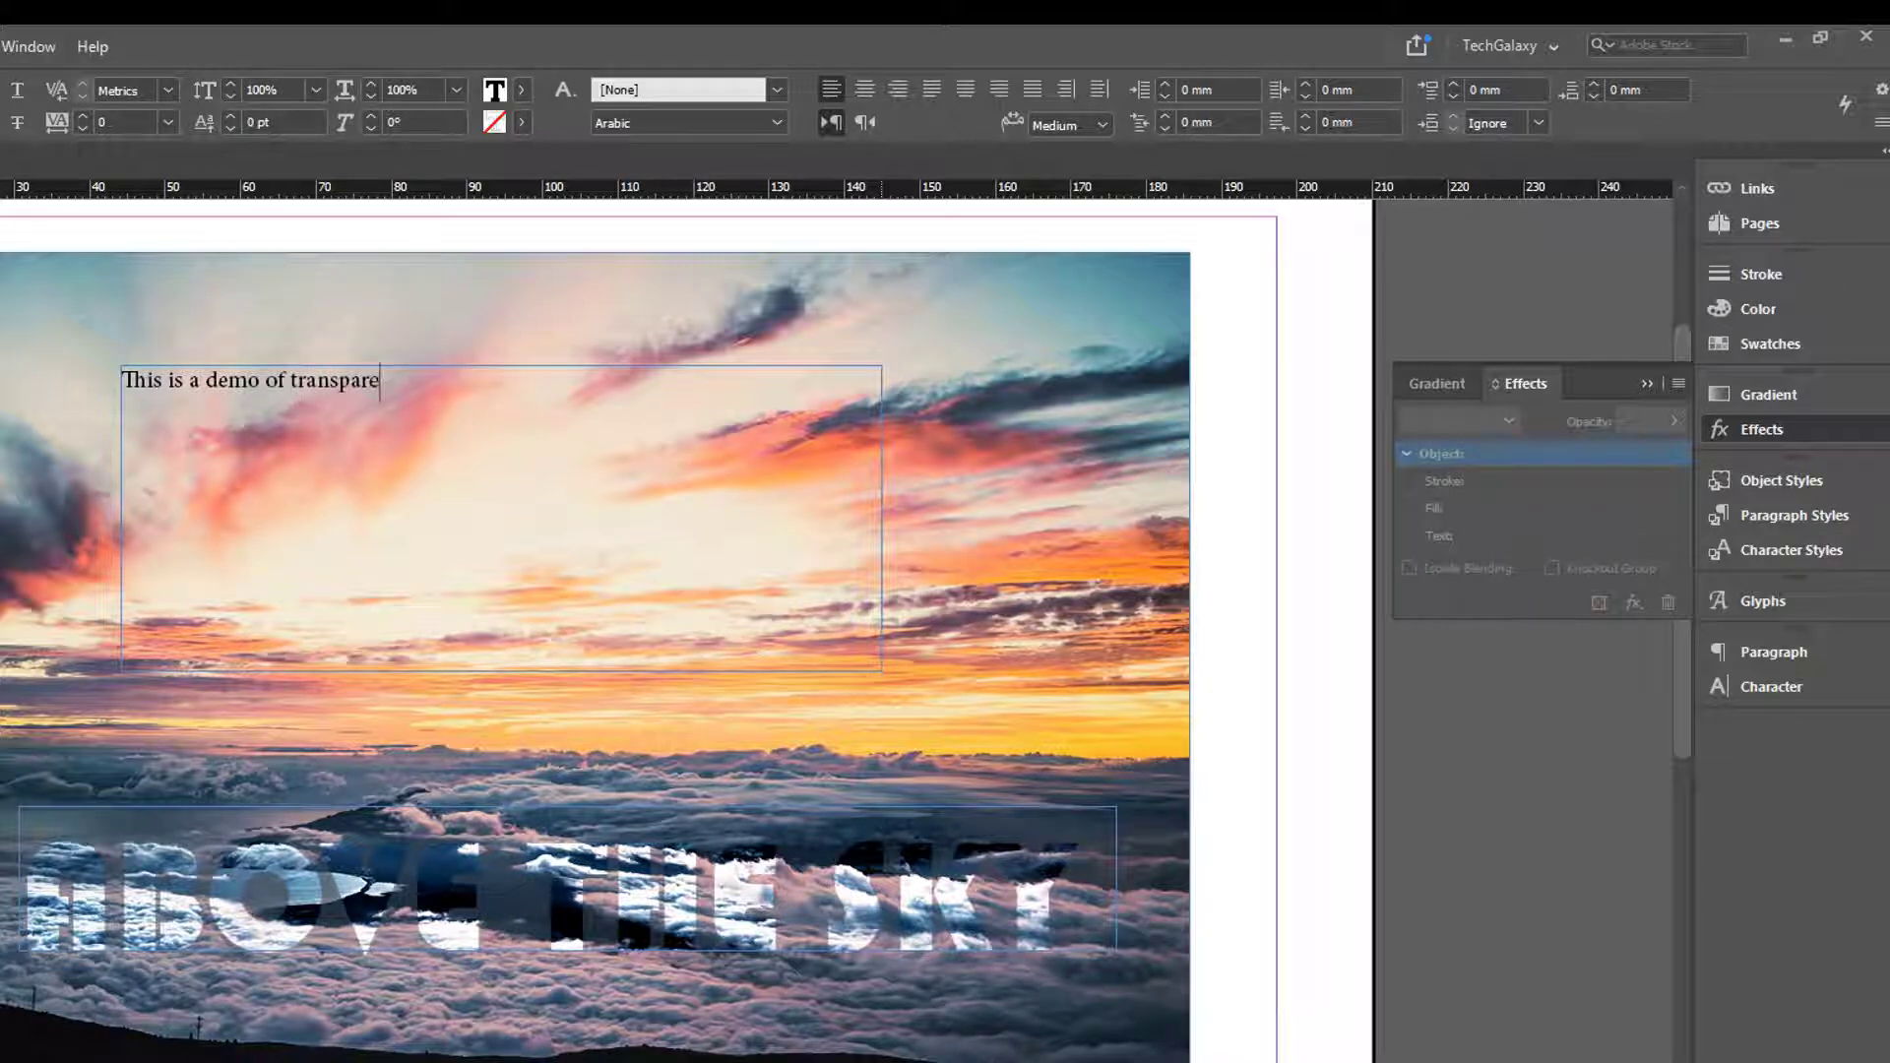
{"action": "type", "text": "ncy and drop"}
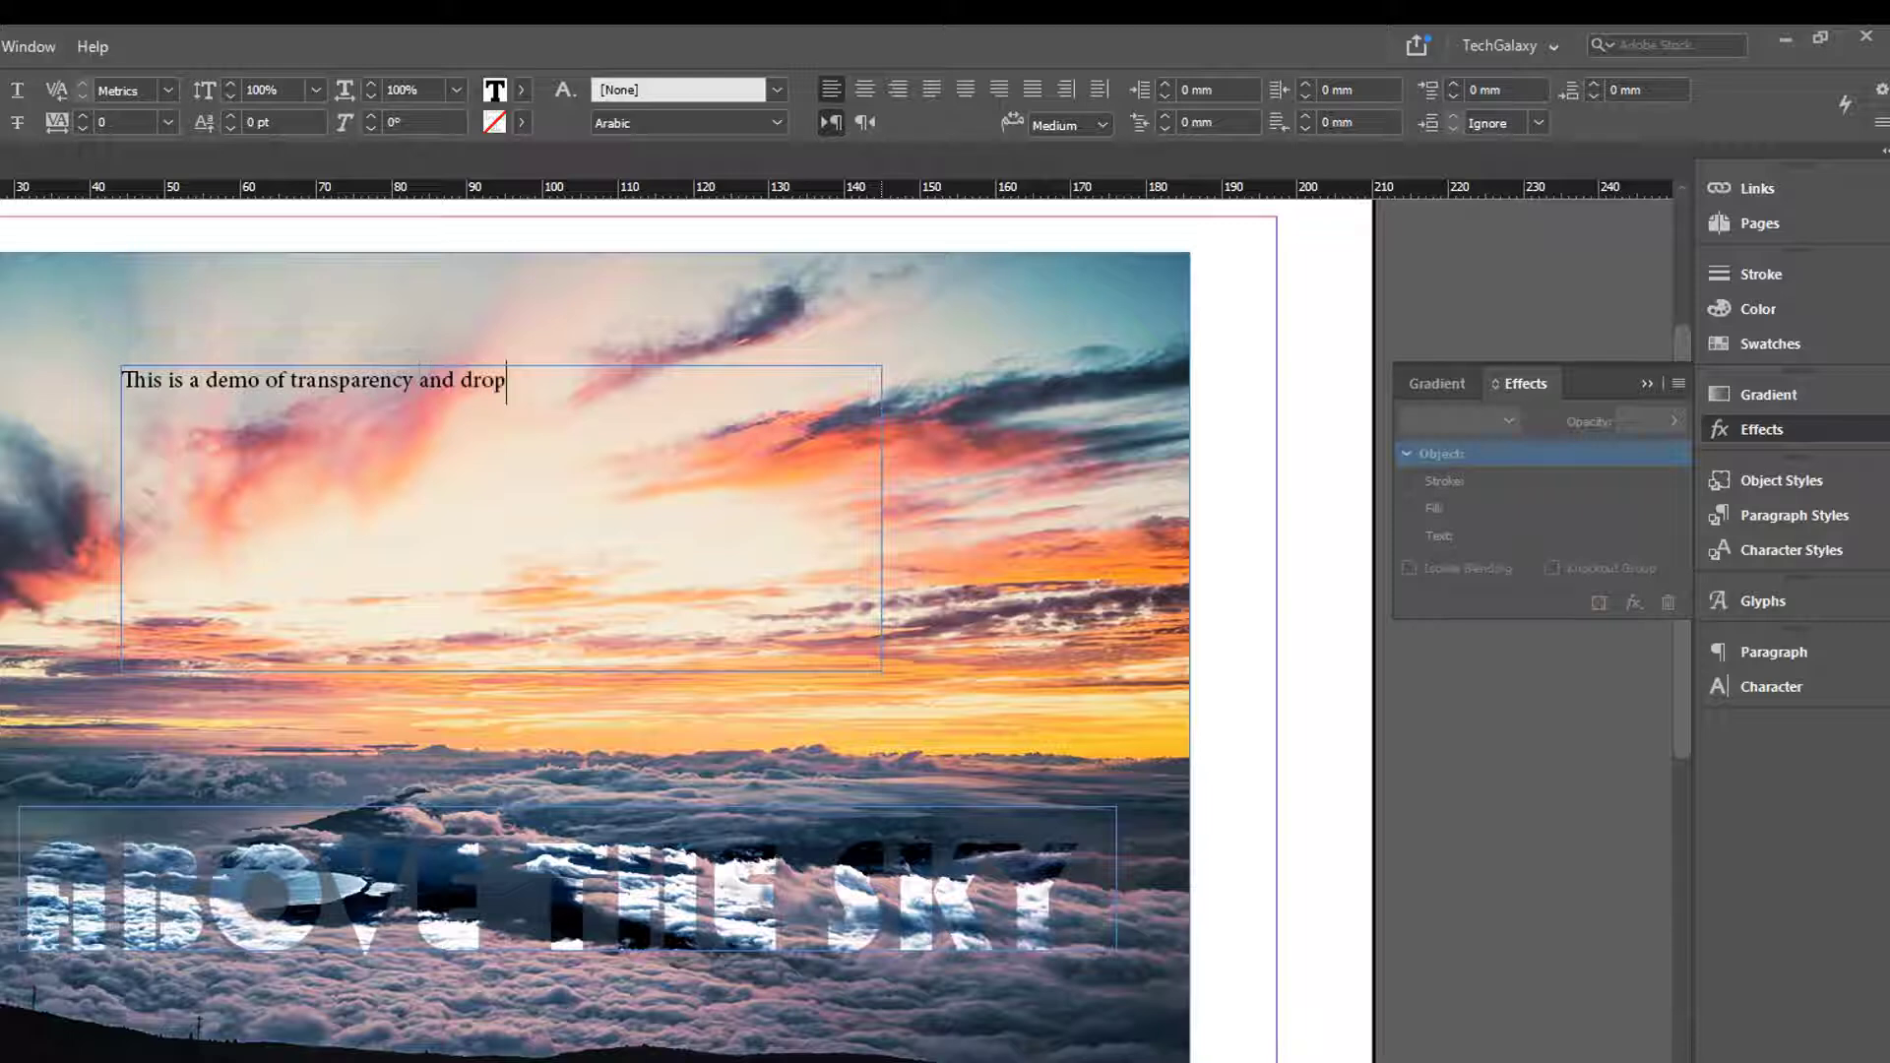
{"action": "type", "text": "shadow"}
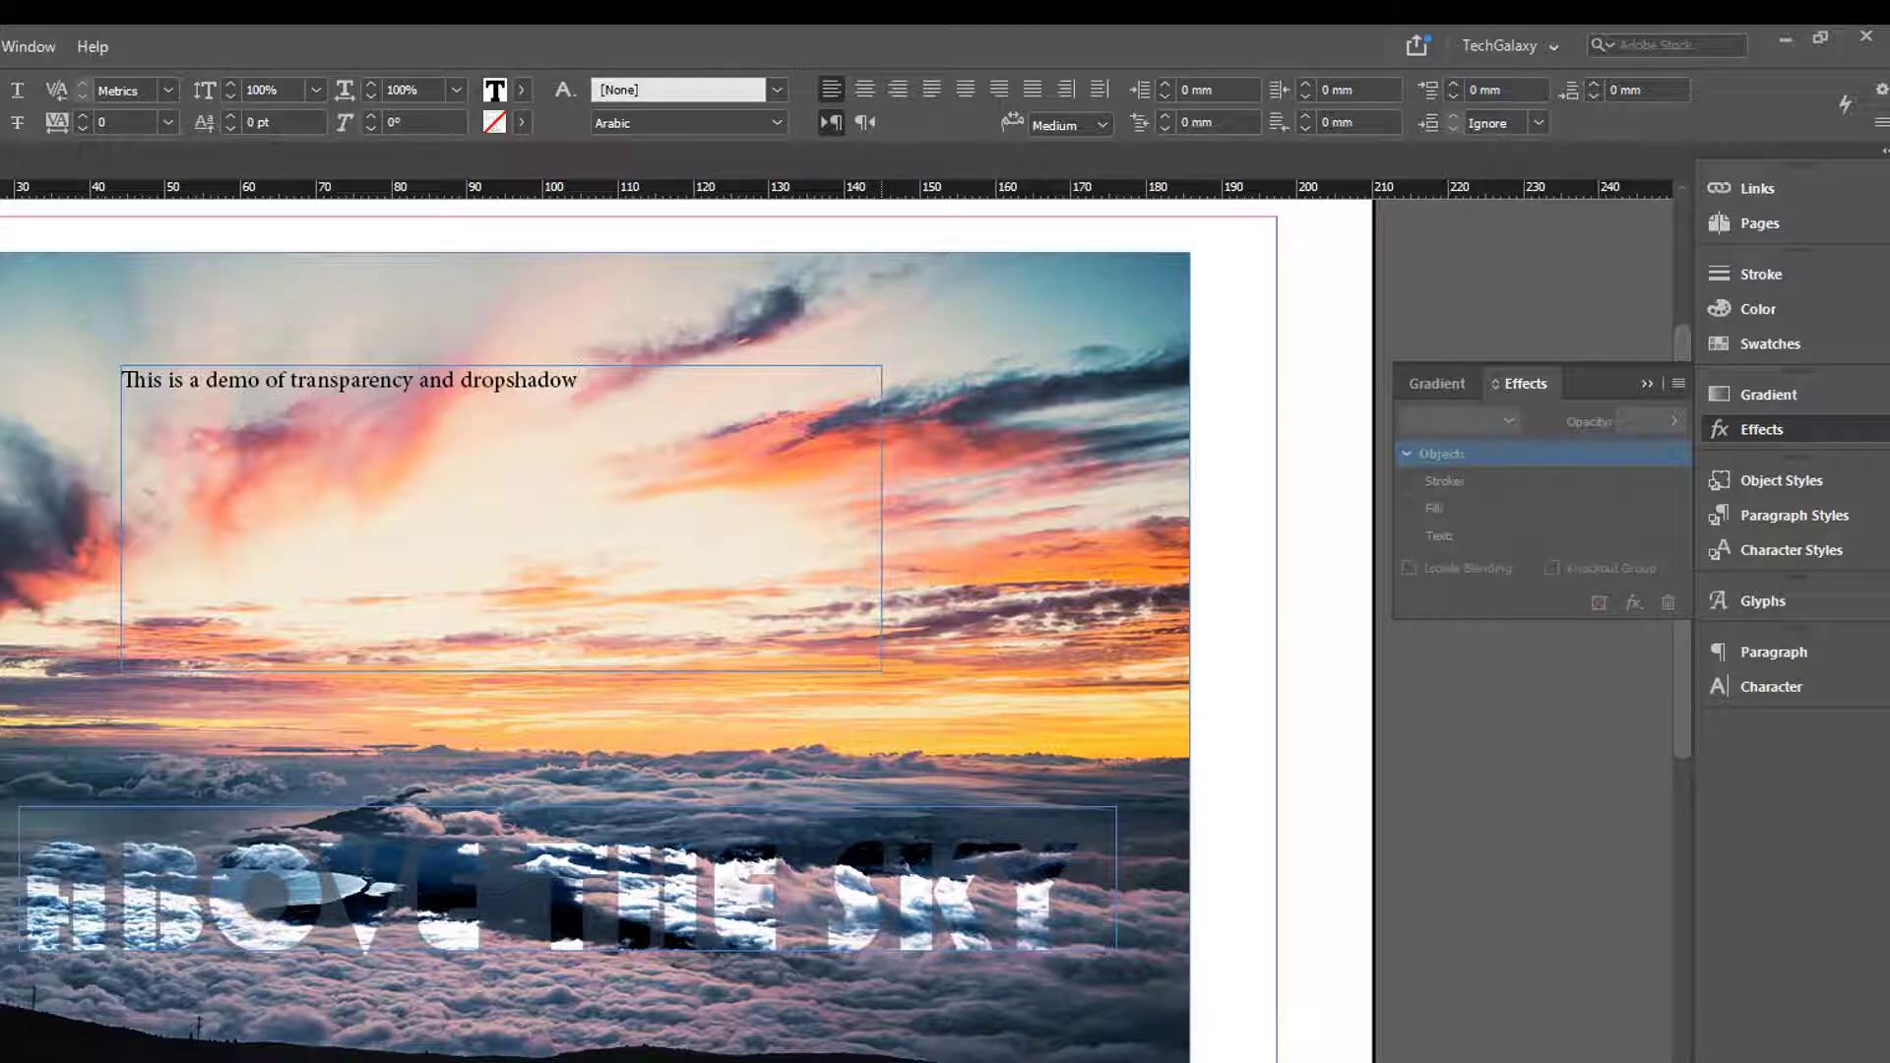
Enlarge all the text in the new frame until it wraps onto two lines, and make it bold
{"action": "key", "text": "ctrl+a"}
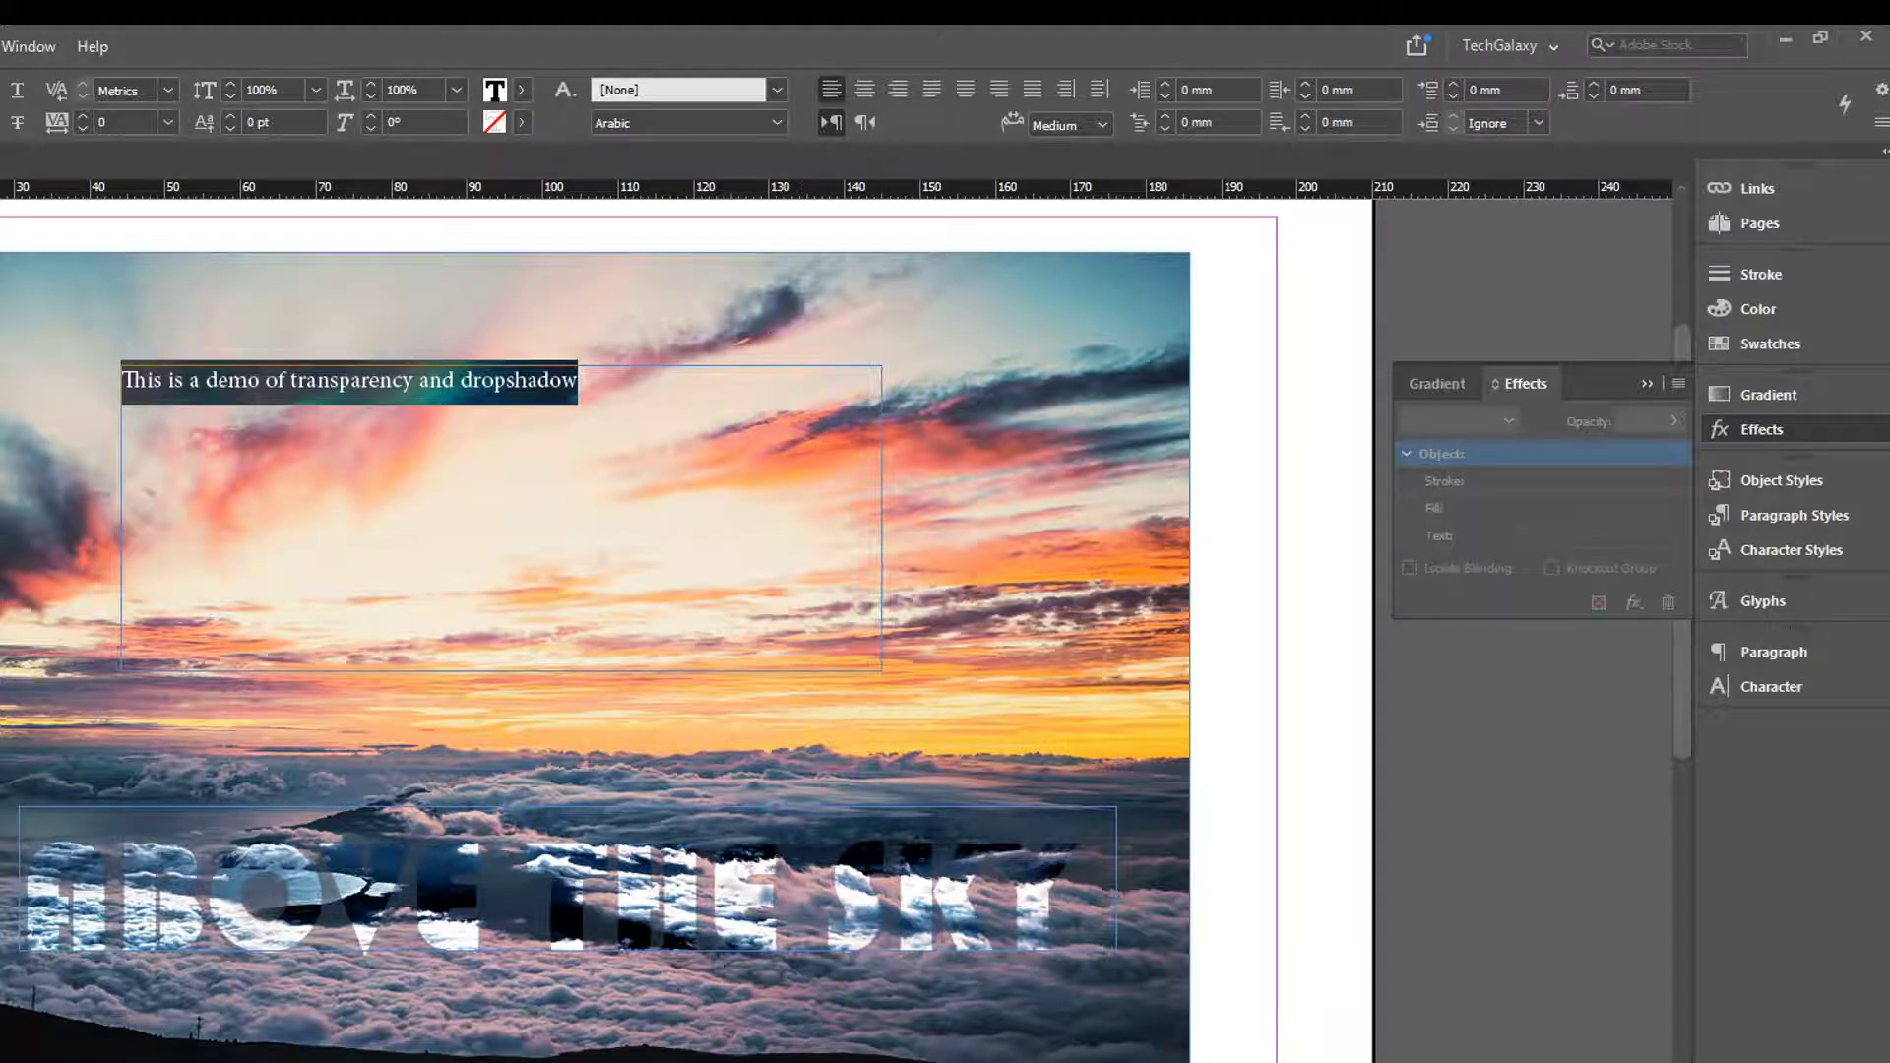
{"action": "key", "text": "ctrl+shift+period"}
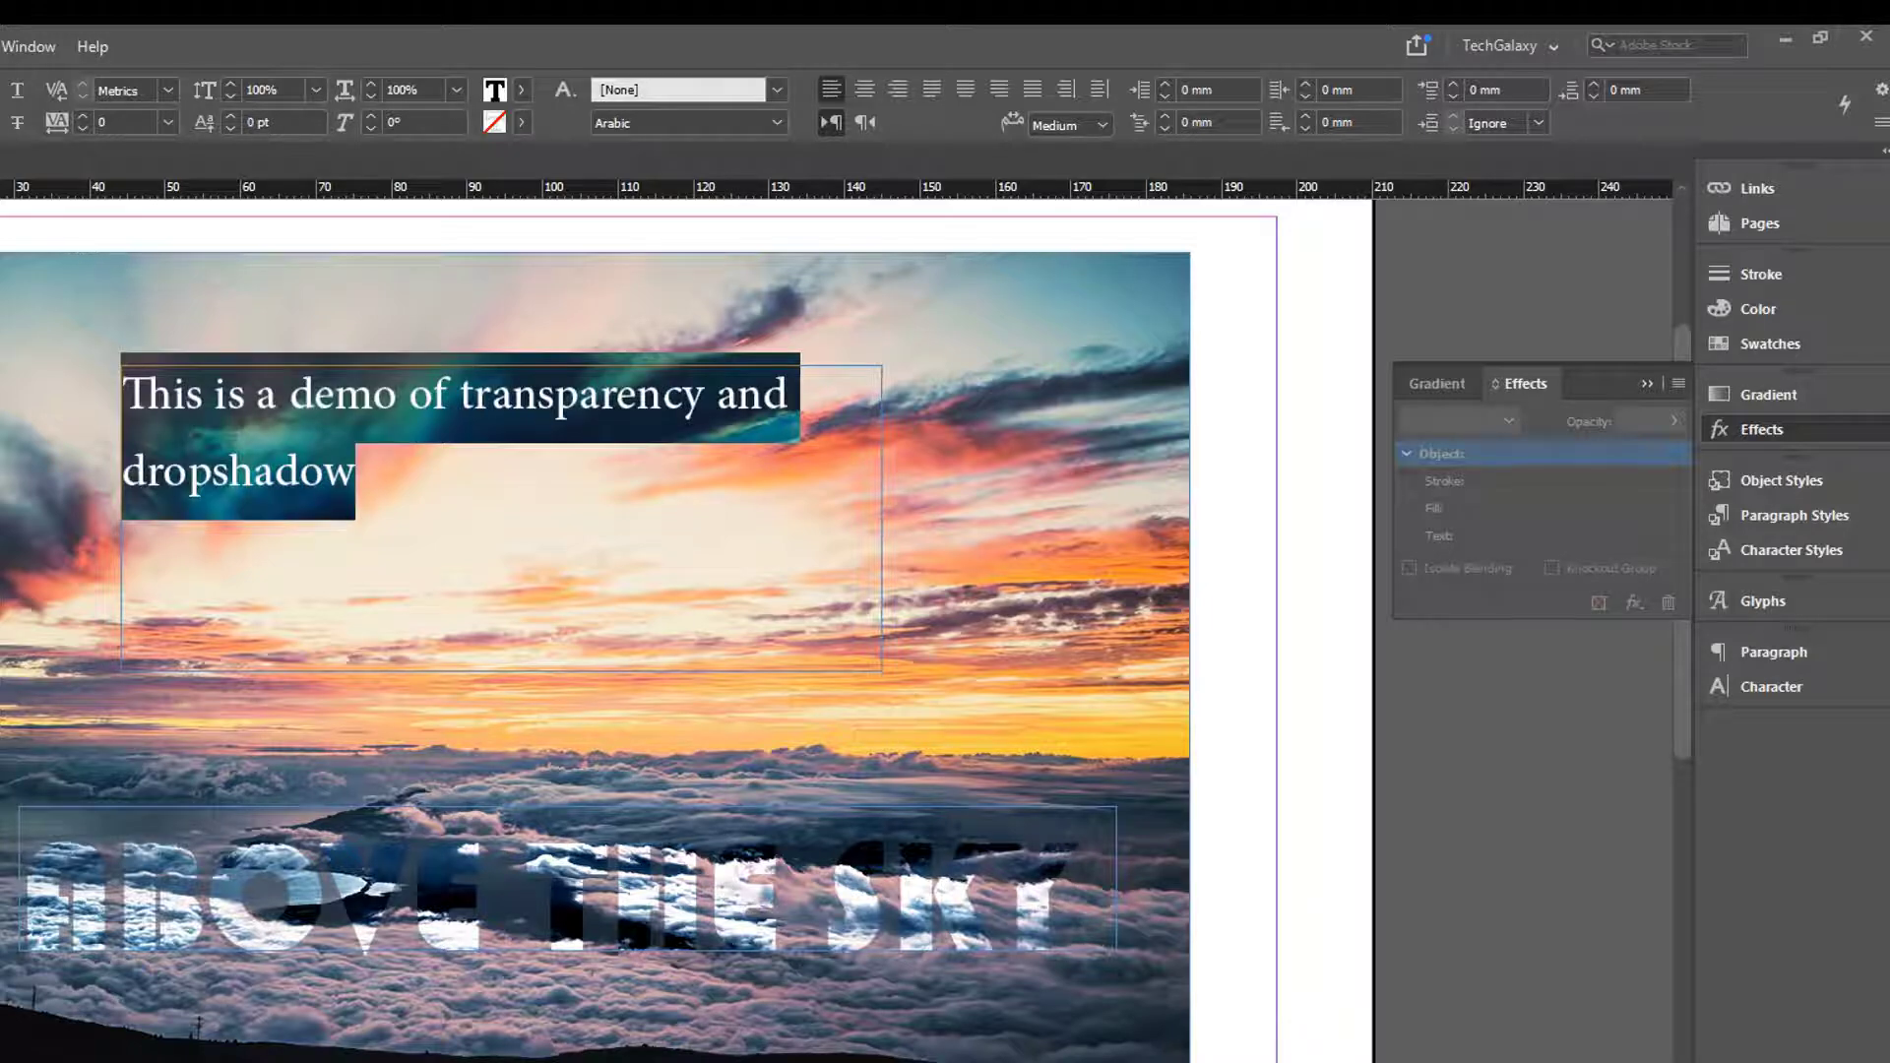
{"action": "key", "text": "ctrl+shift+b"}
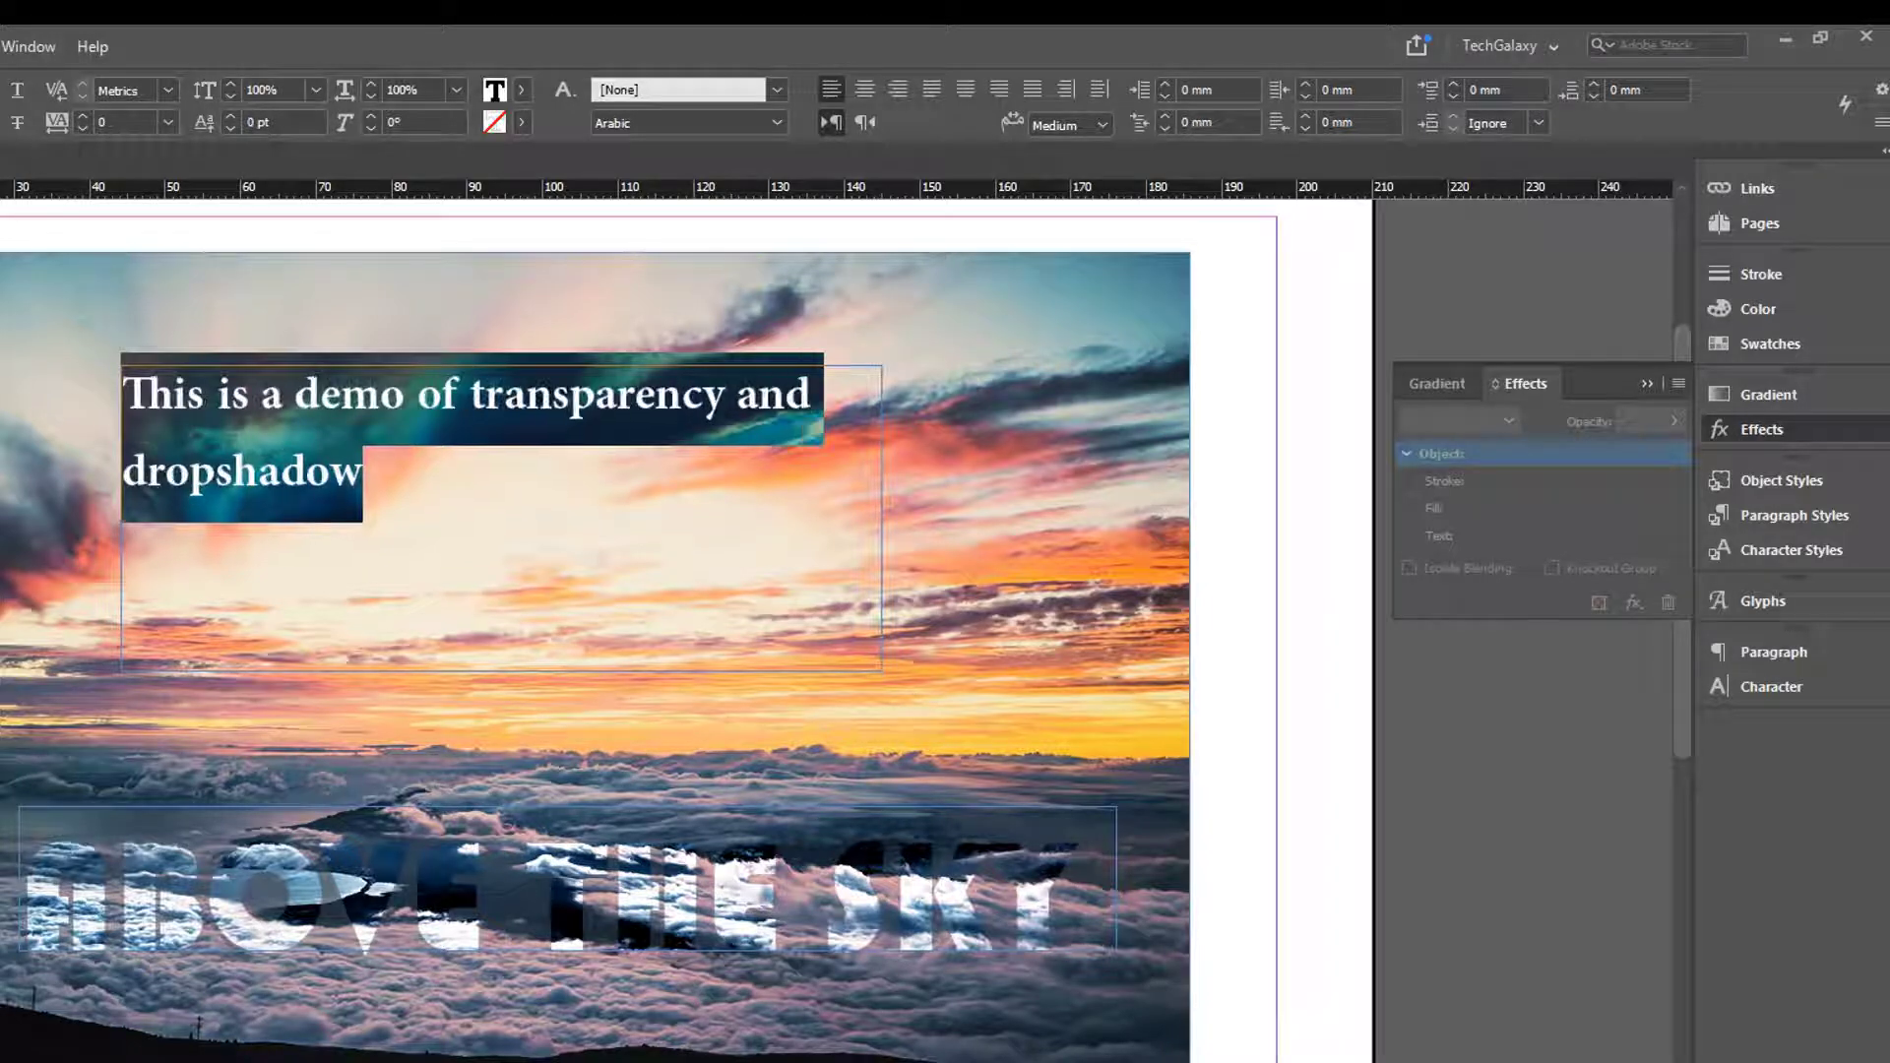
{"action": "key", "text": "Escape"}
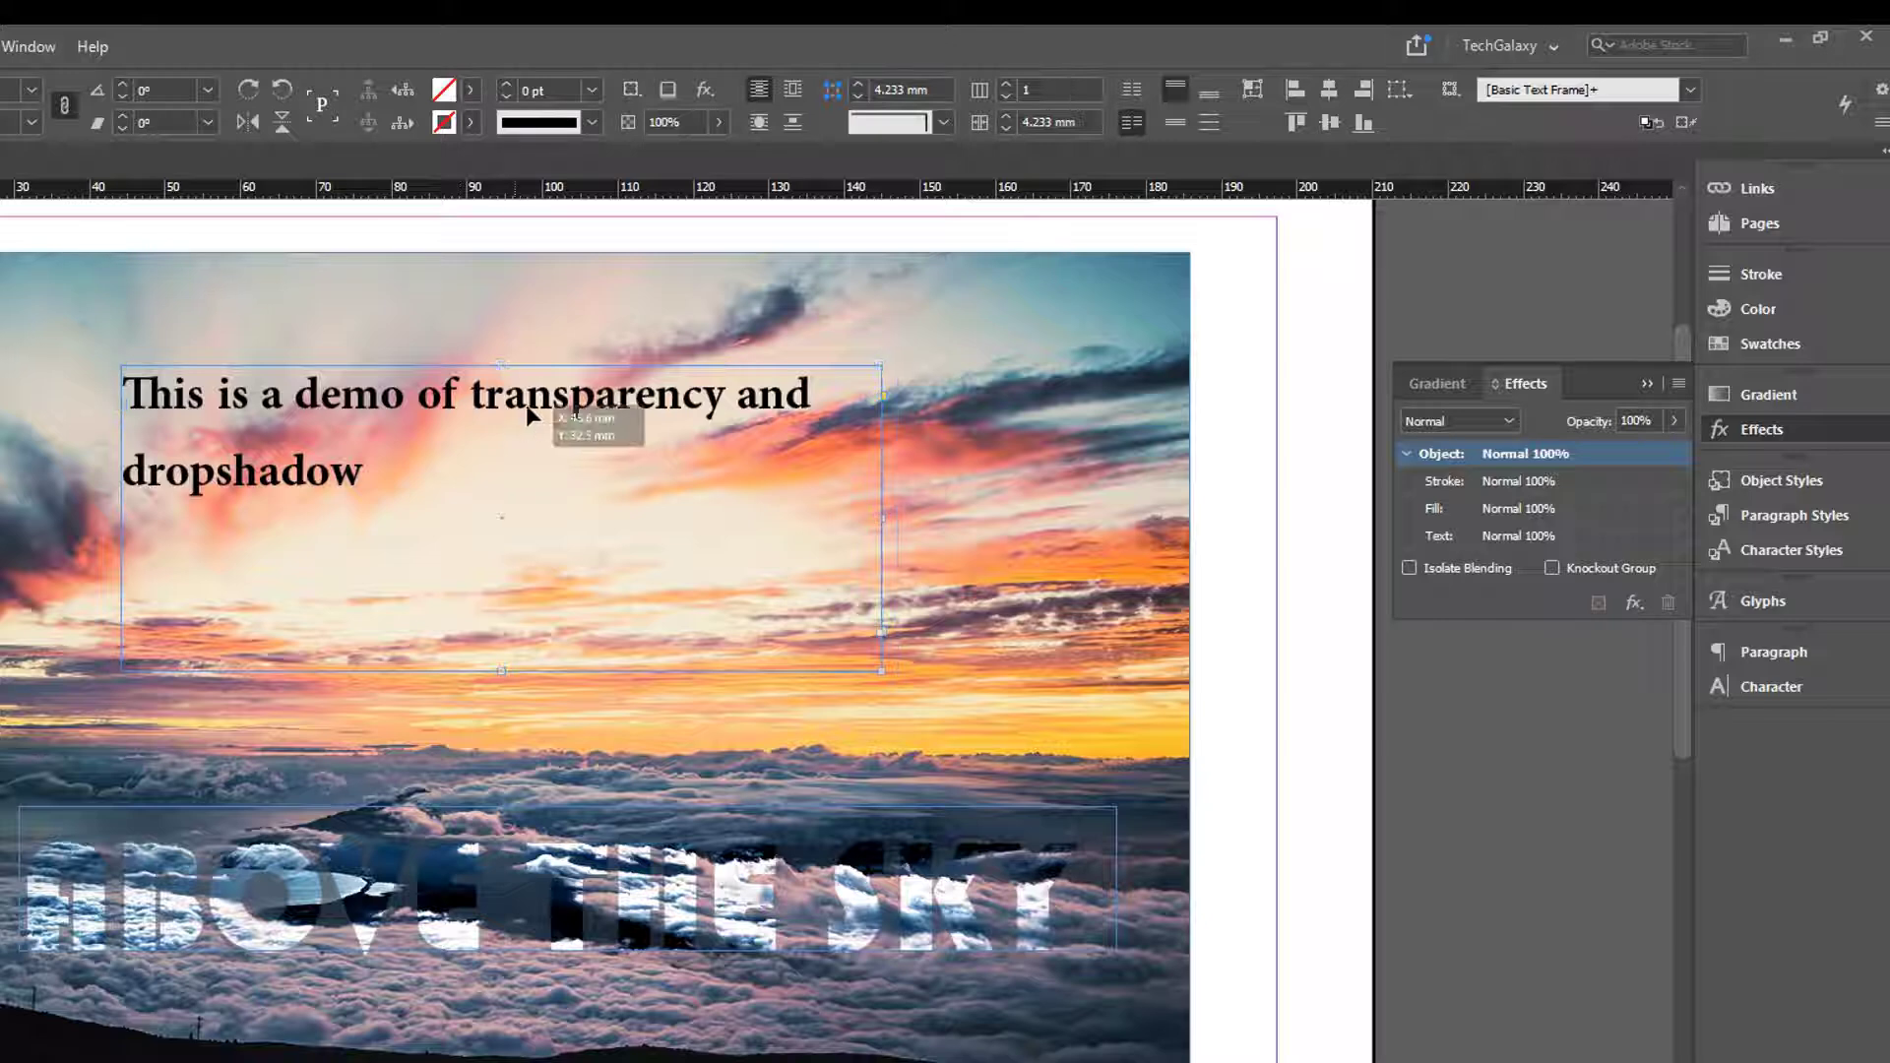
Give the new text frame a 5 pt black stroke and a white fill
{"action": "left_click", "coordinate": [471, 122]}
{"action": "left_click", "coordinate": [266, 280]}
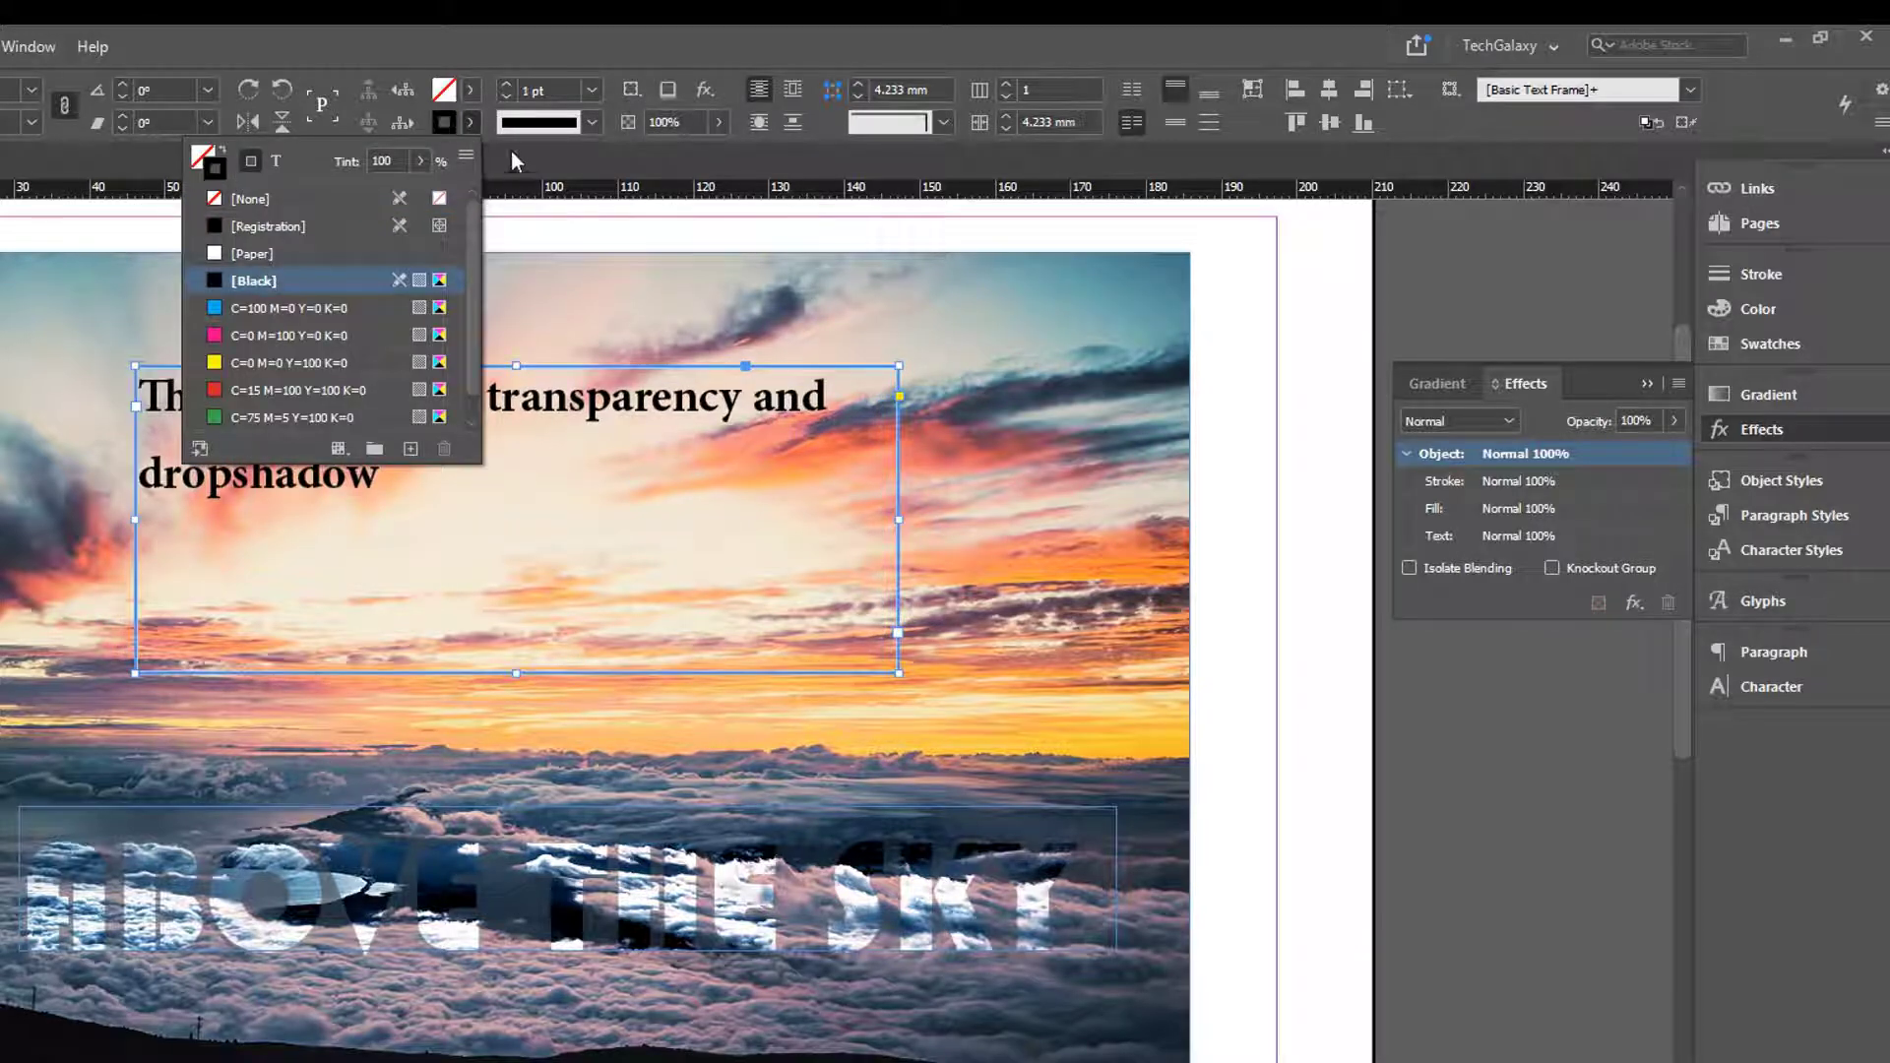
{"action": "left_click", "coordinate": [508, 85]}
{"action": "left_click", "coordinate": [508, 84]}
{"action": "left_click", "coordinate": [508, 85]}
{"action": "left_click", "coordinate": [508, 85]}
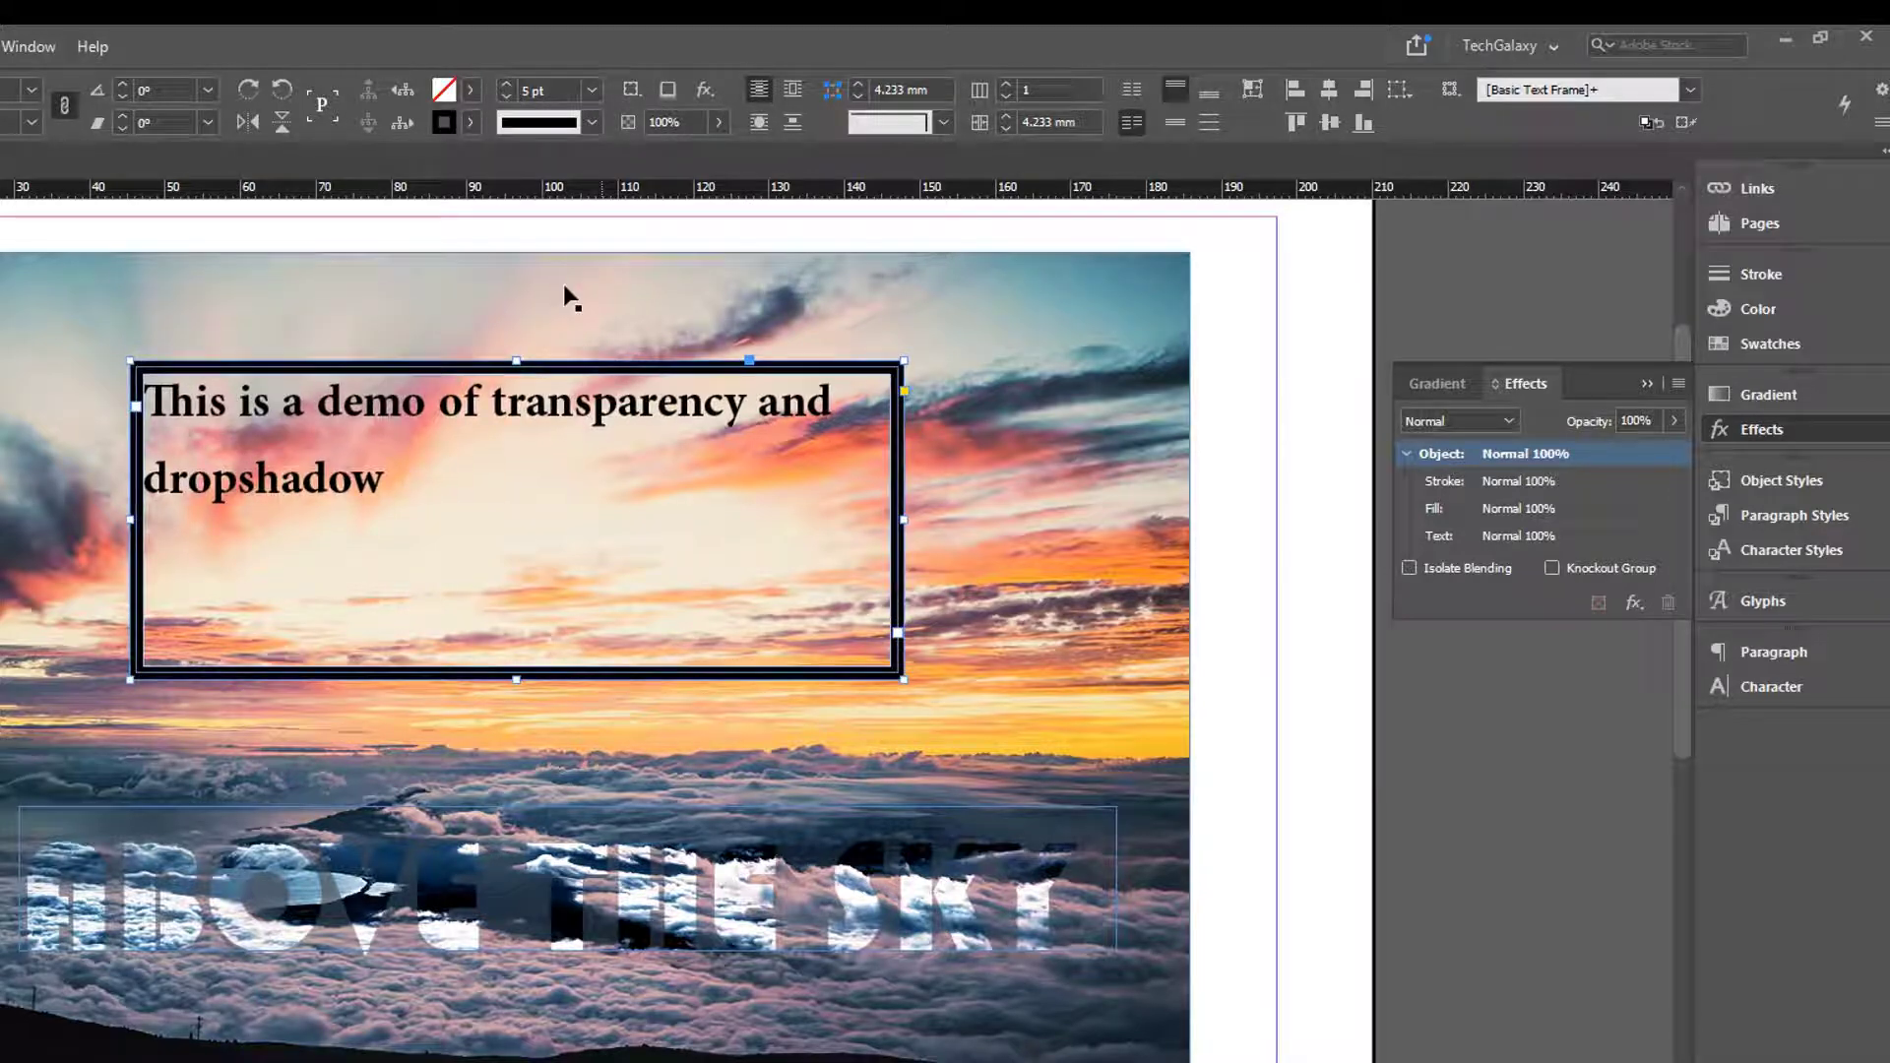
{"action": "left_click", "coordinate": [470, 90]}
{"action": "left_click", "coordinate": [248, 224]}
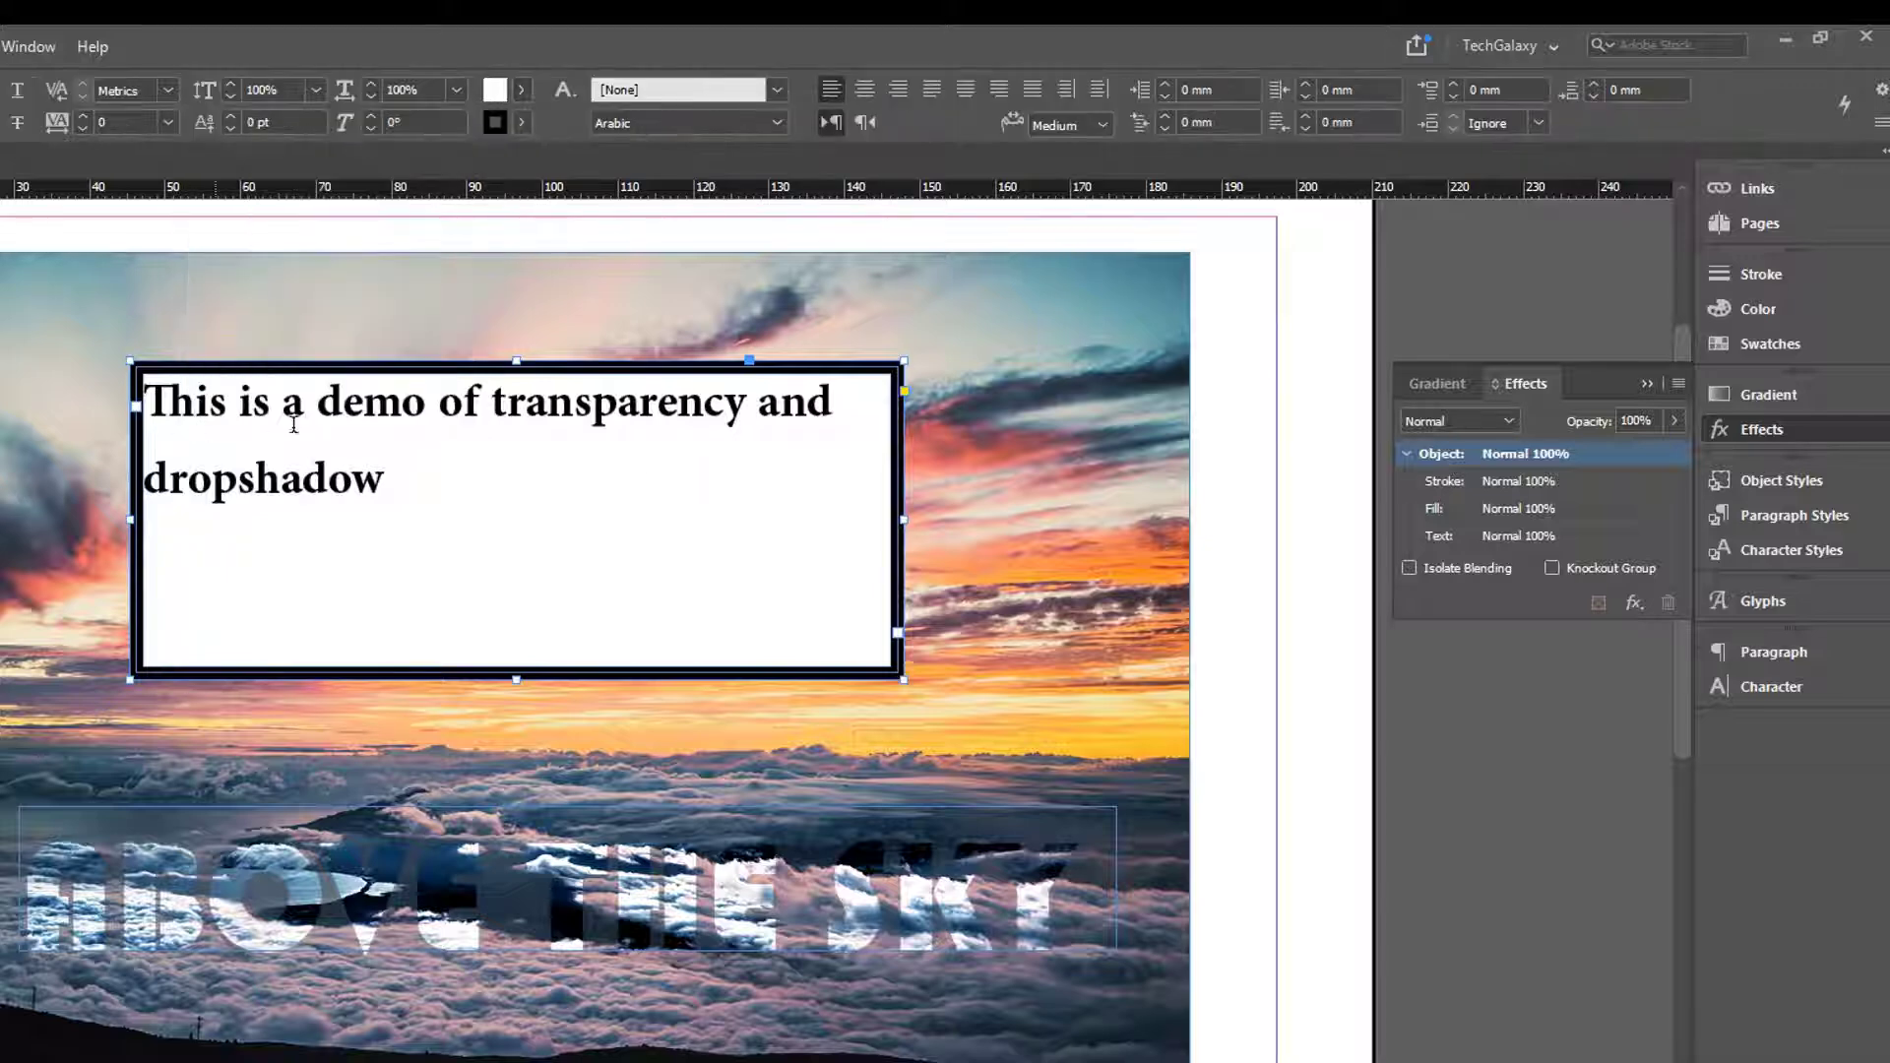
Centre the text in the bordered frame and add an empty line above it
{"action": "double_click", "coordinate": [358, 411]}
{"action": "key", "text": "ctrl+a"}
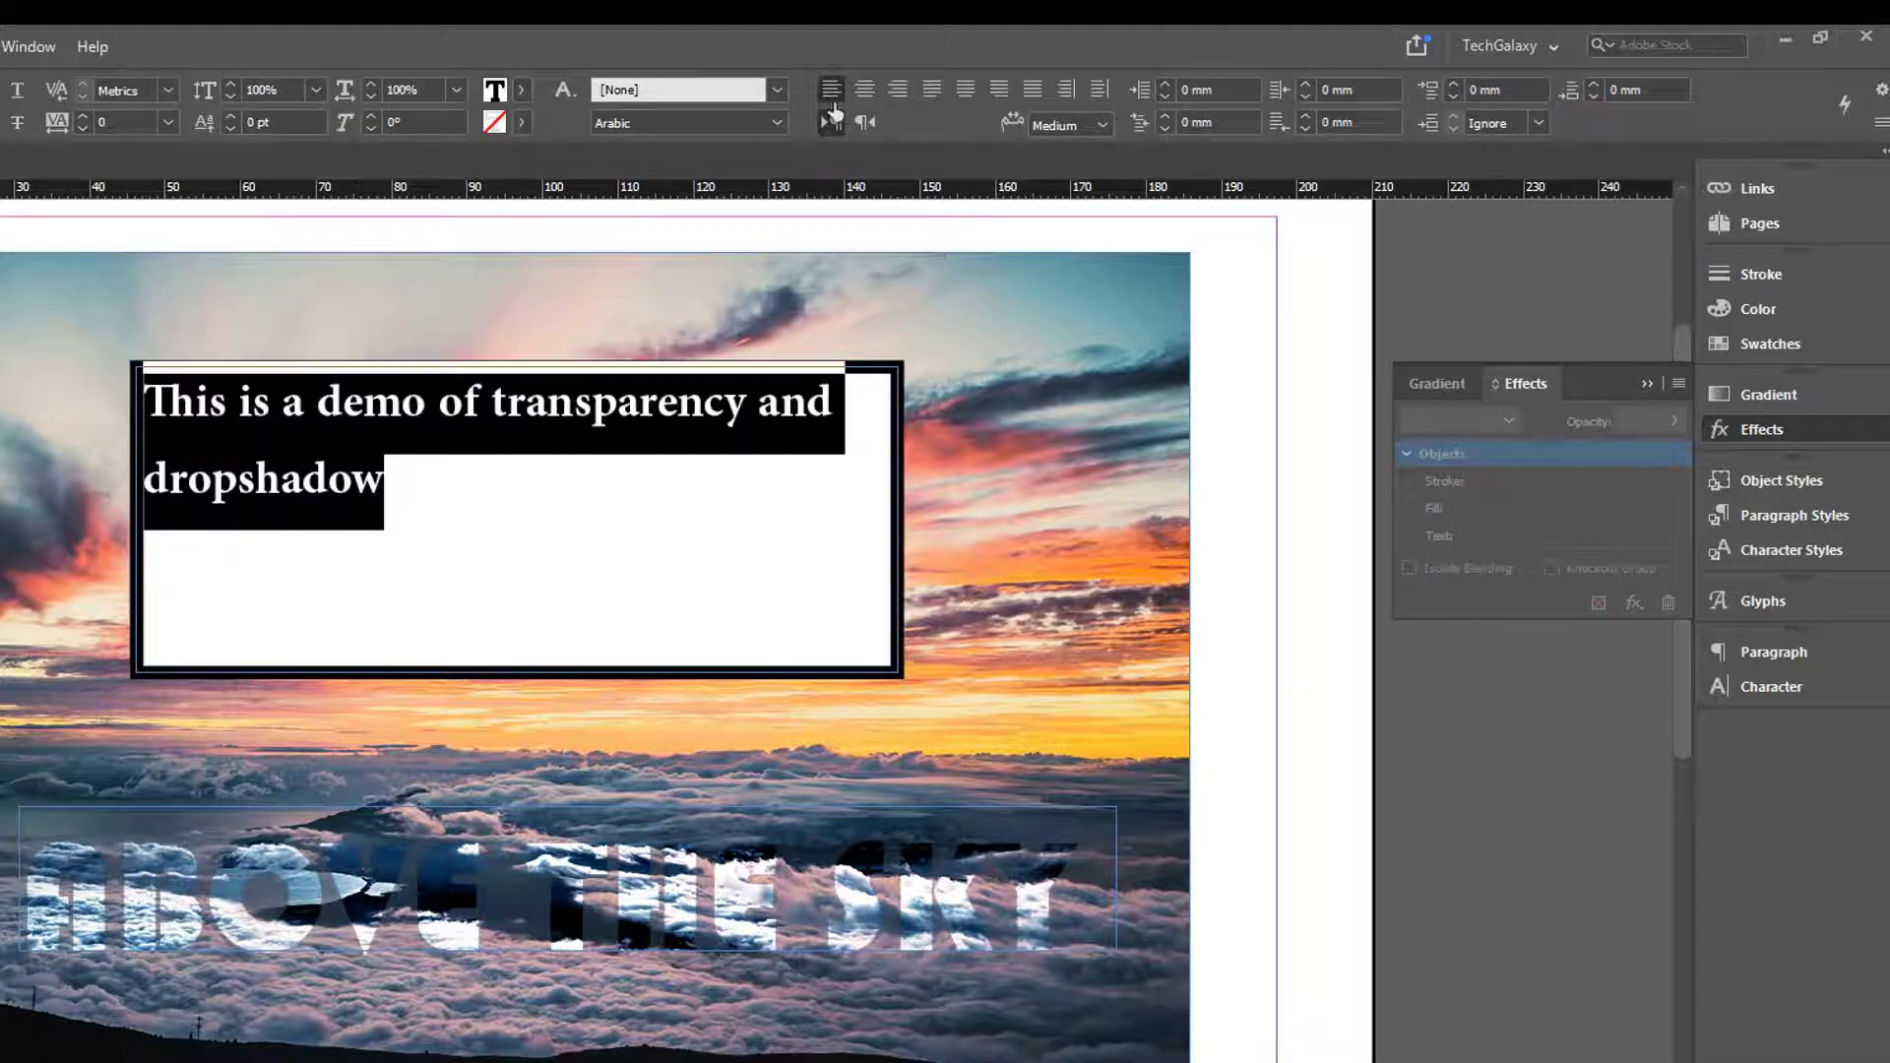
{"action": "key", "text": "ctrl+shift+c"}
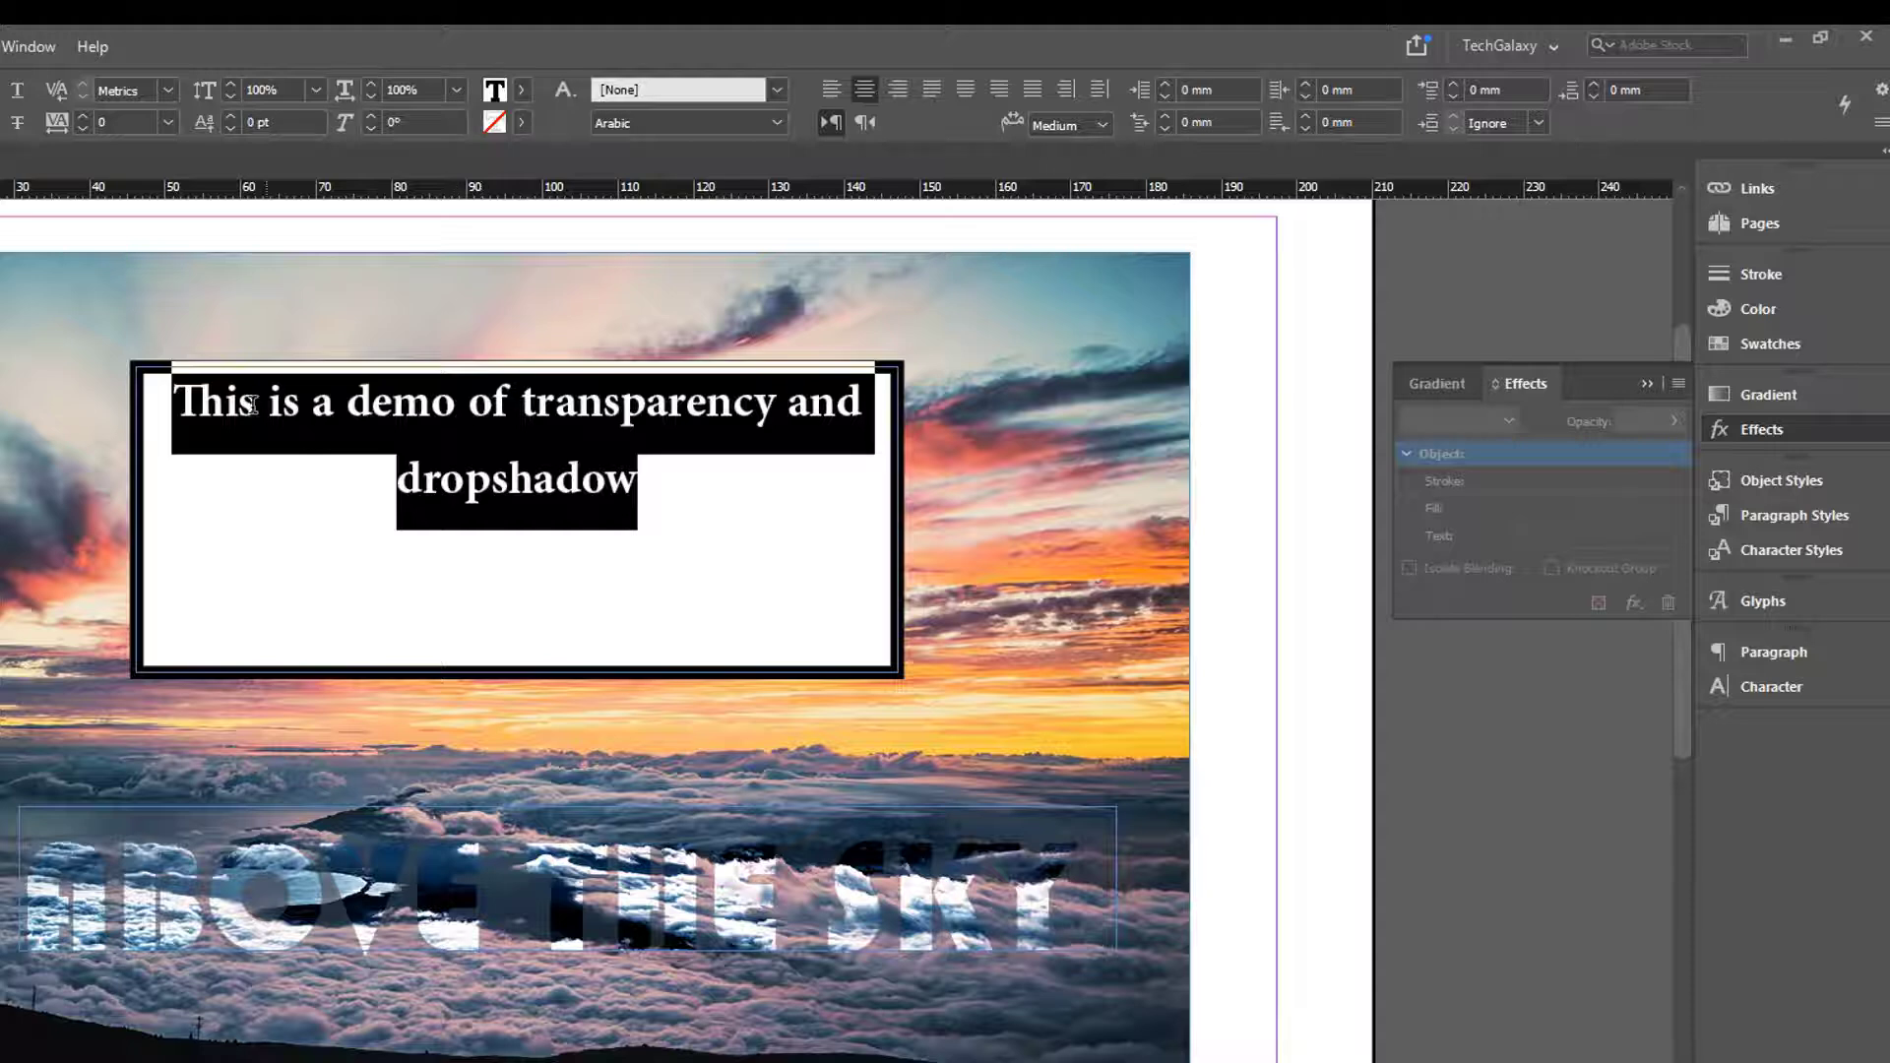
{"action": "left_click", "coordinate": [173, 401]}
{"action": "key", "text": "Return"}
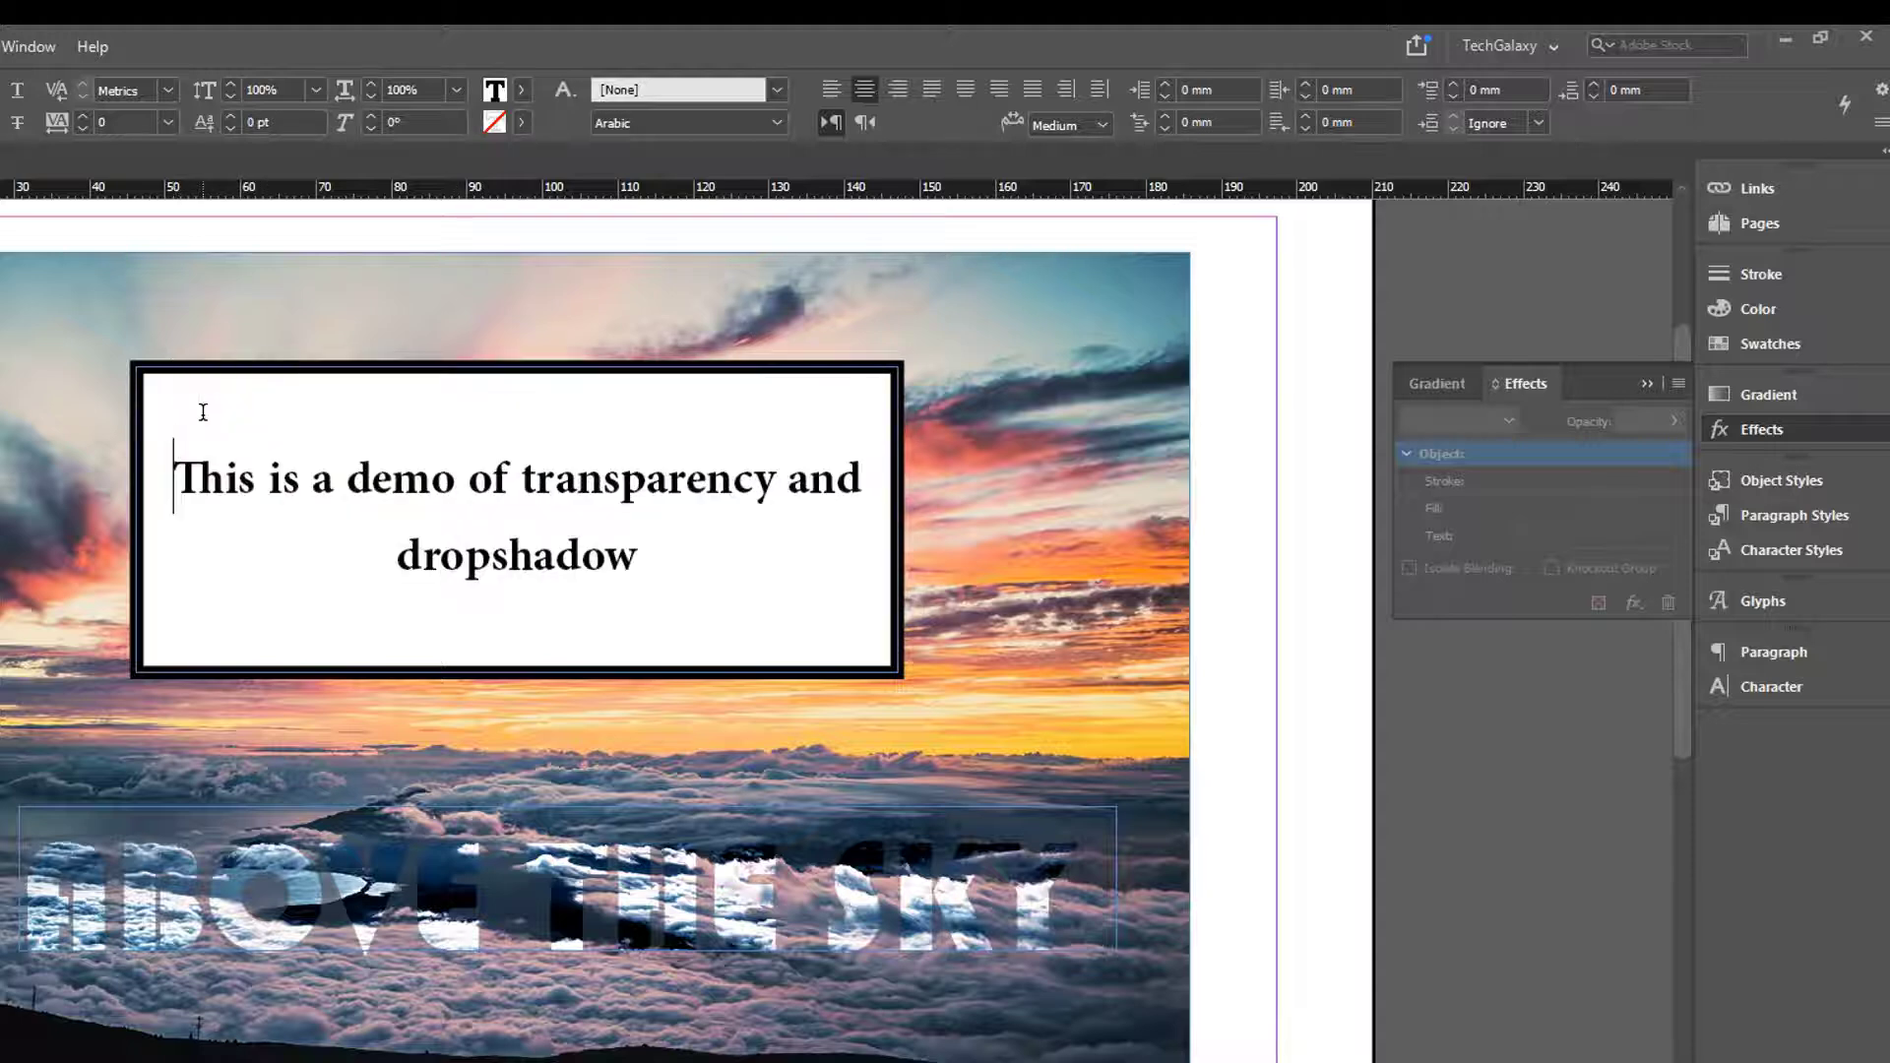
{"action": "key", "text": "Escape"}
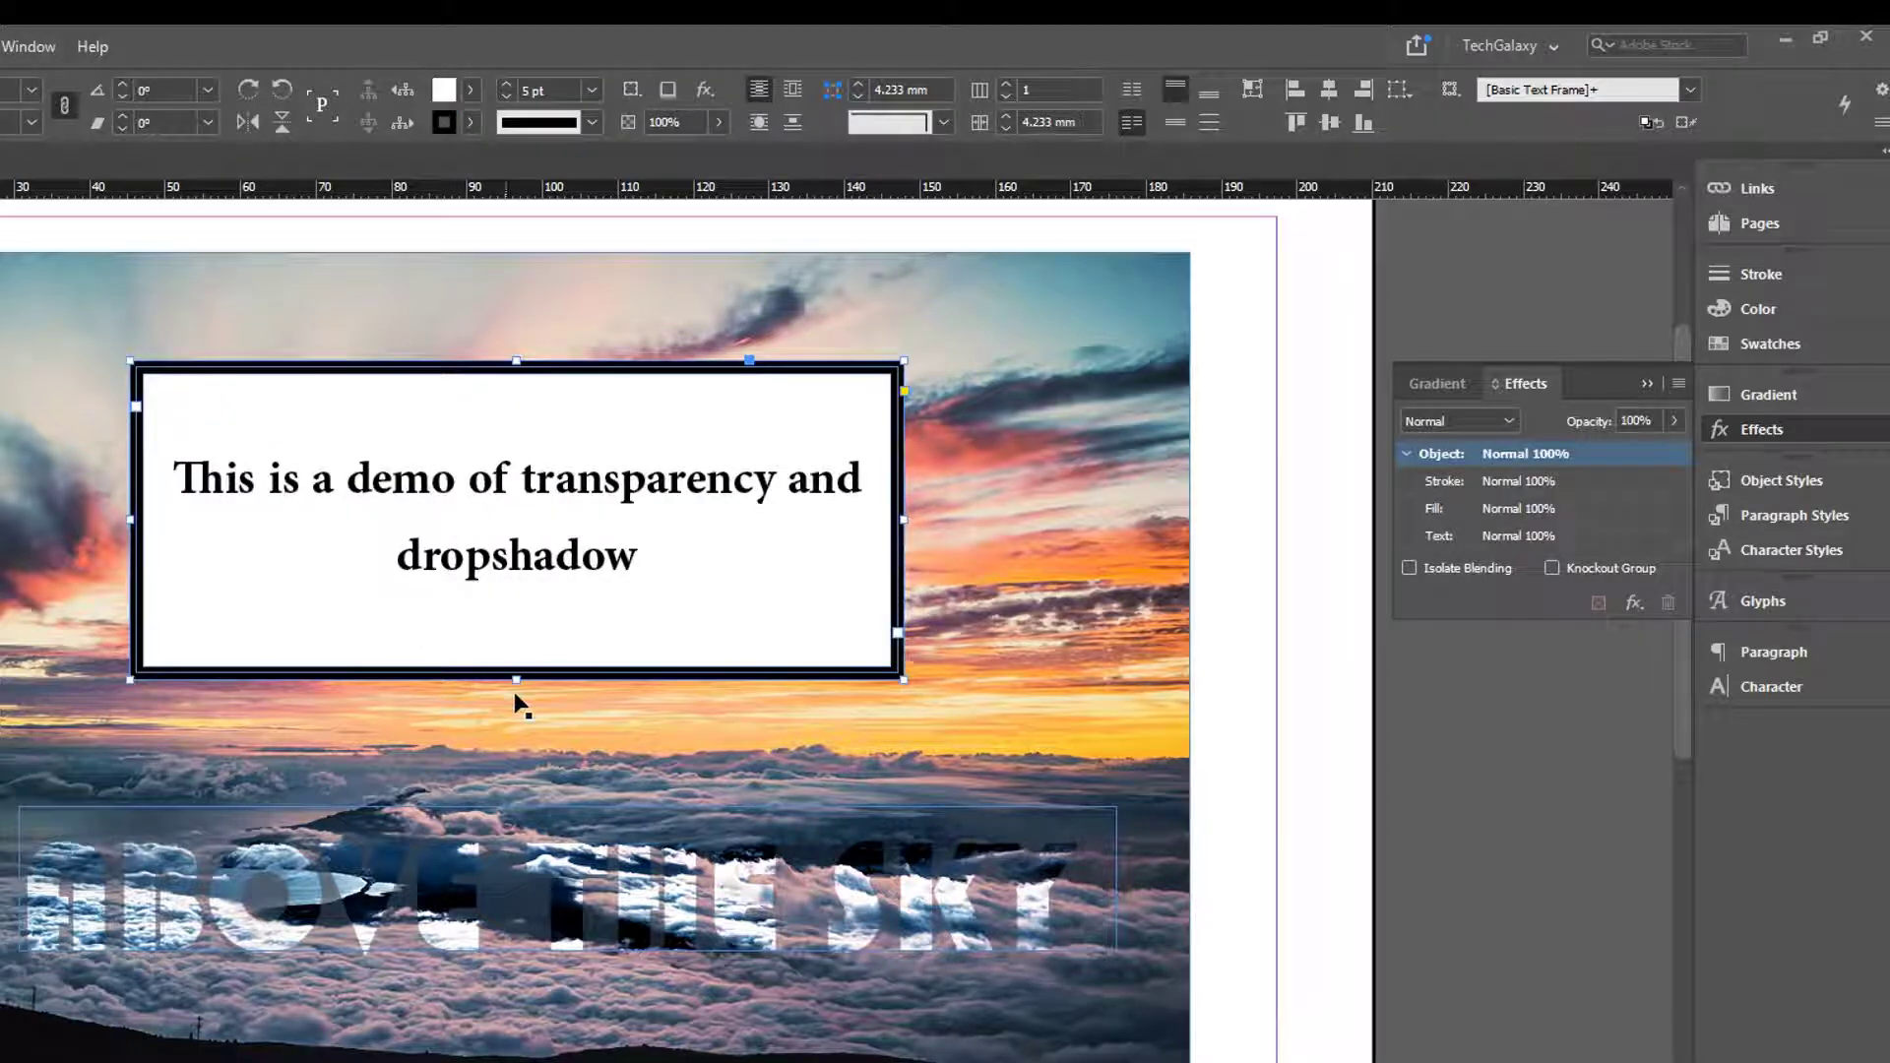
Shorten the bordered text frame to about 36 mm high and swap its place with the title, putting the frame over the lower clouds
{"action": "left_click_drag", "start_coordinate": [516, 672], "coordinate": [526, 628]}
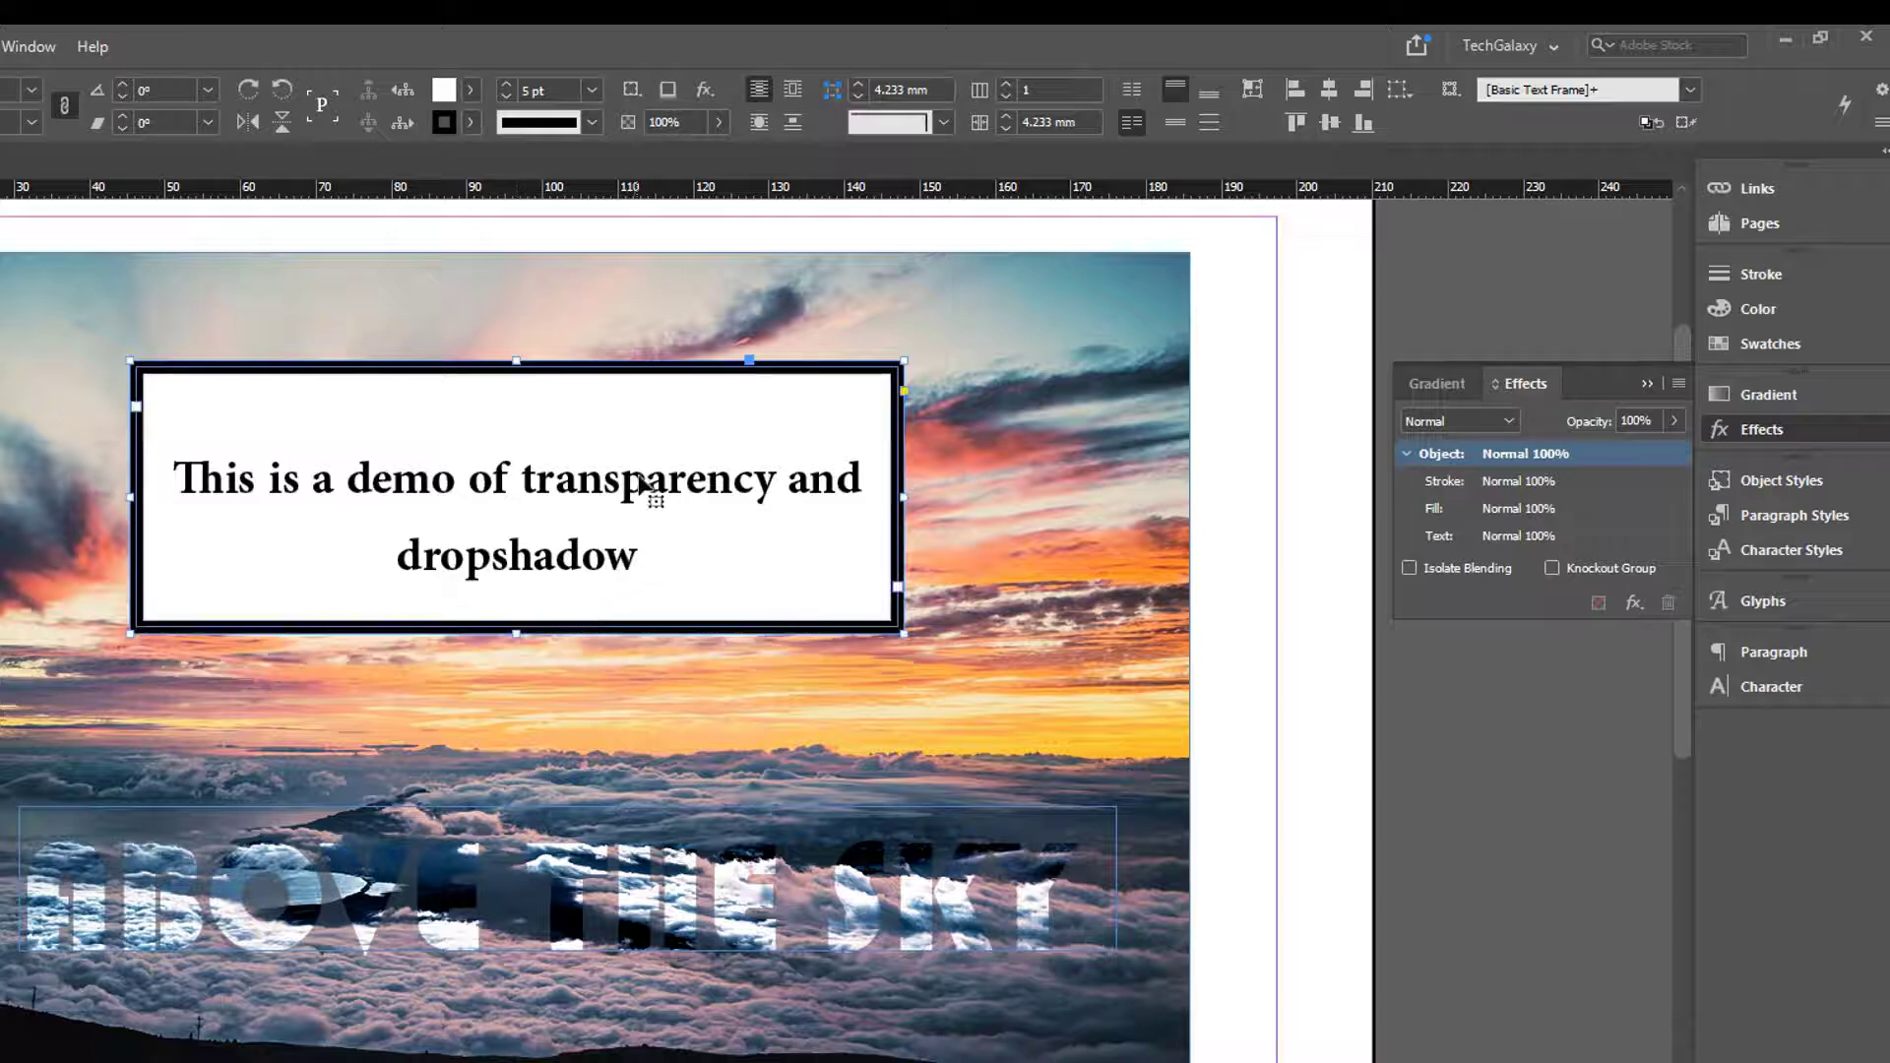
{"action": "left_click_drag", "start_coordinate": [571, 485], "coordinate": [428, 414]}
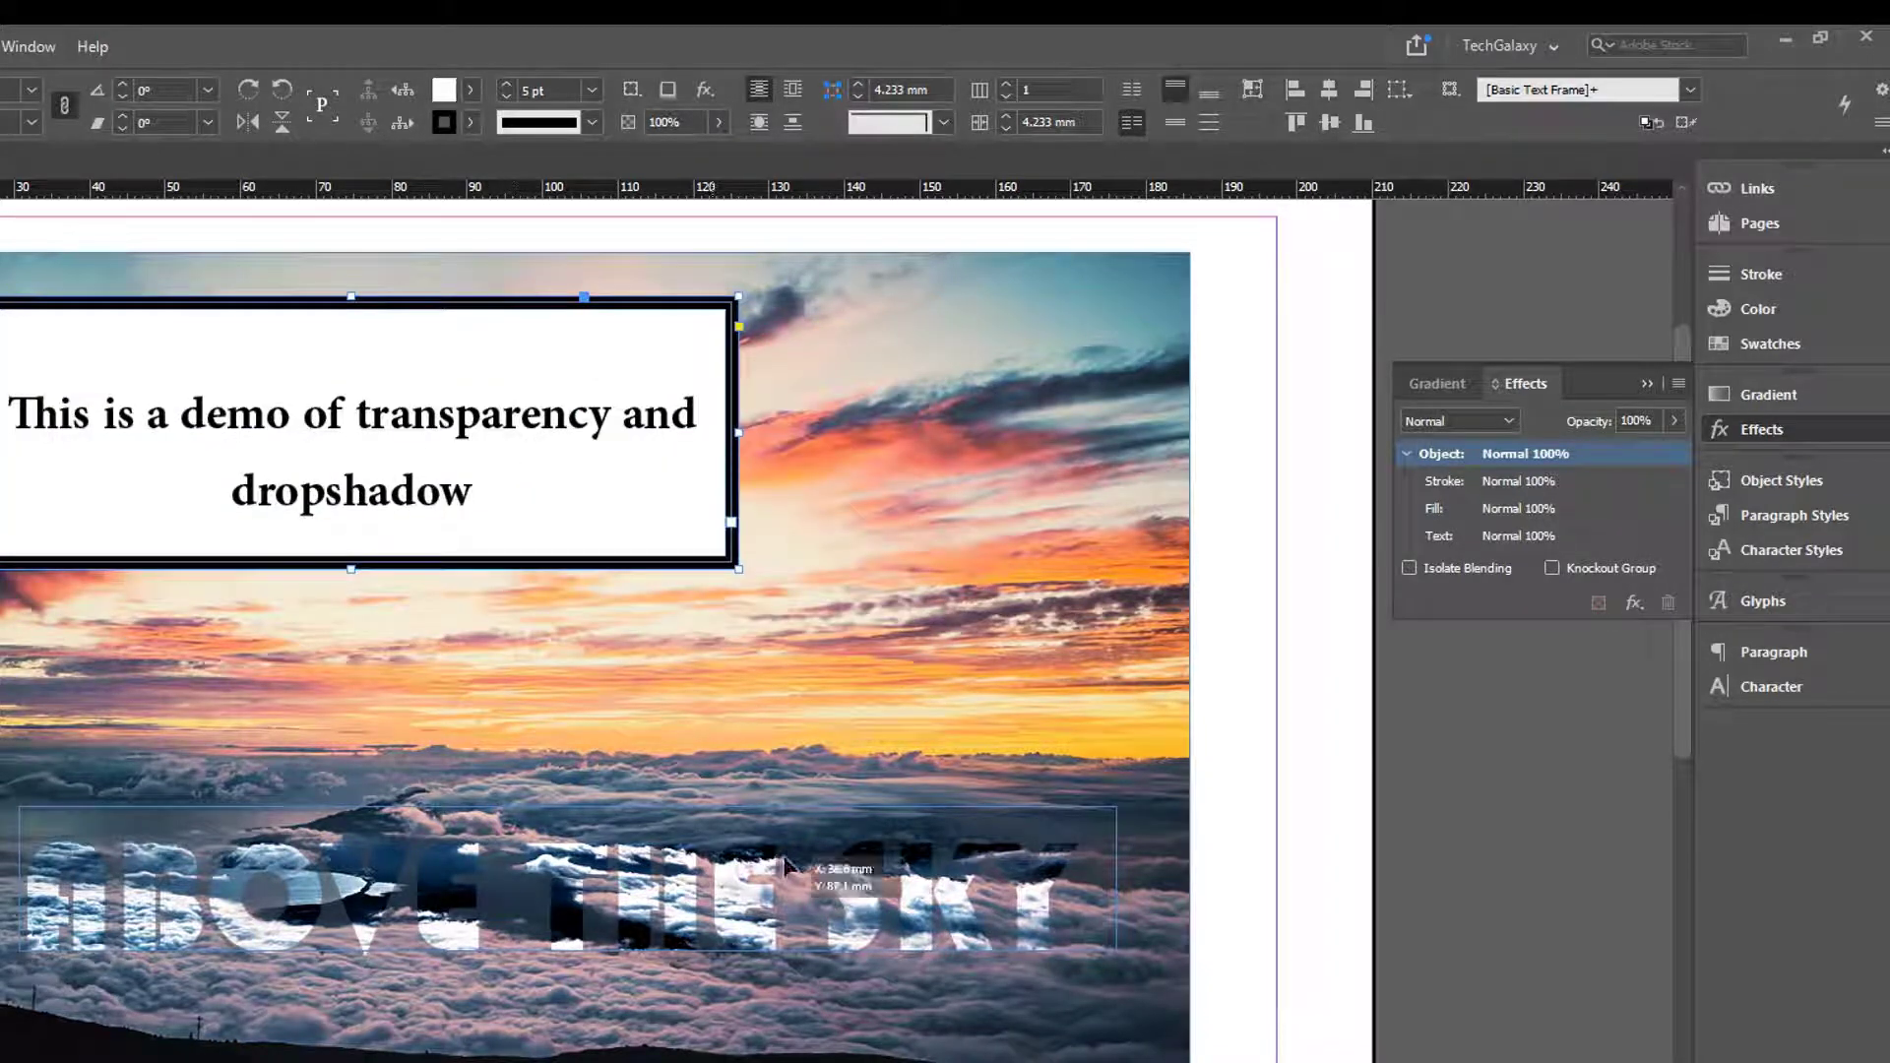
{"action": "left_click_drag", "start_coordinate": [715, 909], "coordinate": [812, 397]}
{"action": "left_click_drag", "start_coordinate": [632, 528], "coordinate": [742, 922]}
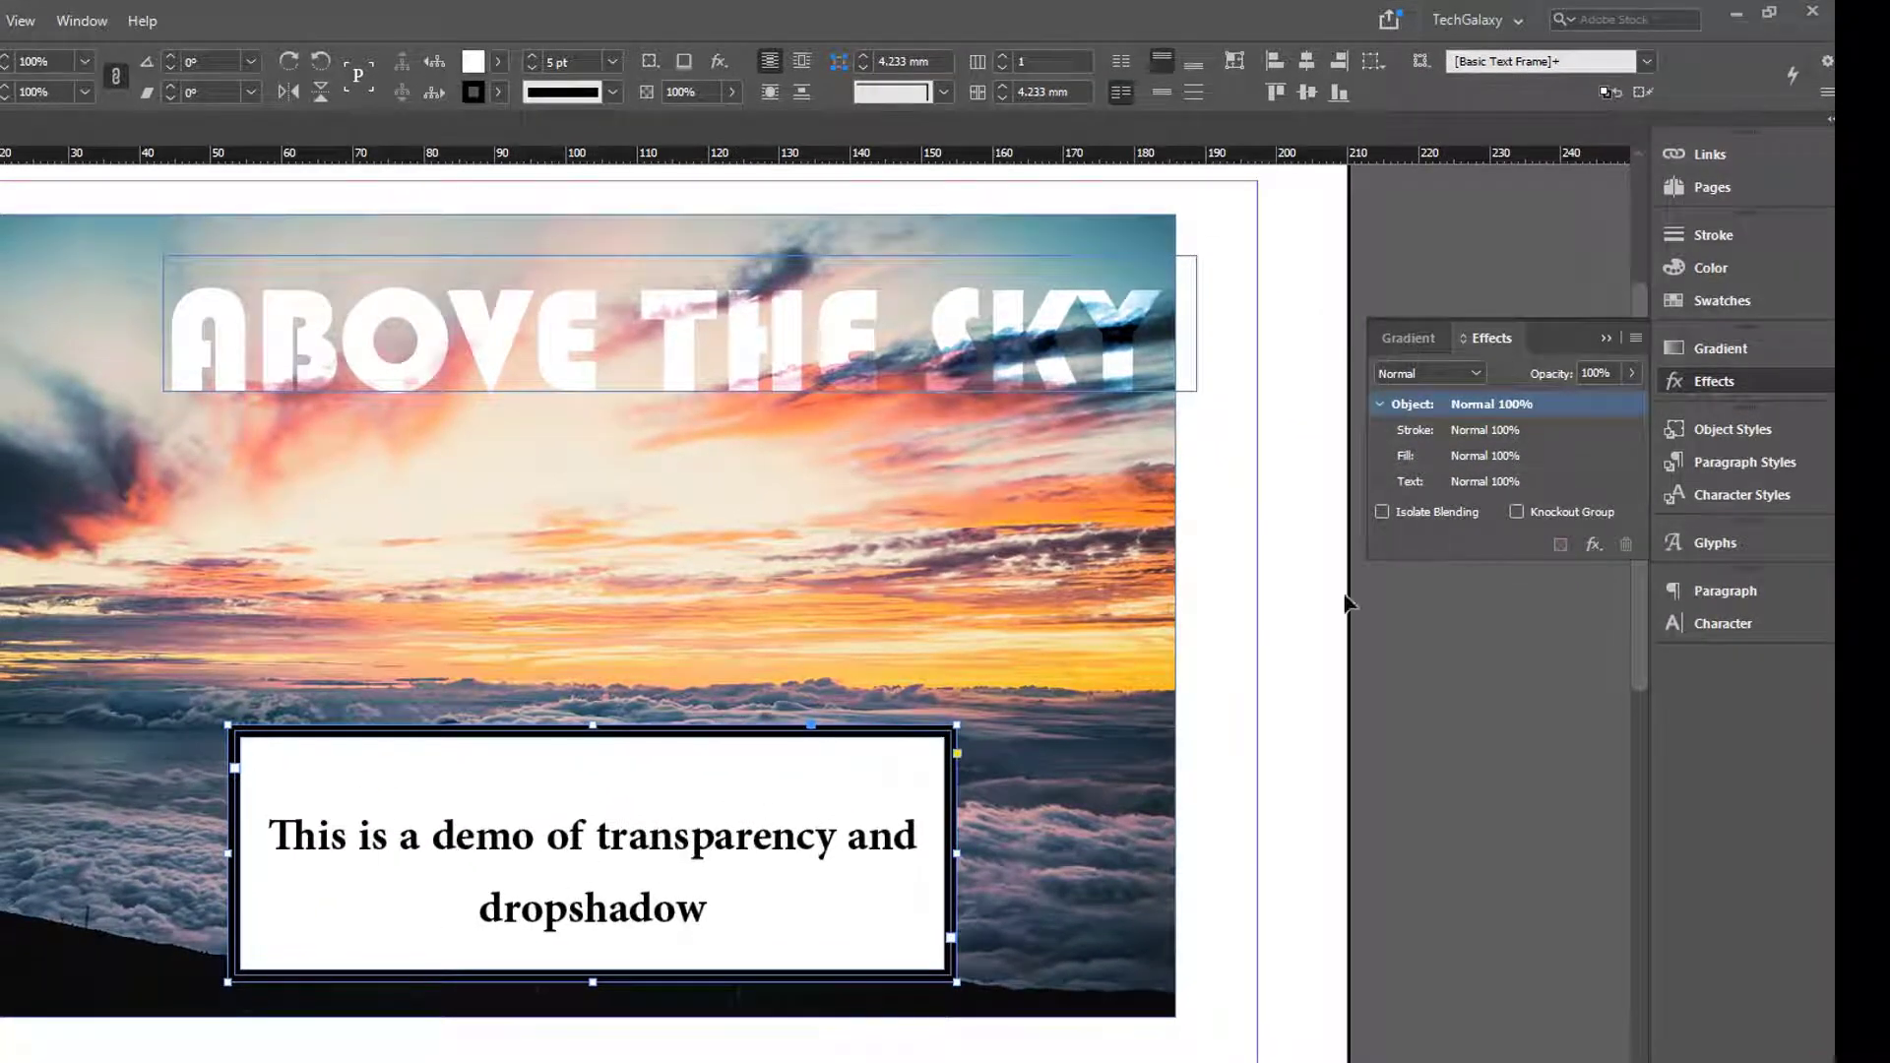
Try 47% opacity on the whole bordered text frame and restore it to 100%
{"action": "left_click", "coordinate": [1636, 374]}
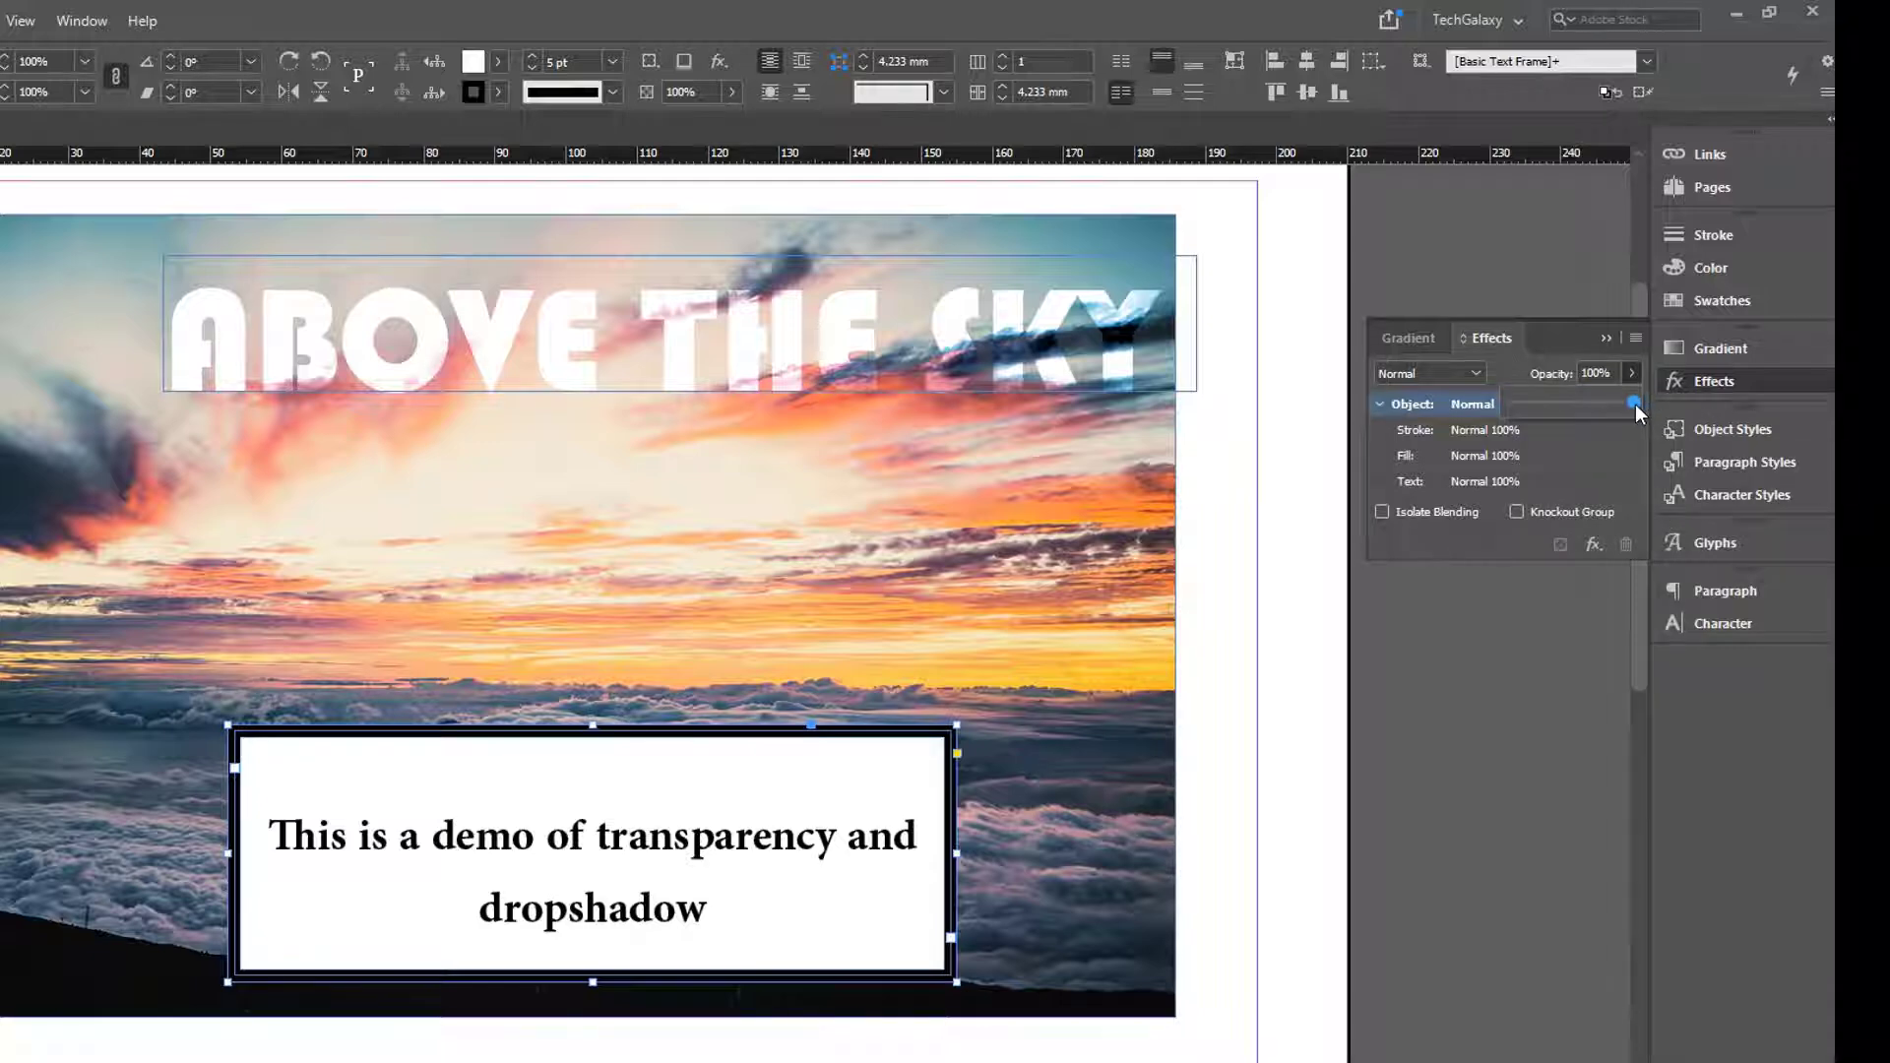
{"action": "left_click_drag", "start_coordinate": [1634, 403], "coordinate": [1568, 422]}
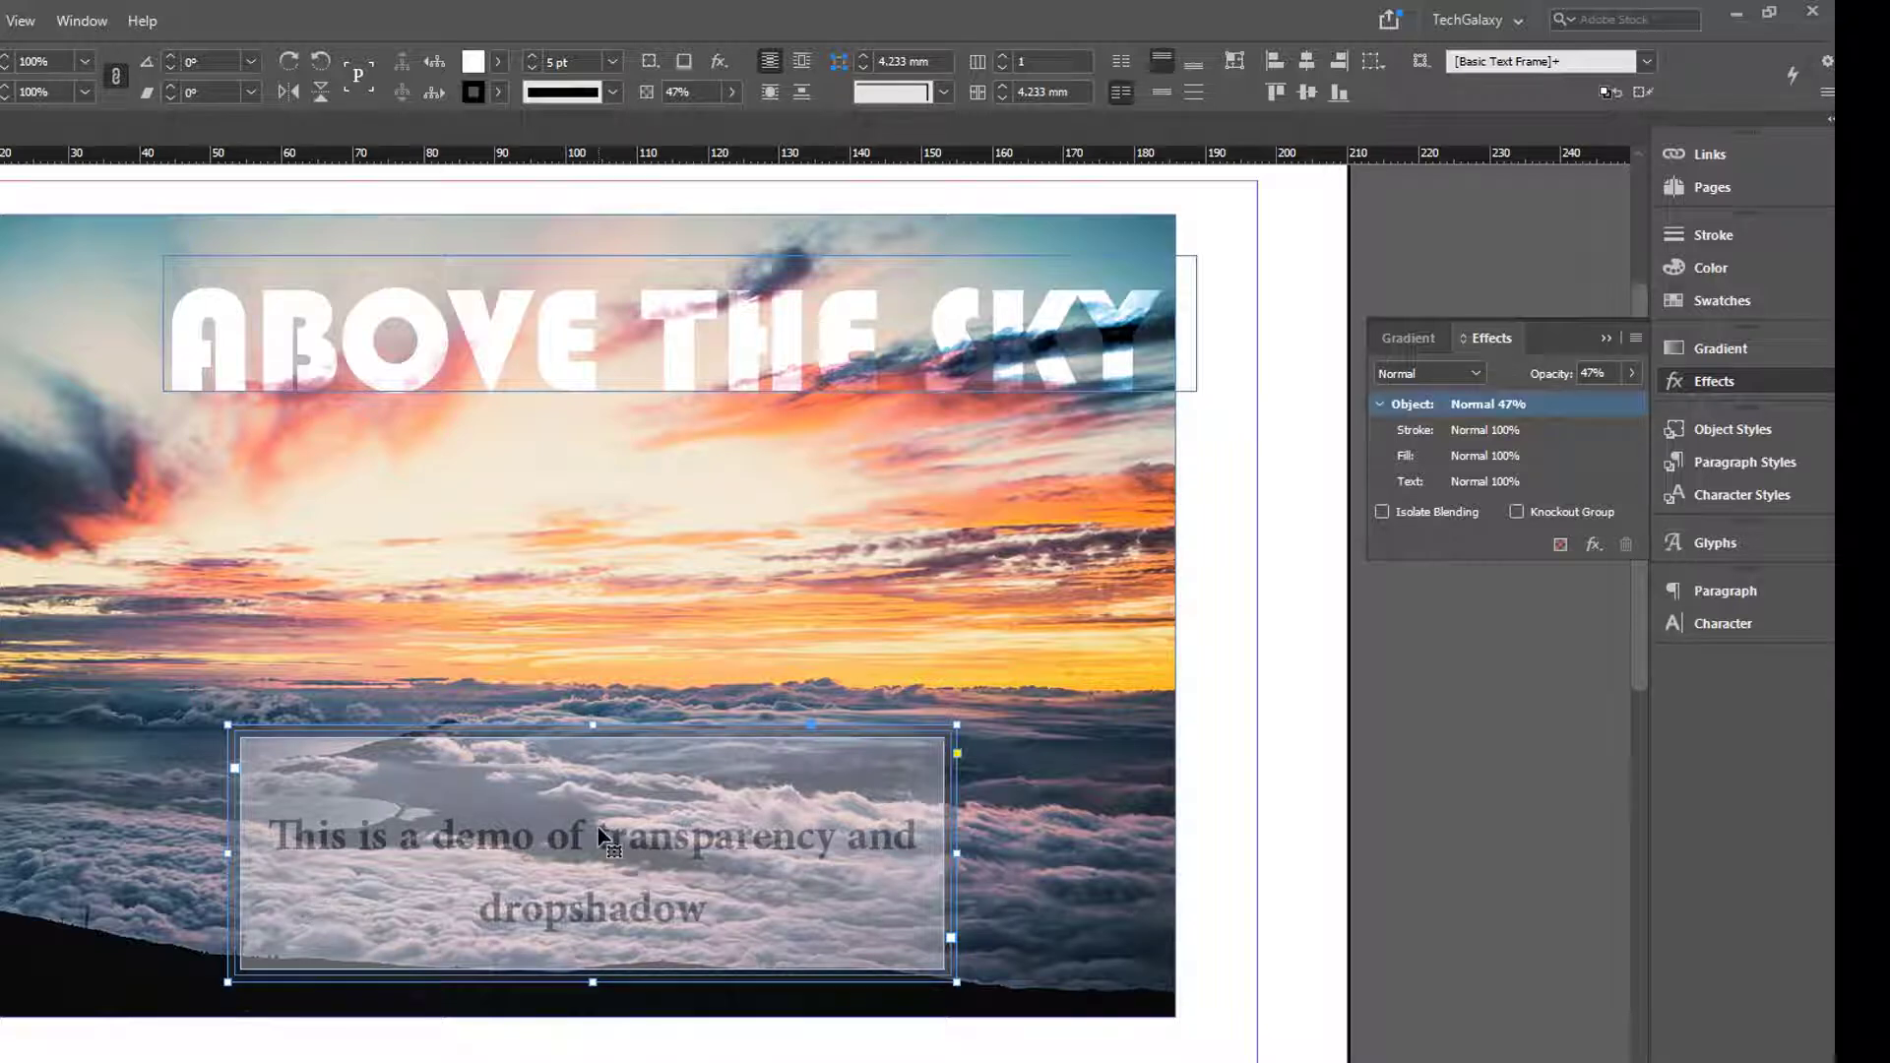
{"action": "left_click", "coordinate": [990, 873]}
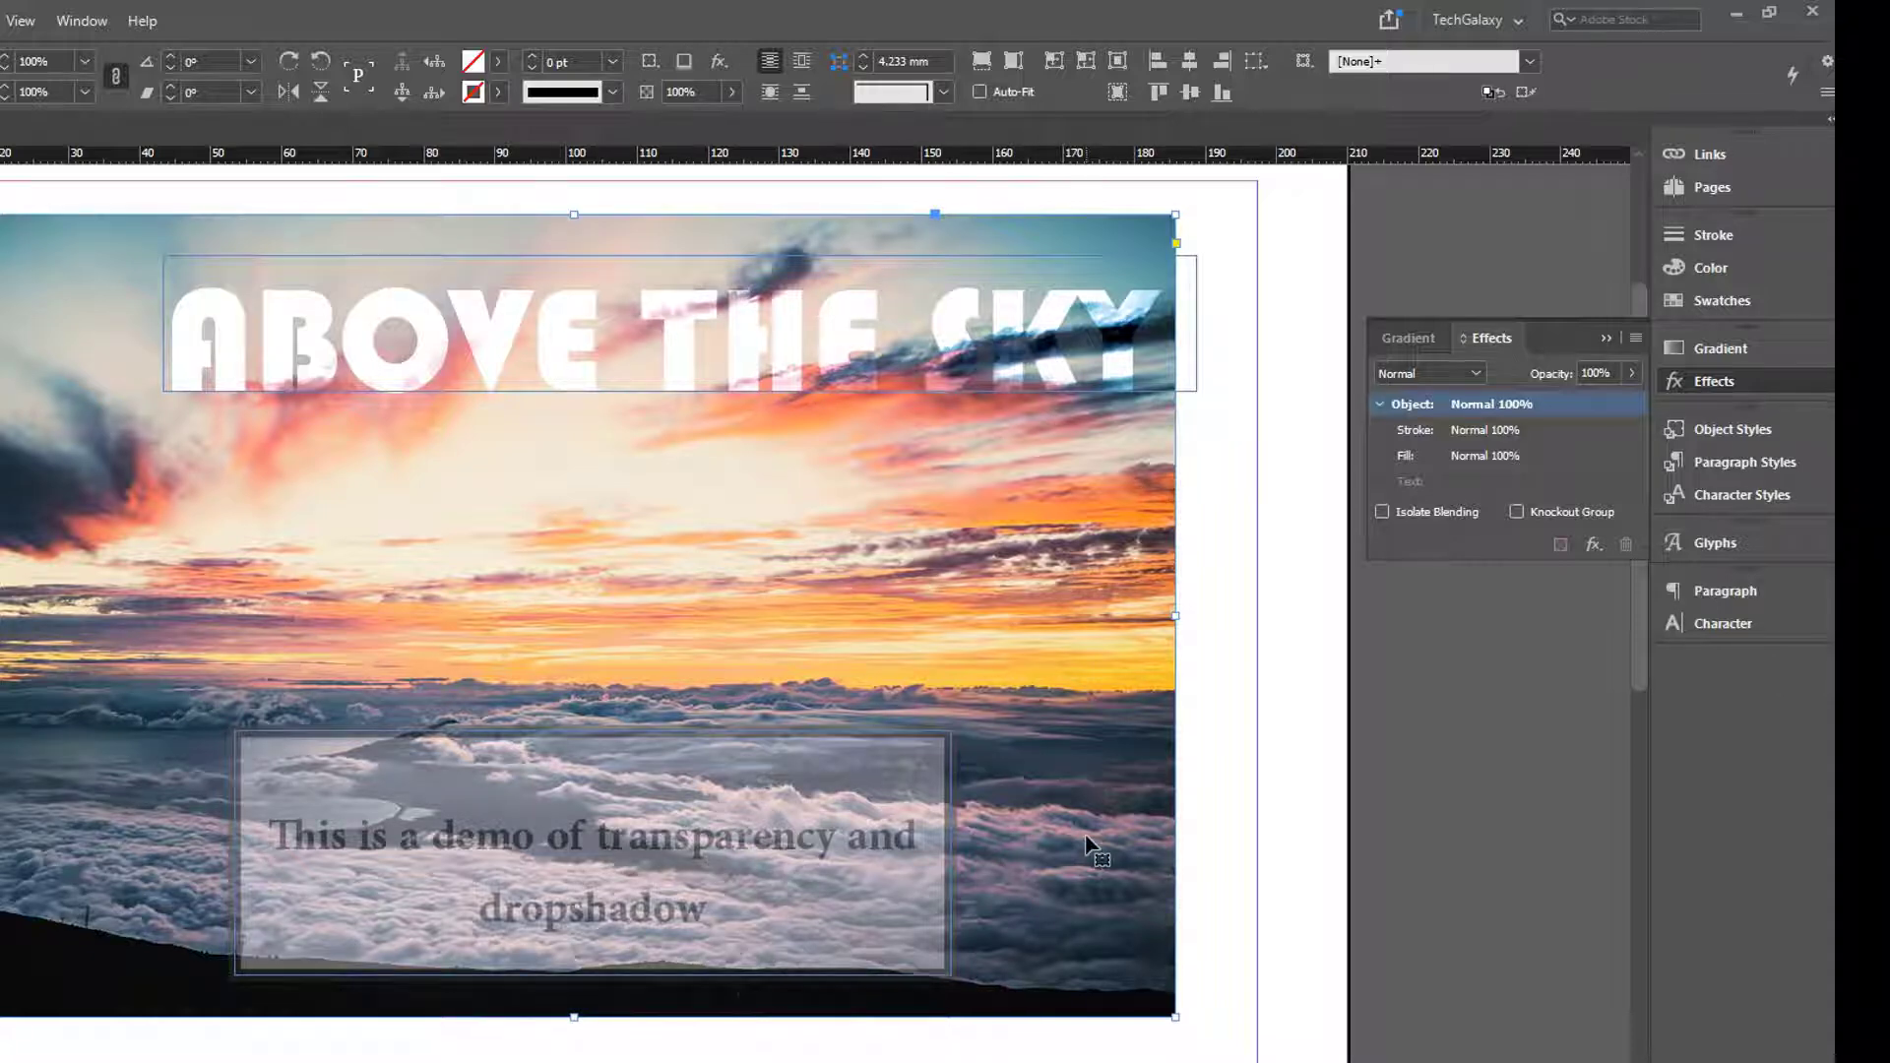
{"action": "left_click", "coordinate": [823, 789]}
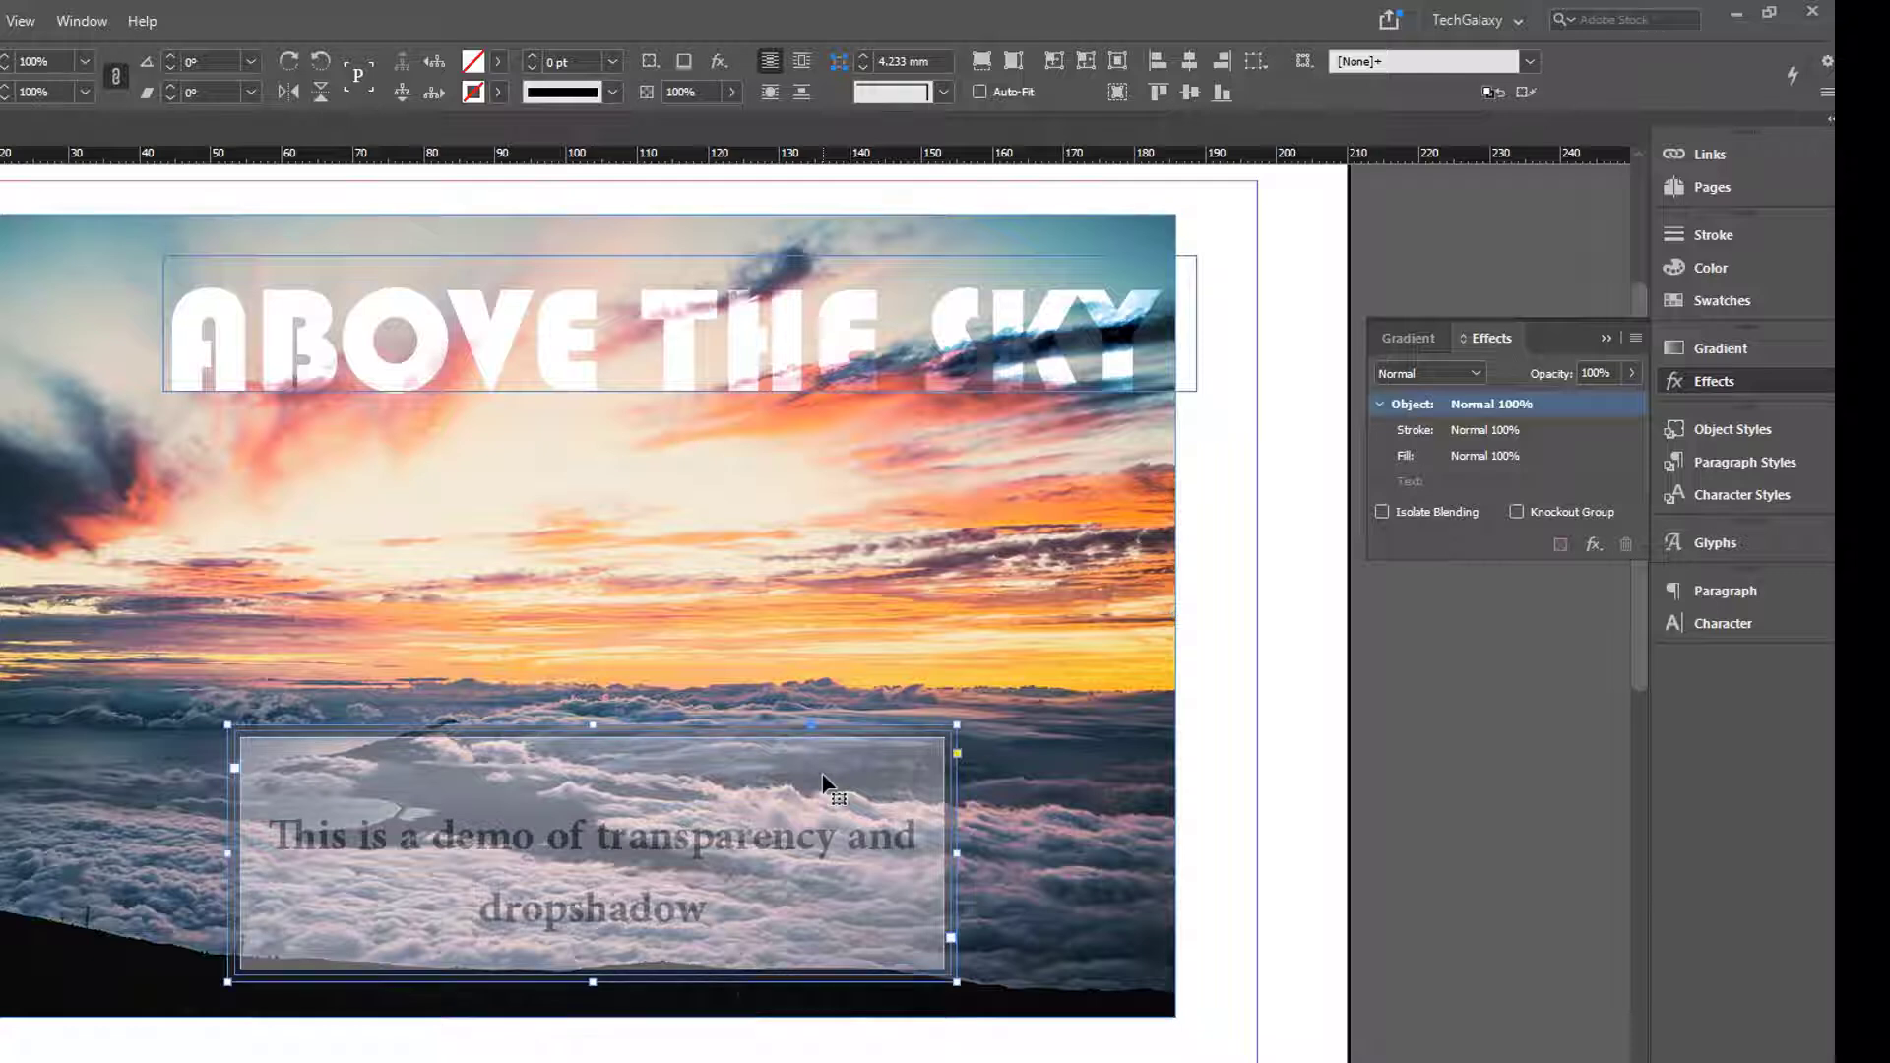
{"action": "left_click", "coordinate": [1631, 373]}
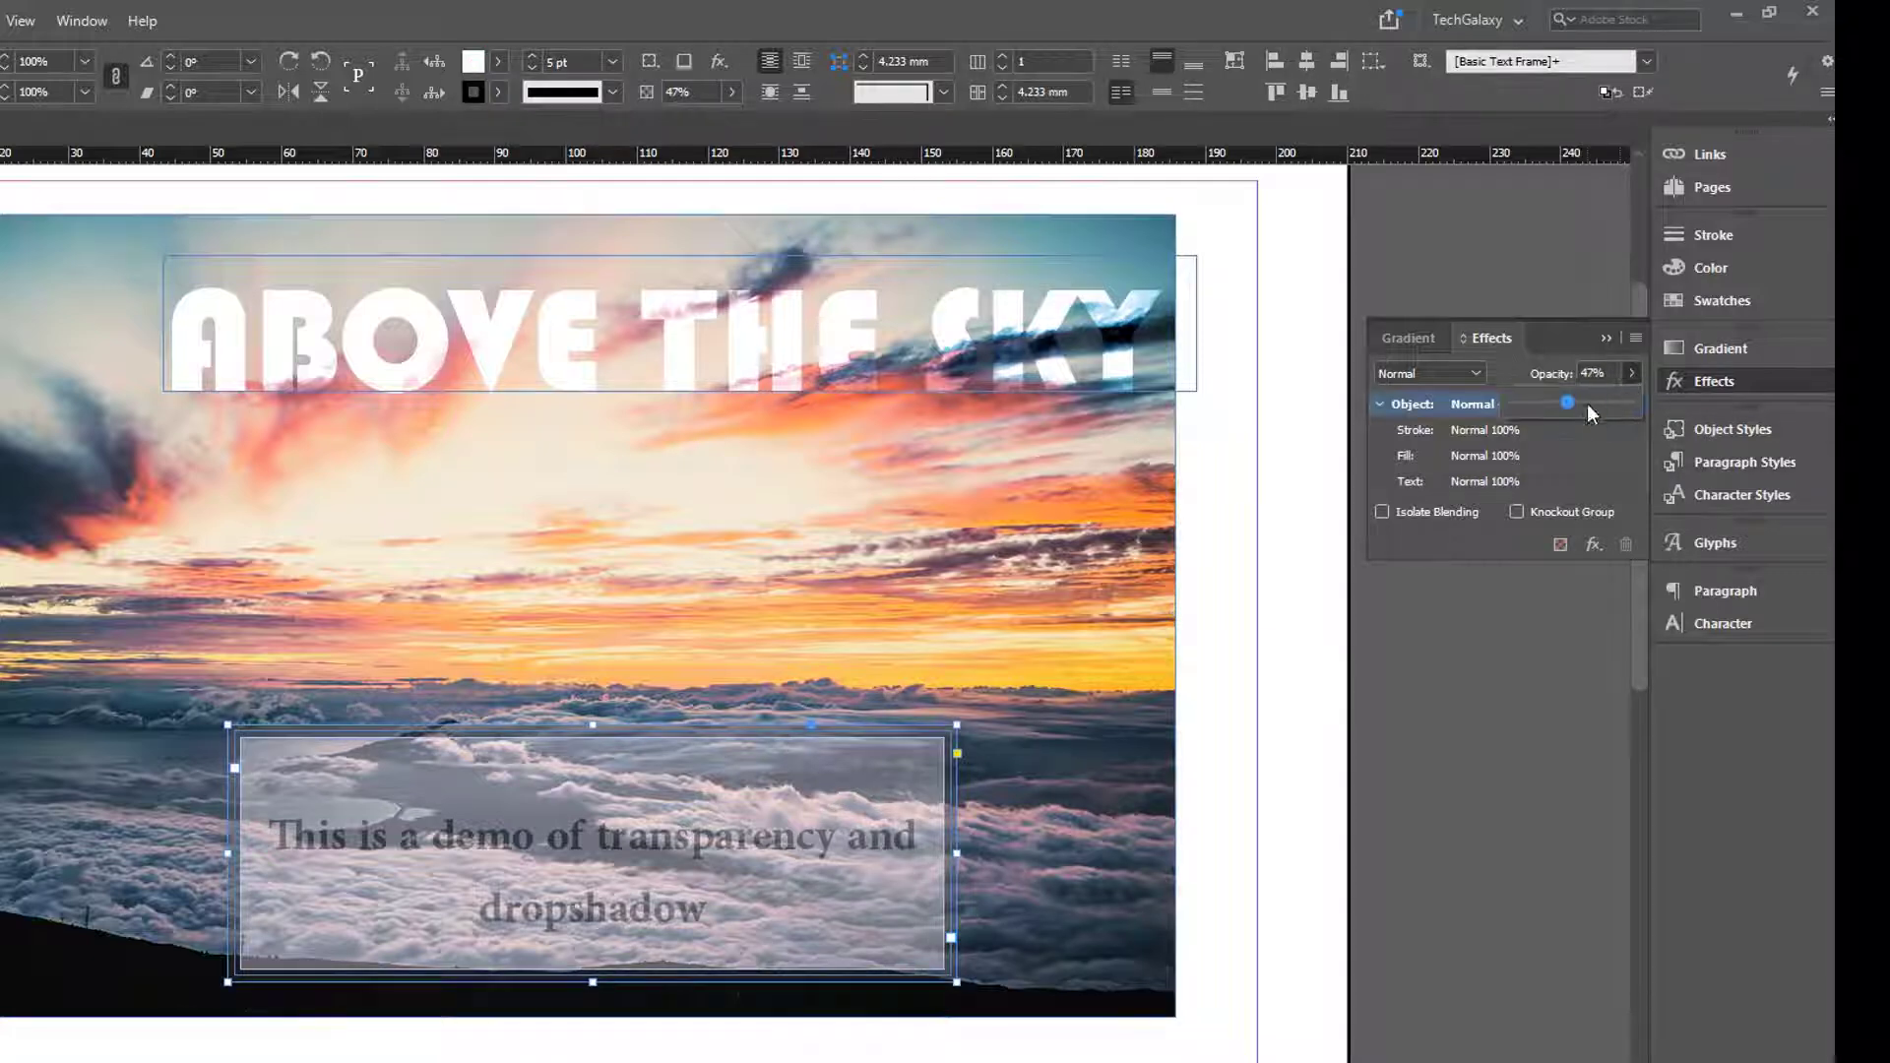
{"action": "left_click_drag", "start_coordinate": [1572, 417], "coordinate": [1670, 423]}
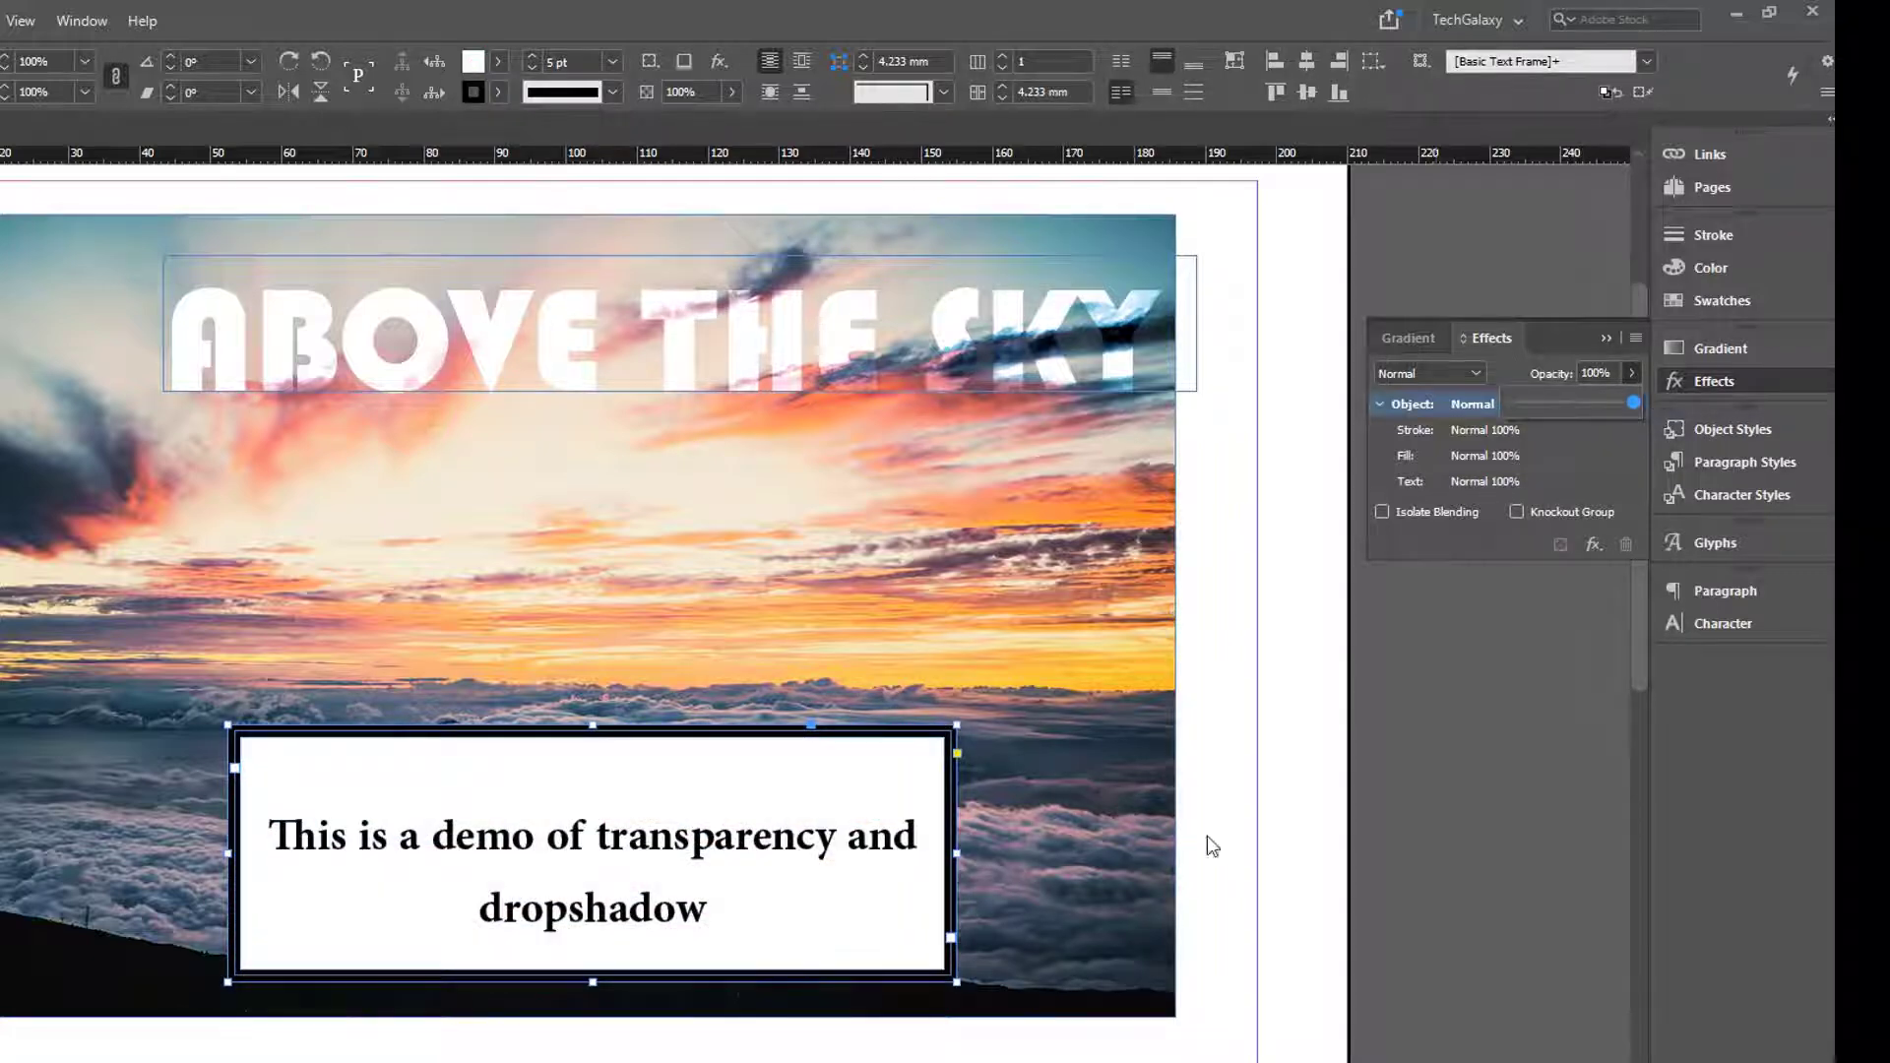
{"action": "left_click", "coordinate": [1486, 343]}
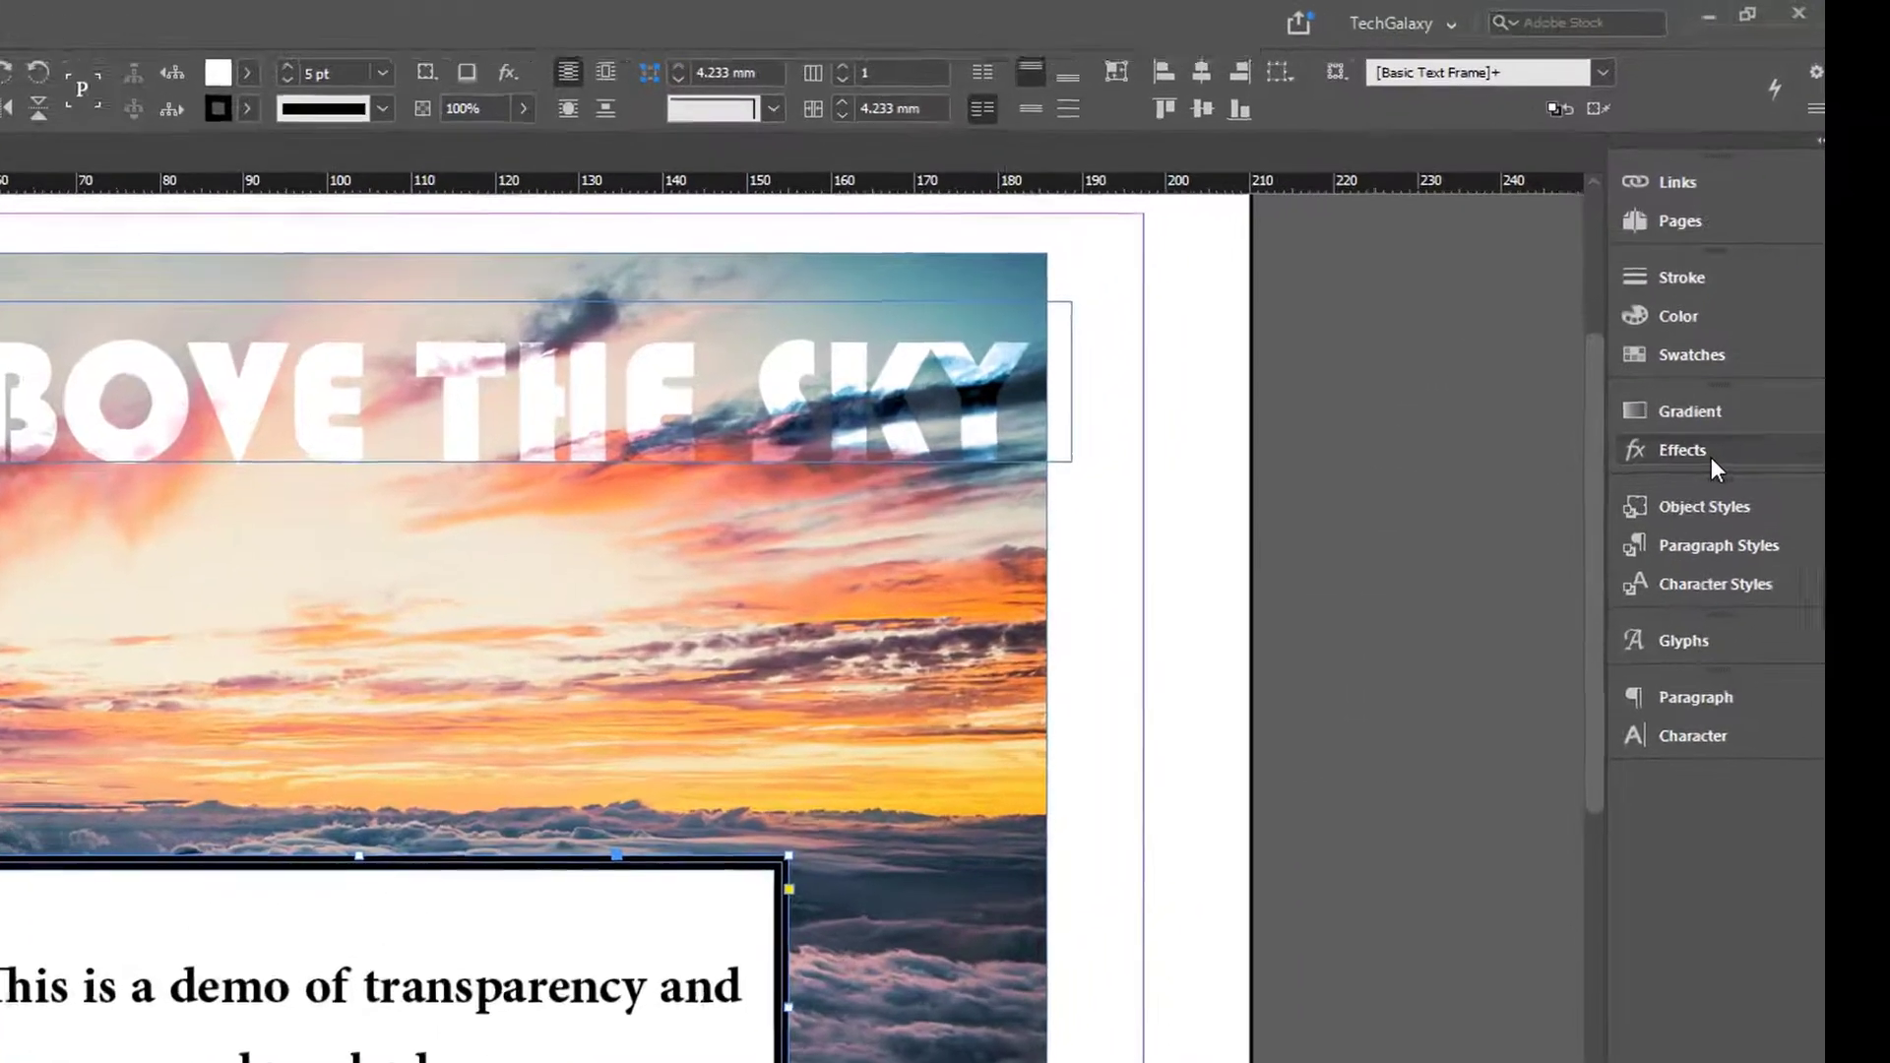
{"action": "left_click", "coordinate": [1713, 381]}
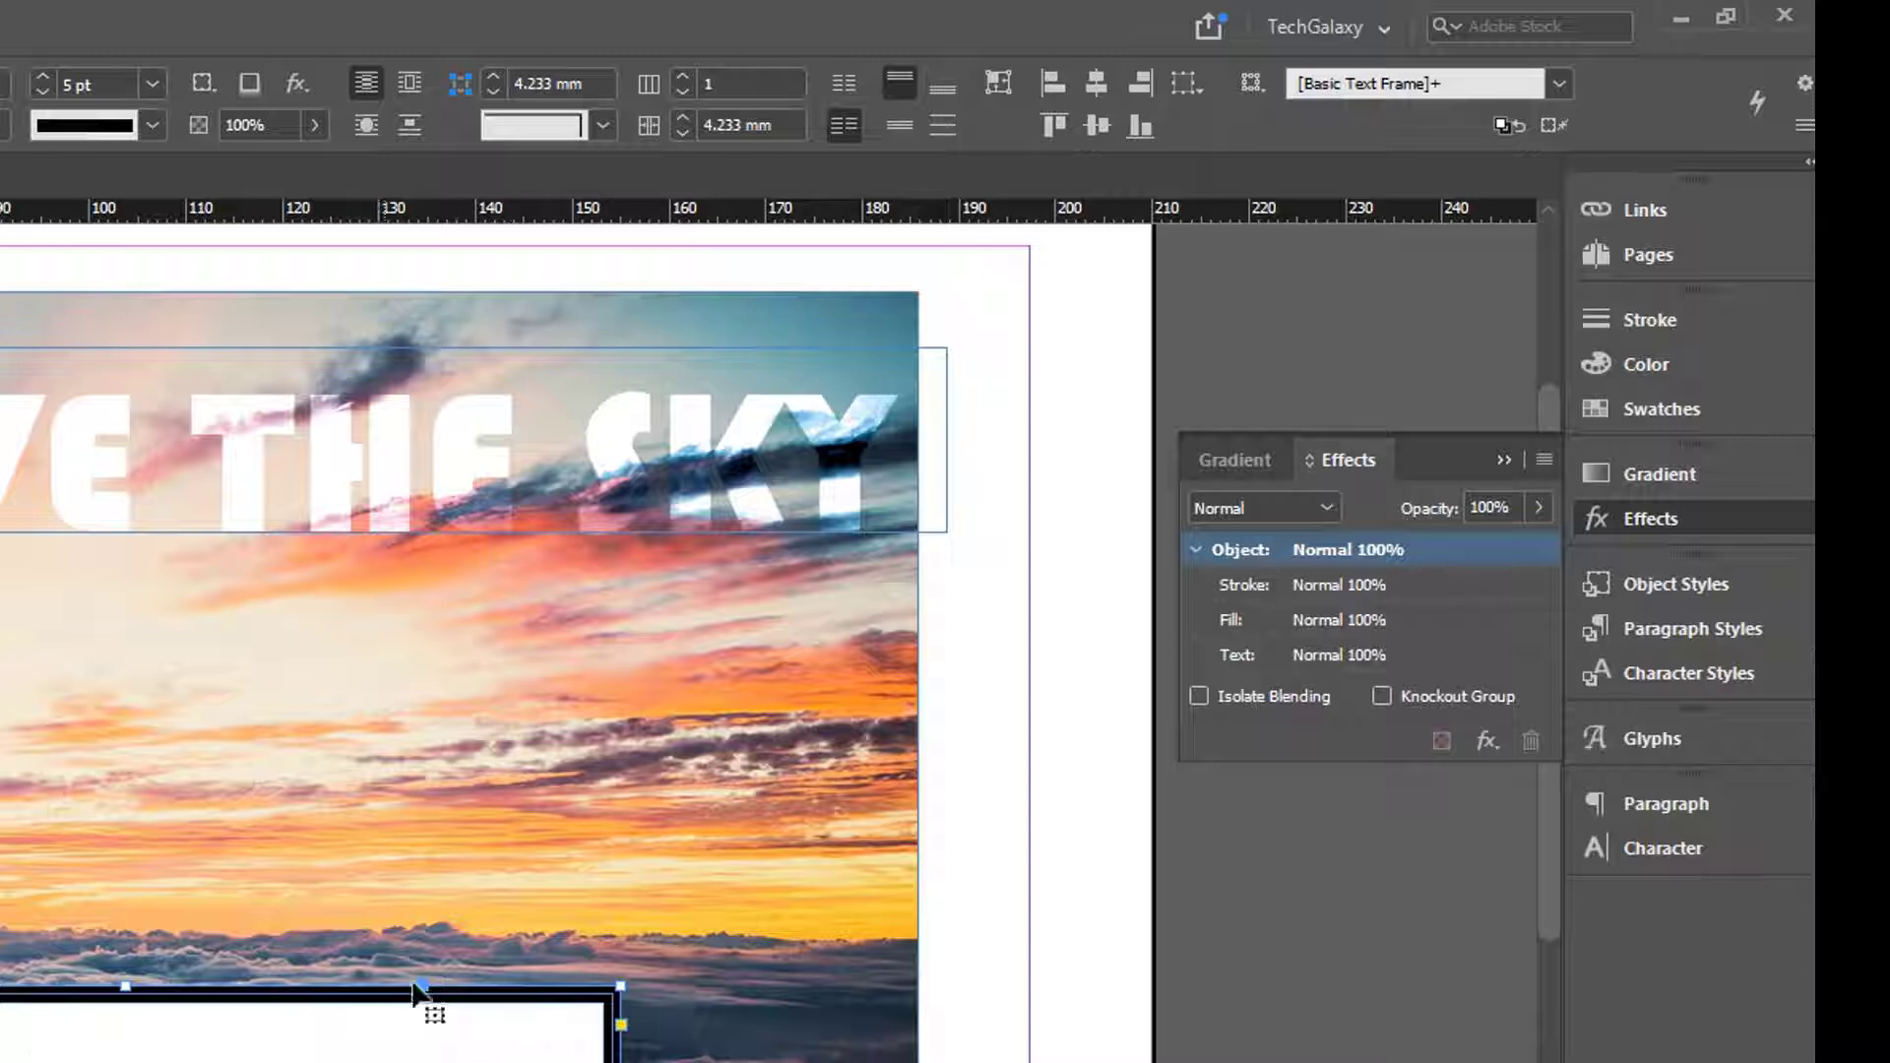
Set only the fill opacity of the bordered text frame to 57%
{"action": "left_click", "coordinate": [1331, 620]}
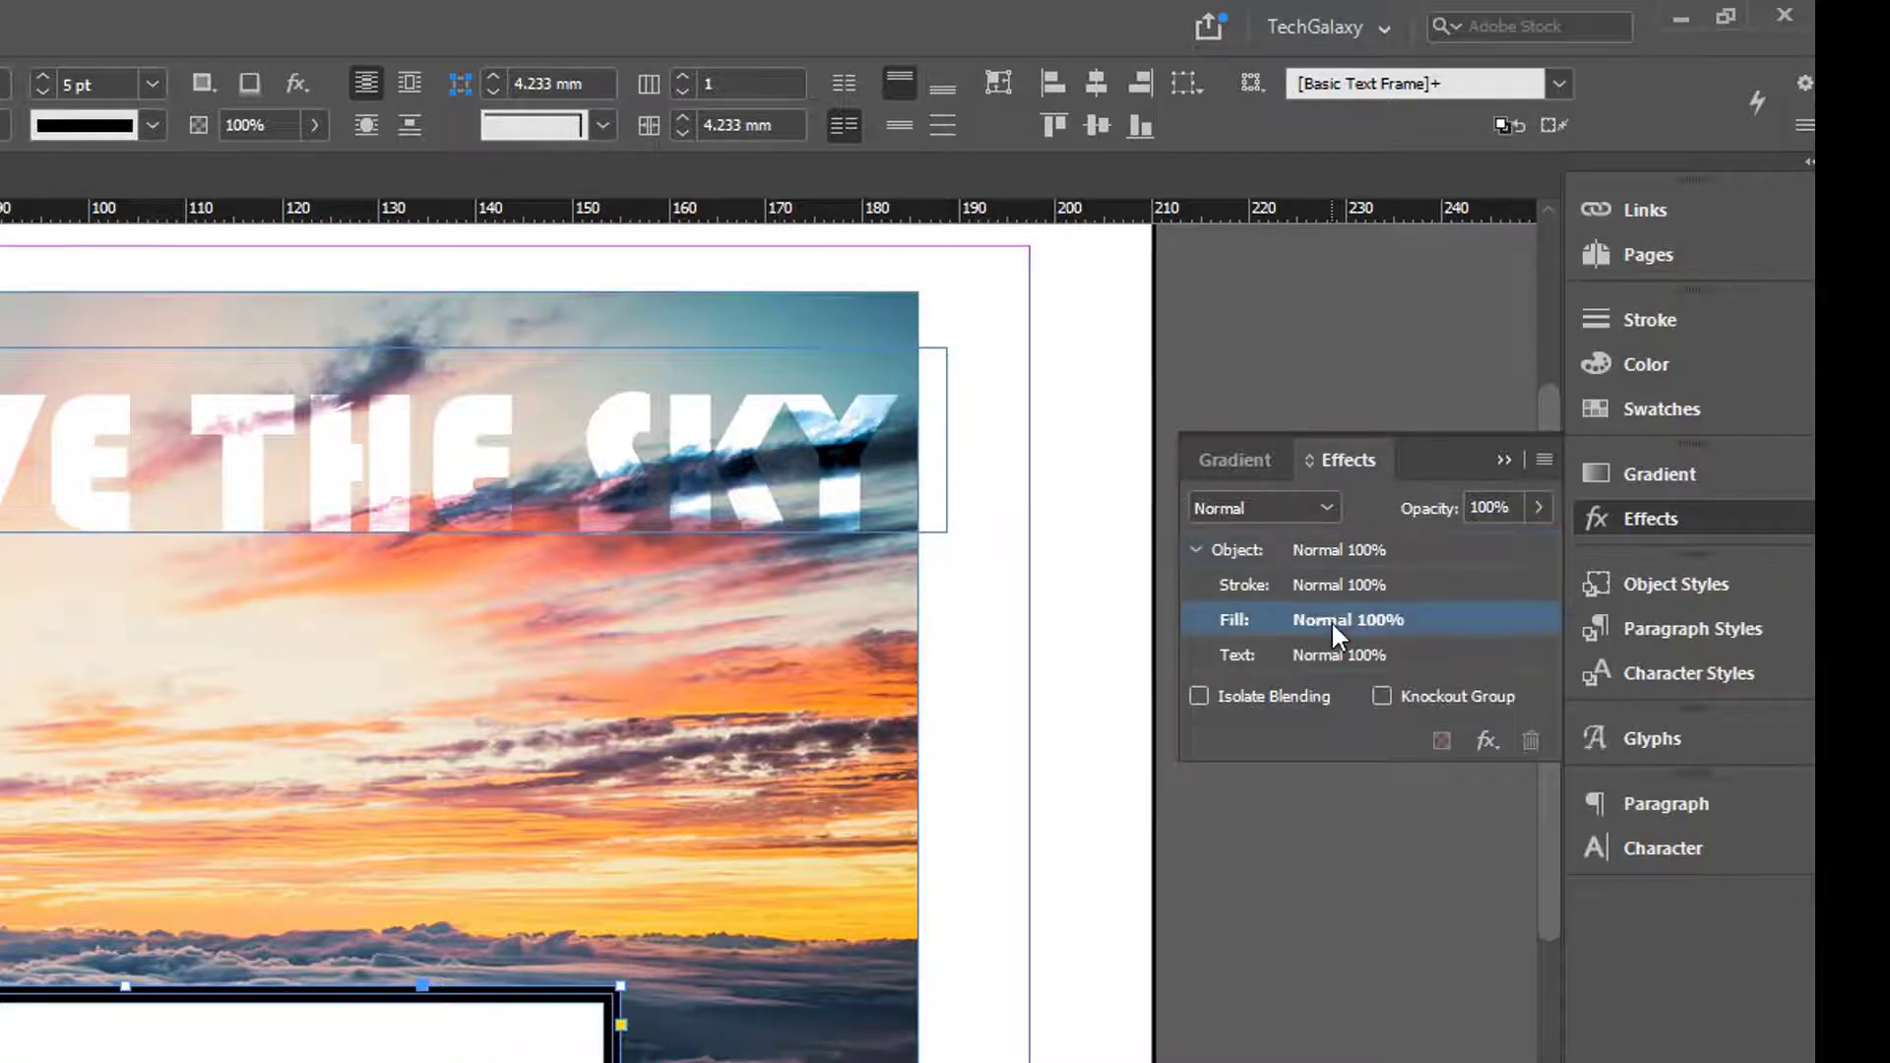
{"action": "left_click", "coordinate": [1538, 508]}
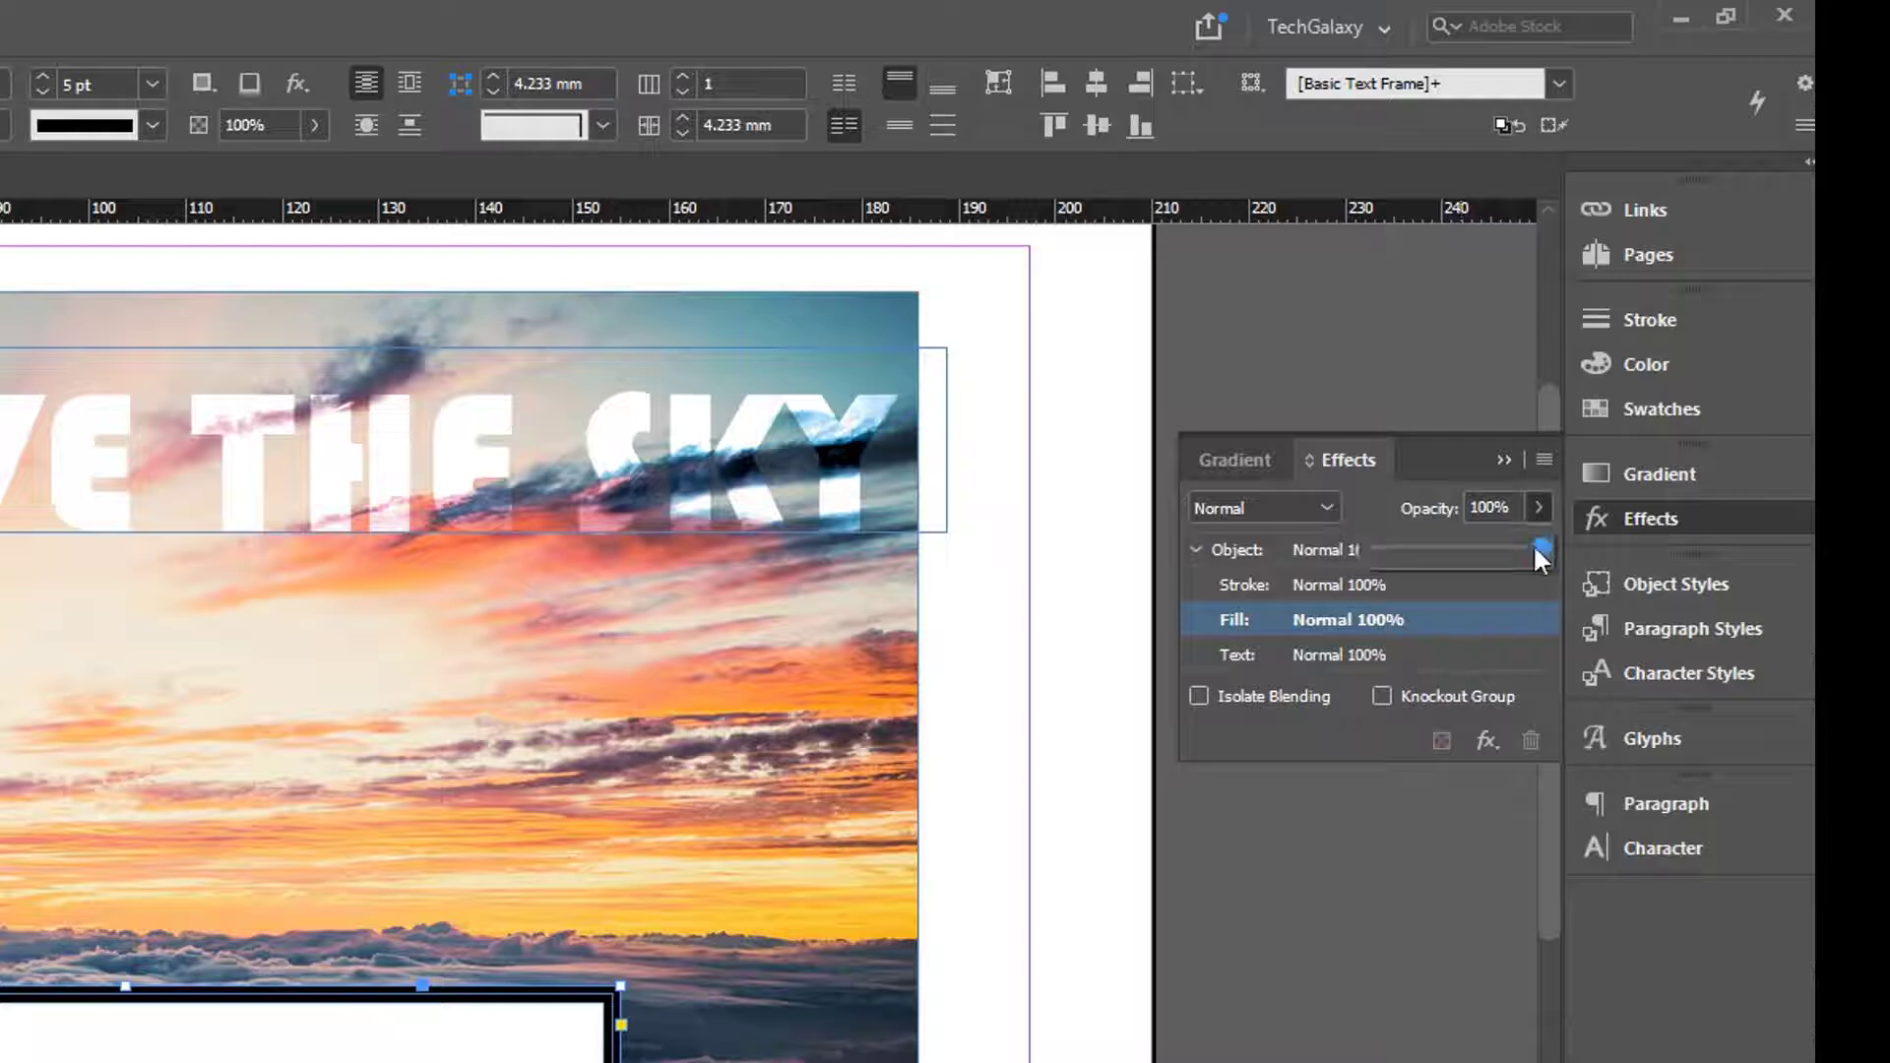
{"action": "left_click_drag", "start_coordinate": [1535, 543], "coordinate": [1482, 569]}
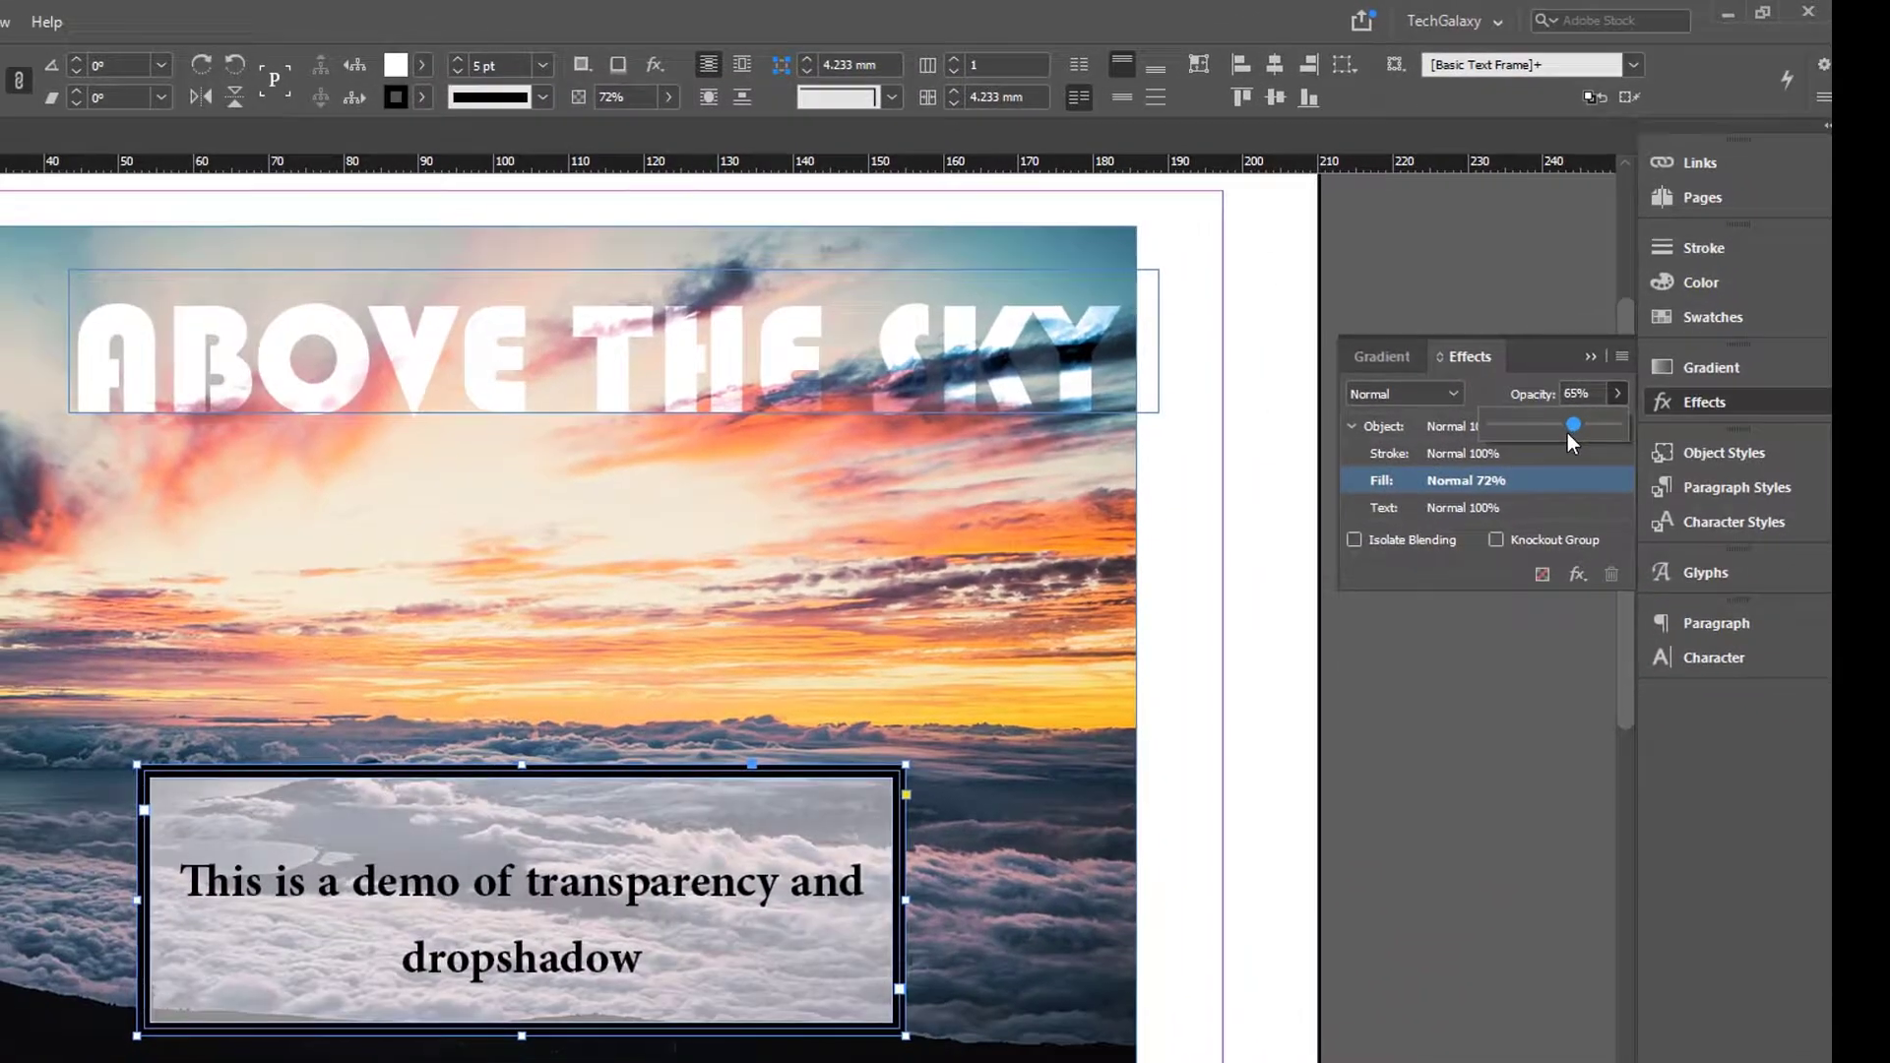
{"action": "left_click_drag", "start_coordinate": [1567, 433], "coordinate": [1561, 435]}
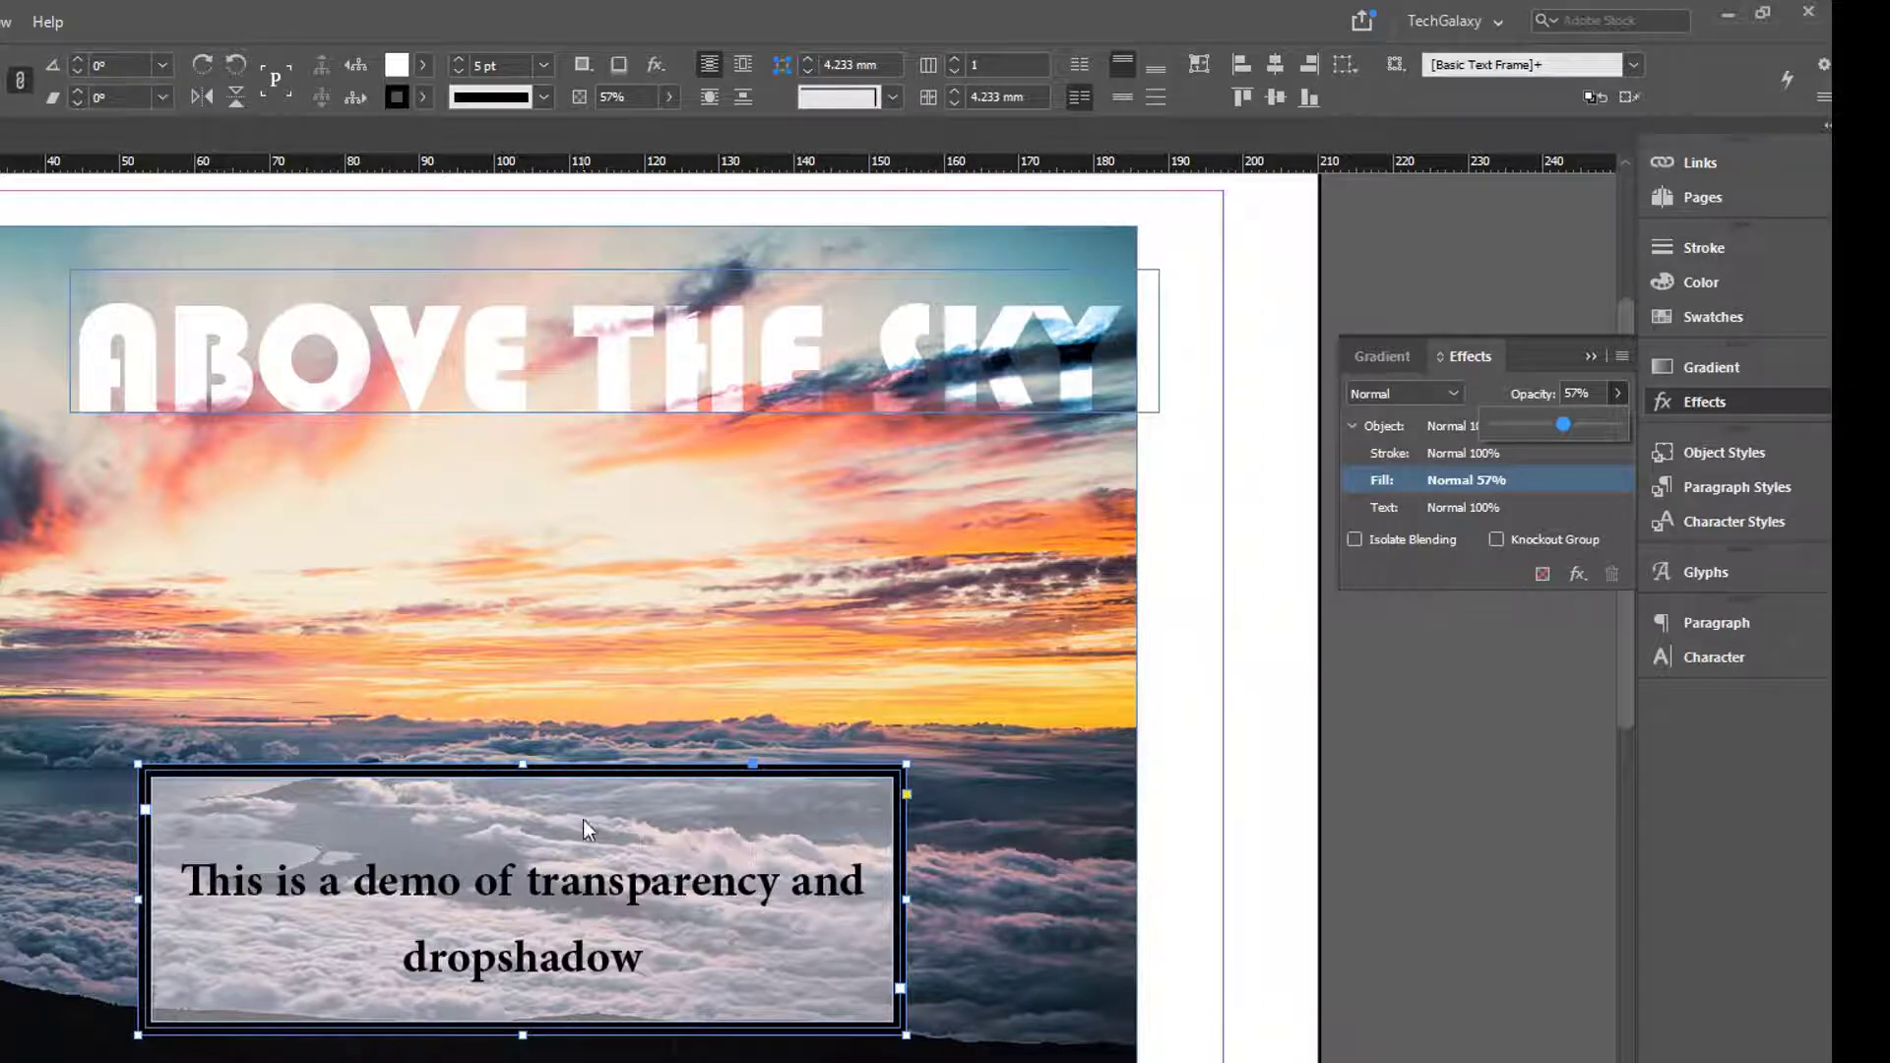
{"action": "left_click", "coordinate": [711, 771]}
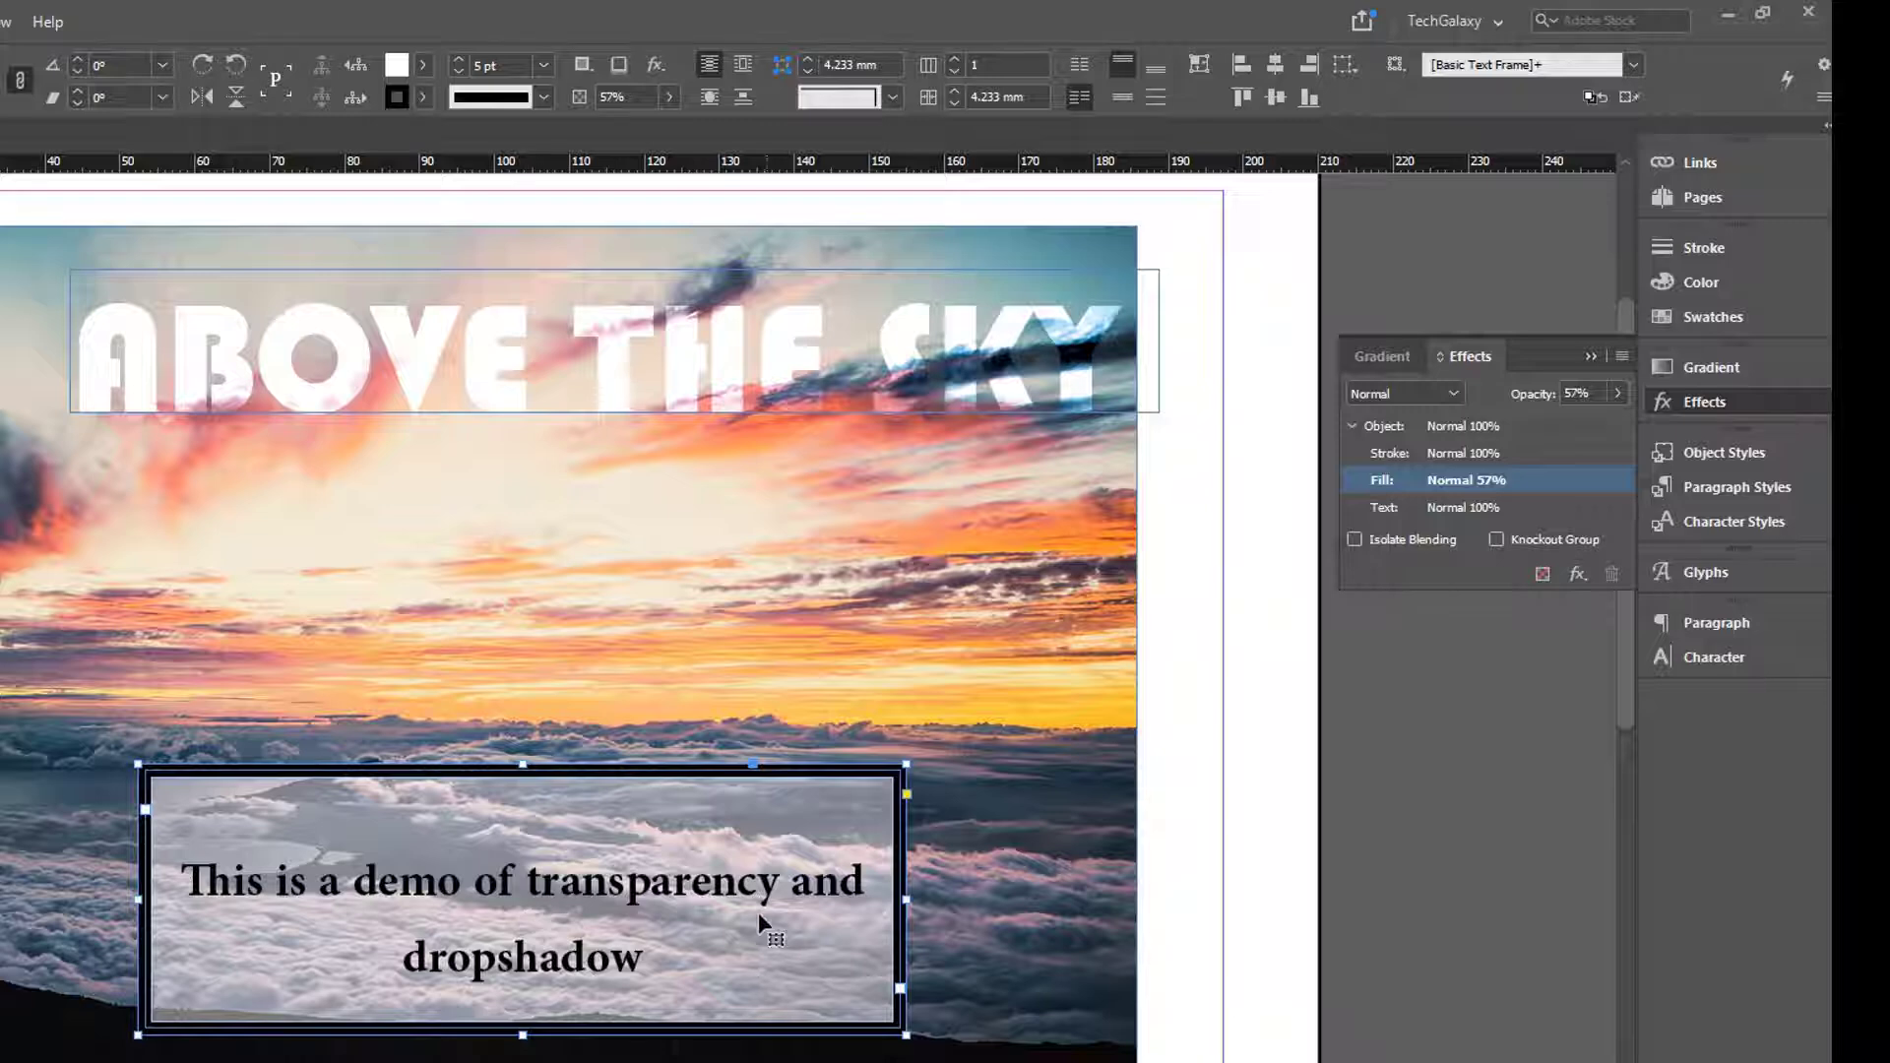
Reselect the bordered text frame and move it slightly upward over the clouds
{"action": "left_click", "coordinate": [962, 954]}
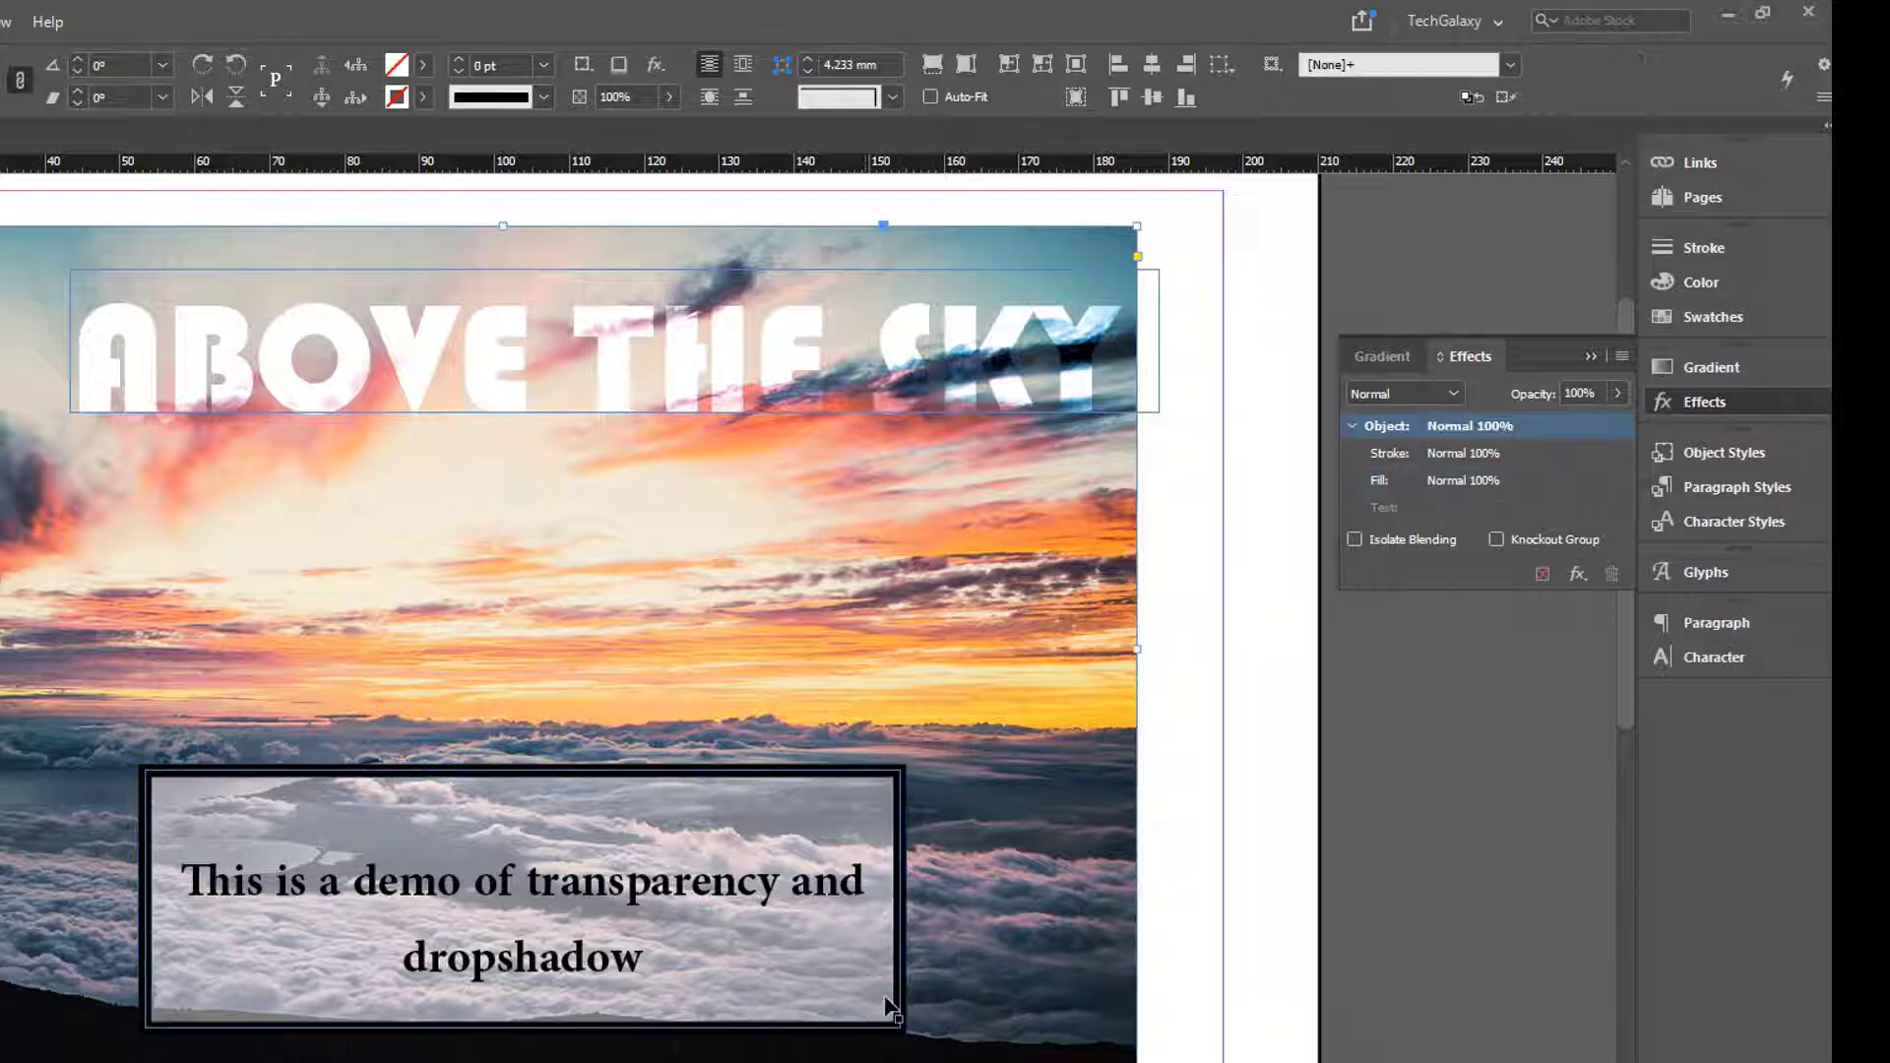
{"action": "left_click_drag", "start_coordinate": [899, 995], "coordinate": [896, 973]}
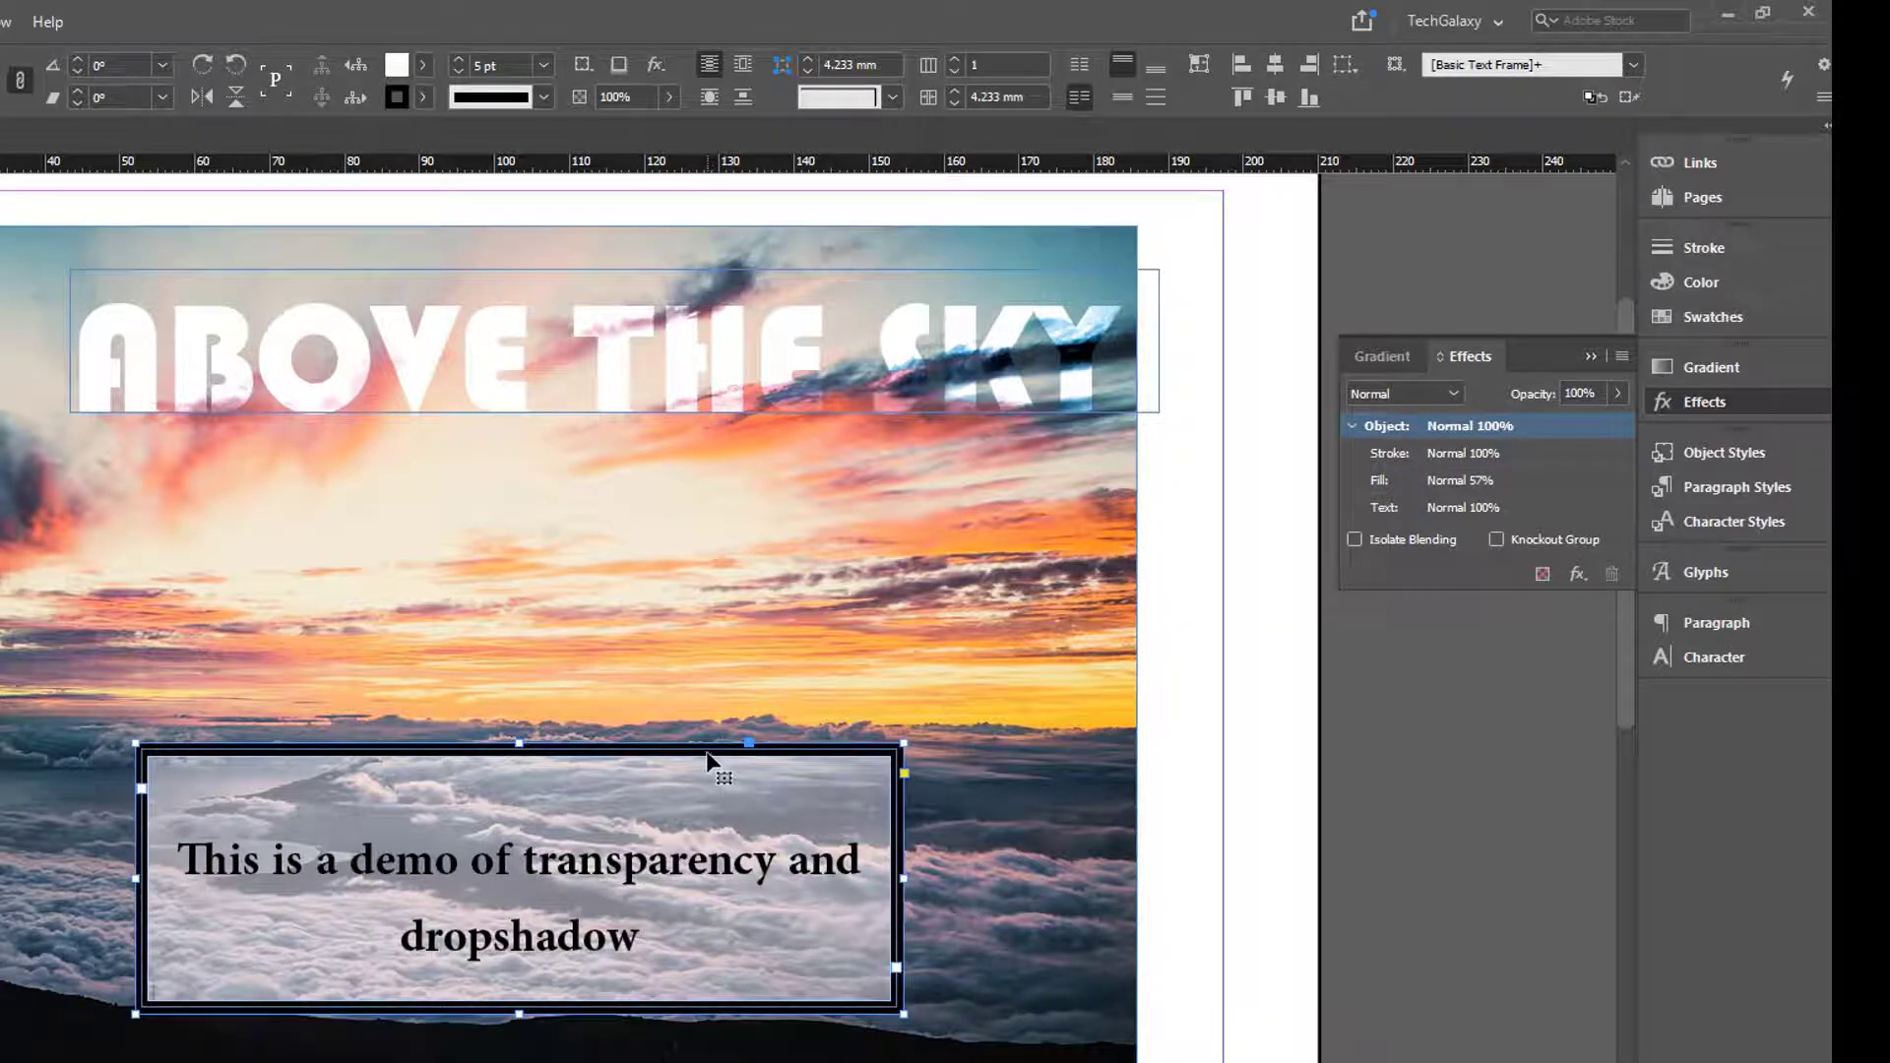
{"action": "left_click_drag", "start_coordinate": [709, 764], "coordinate": [711, 772]}
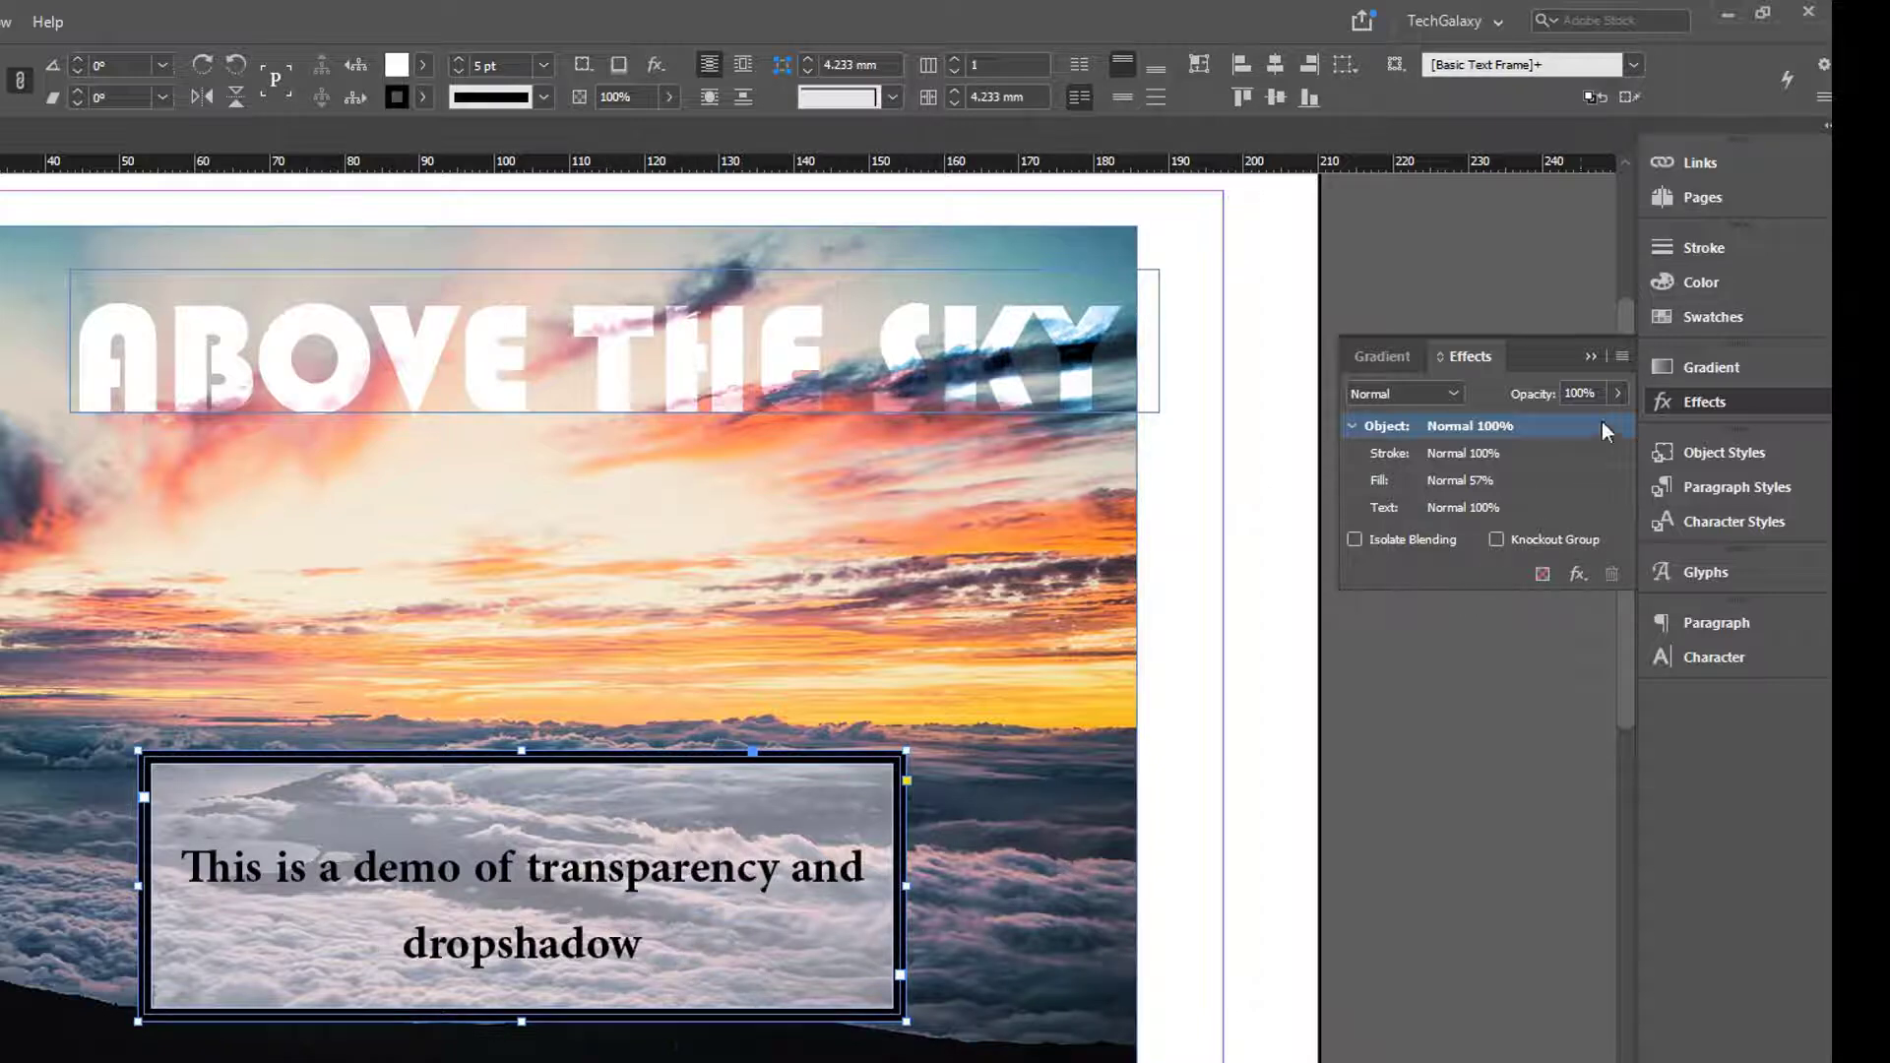
Restore the fill opacity of the bordered text frame to 100%
{"action": "left_click", "coordinate": [1618, 394]}
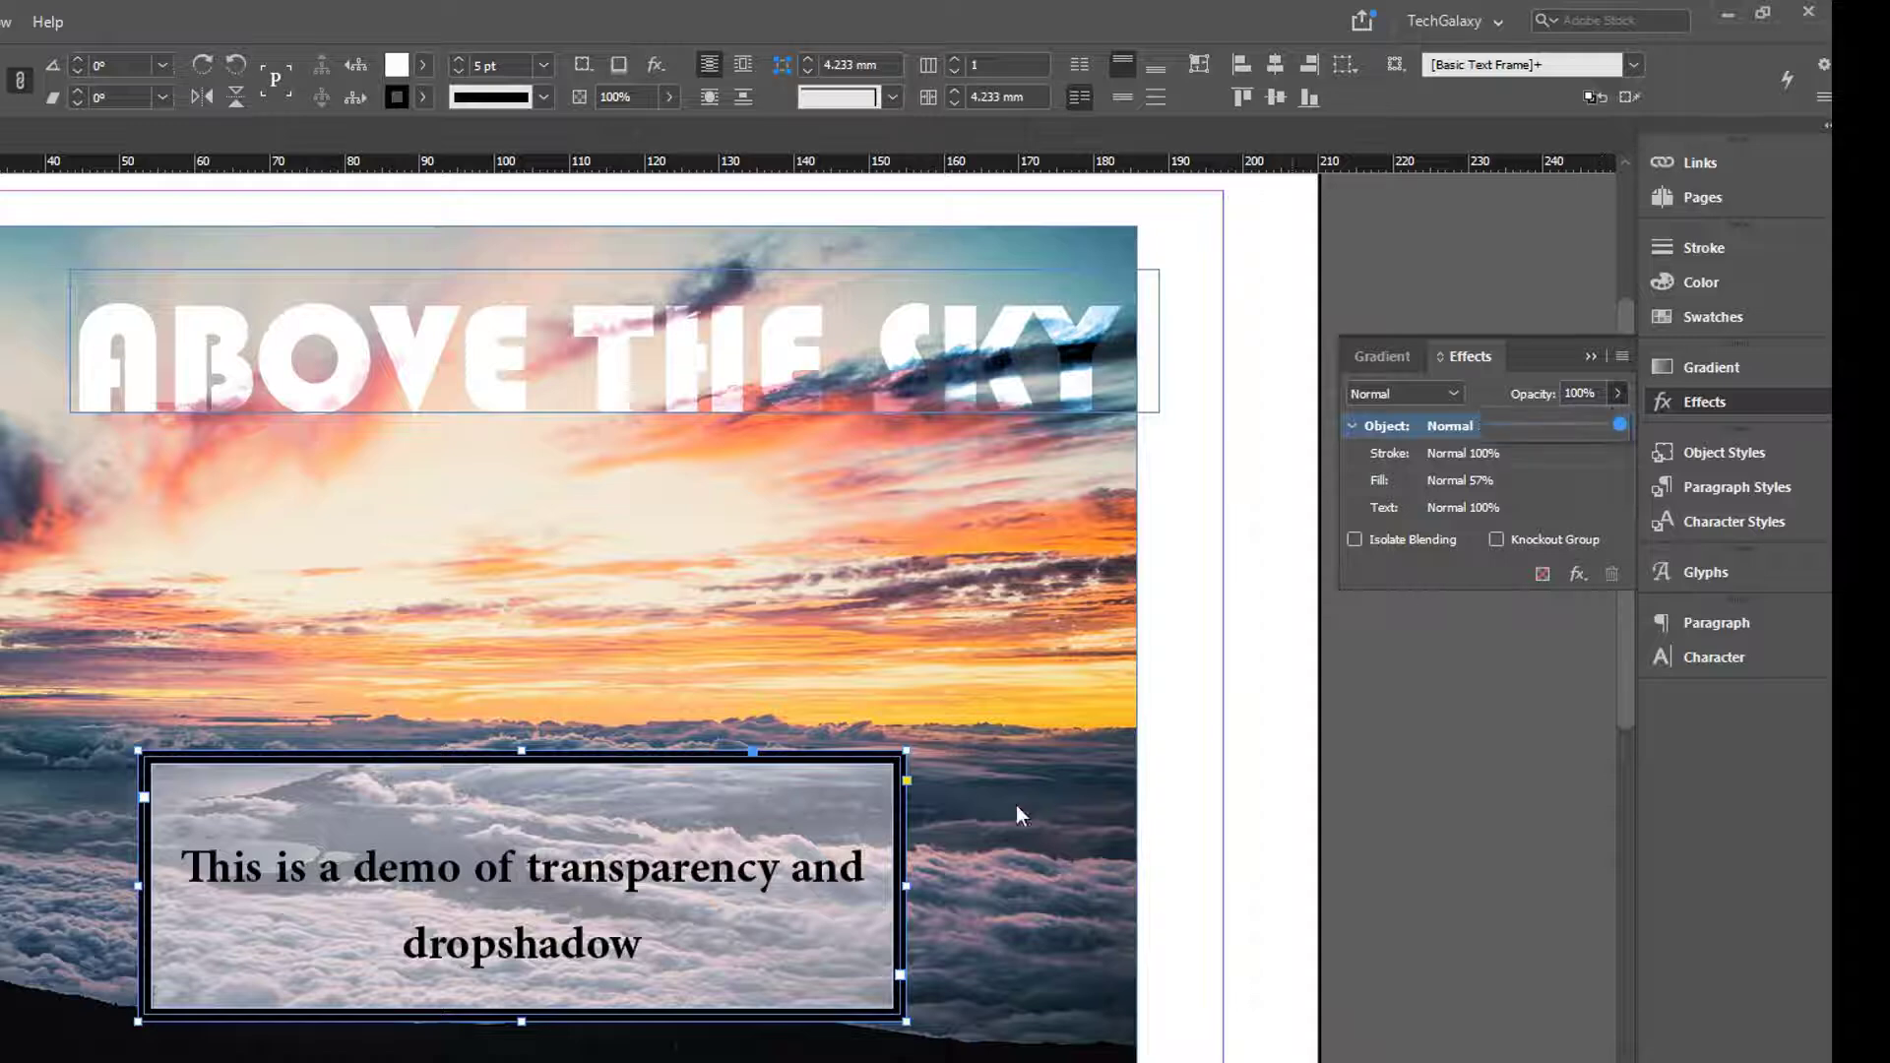
{"action": "left_click", "coordinate": [1468, 482]}
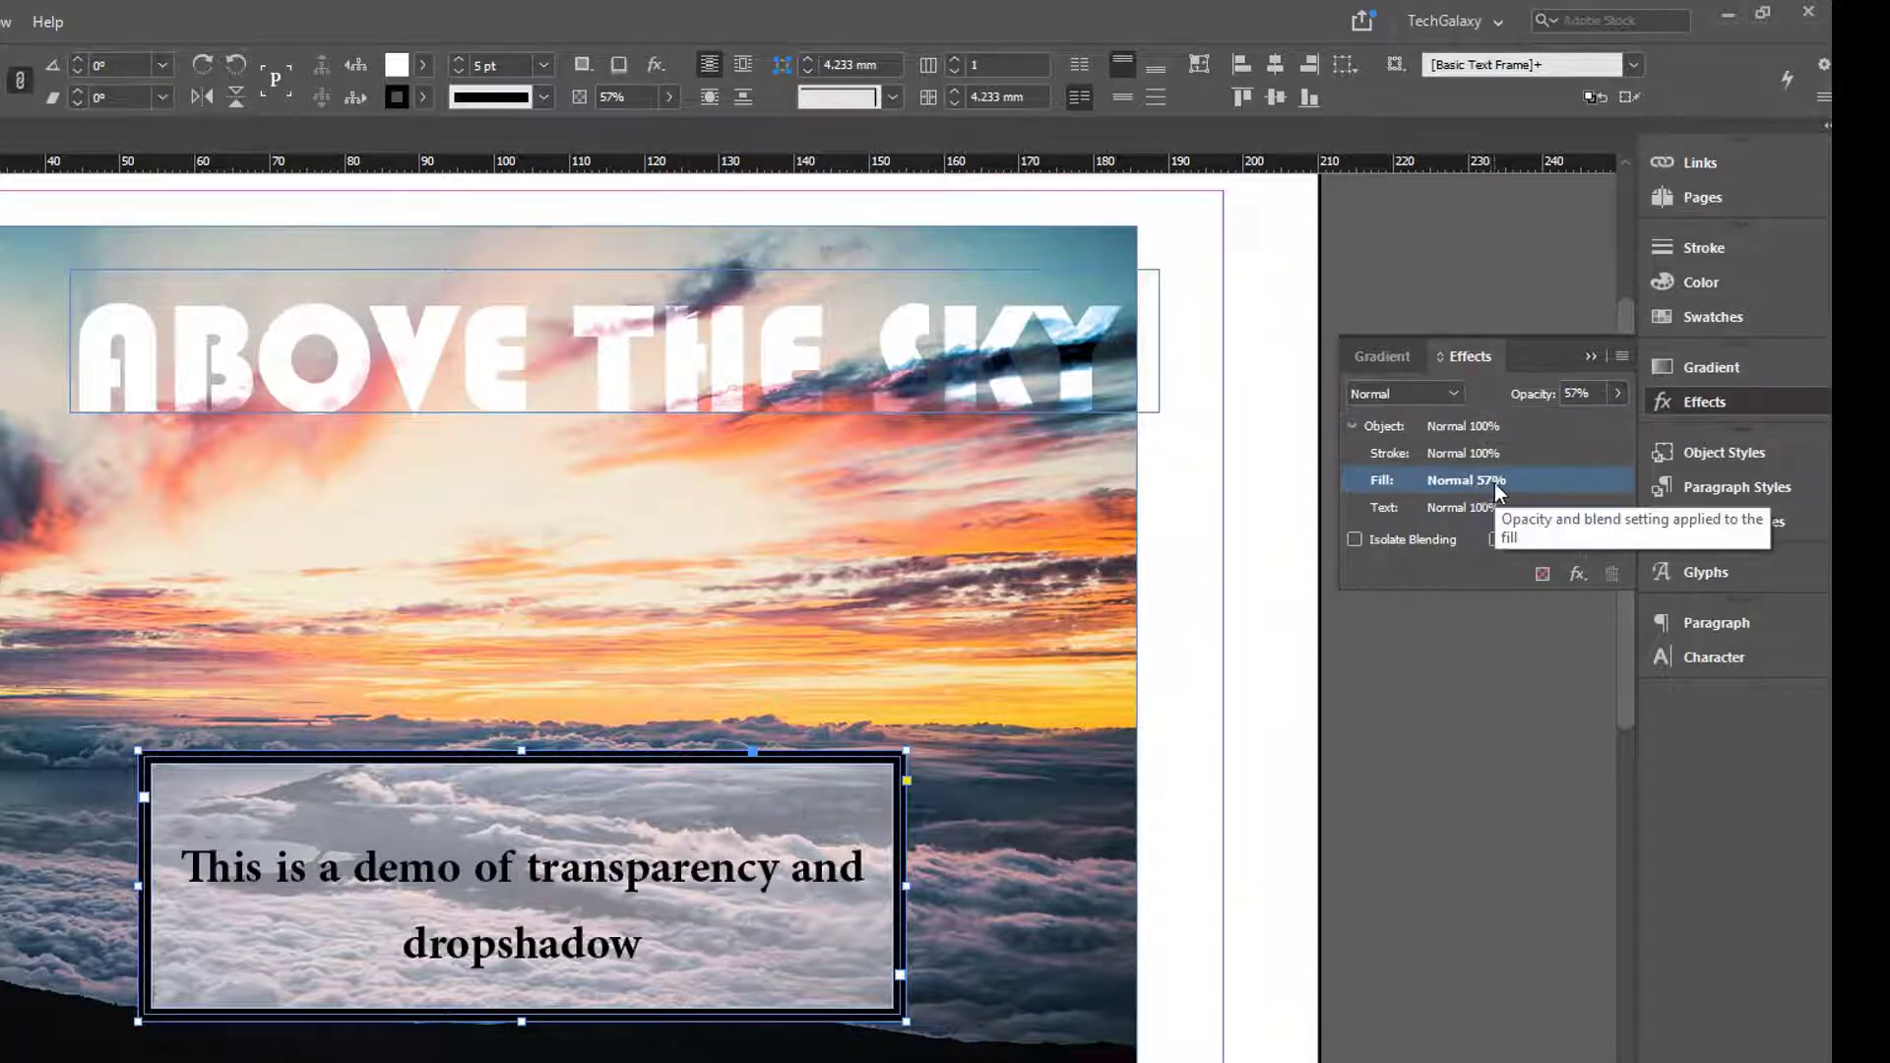
{"action": "left_click", "coordinate": [1617, 394]}
{"action": "left_click_drag", "start_coordinate": [1567, 427], "coordinate": [1646, 440]}
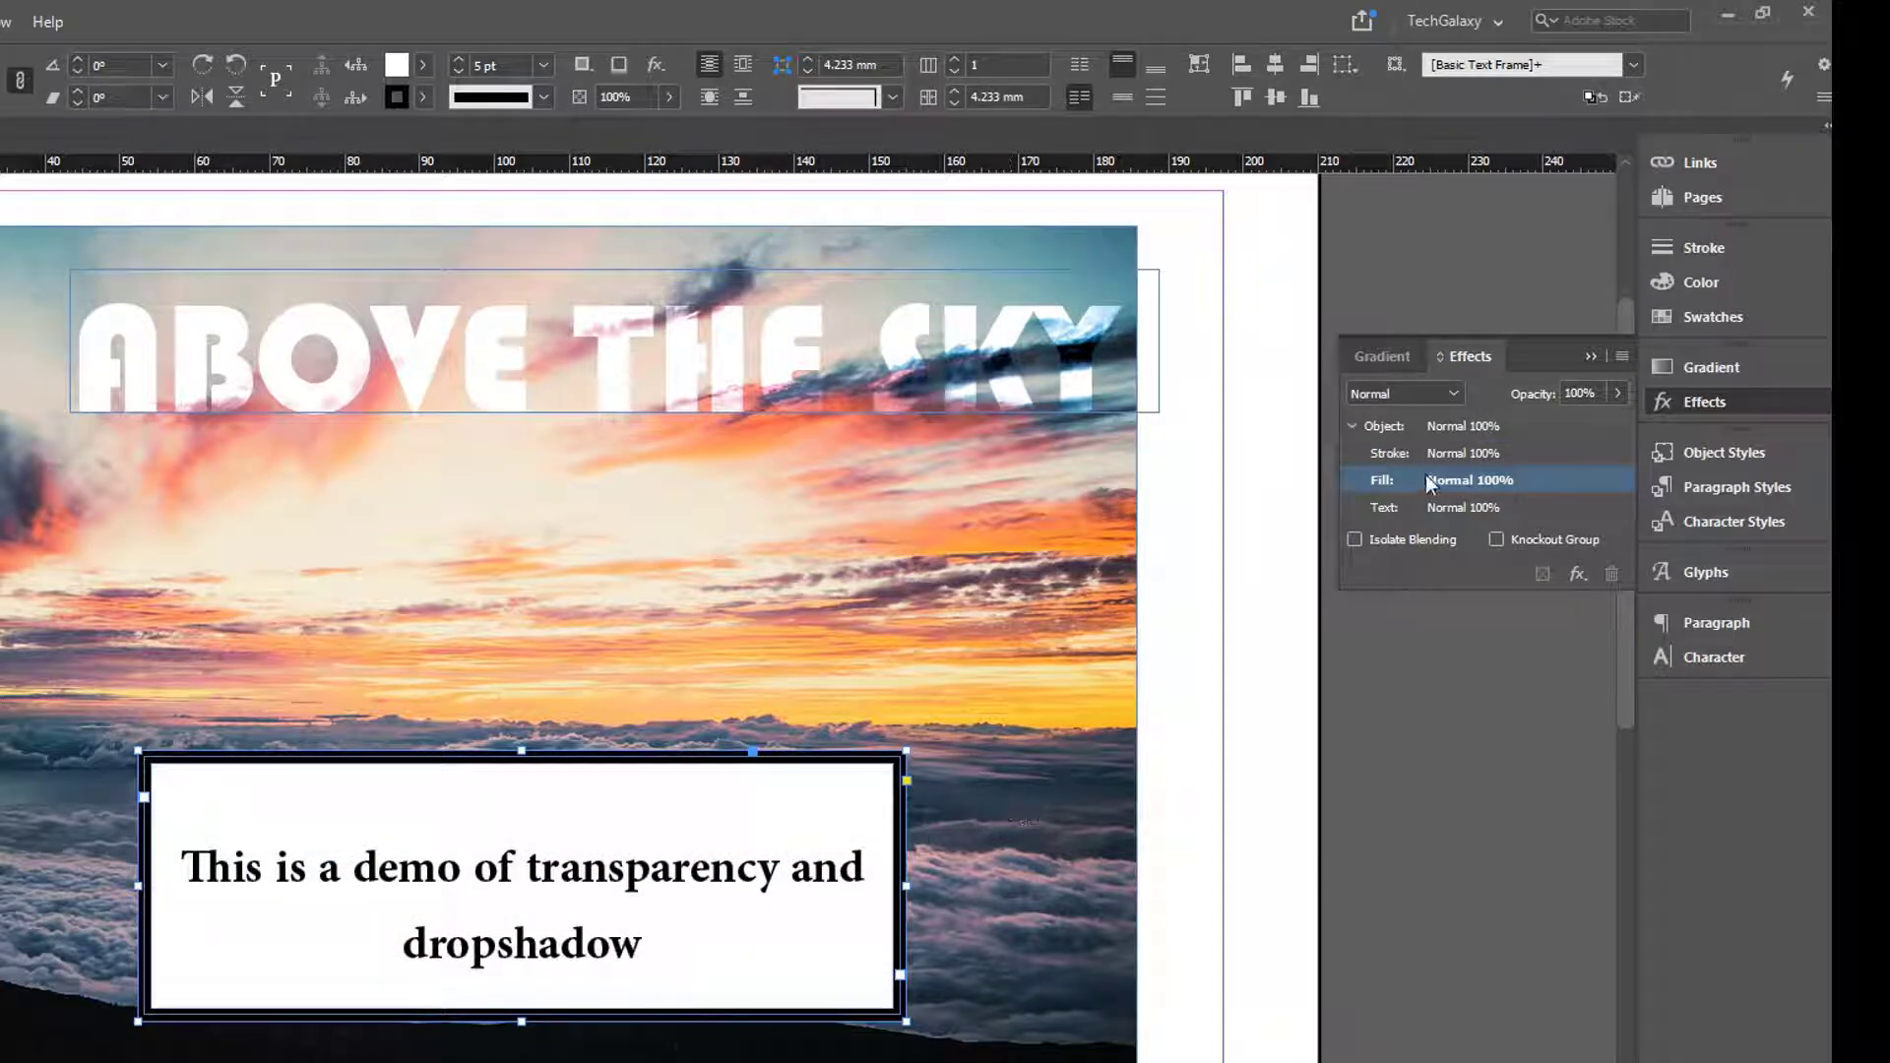
Try 50% opacity on the stroke of the bordered text frame and restore it to 100%
{"action": "left_click", "coordinate": [1457, 453]}
{"action": "left_click", "coordinate": [1618, 394]}
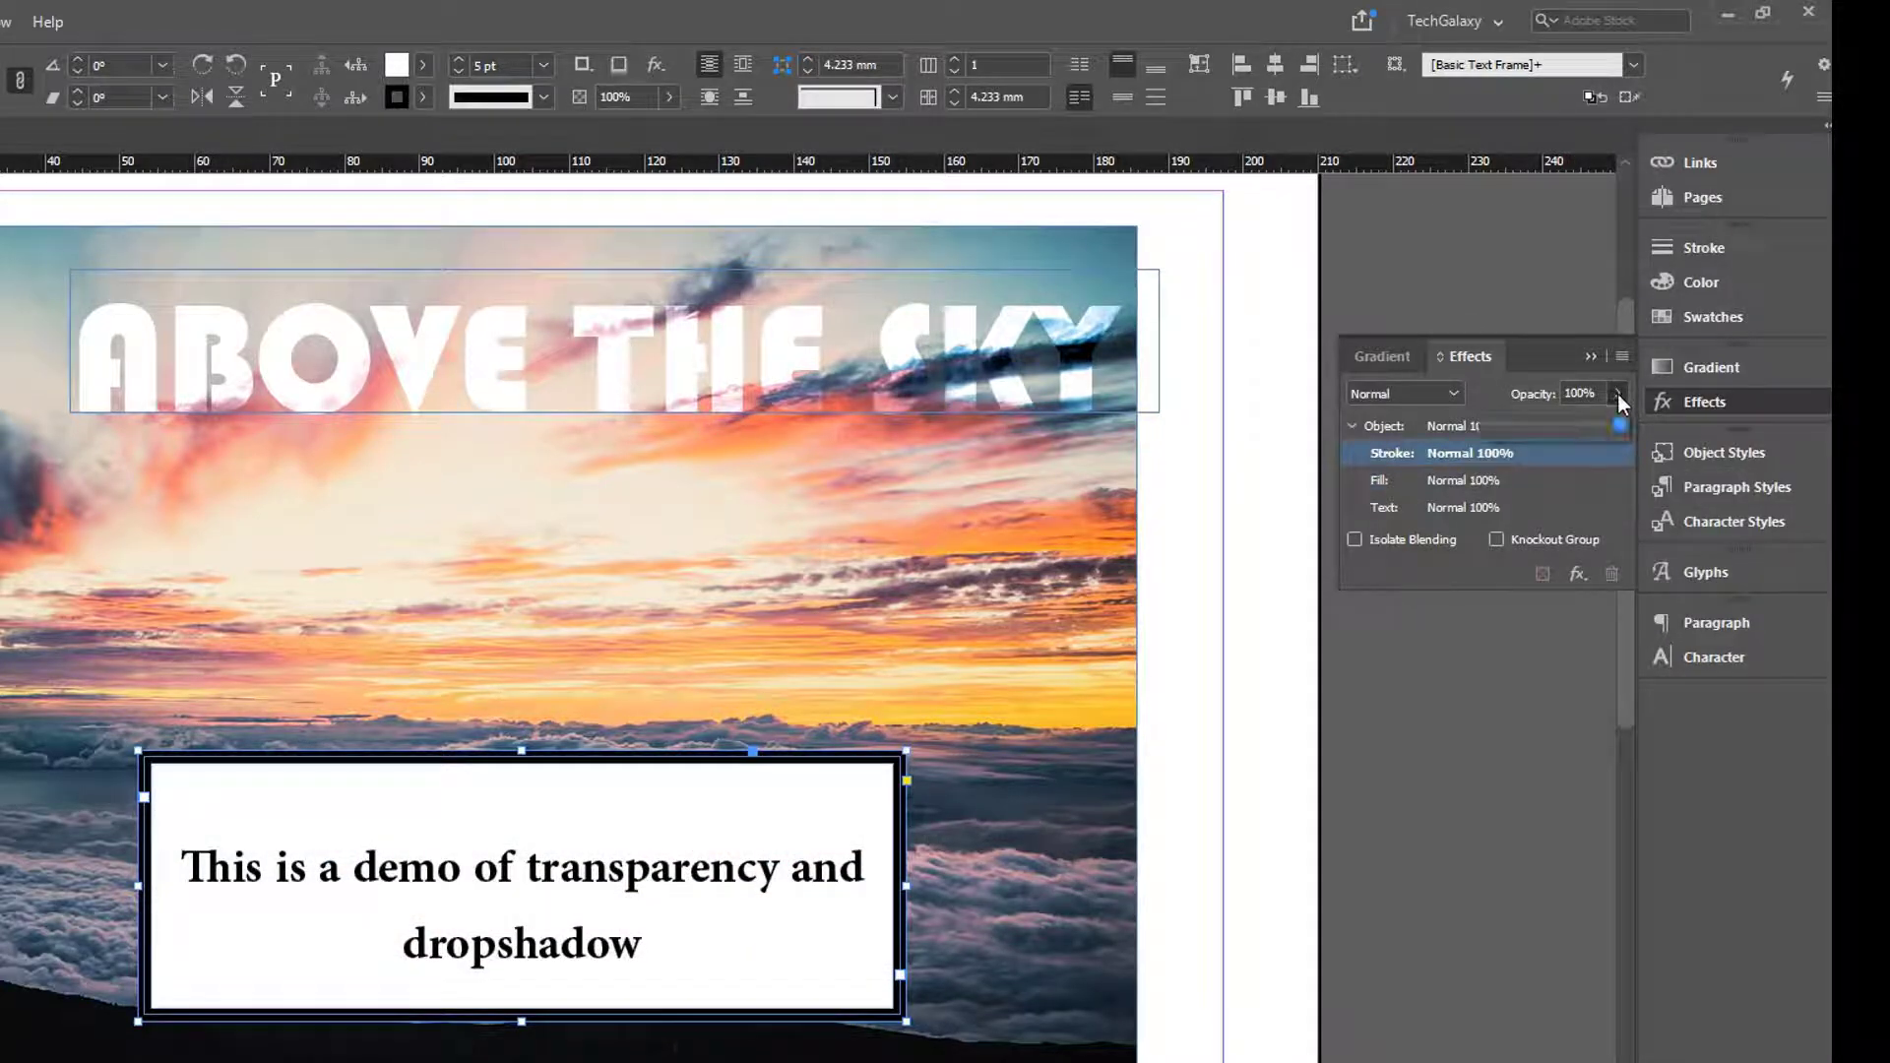
{"action": "mouse_move", "coordinate": [1620, 427]}
{"action": "left_mouse_down"}
{"action": "mouse_move", "coordinate": [1499, 450]}
{"action": "mouse_move", "coordinate": [1555, 457]}
{"action": "left_mouse_up"}
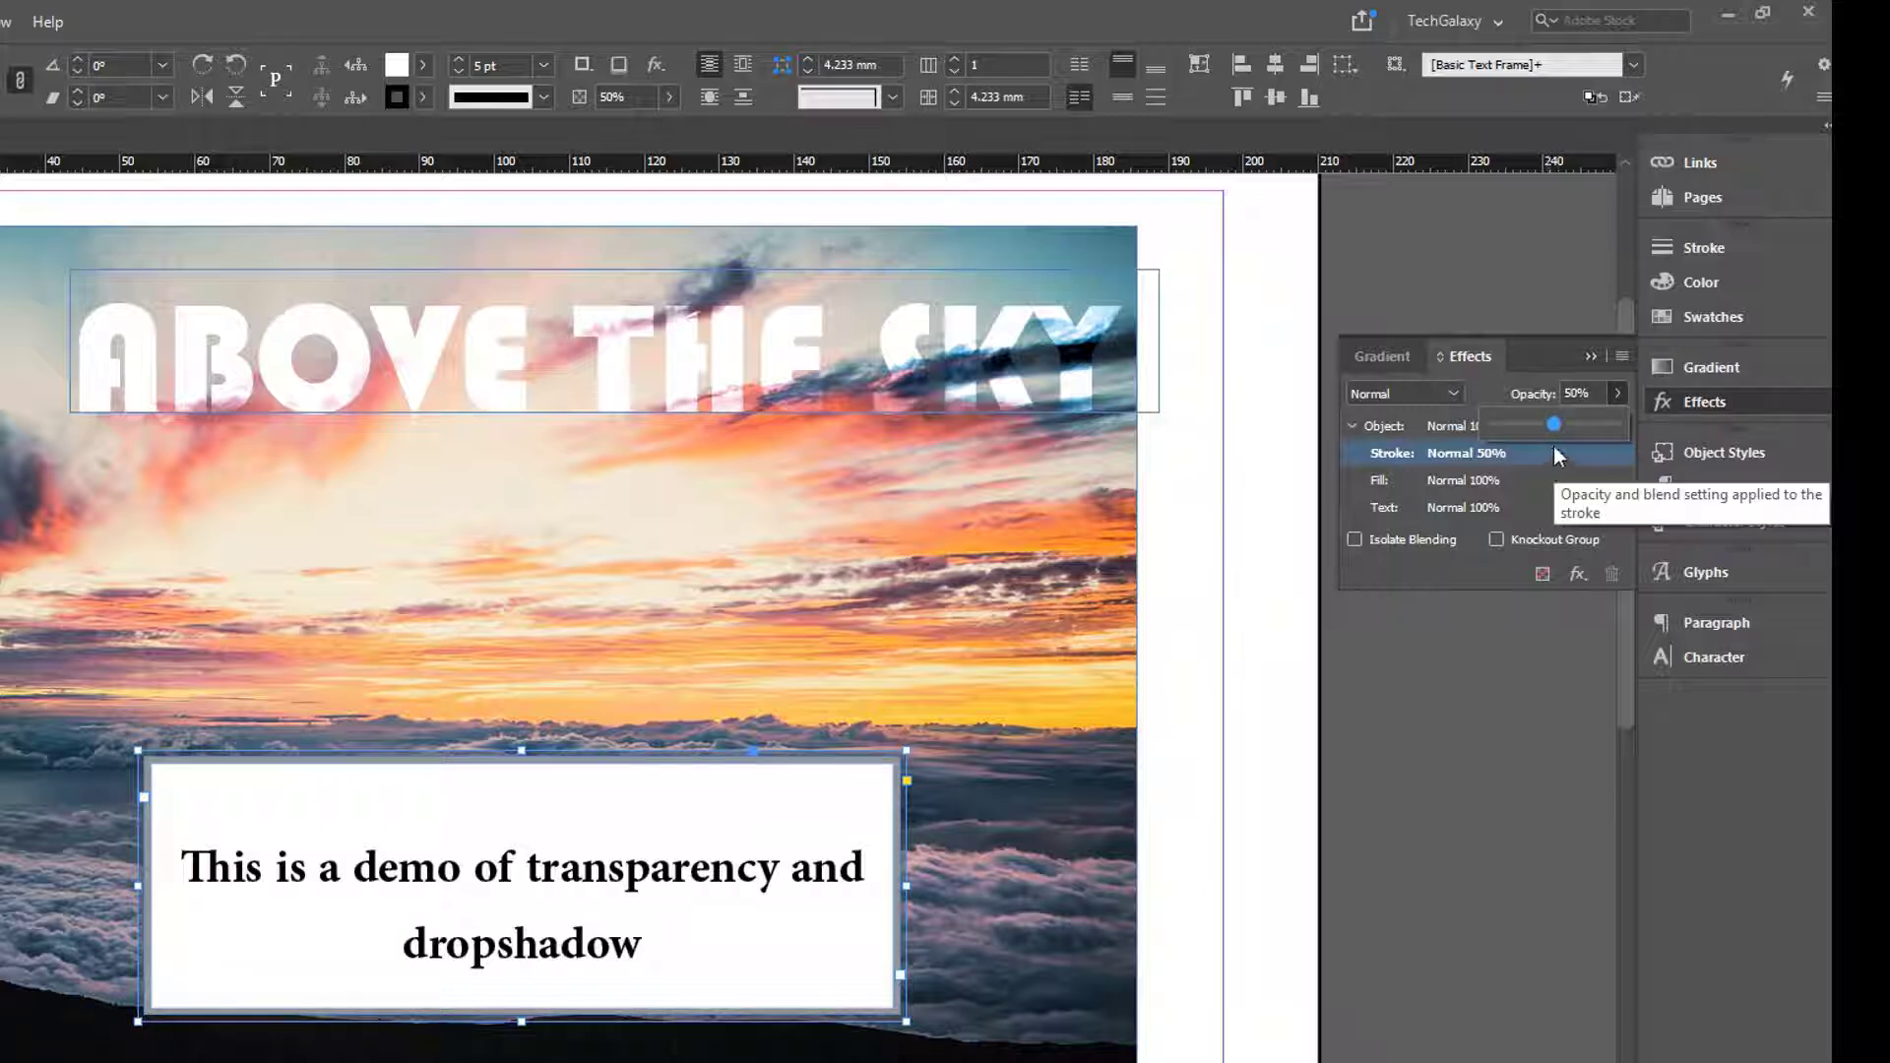
{"action": "mouse_move", "coordinate": [1556, 427]}
{"action": "left_mouse_down"}
{"action": "mouse_move", "coordinate": [1509, 433]}
{"action": "mouse_move", "coordinate": [1668, 451]}
{"action": "mouse_move", "coordinate": [1471, 470]}
{"action": "mouse_move", "coordinate": [1563, 441]}
{"action": "mouse_move", "coordinate": [1481, 442]}
{"action": "mouse_move", "coordinate": [1715, 439]}
{"action": "mouse_move", "coordinate": [1538, 440]}
{"action": "mouse_move", "coordinate": [1673, 465]}
{"action": "left_mouse_up"}
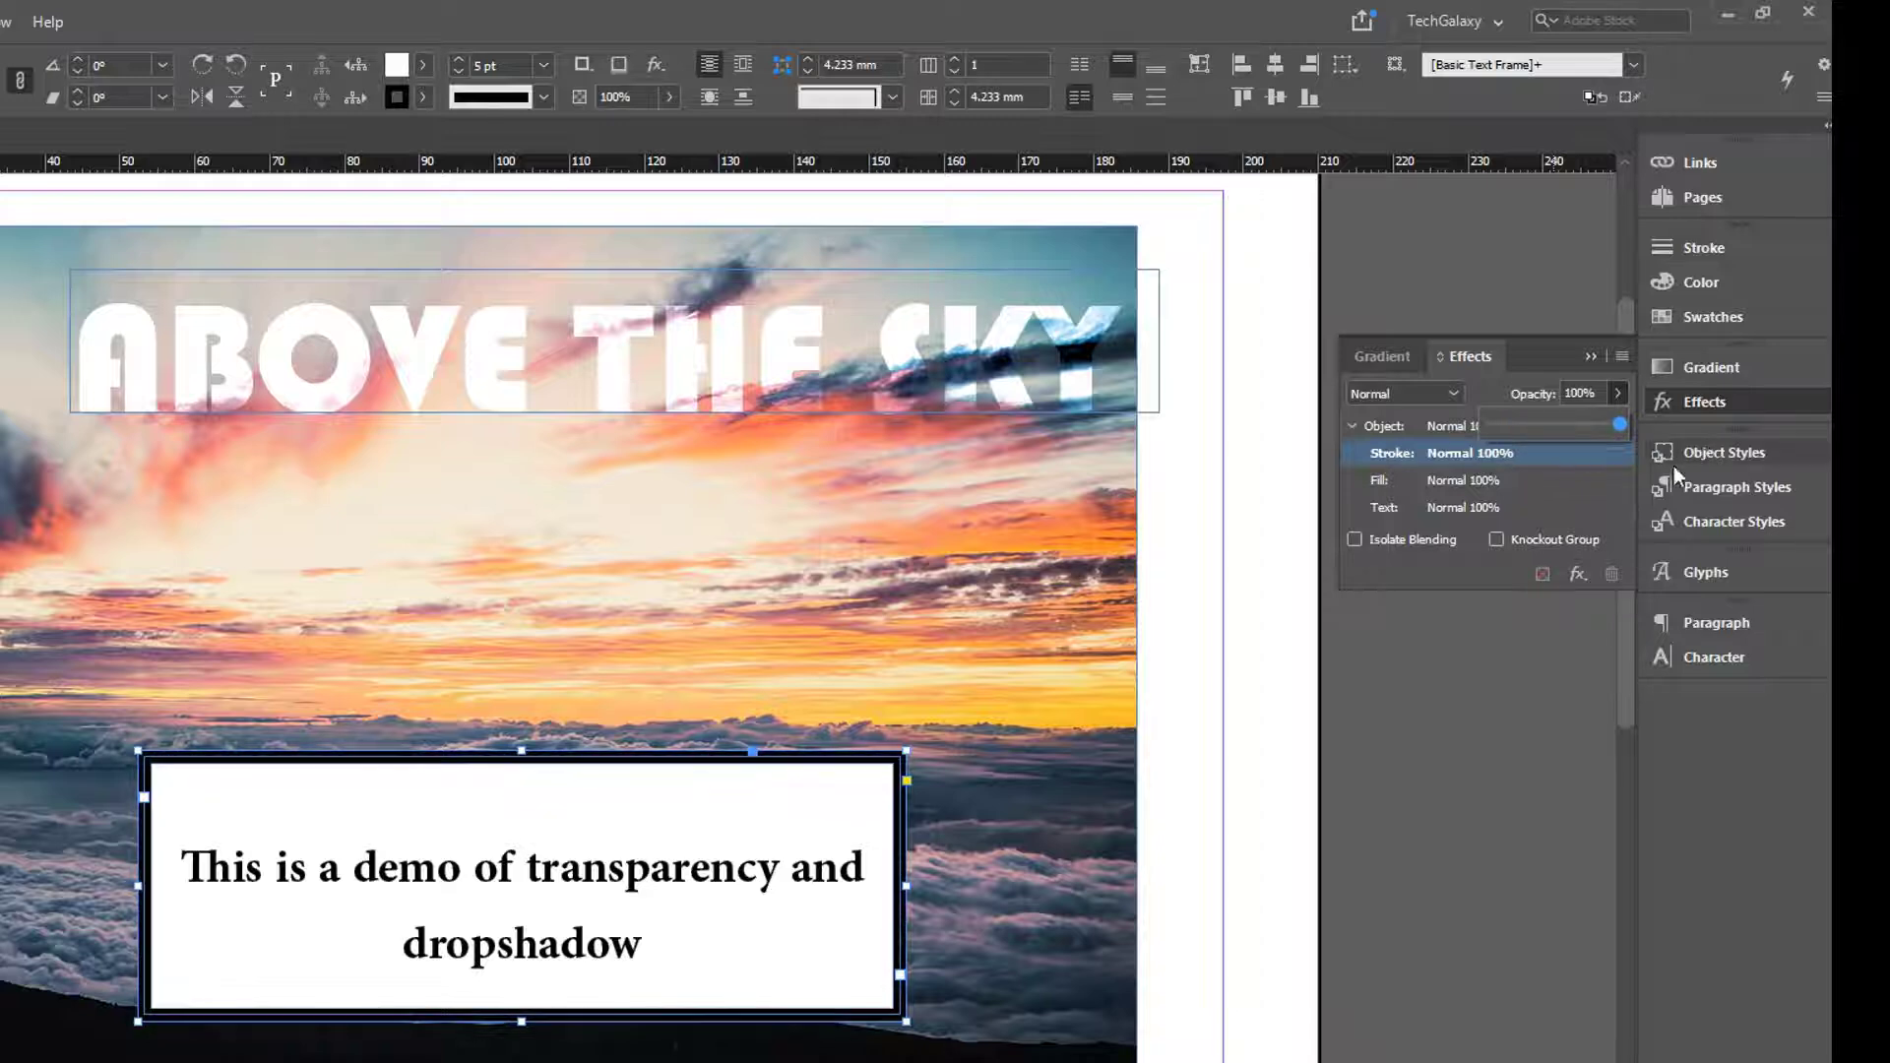
Try a lower opacity on only the text of the bordered frame and restore it to 100%
{"action": "left_click", "coordinate": [1482, 504]}
{"action": "left_click", "coordinate": [1616, 395]}
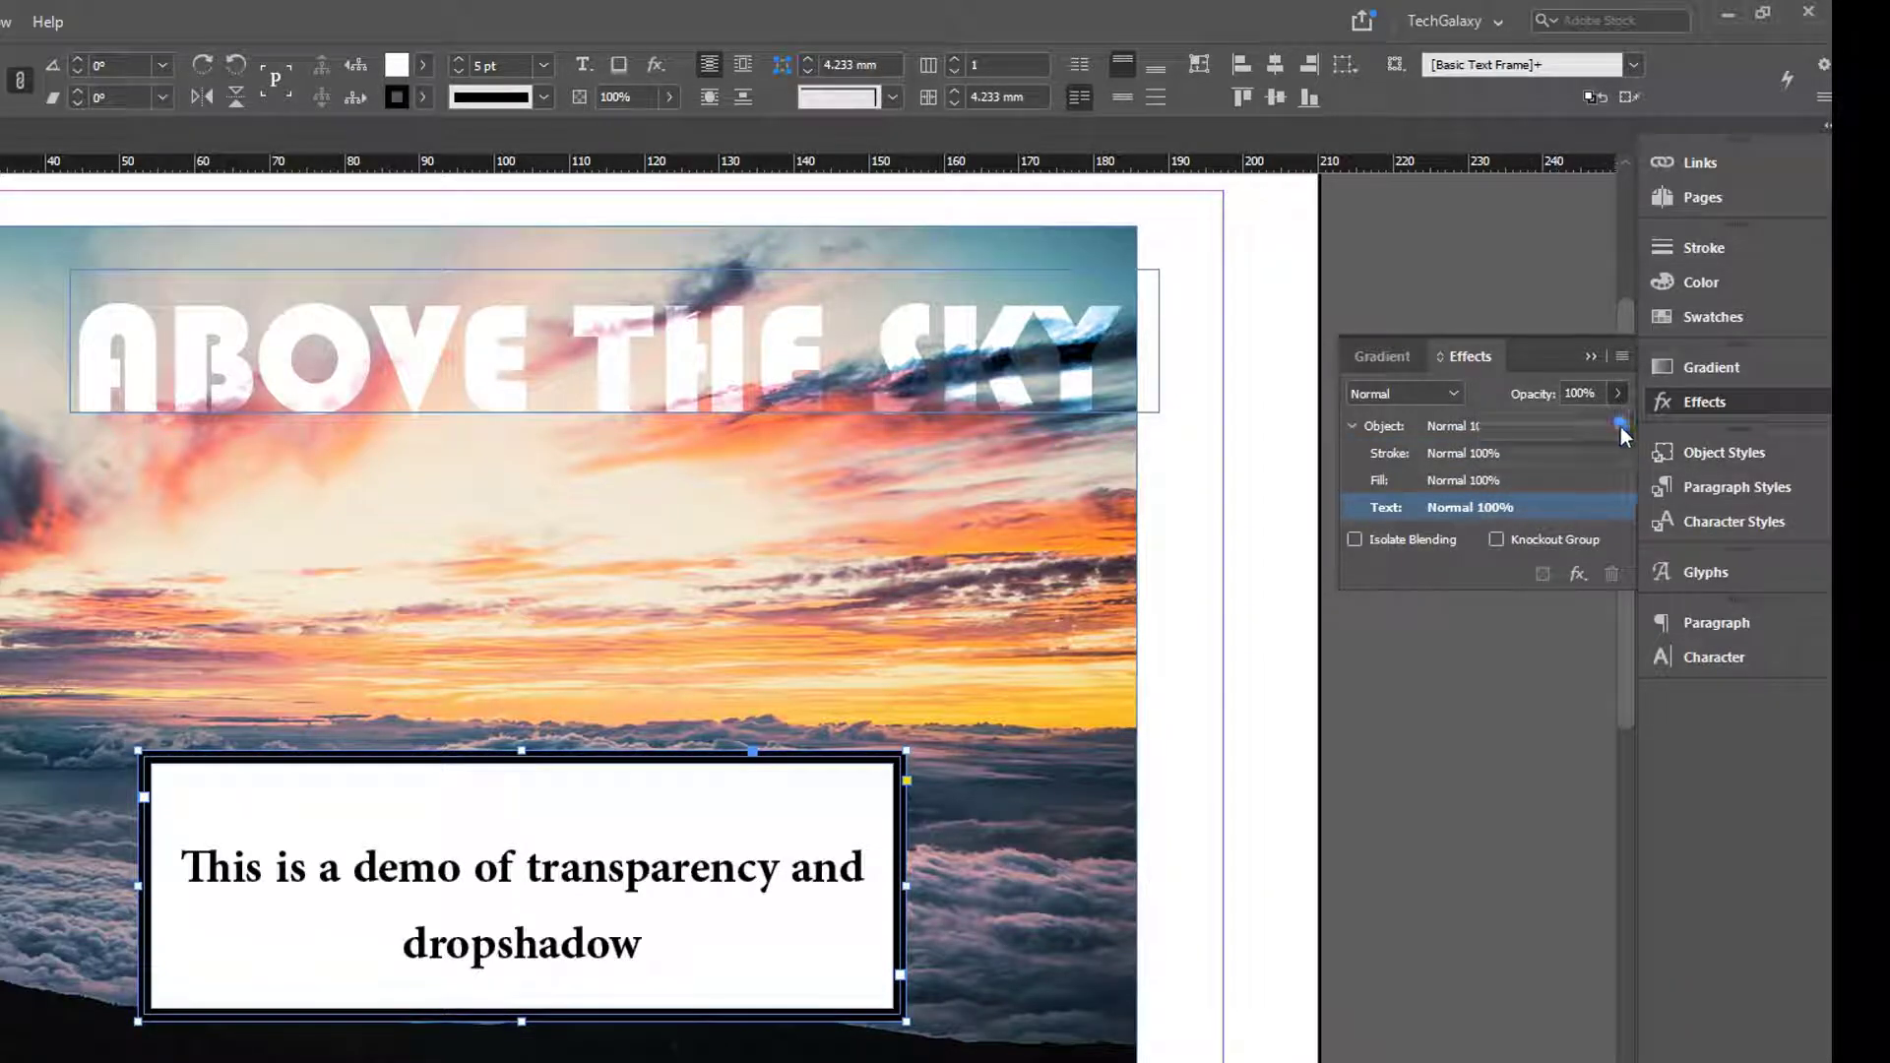
{"action": "left_click_drag", "start_coordinate": [1620, 428], "coordinate": [1646, 456]}
Reduce the fill opacity of the bordered text frame to 53%
{"action": "left_click", "coordinate": [1470, 480]}
{"action": "left_click", "coordinate": [1616, 395]}
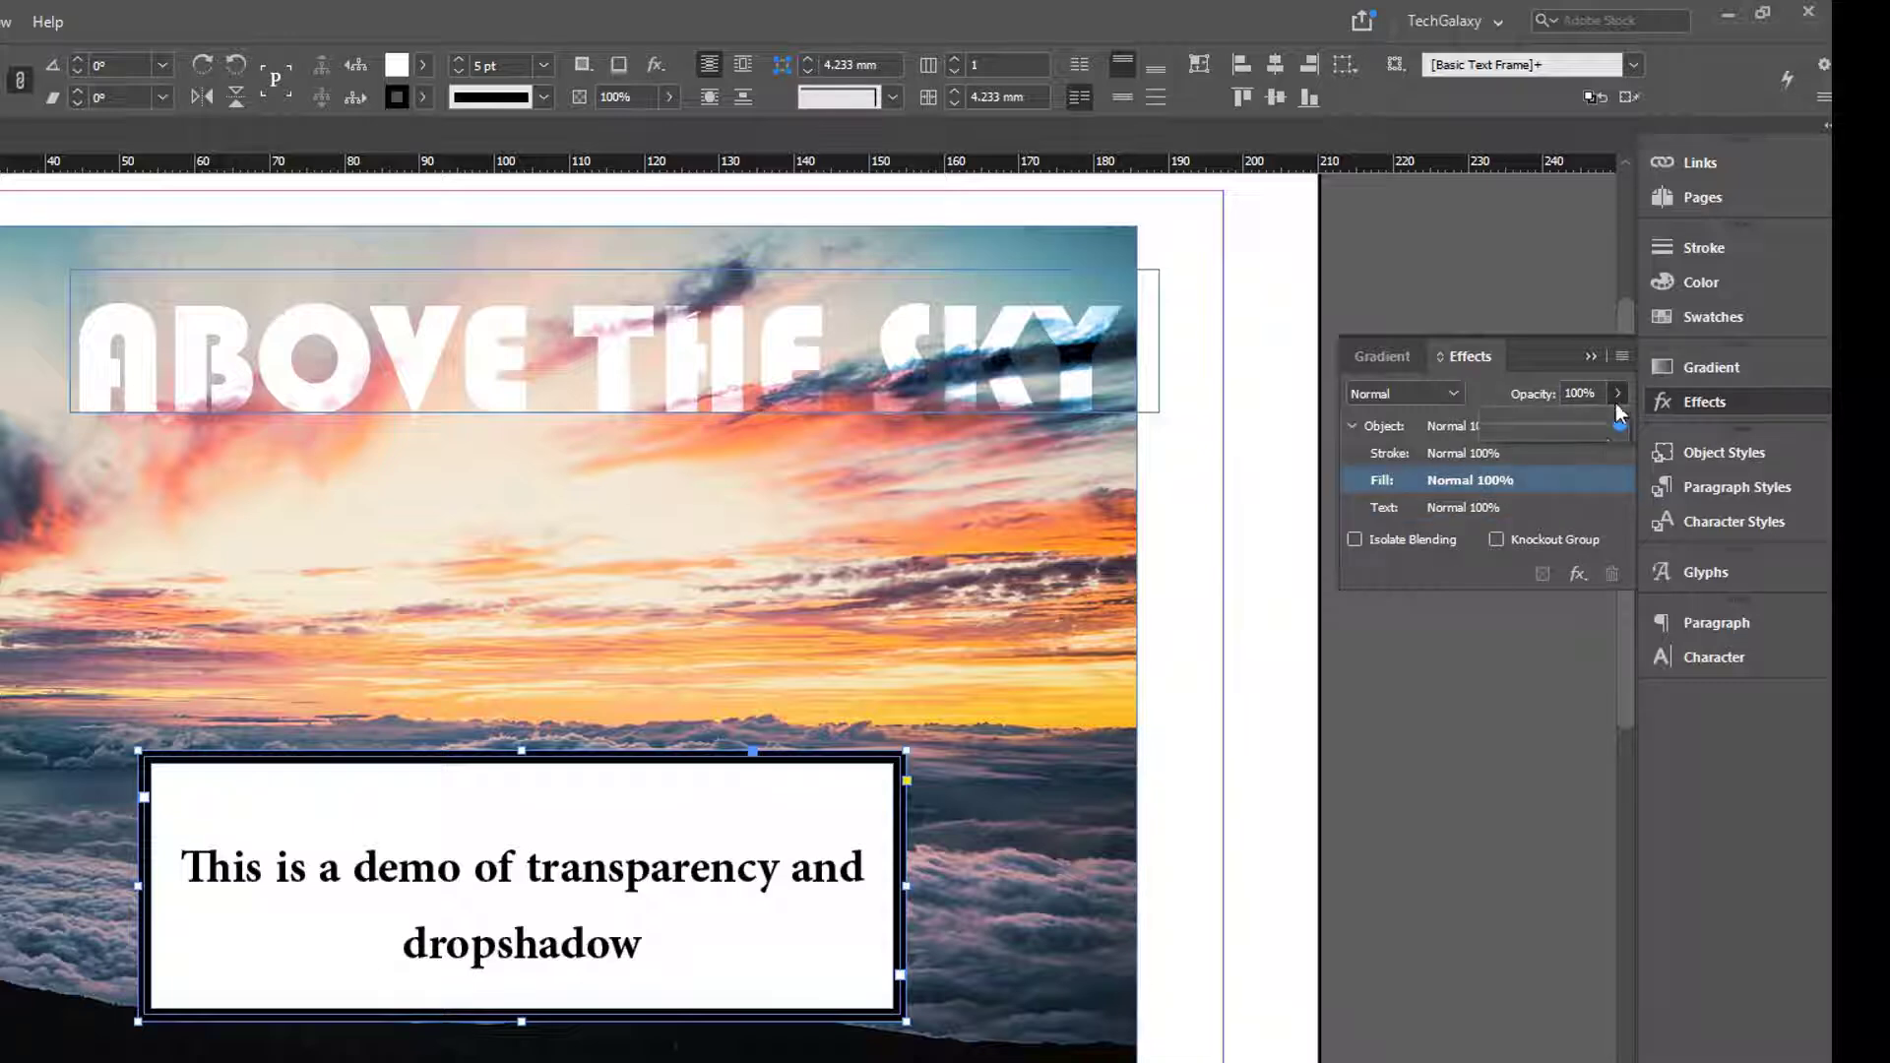
{"action": "left_click_drag", "start_coordinate": [1610, 431], "coordinate": [1556, 434]}
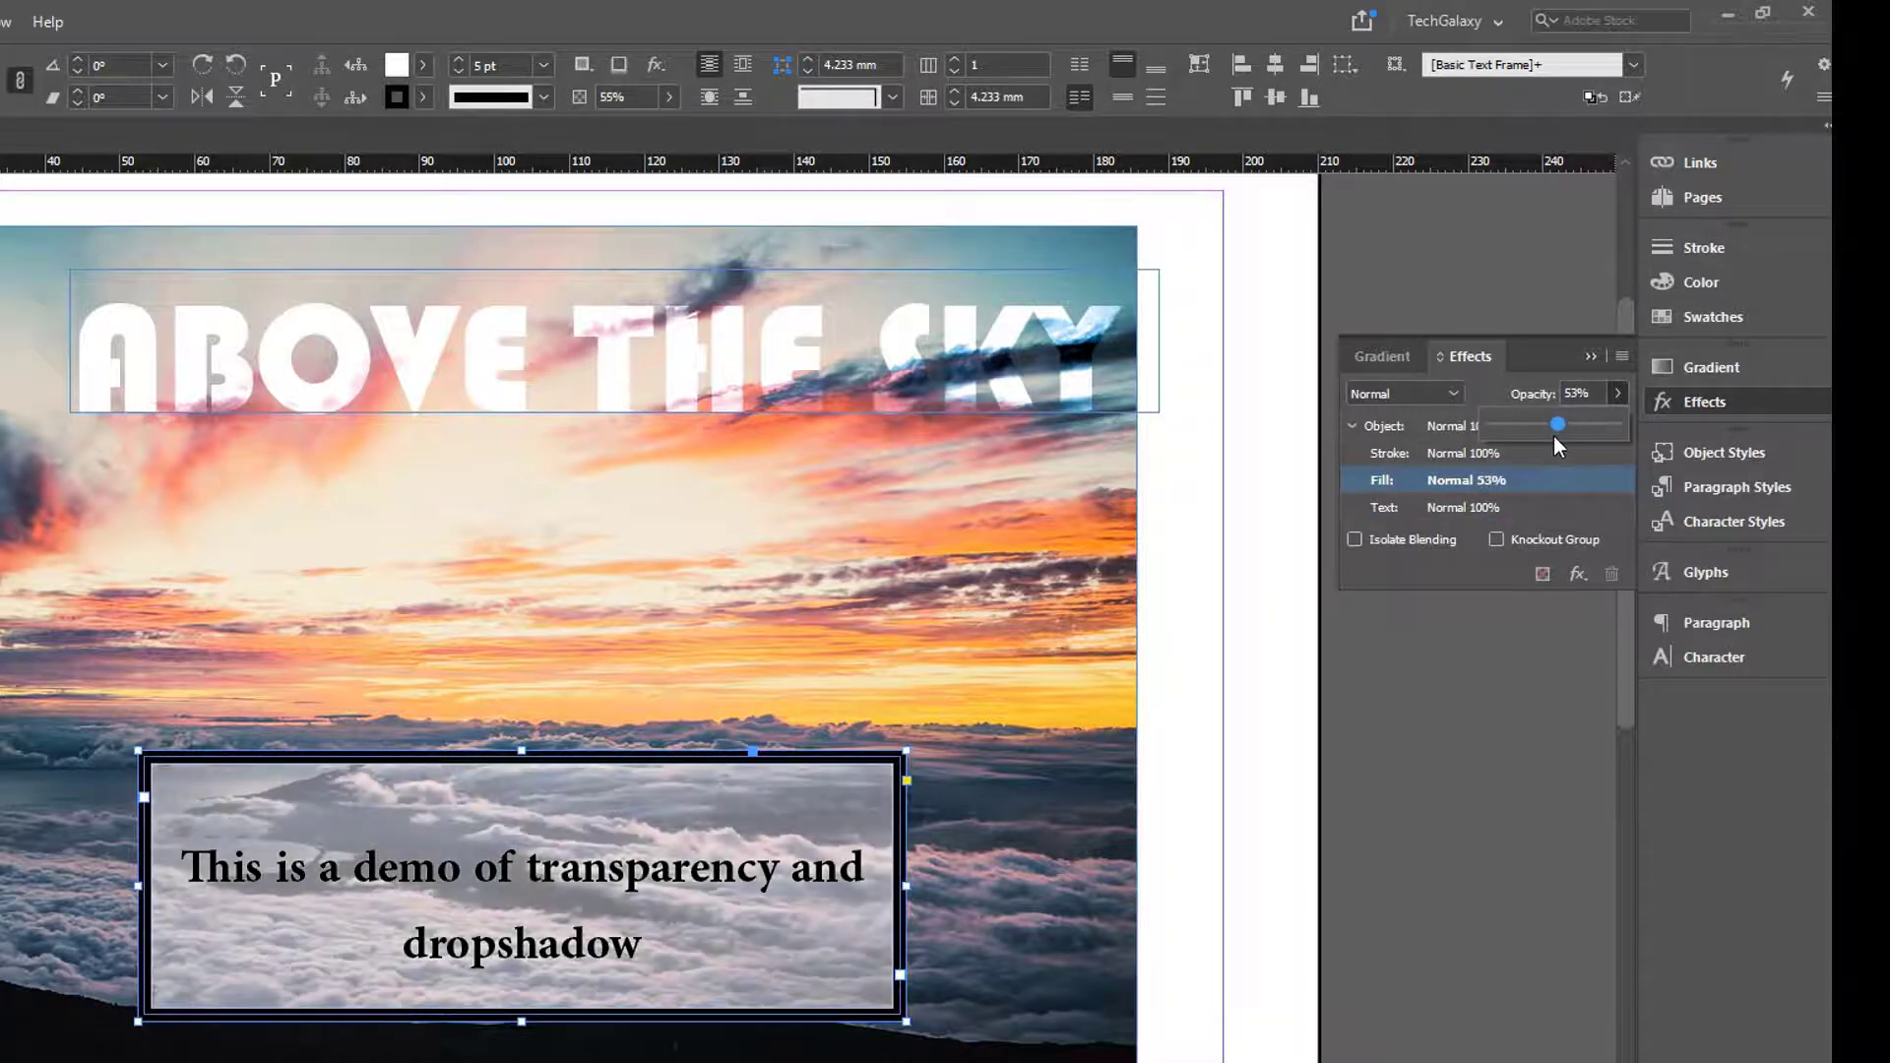
{"action": "left_click", "coordinate": [472, 772]}
Fill the bordered text frame with the C=100 M=0 Y=0 K=0 swatch, then try a swatch fill on the title frame and undo it
{"action": "left_click", "coordinate": [1698, 285]}
{"action": "left_click", "coordinate": [1515, 238]}
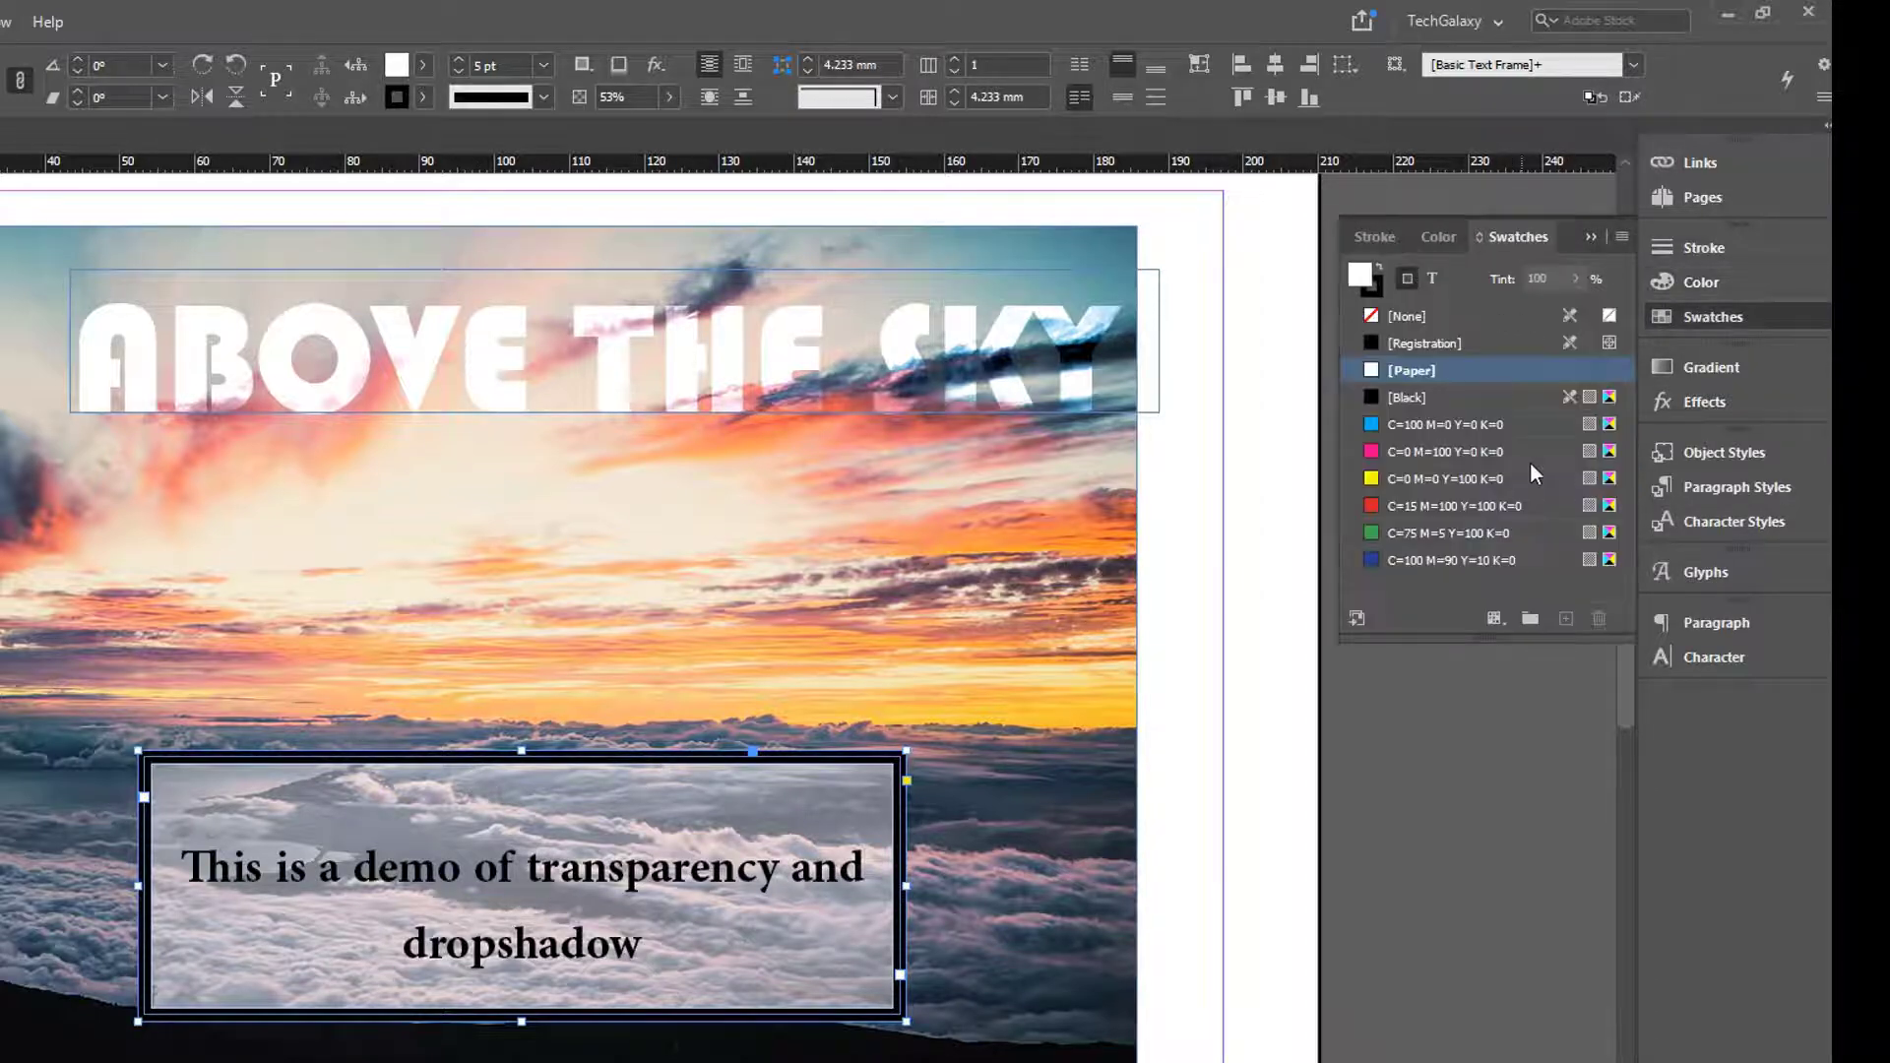
{"action": "left_click_drag", "start_coordinate": [1432, 431], "coordinate": [803, 806]}
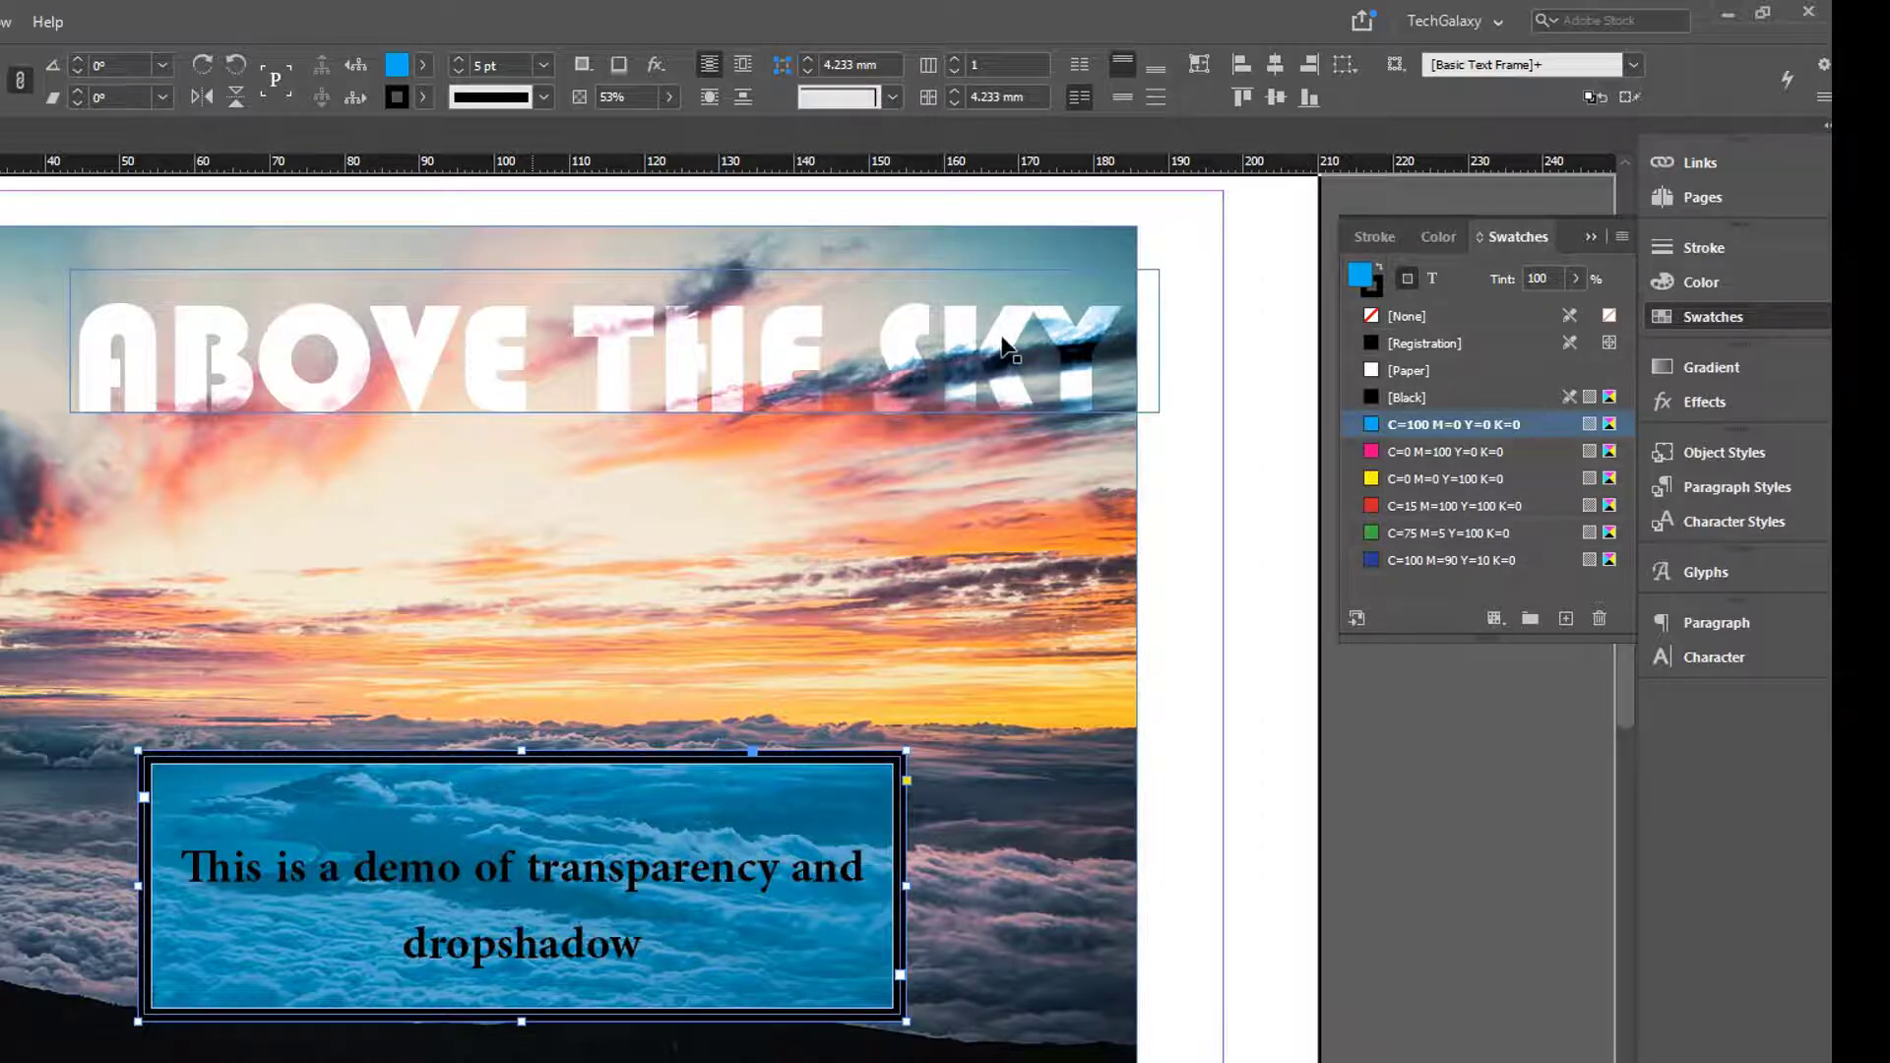
{"action": "left_click_drag", "start_coordinate": [1004, 344], "coordinate": [1008, 350]}
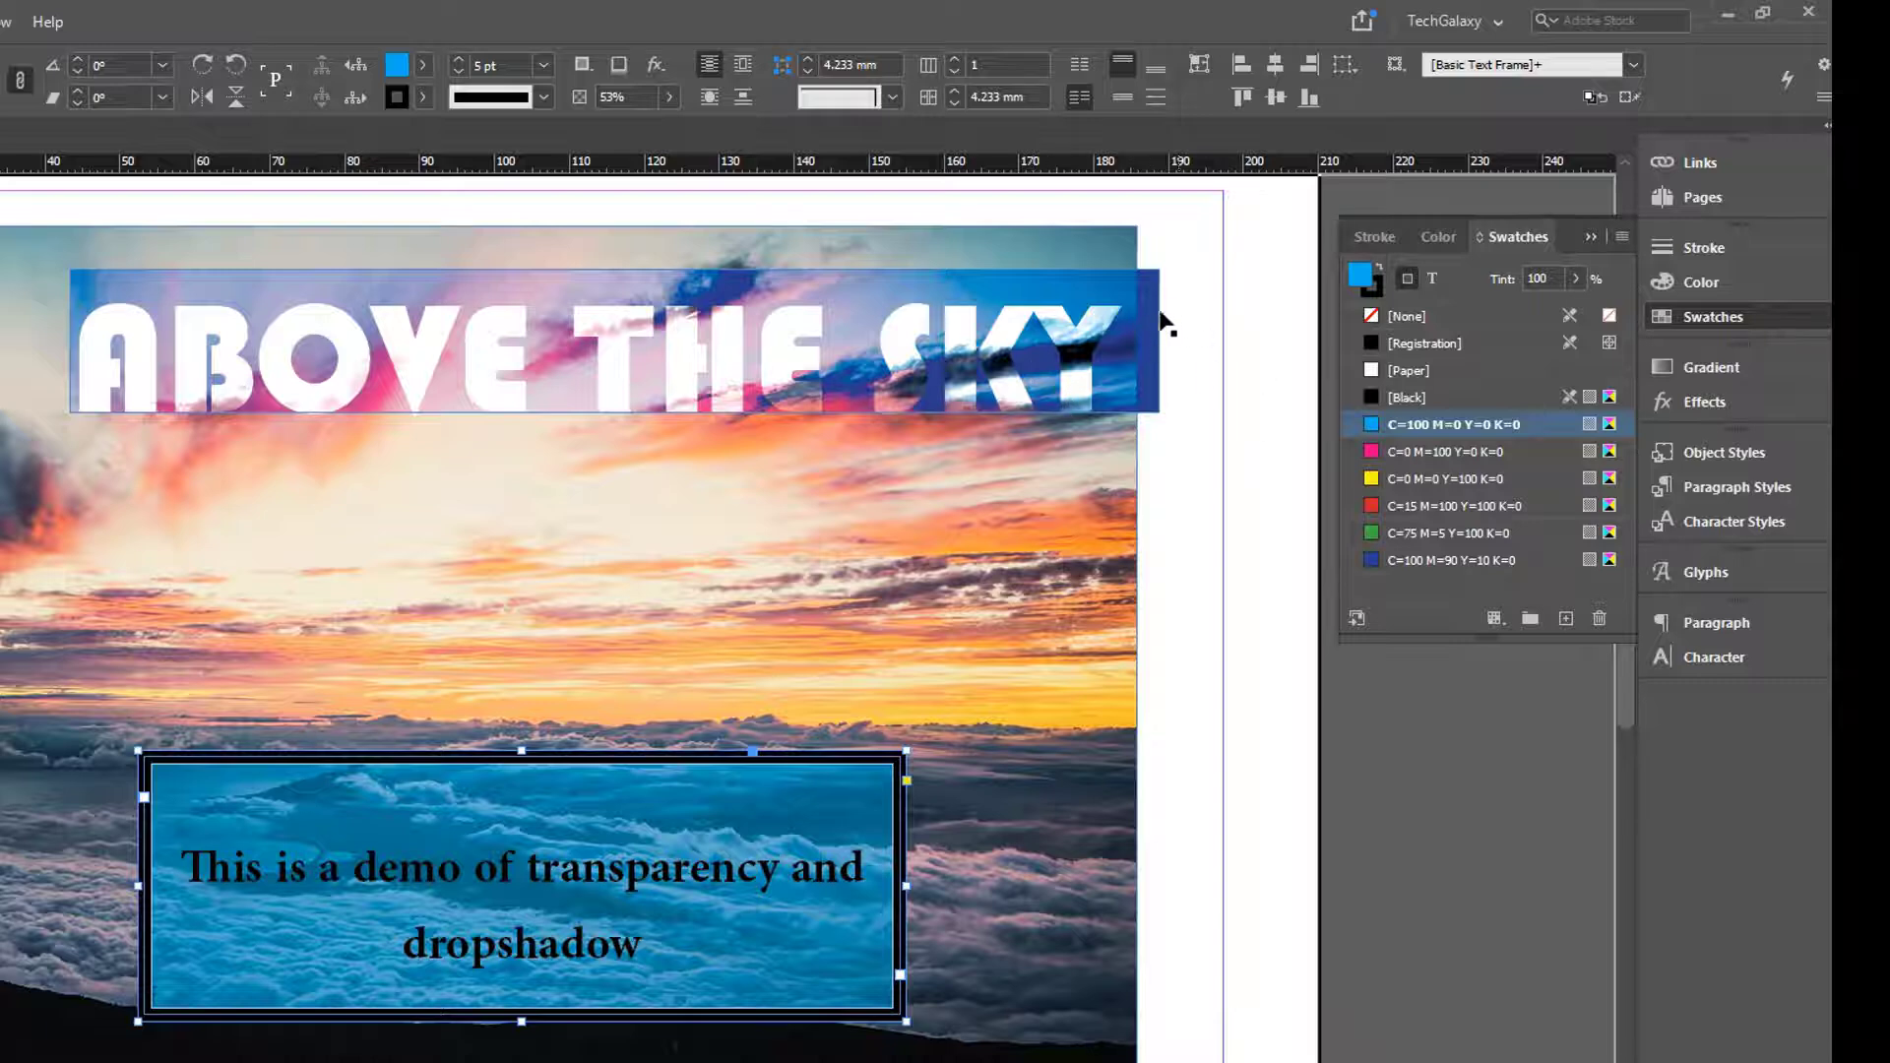
{"action": "key", "text": "ctrl+z"}
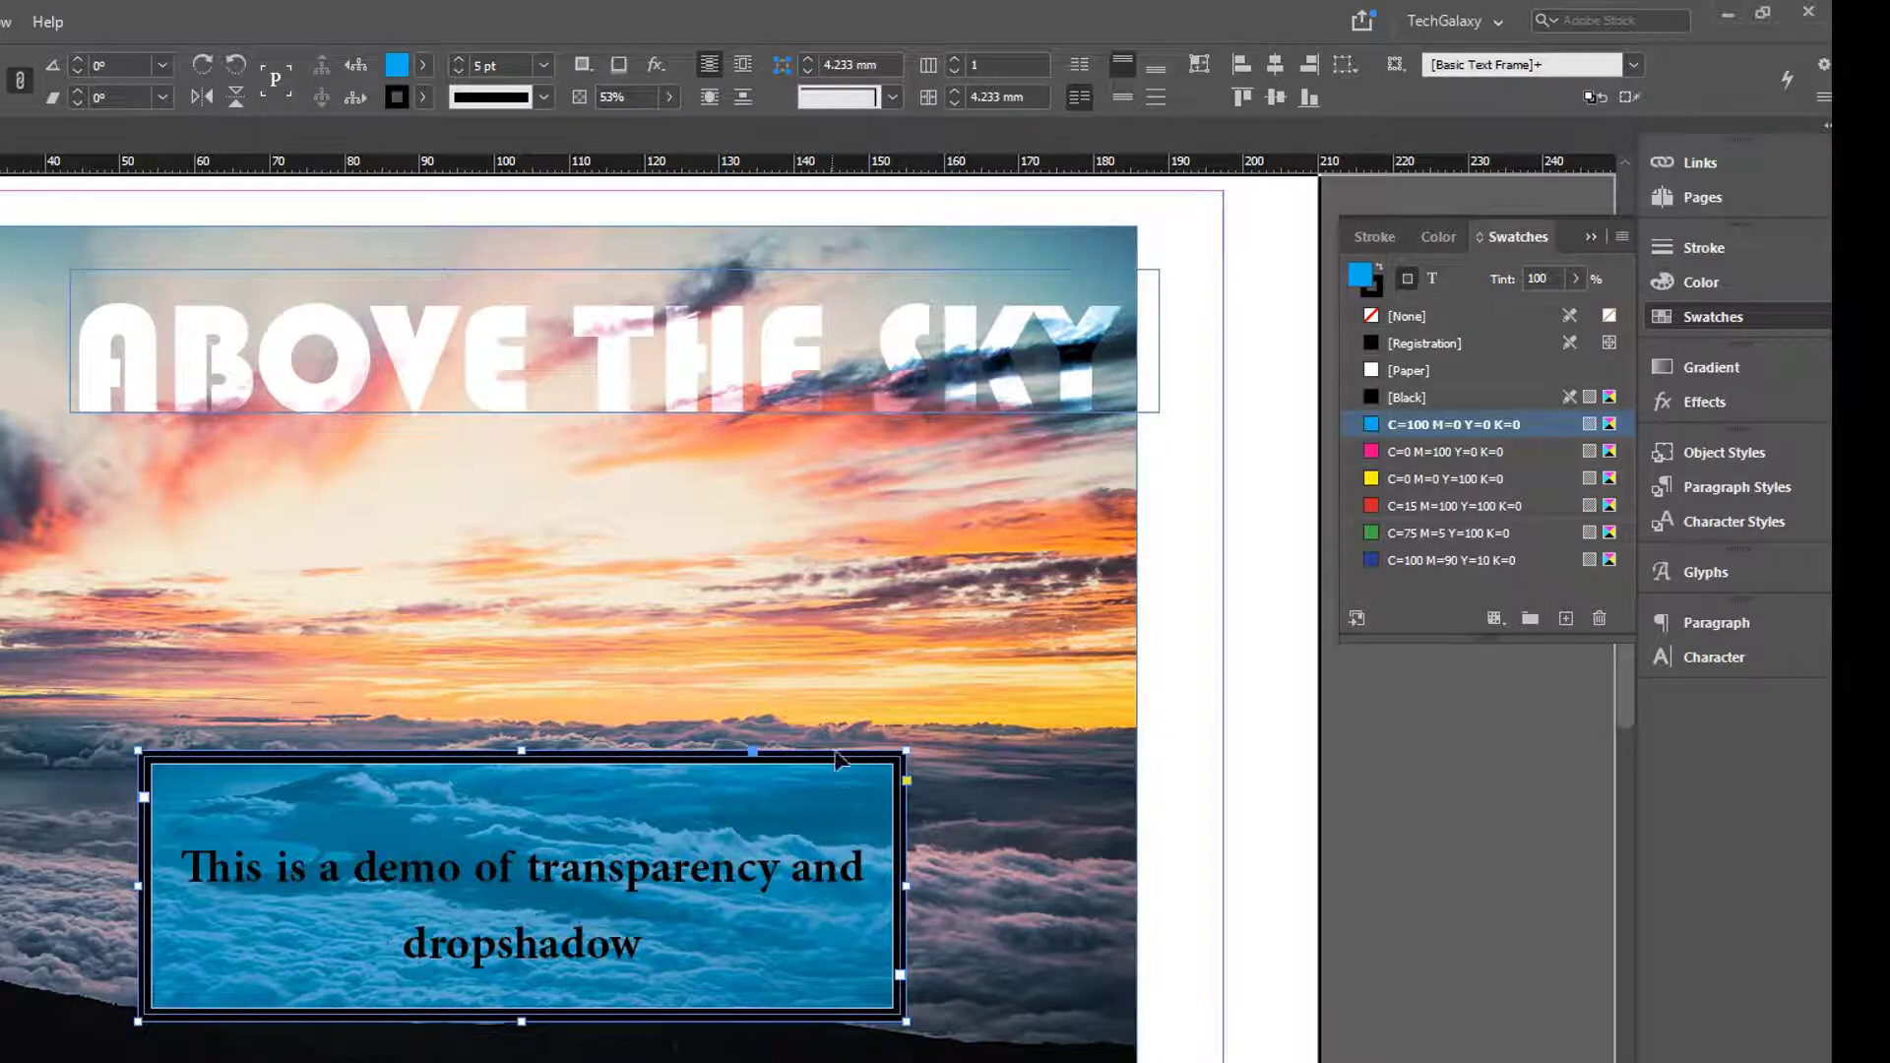
Move the bordered text frame up across the horizon and fill it with the [Paper] swatch
{"action": "left_click_drag", "start_coordinate": [813, 784], "coordinate": [801, 662]}
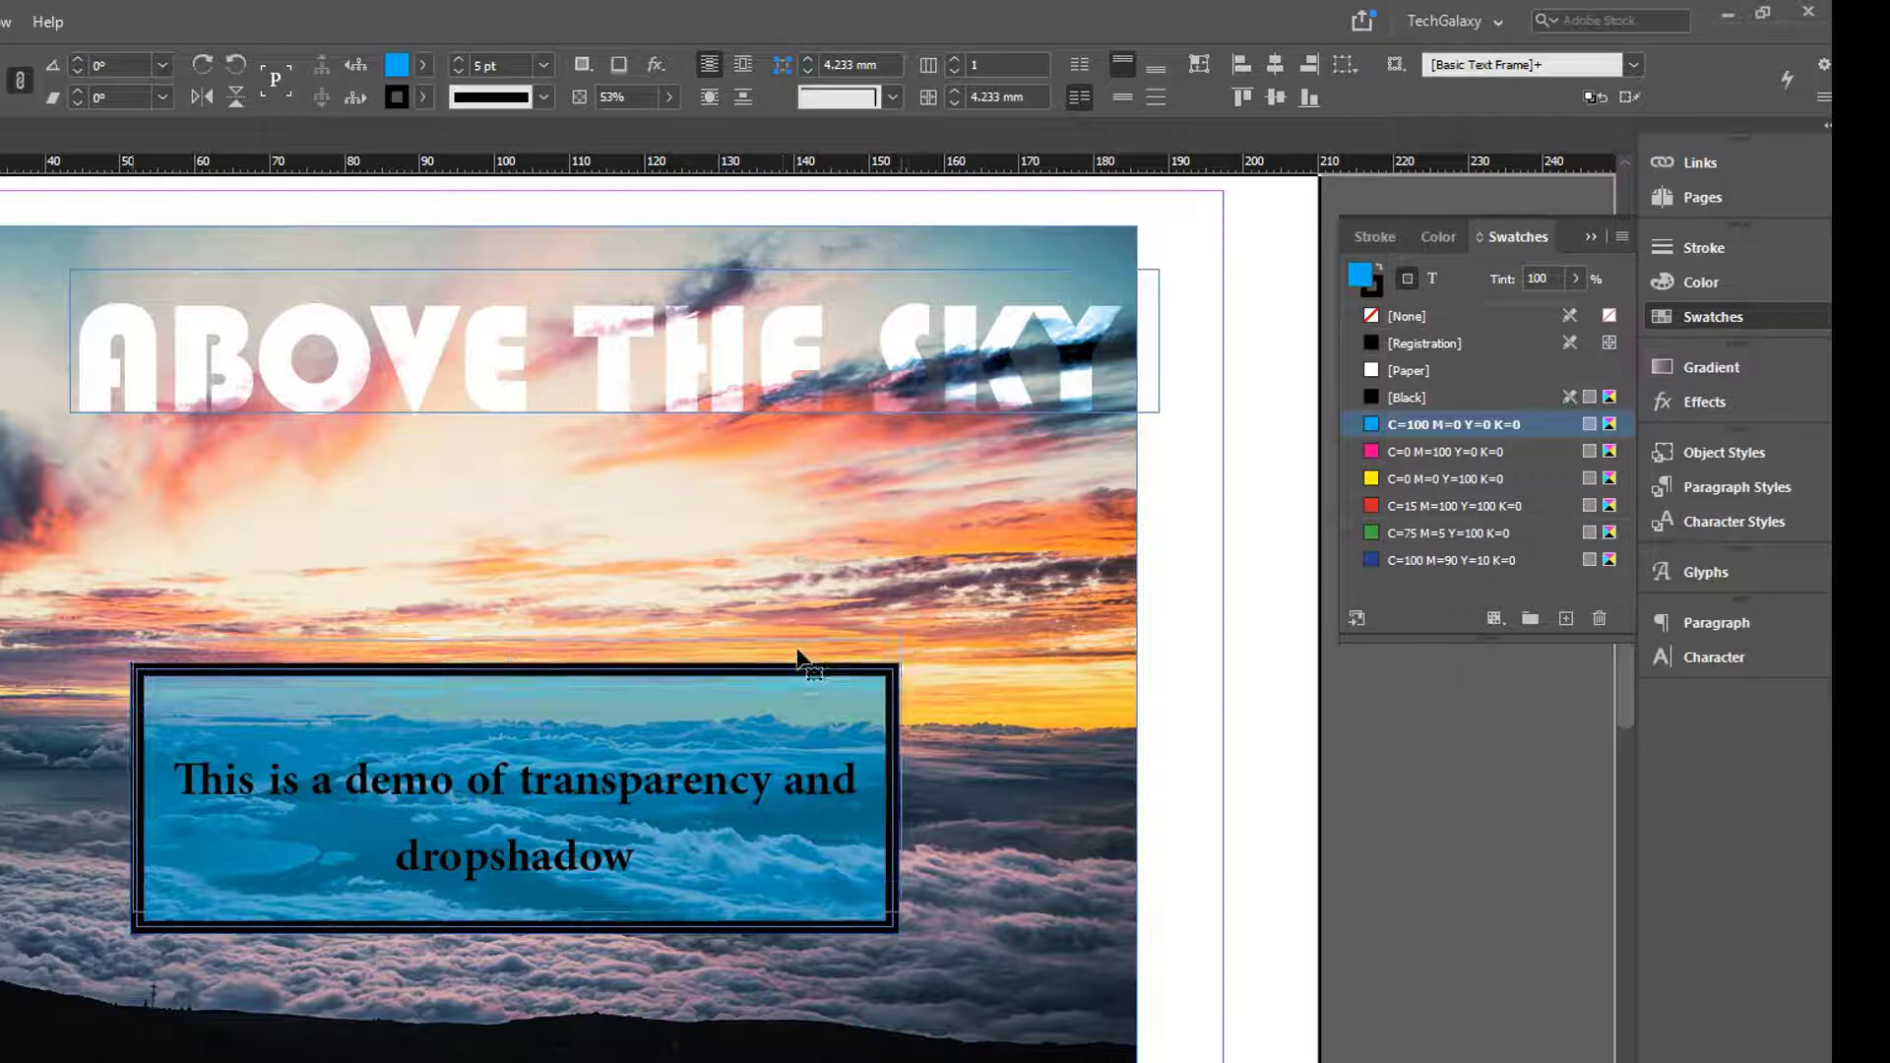
{"action": "left_click", "coordinate": [1396, 366]}
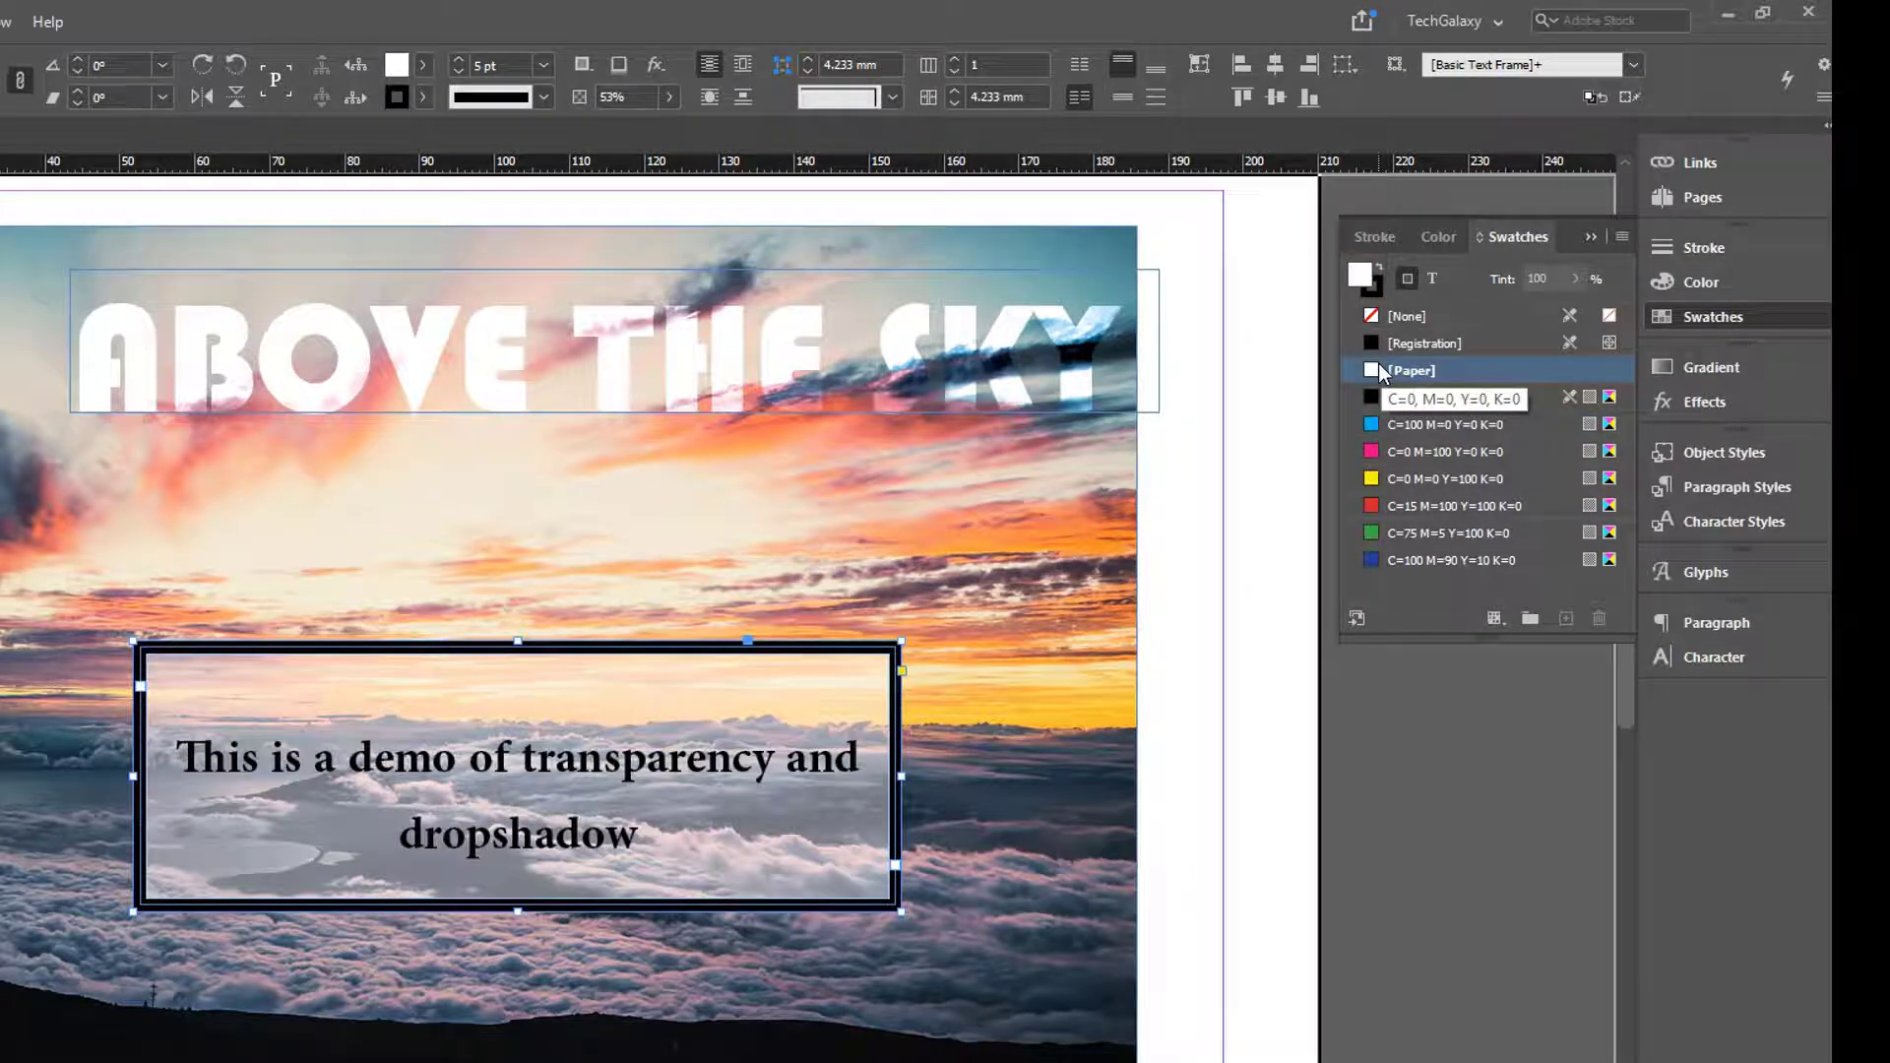
{"action": "left_click_drag", "start_coordinate": [827, 756], "coordinate": [820, 779]}
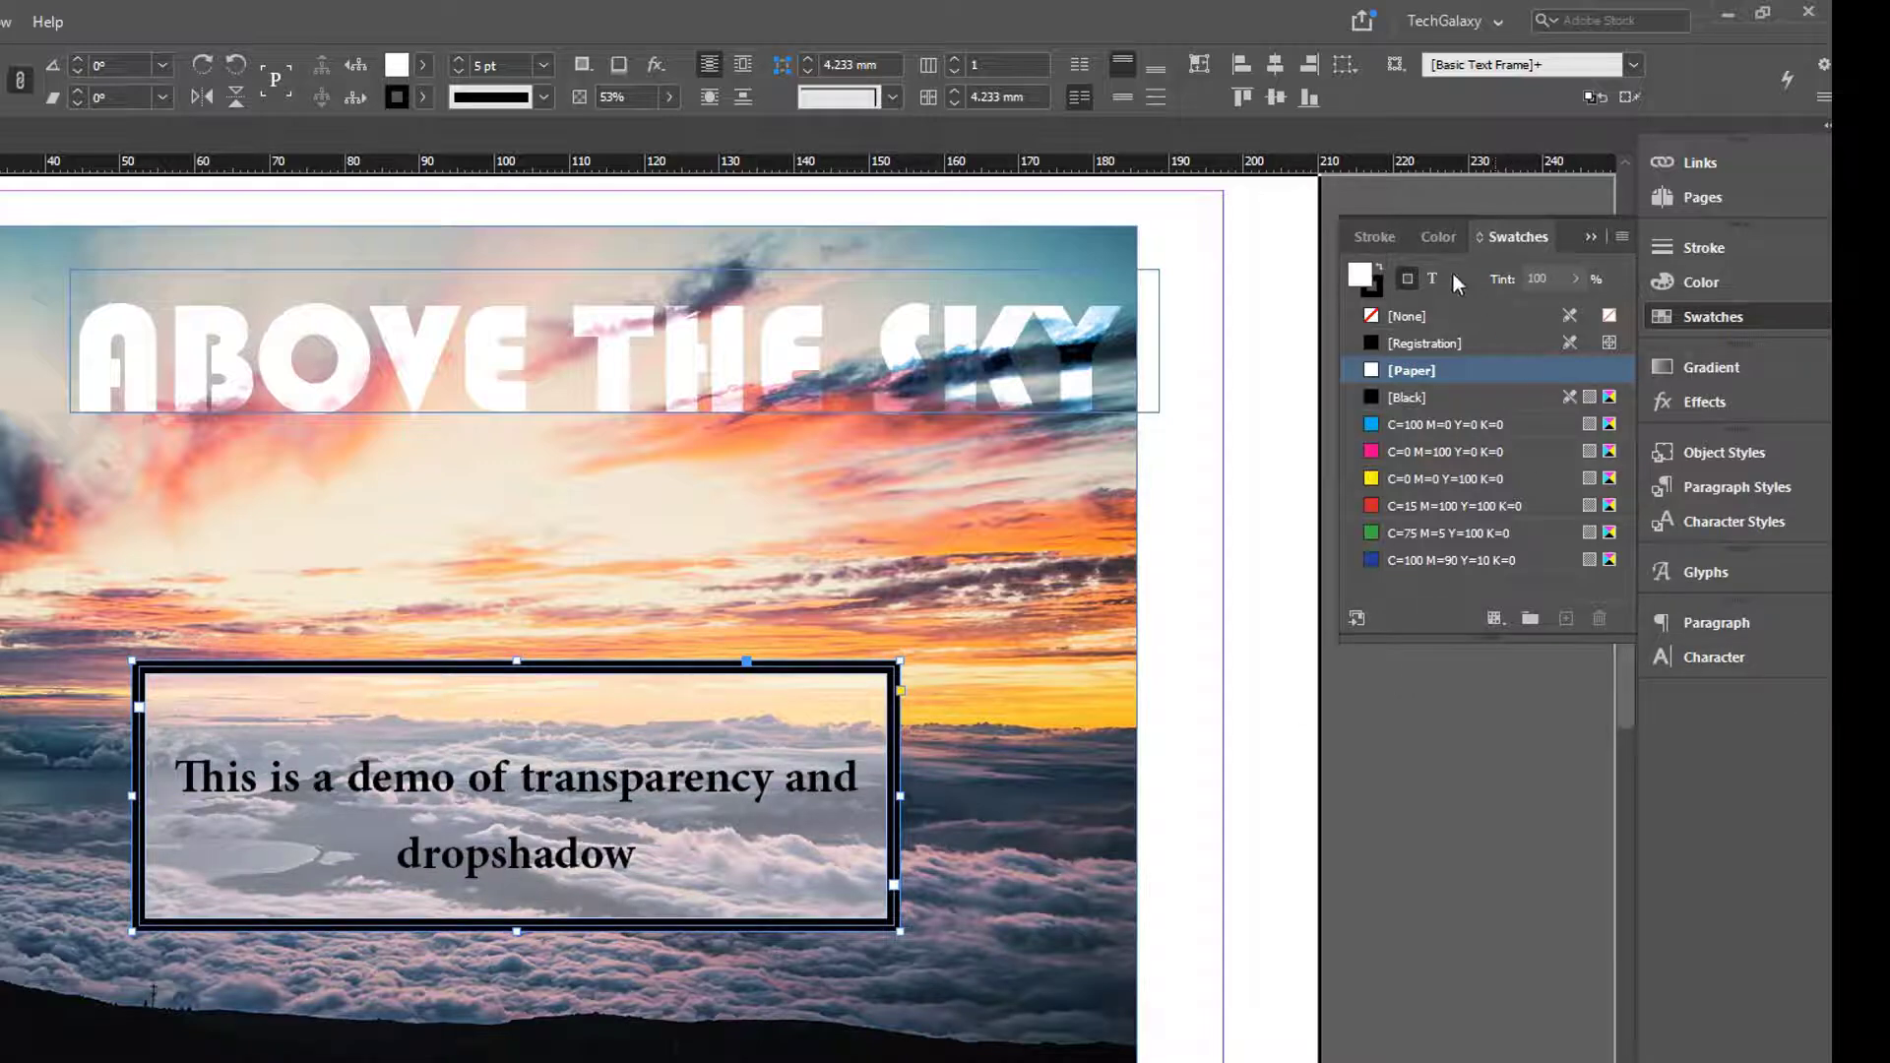
Add a drop shadow to the whole bordered text frame with the preview on, and set the shadow's opacity to 100%
{"action": "left_click", "coordinate": [1705, 401]}
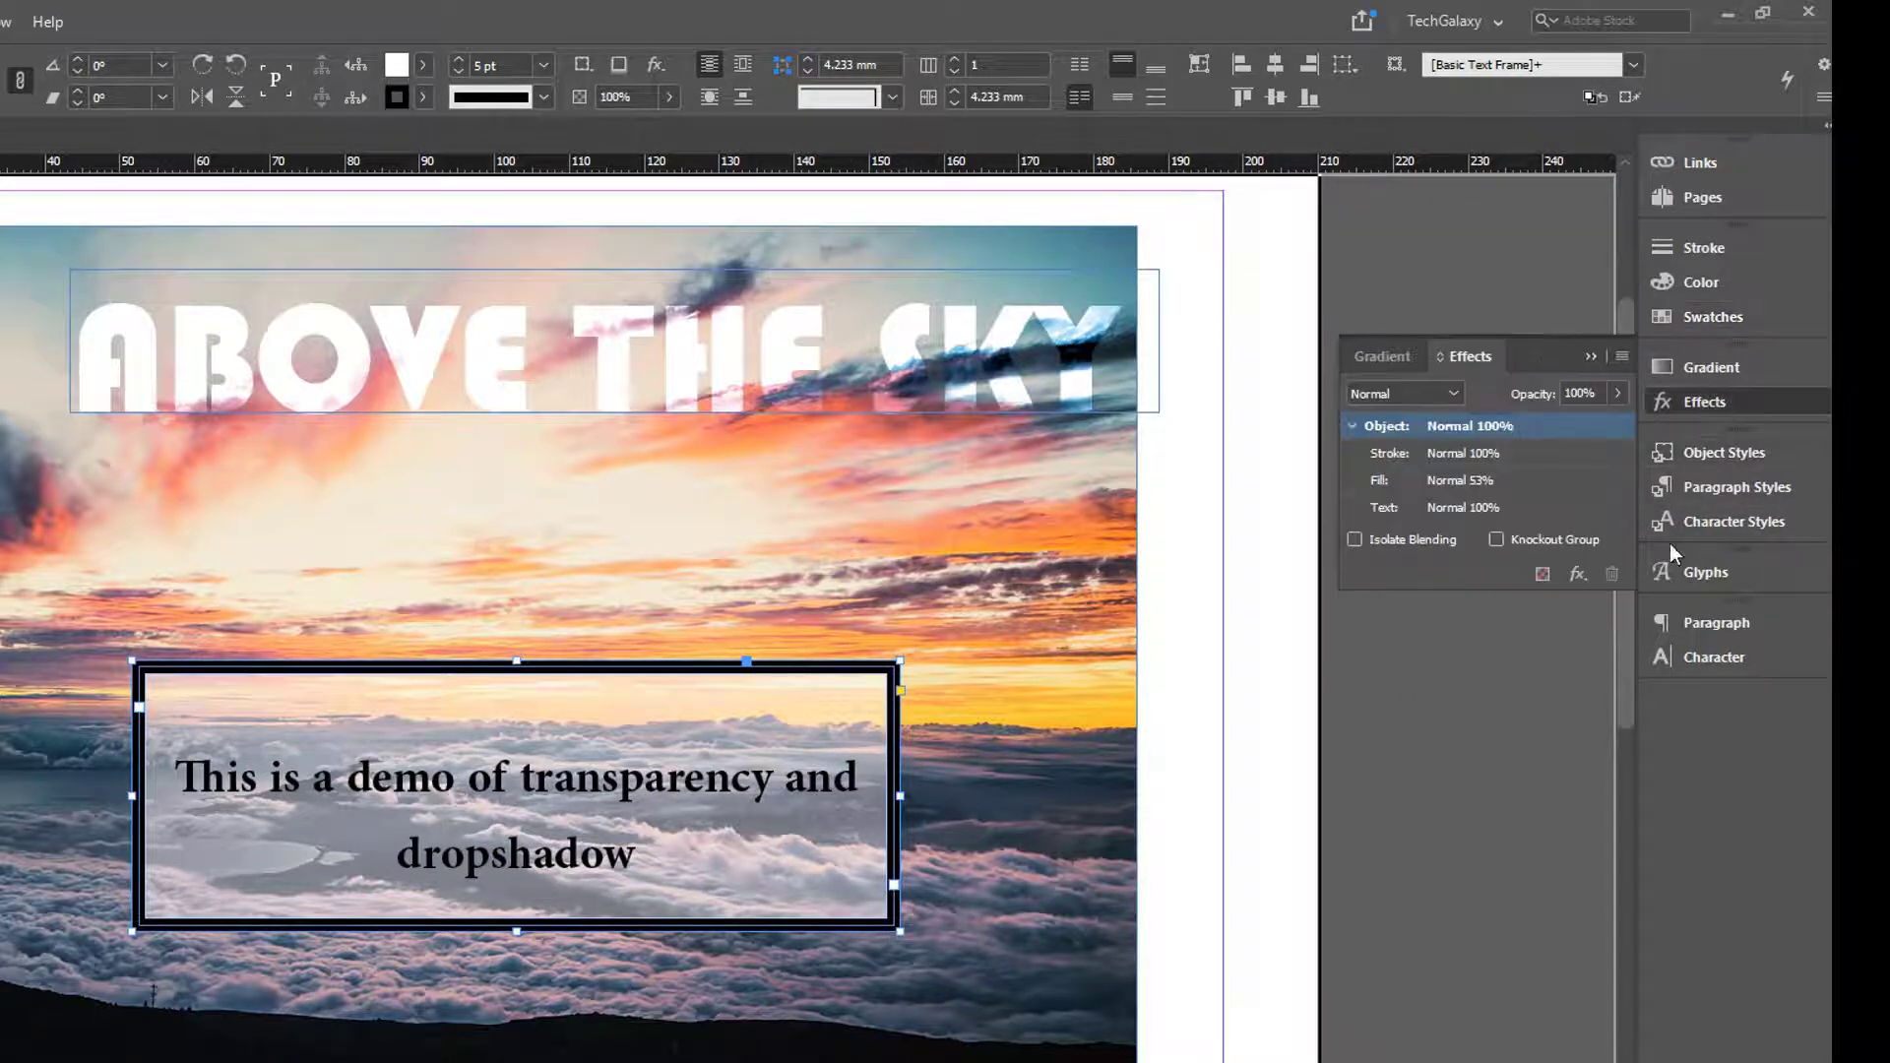
{"action": "left_click", "coordinate": [1578, 575]}
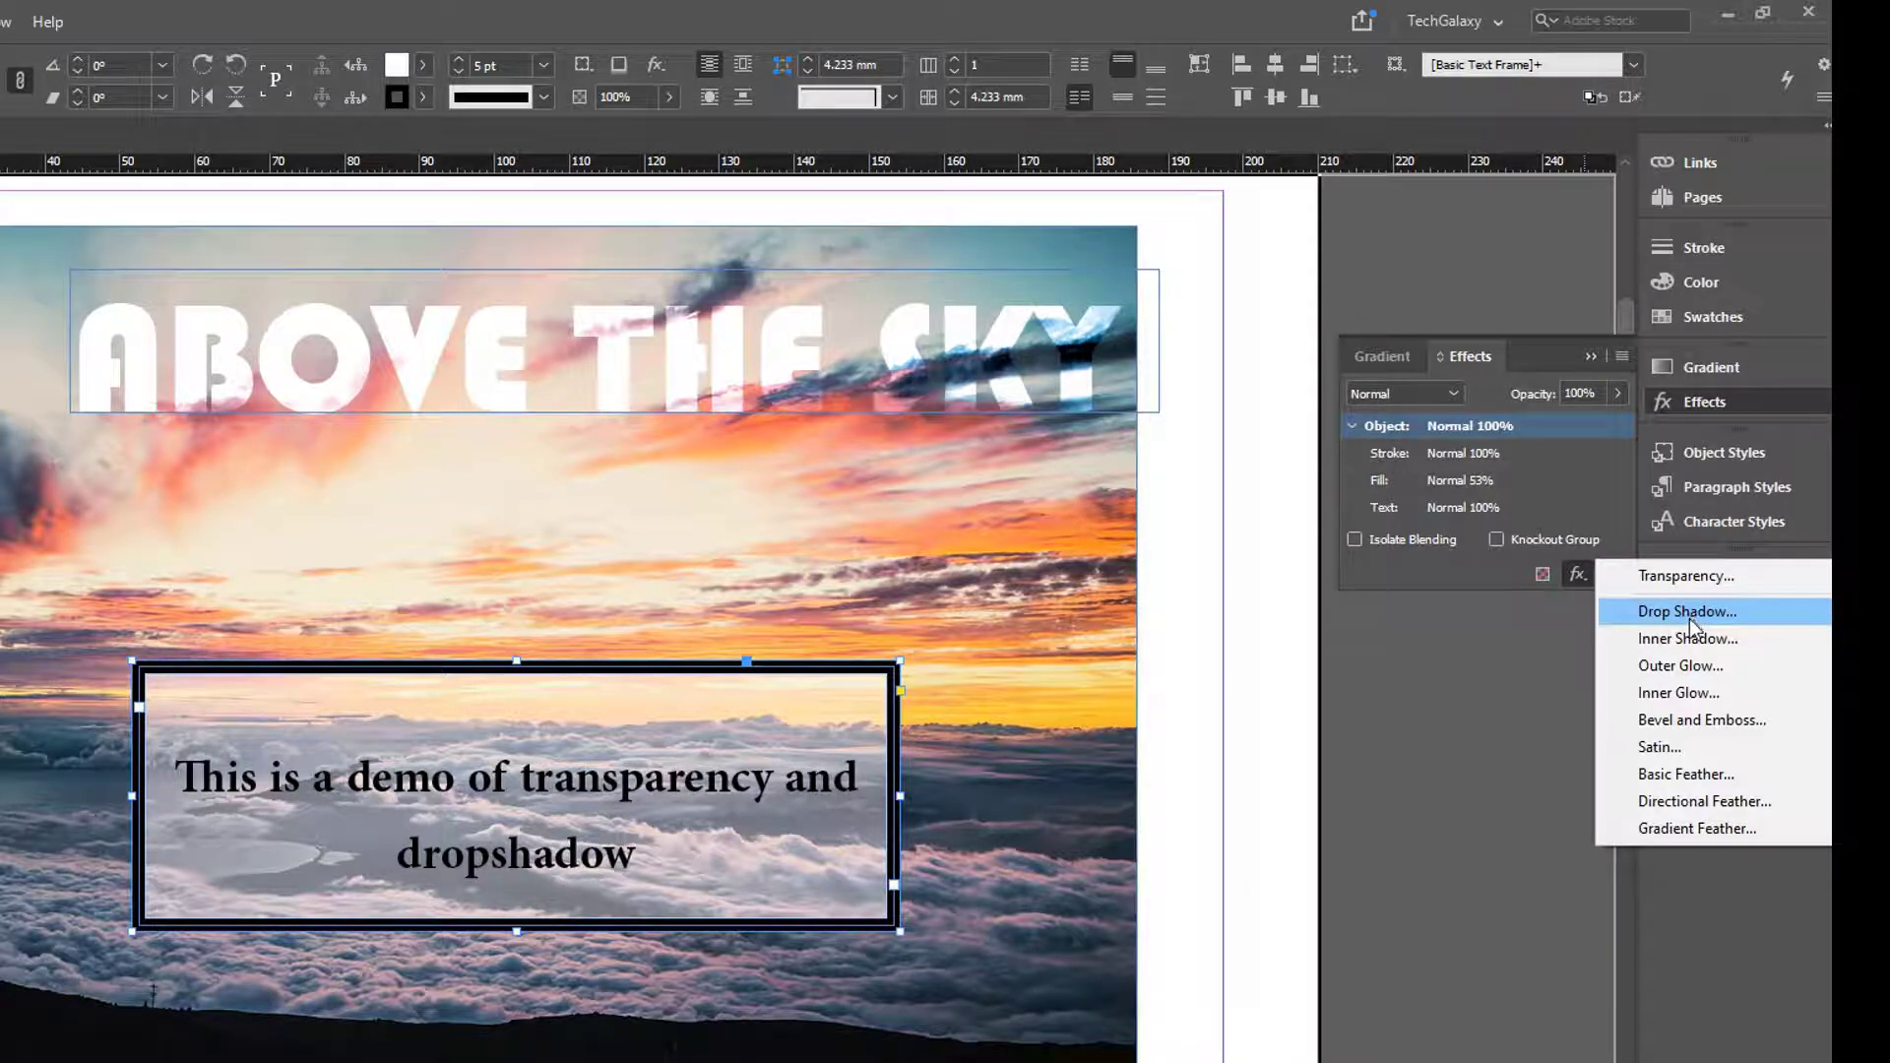
{"action": "left_click", "coordinate": [1689, 618]}
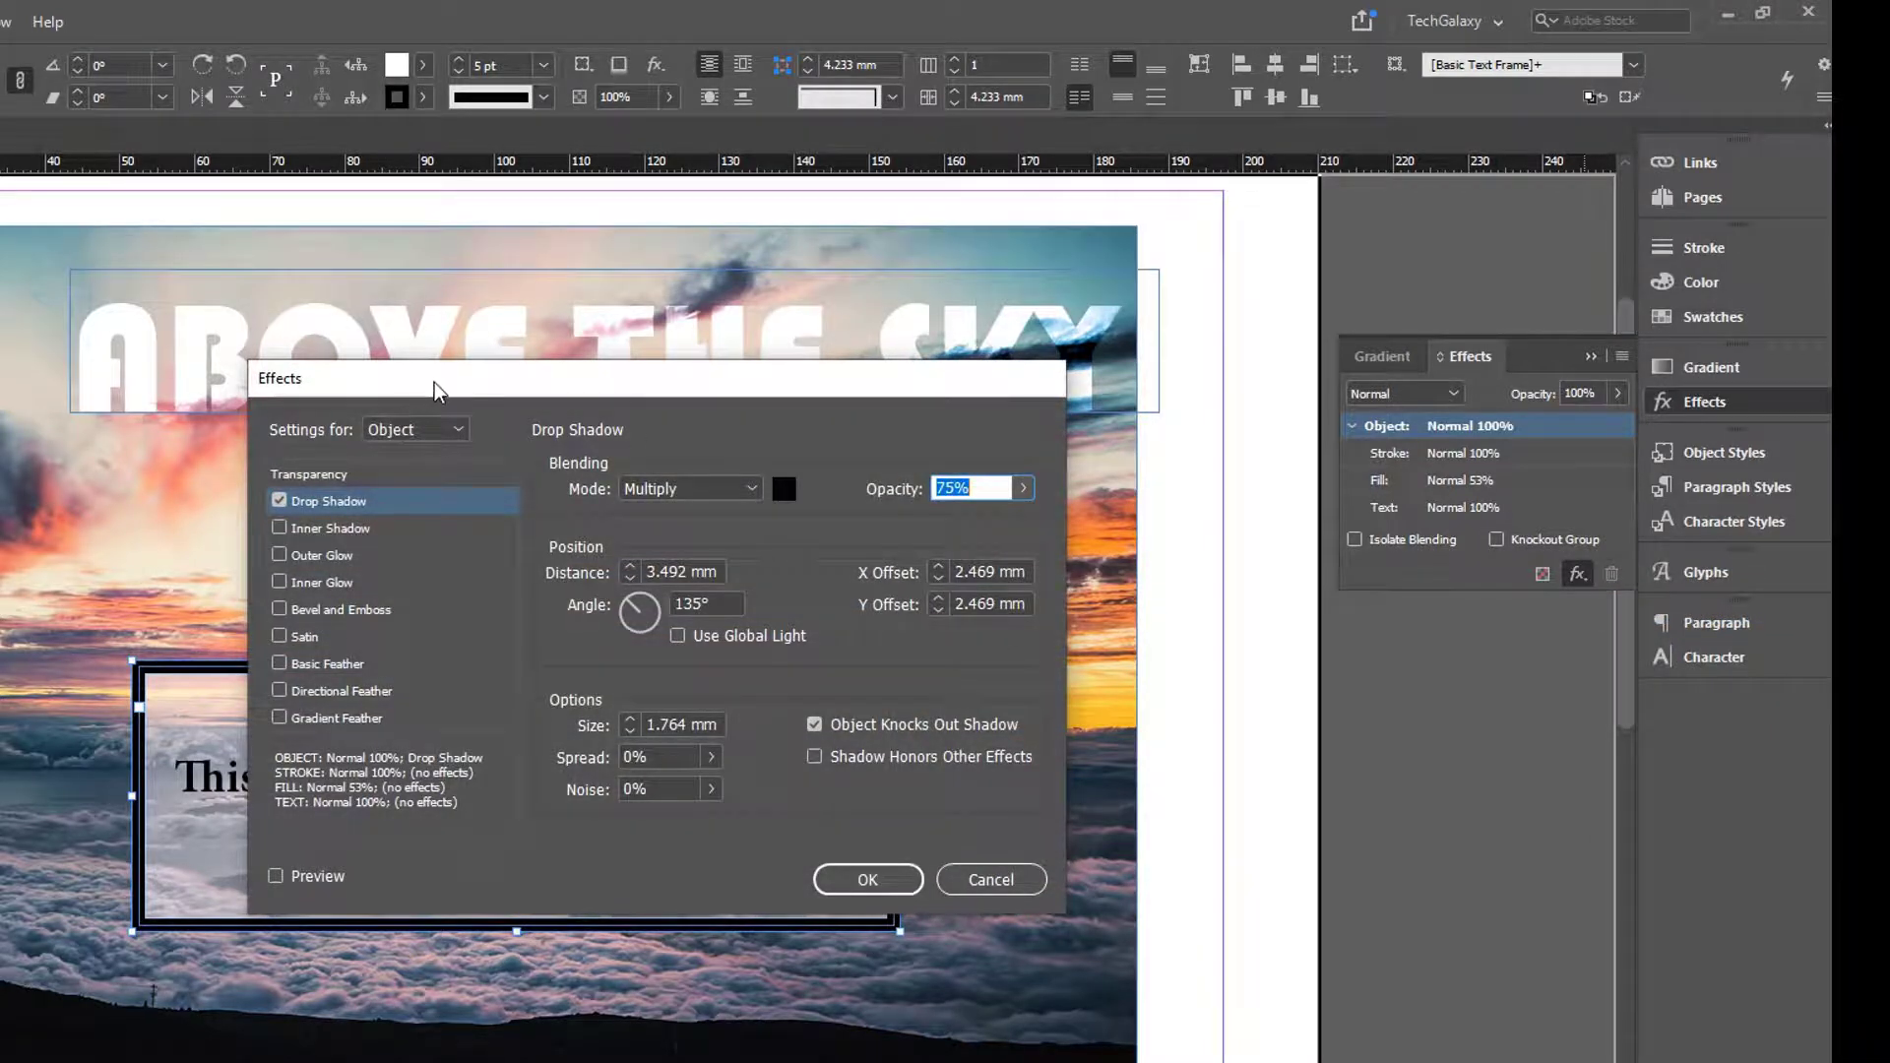
{"action": "left_click_drag", "start_coordinate": [434, 381], "coordinate": [1102, 170]}
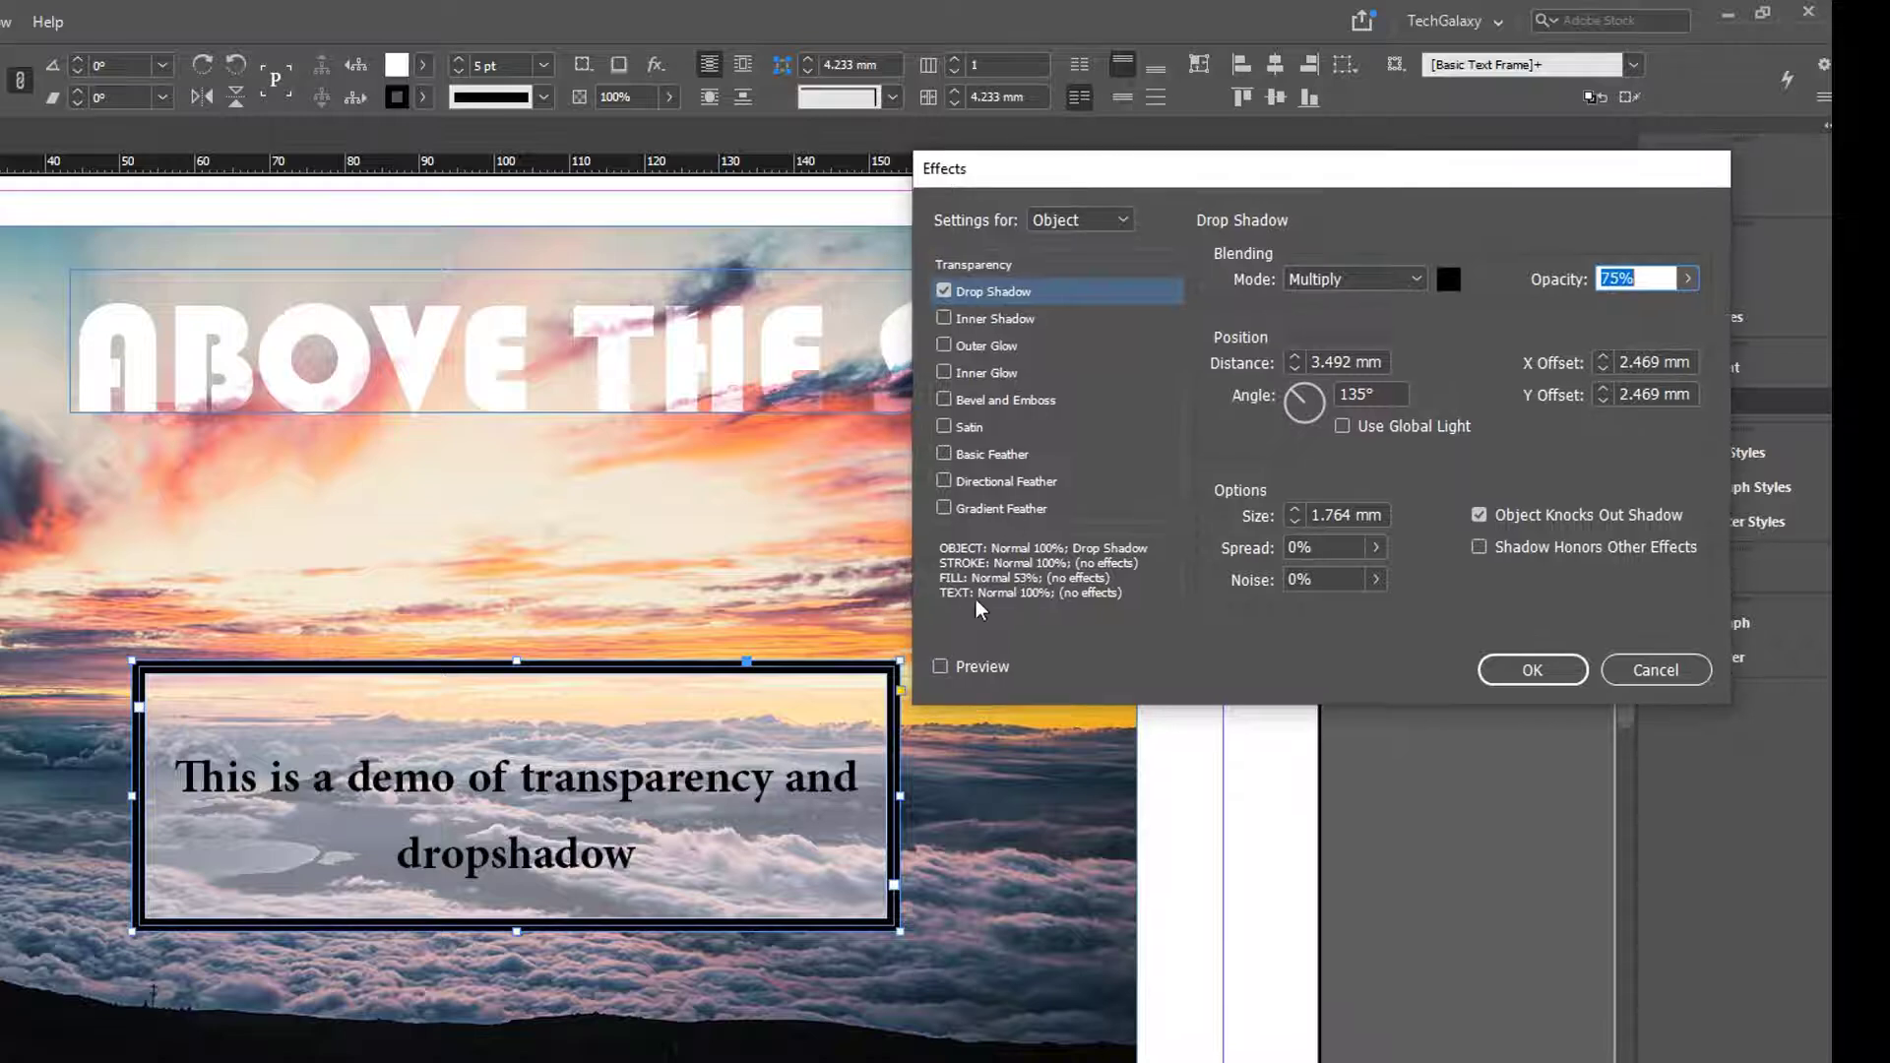
{"action": "left_click", "coordinate": [940, 666]}
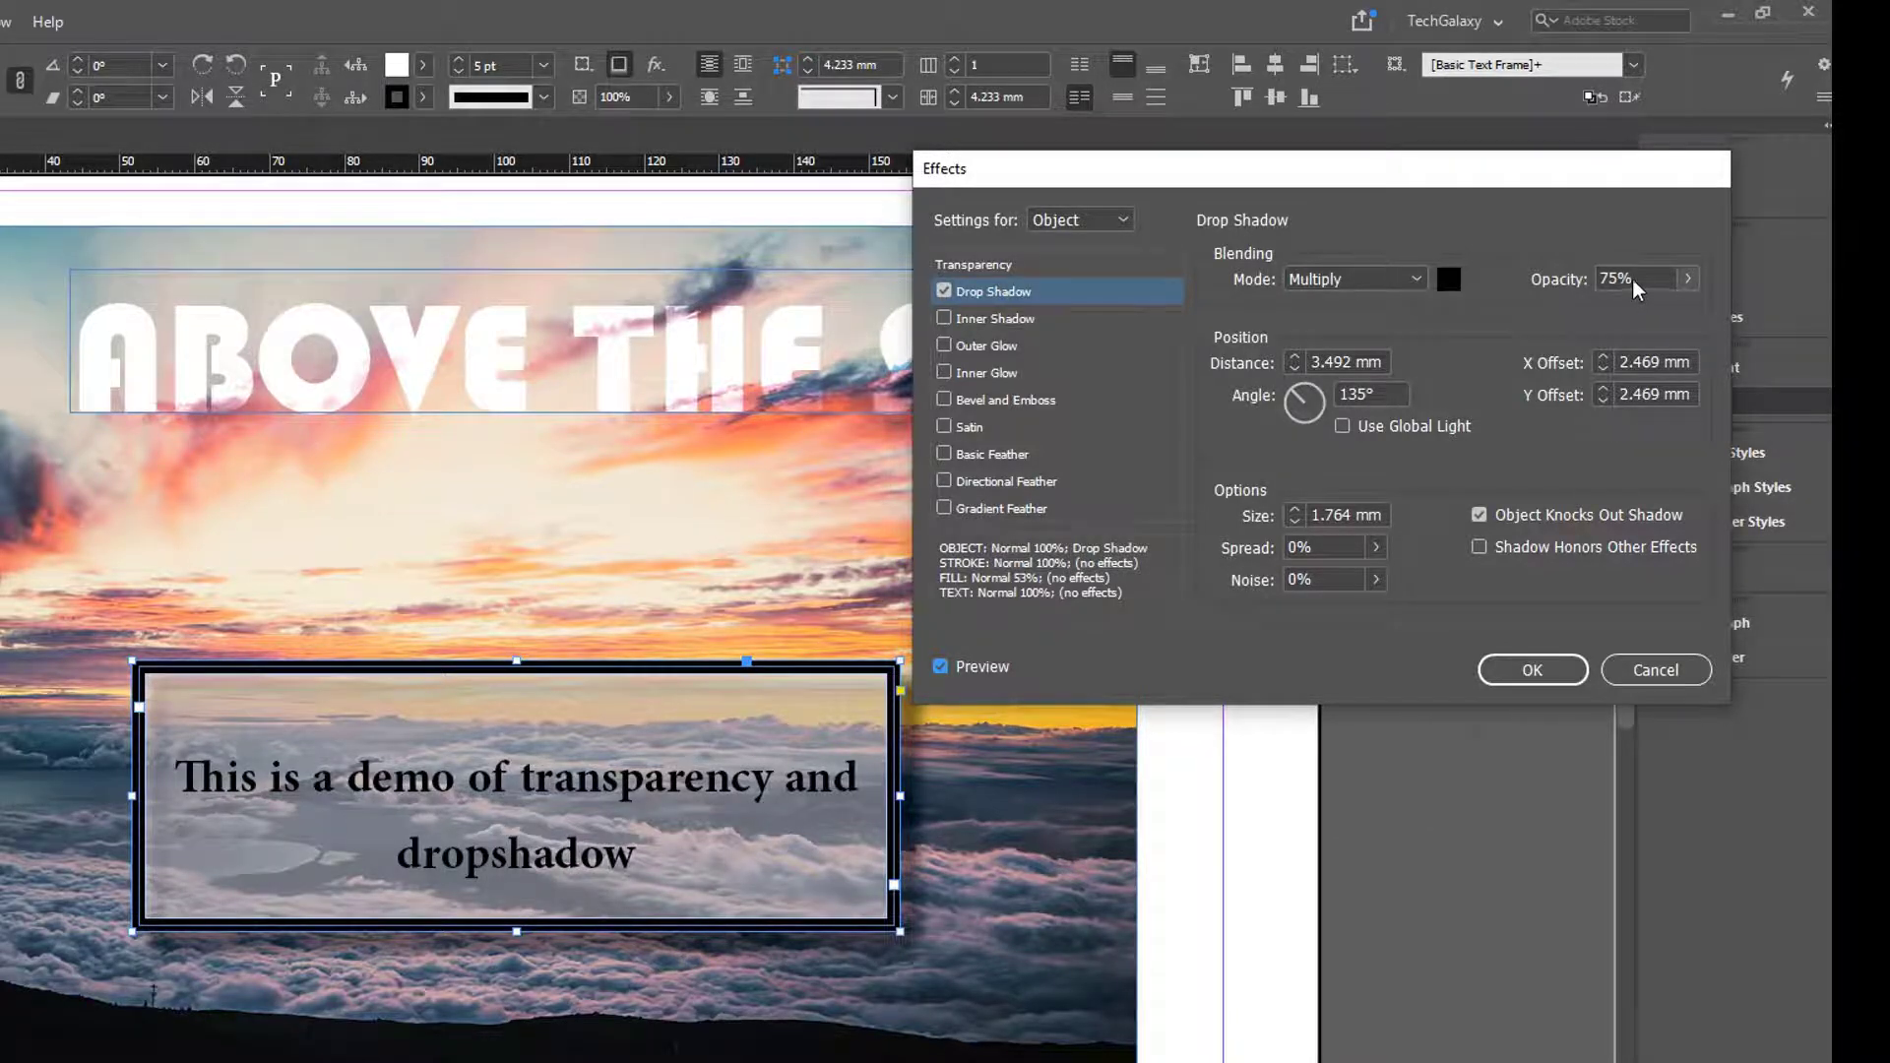
{"action": "left_click", "coordinate": [1688, 279]}
{"action": "left_click_drag", "start_coordinate": [1656, 310], "coordinate": [1722, 313]}
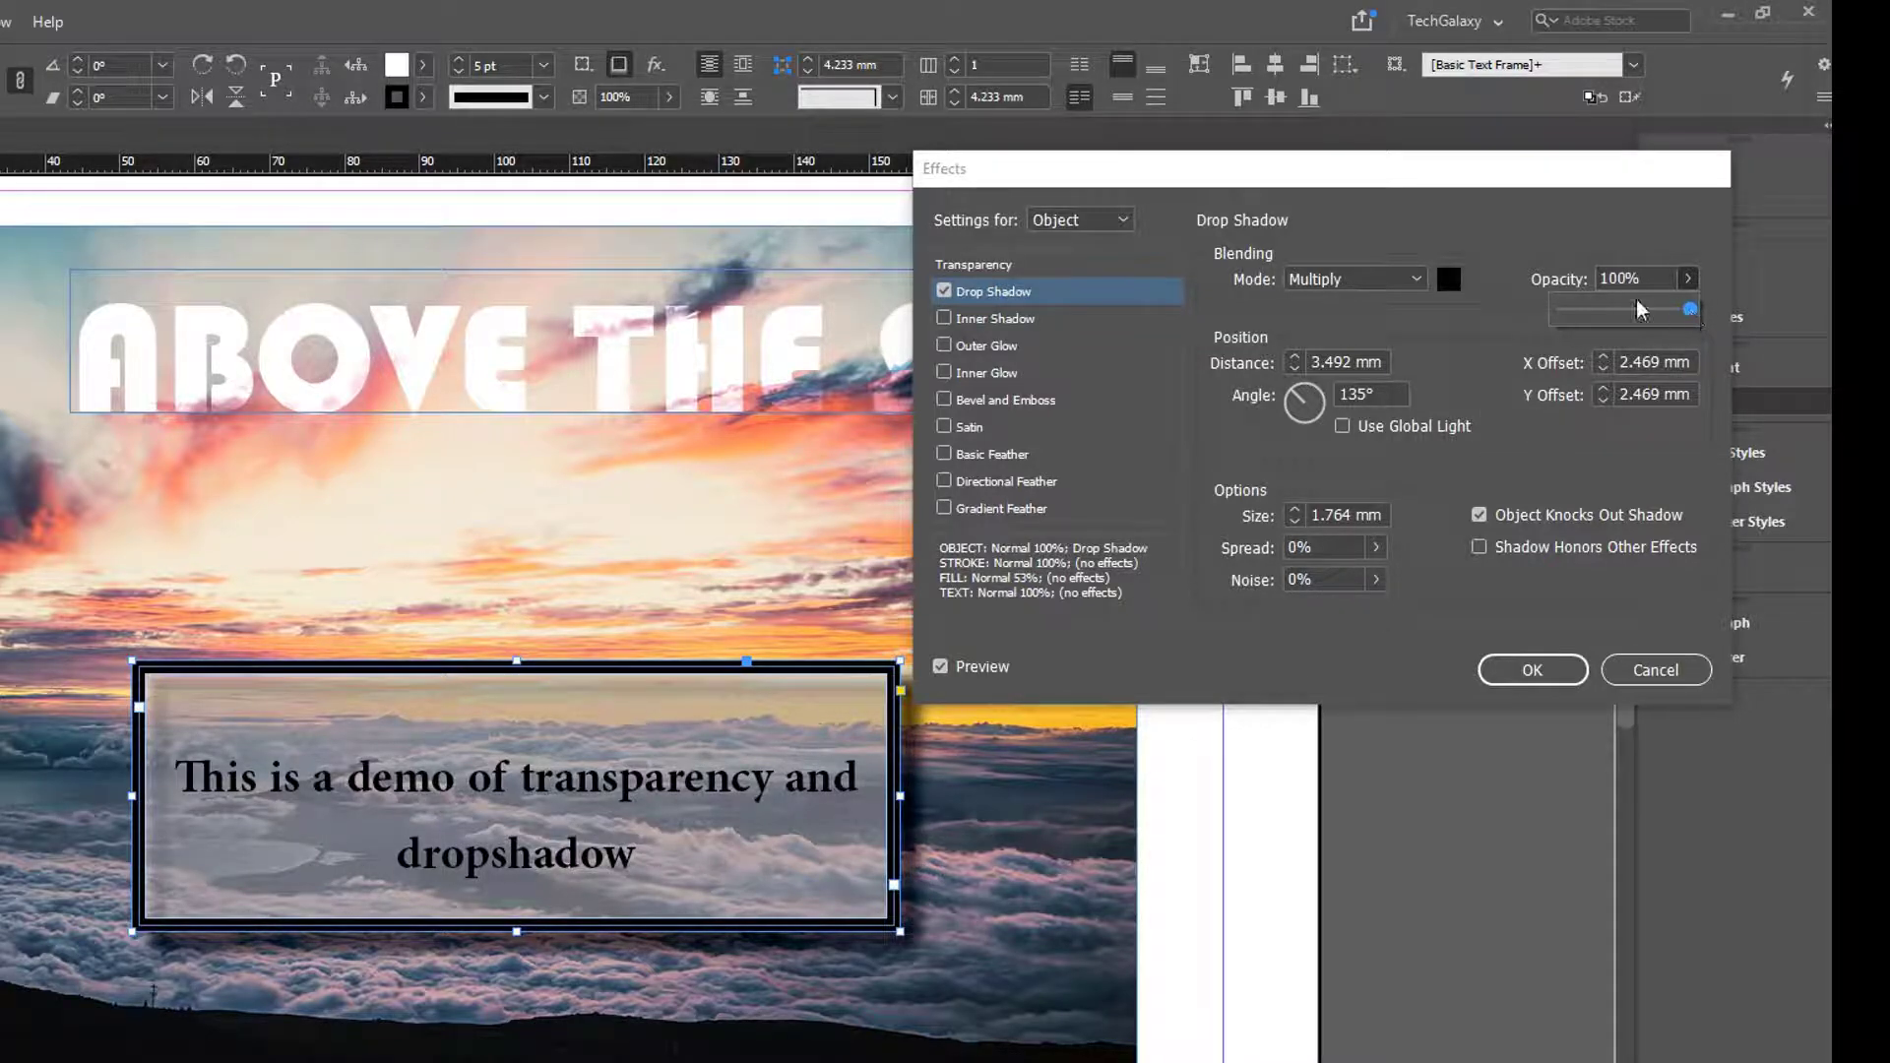
Try the Screen, Overlay, Soft Light and Color Burn blending modes on the frame's drop shadow, then return it to Multiply
{"action": "left_click", "coordinate": [1366, 280]}
{"action": "left_click", "coordinate": [1357, 360]}
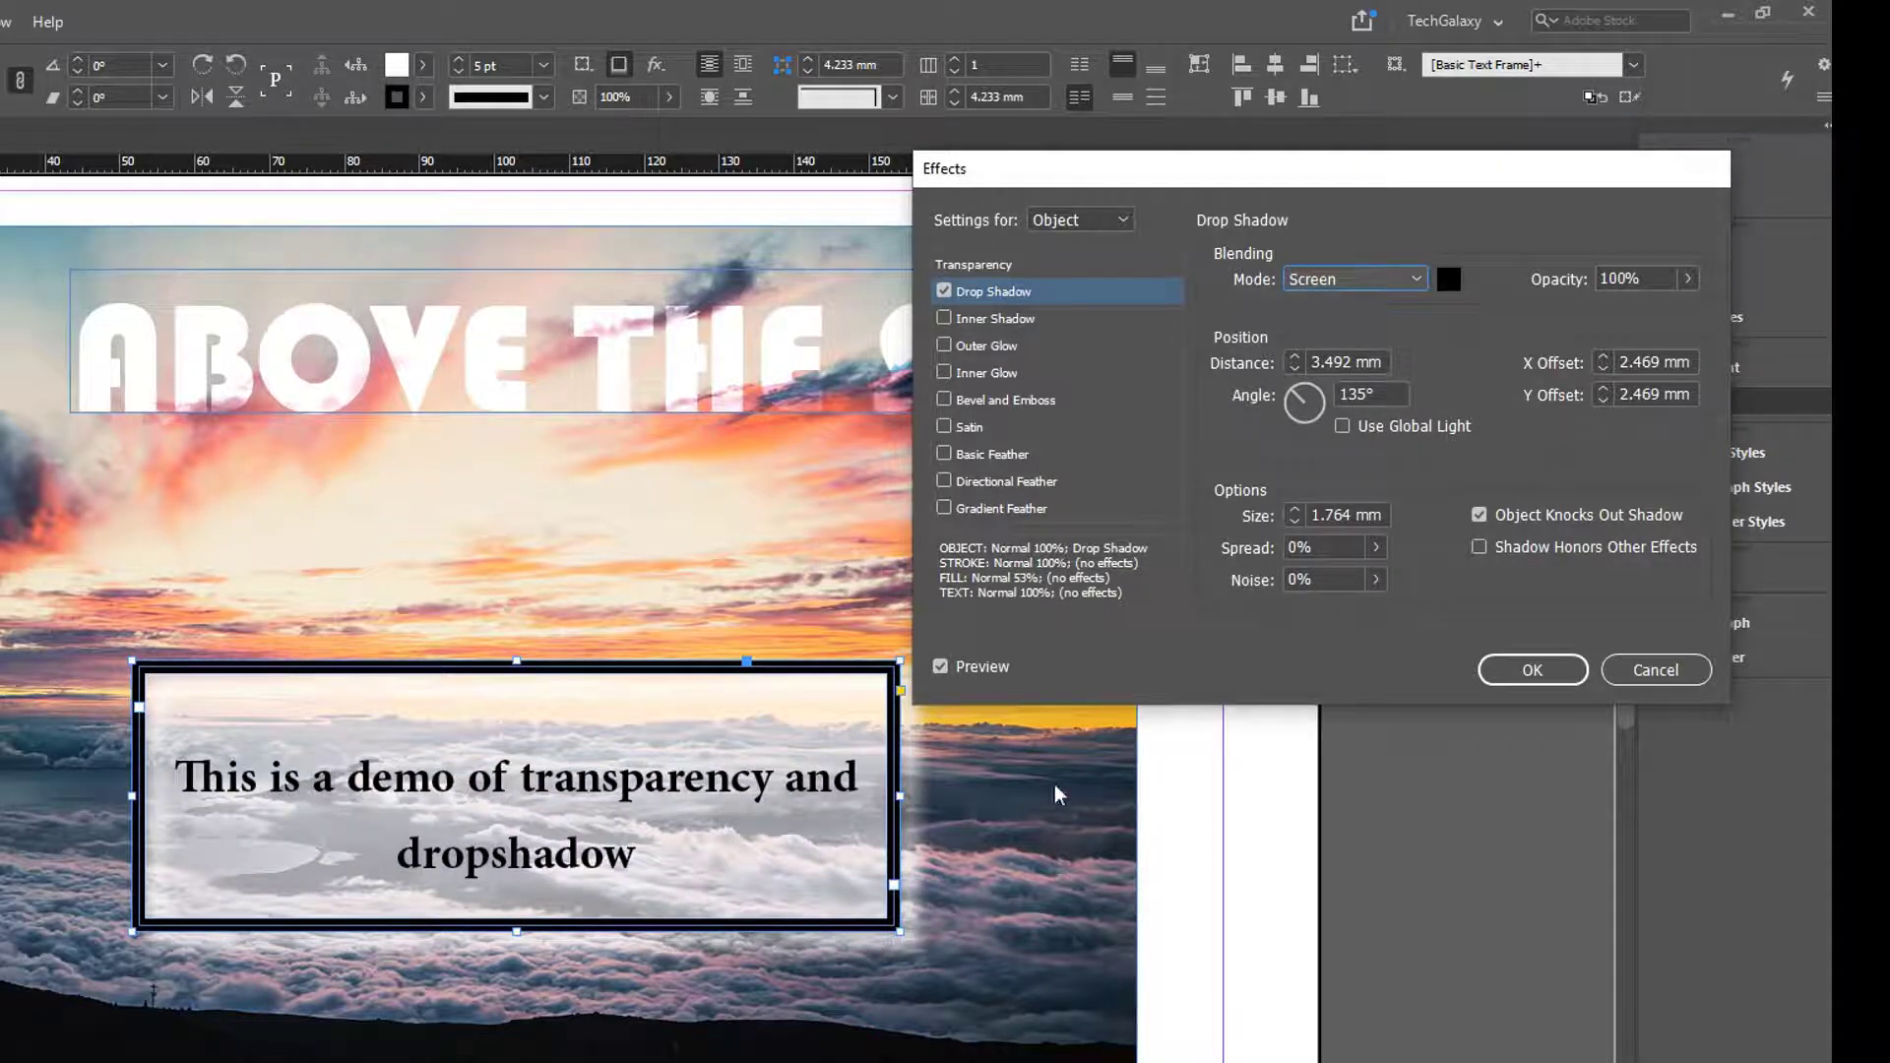
{"action": "left_click", "coordinate": [1331, 279]}
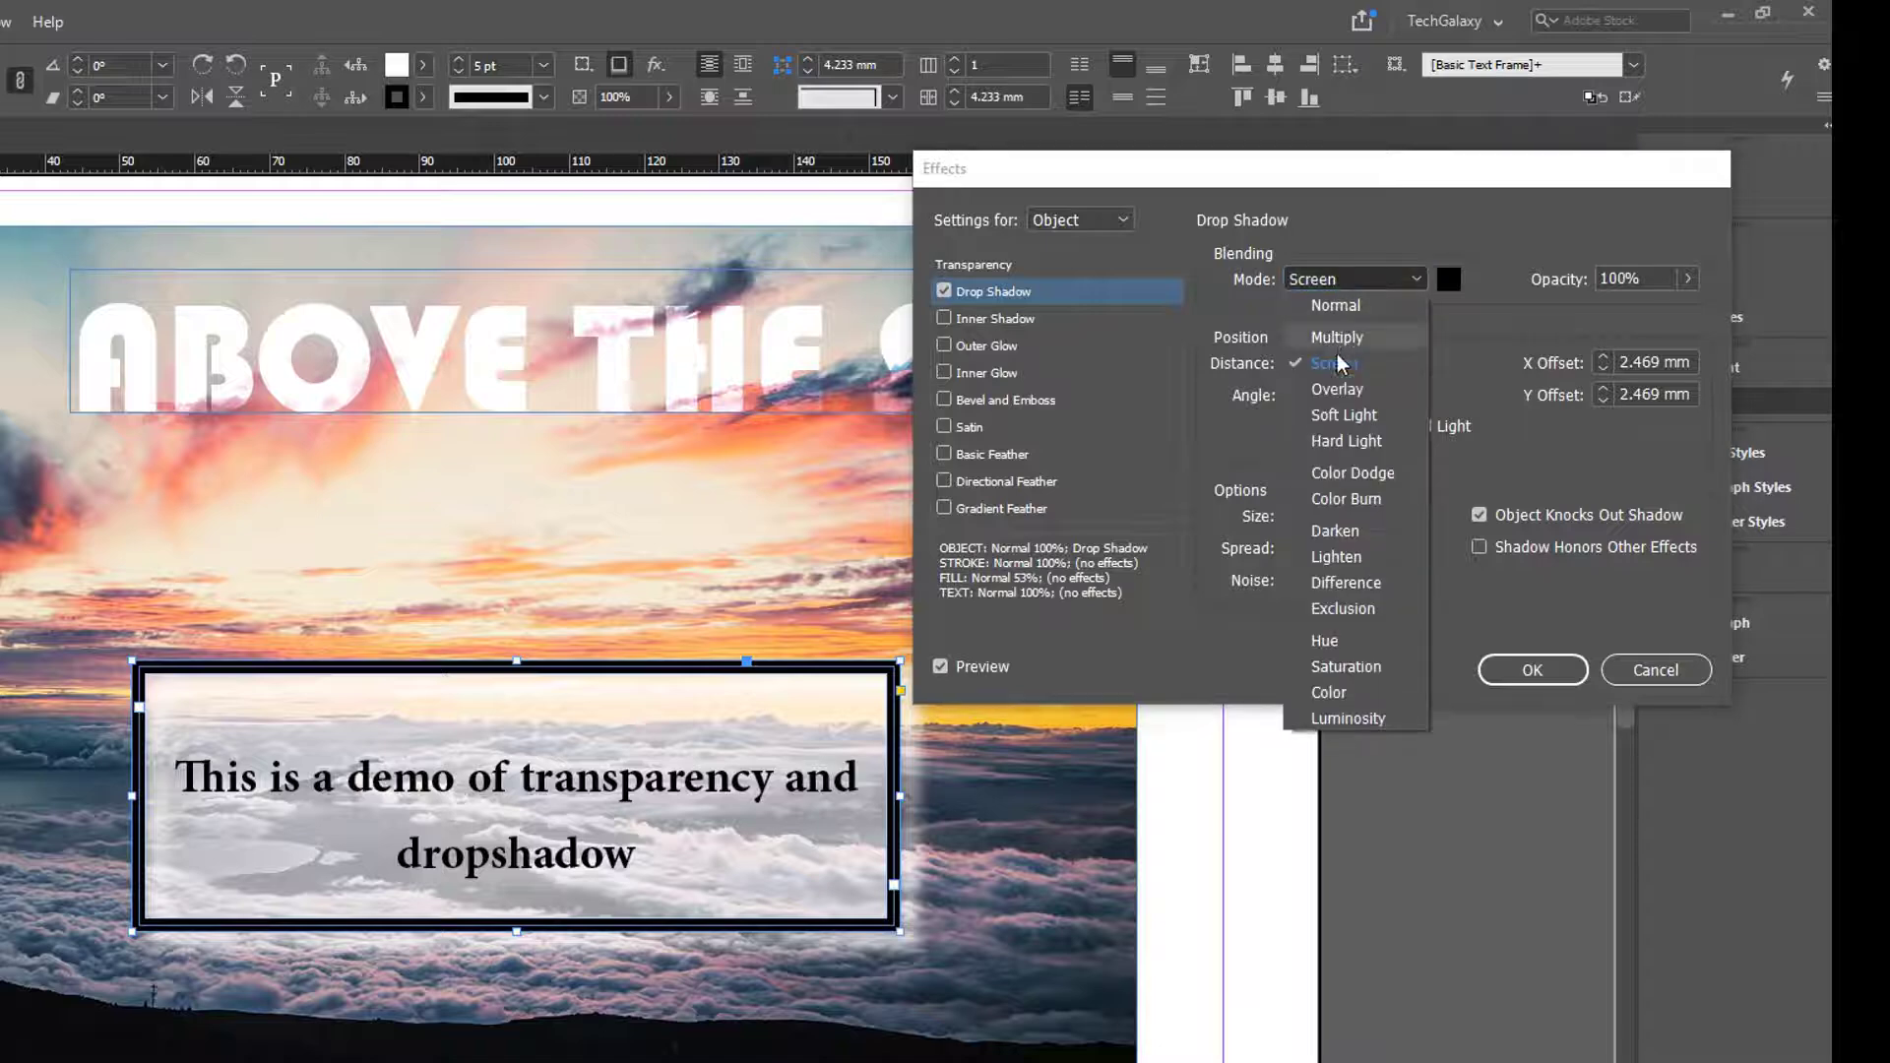
{"action": "left_click", "coordinate": [1337, 394]}
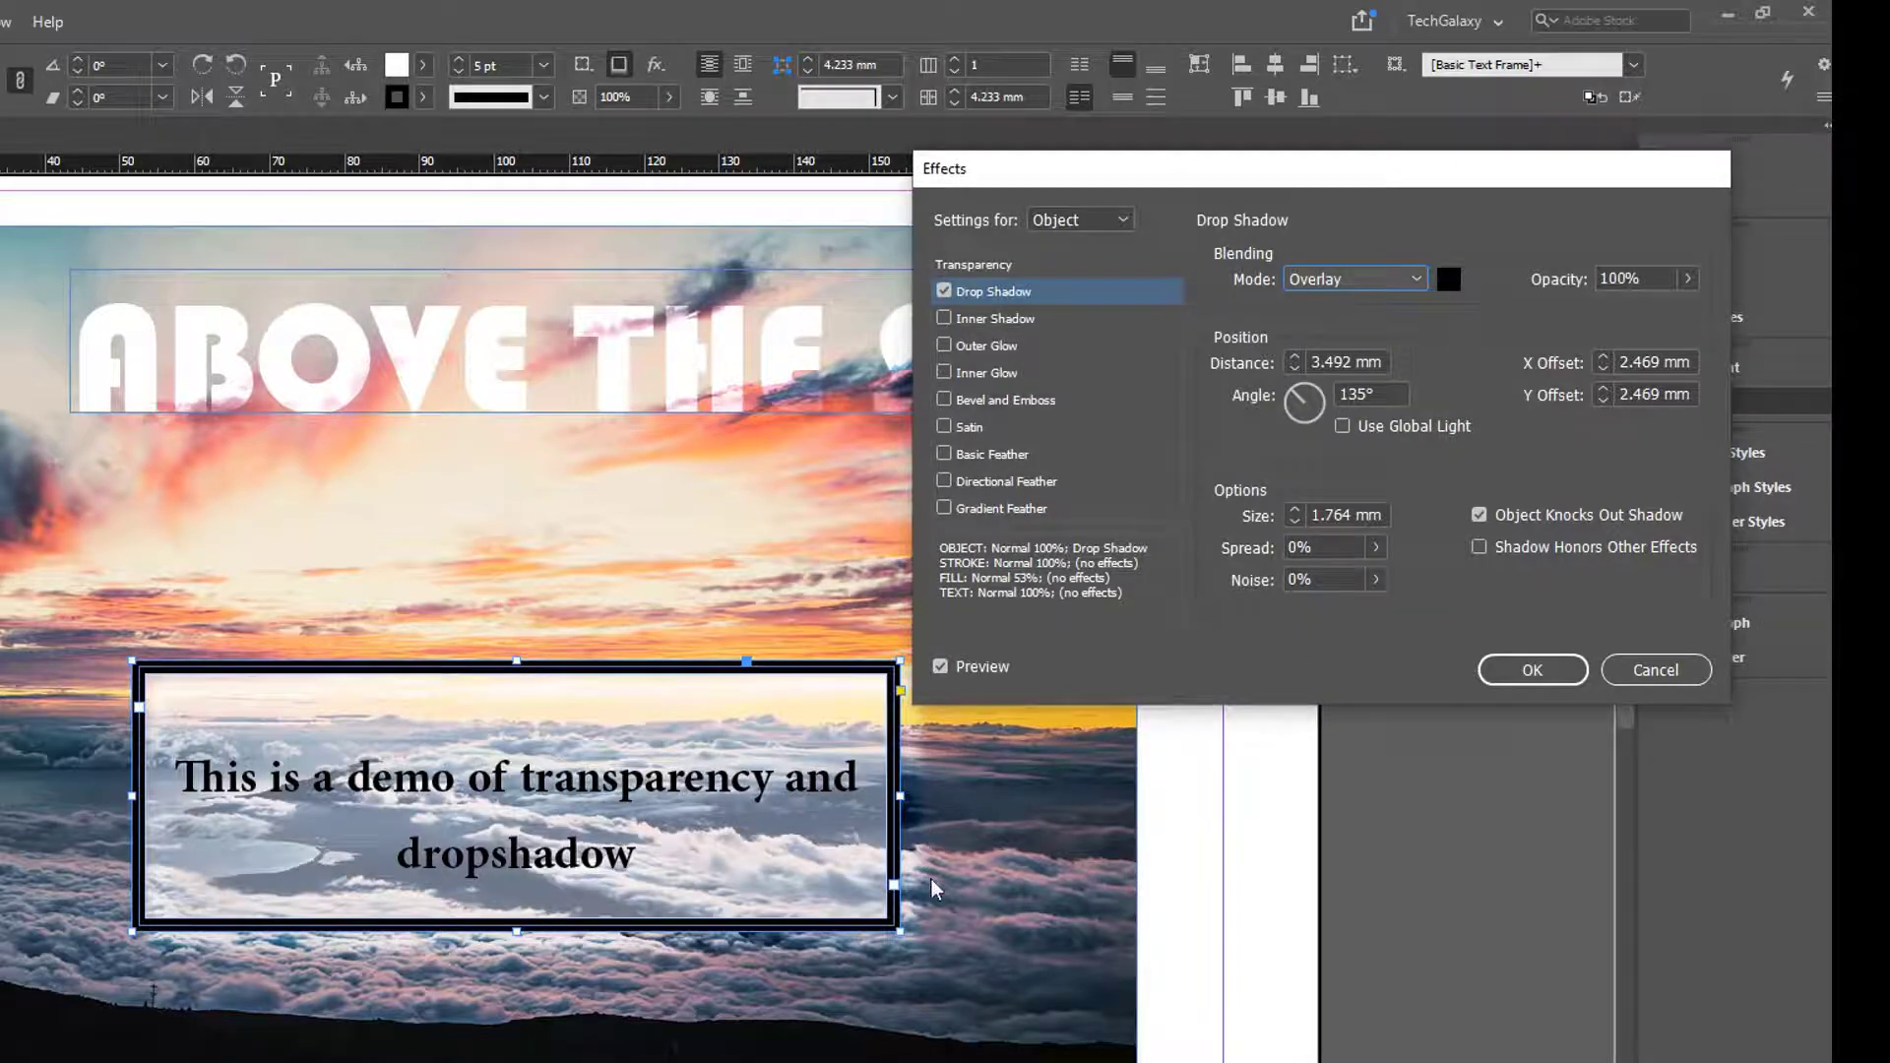
{"action": "left_click", "coordinate": [1350, 277]}
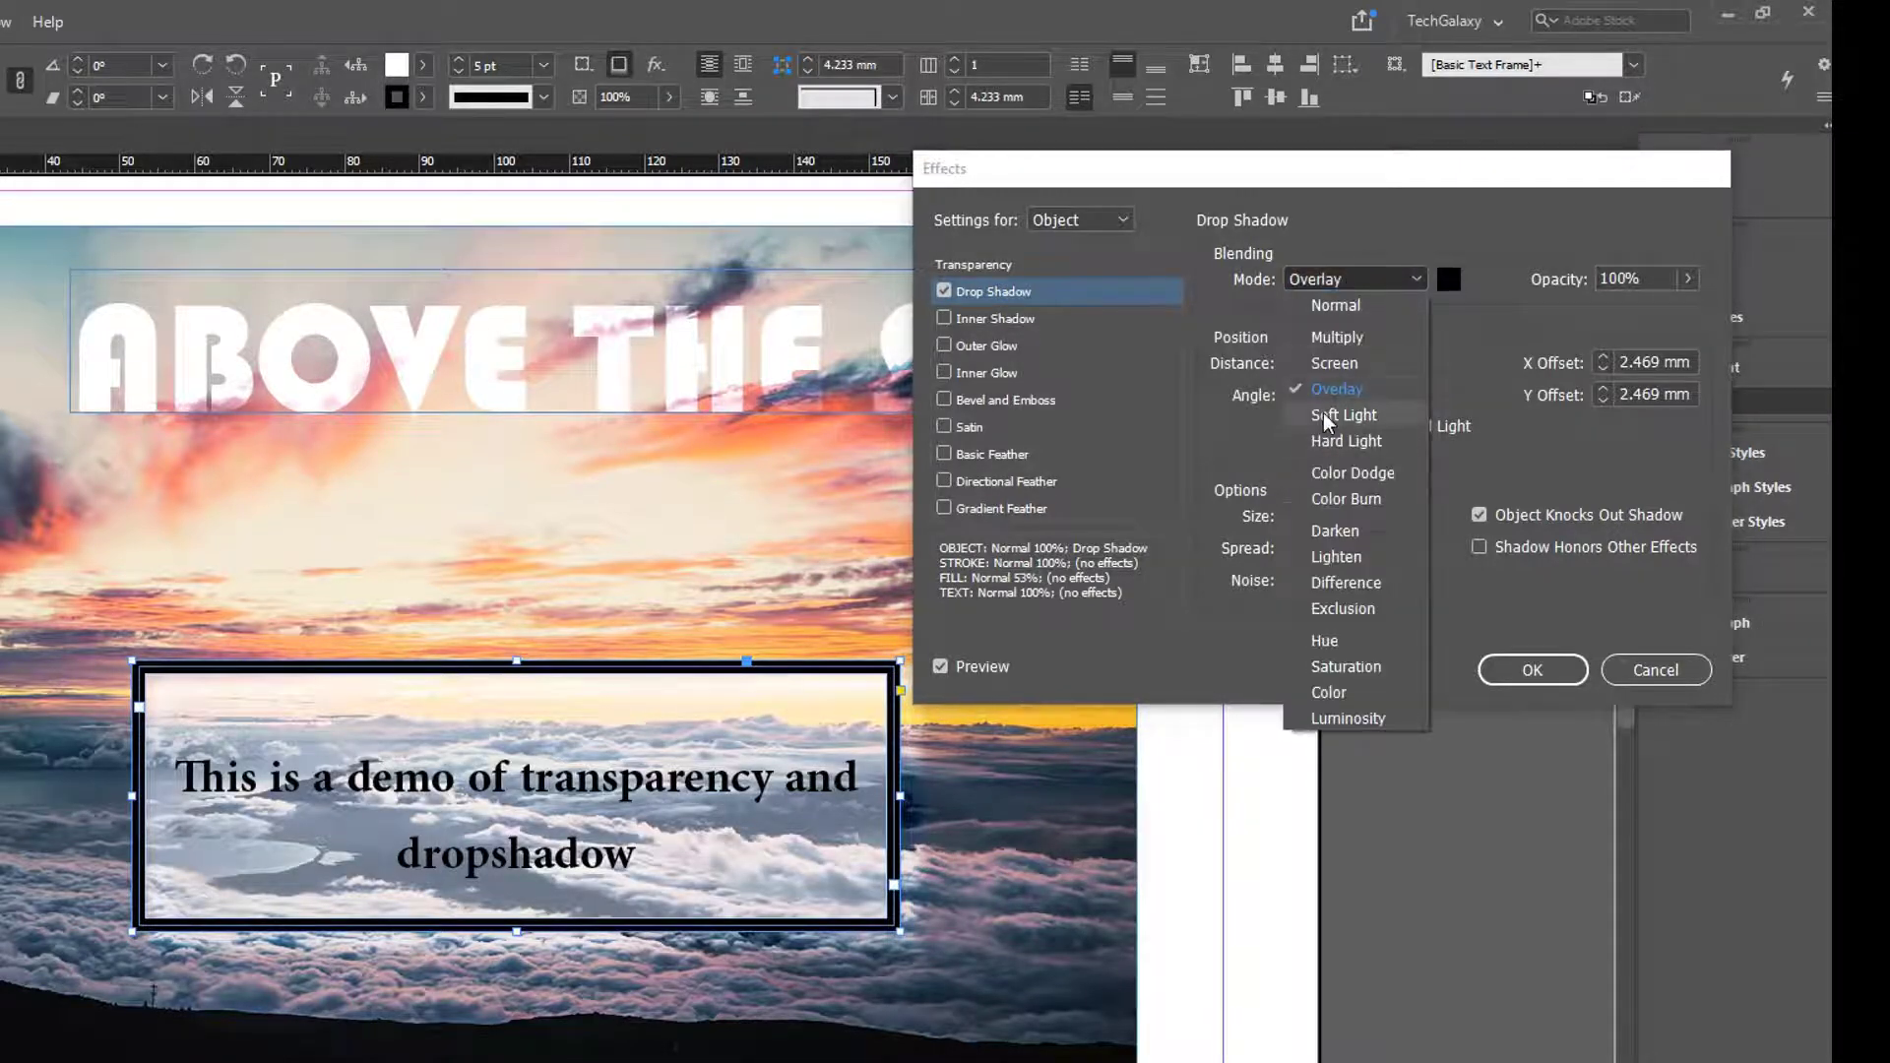
{"action": "left_click", "coordinate": [1323, 412]}
{"action": "left_click", "coordinate": [1346, 278]}
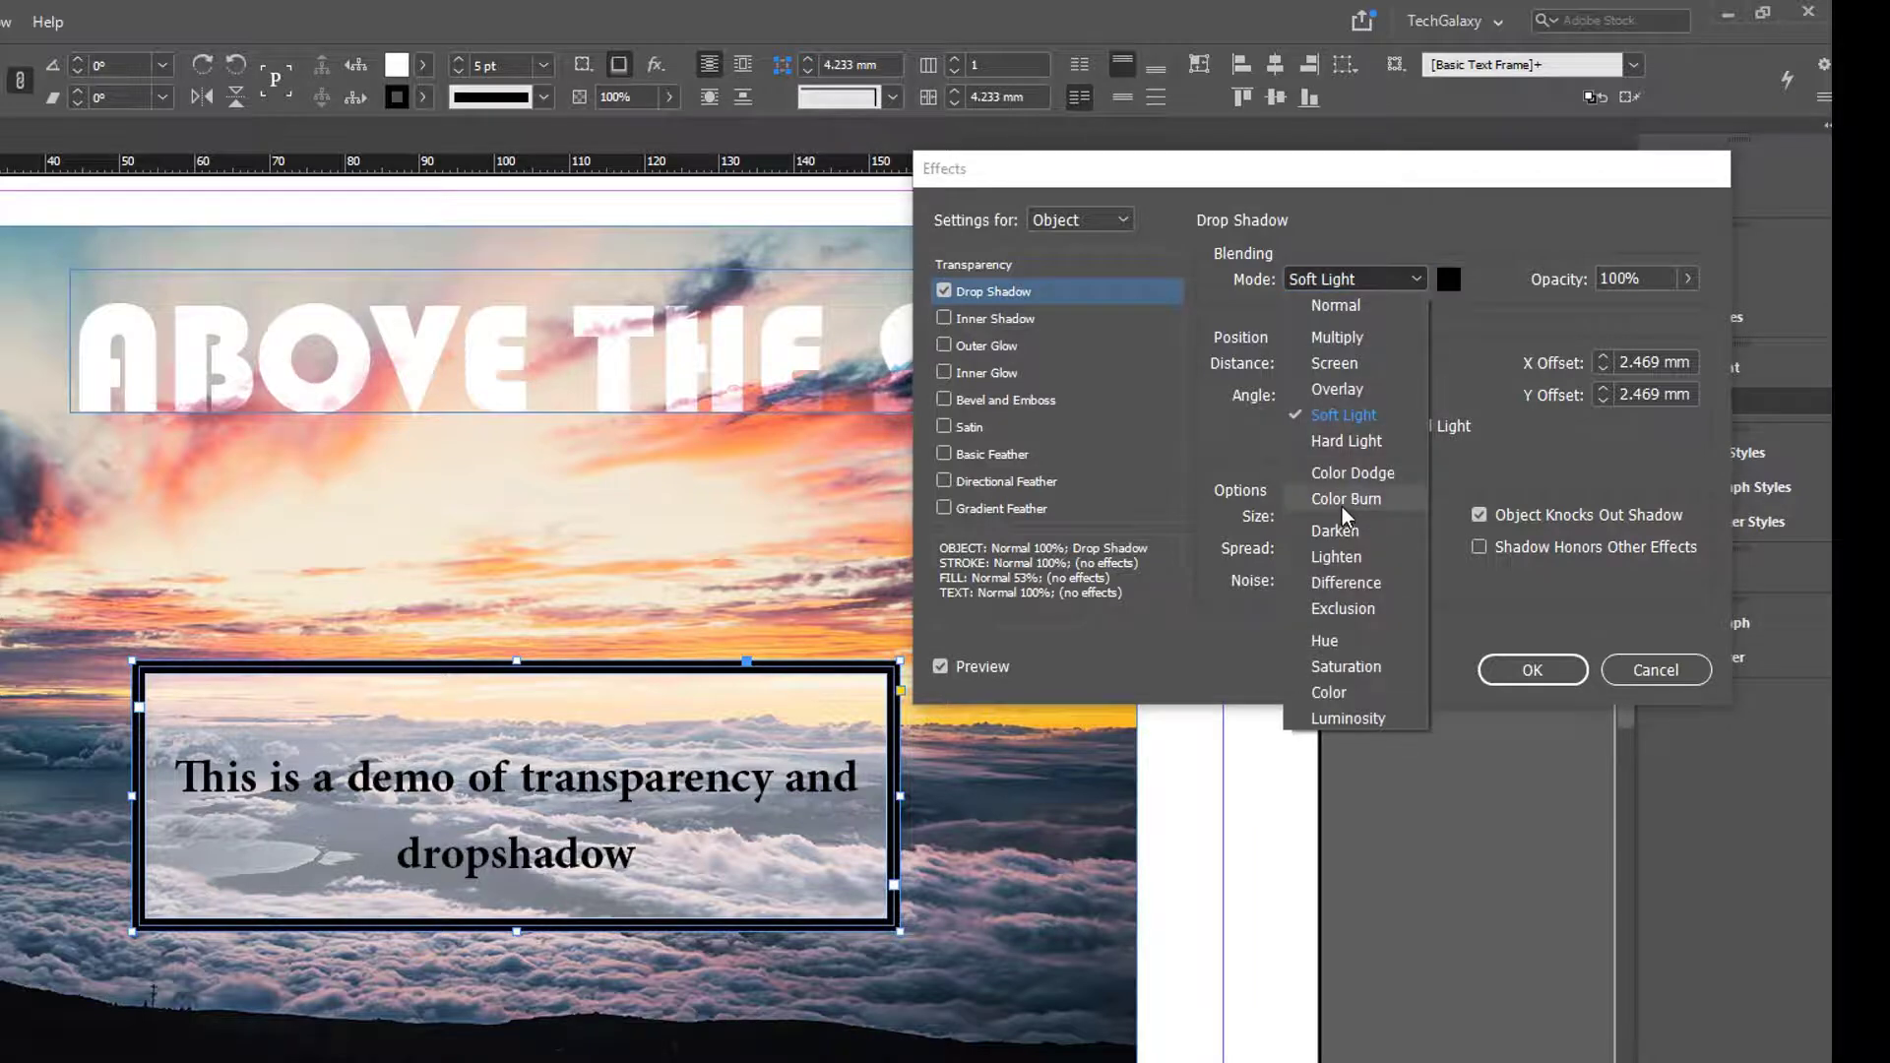
{"action": "left_click", "coordinate": [1343, 506]}
{"action": "left_click", "coordinate": [1372, 281]}
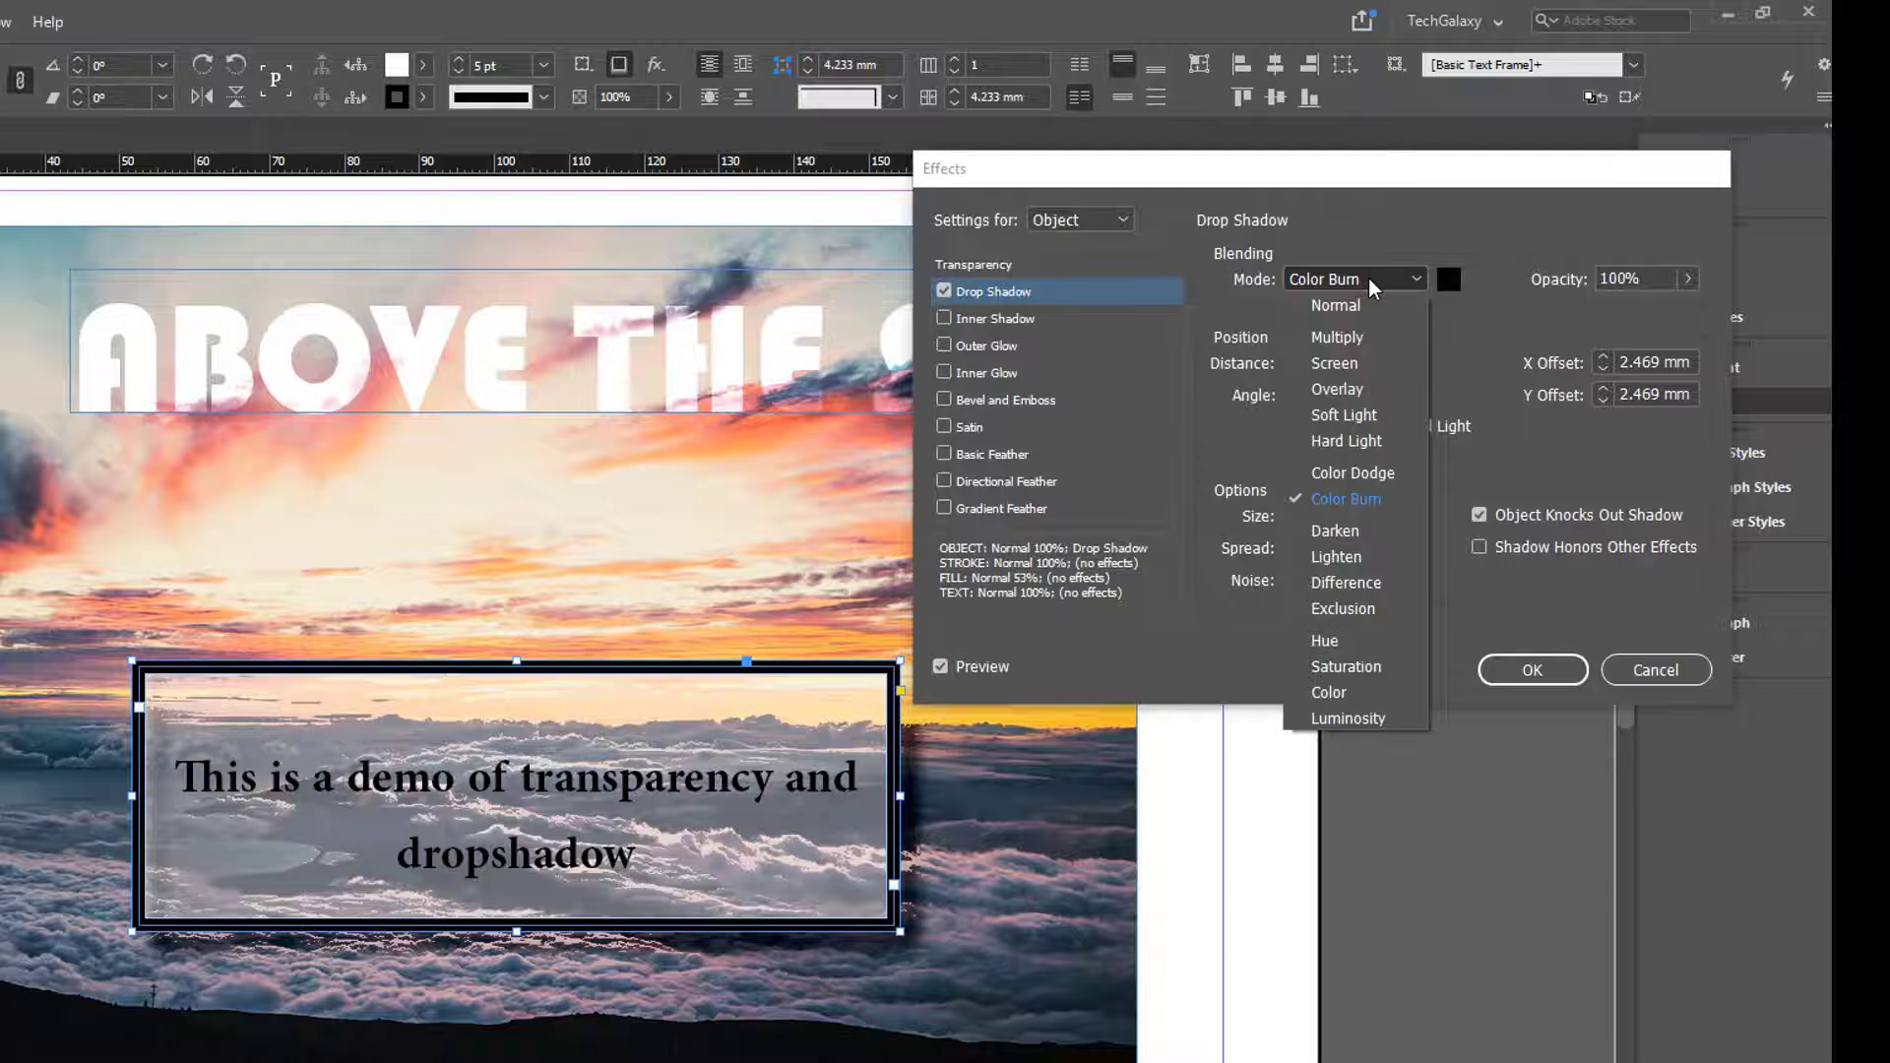
{"action": "left_click", "coordinate": [1367, 338]}
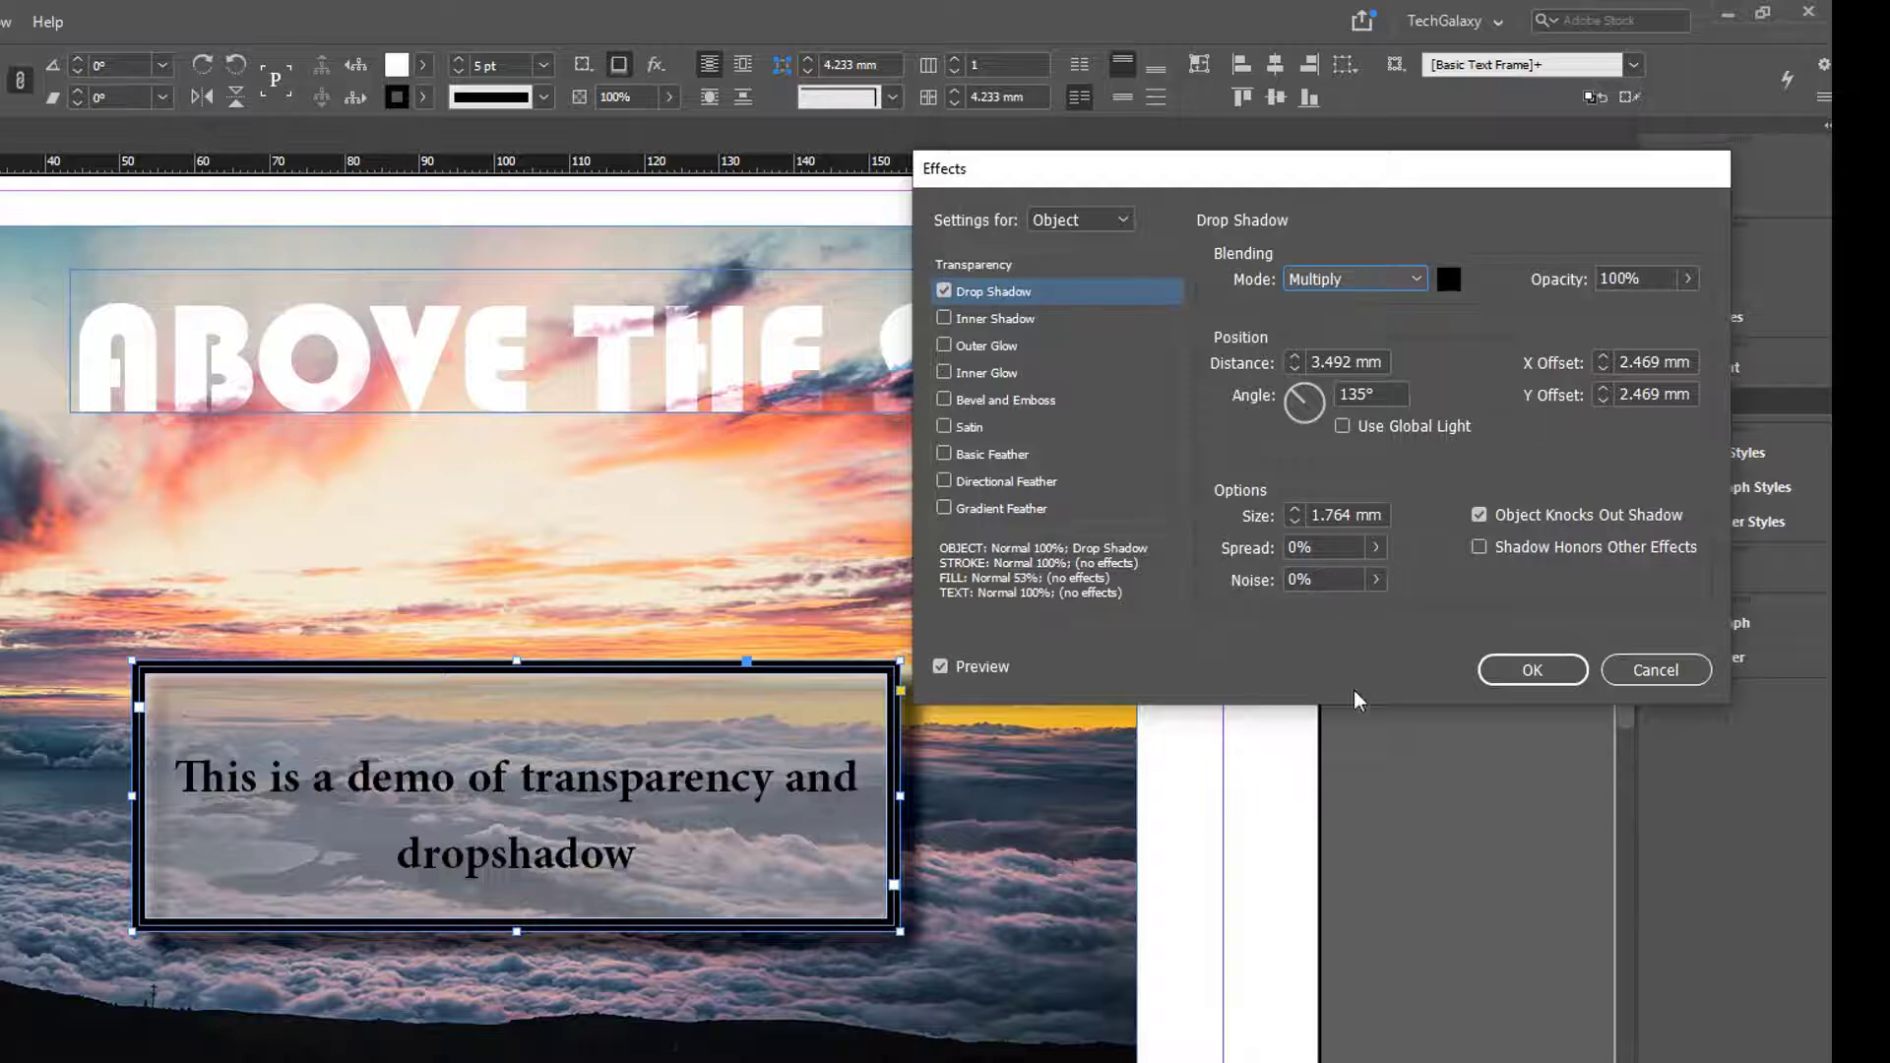
Try adjusting the drop shadow's noise, then discard the shadow settings
{"action": "left_click", "coordinate": [1324, 580]}
{"action": "left_click", "coordinate": [1376, 579]}
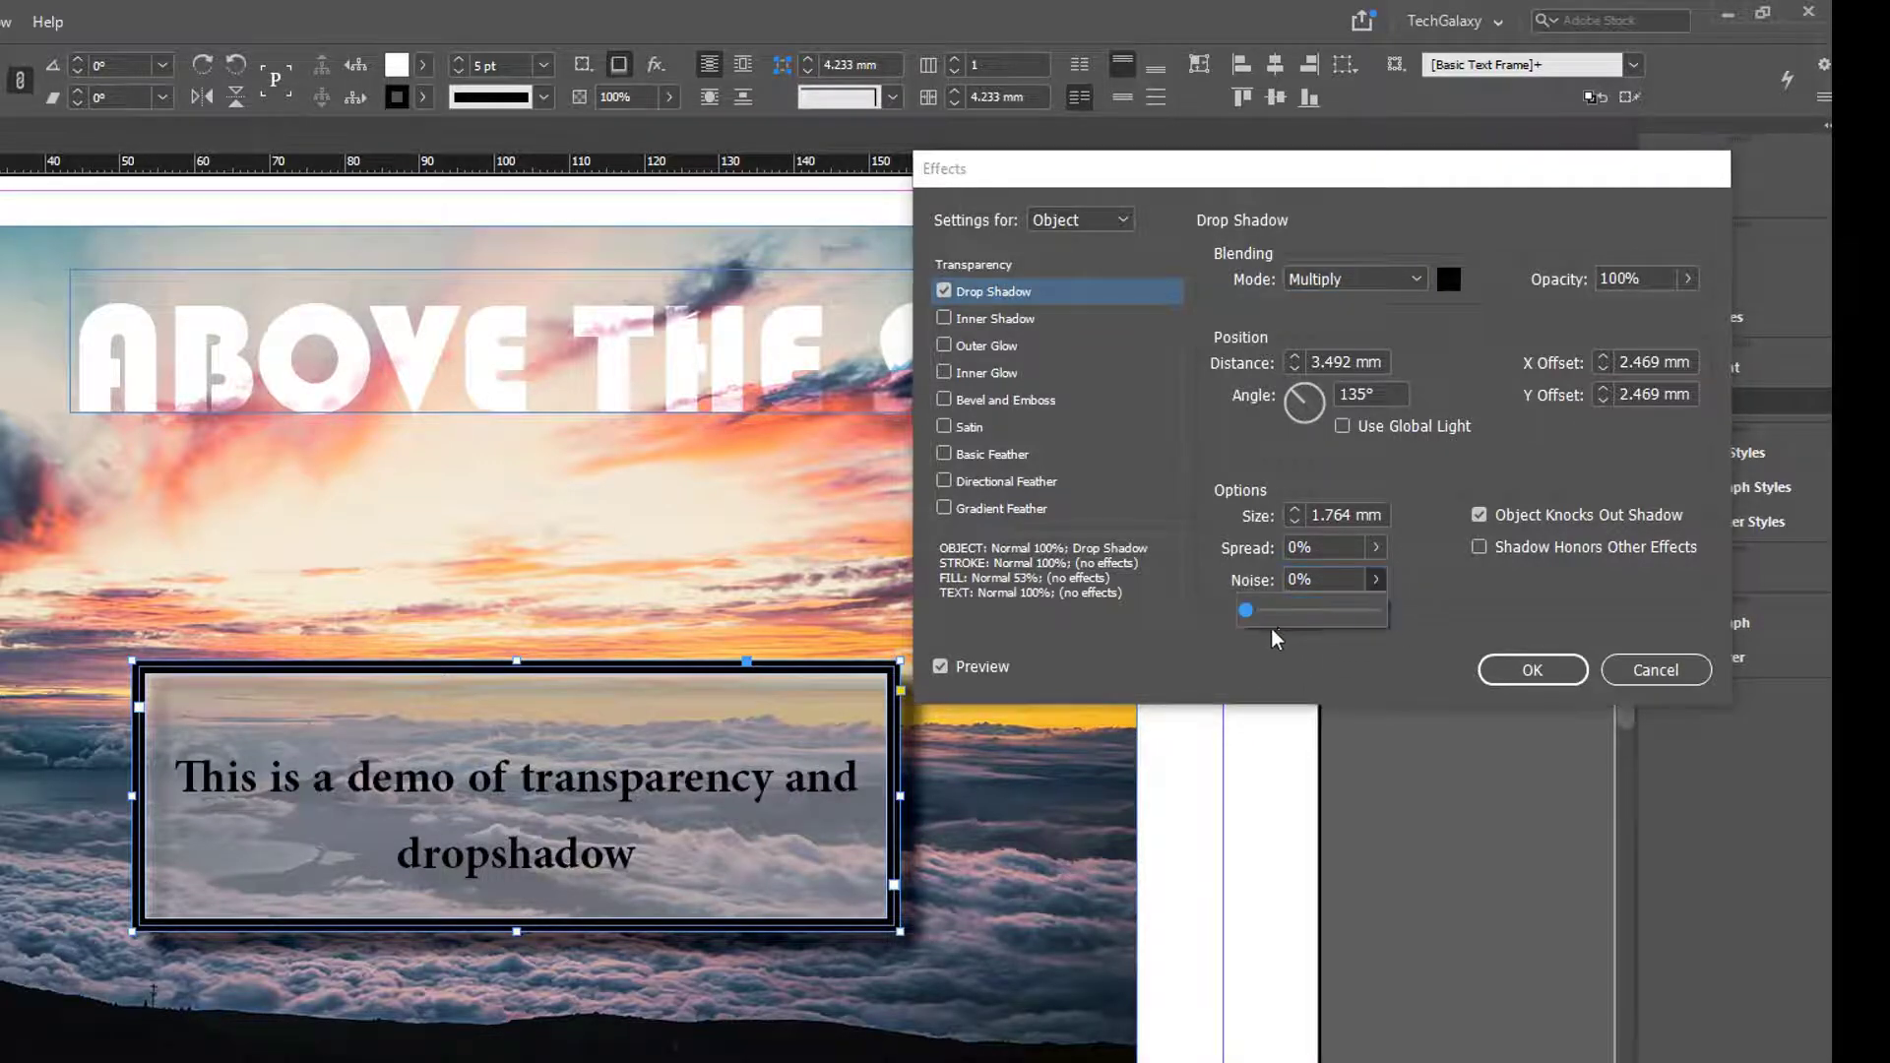
{"action": "left_click_drag", "start_coordinate": [1254, 614], "coordinate": [1256, 613]}
{"action": "left_click", "coordinate": [1607, 673]}
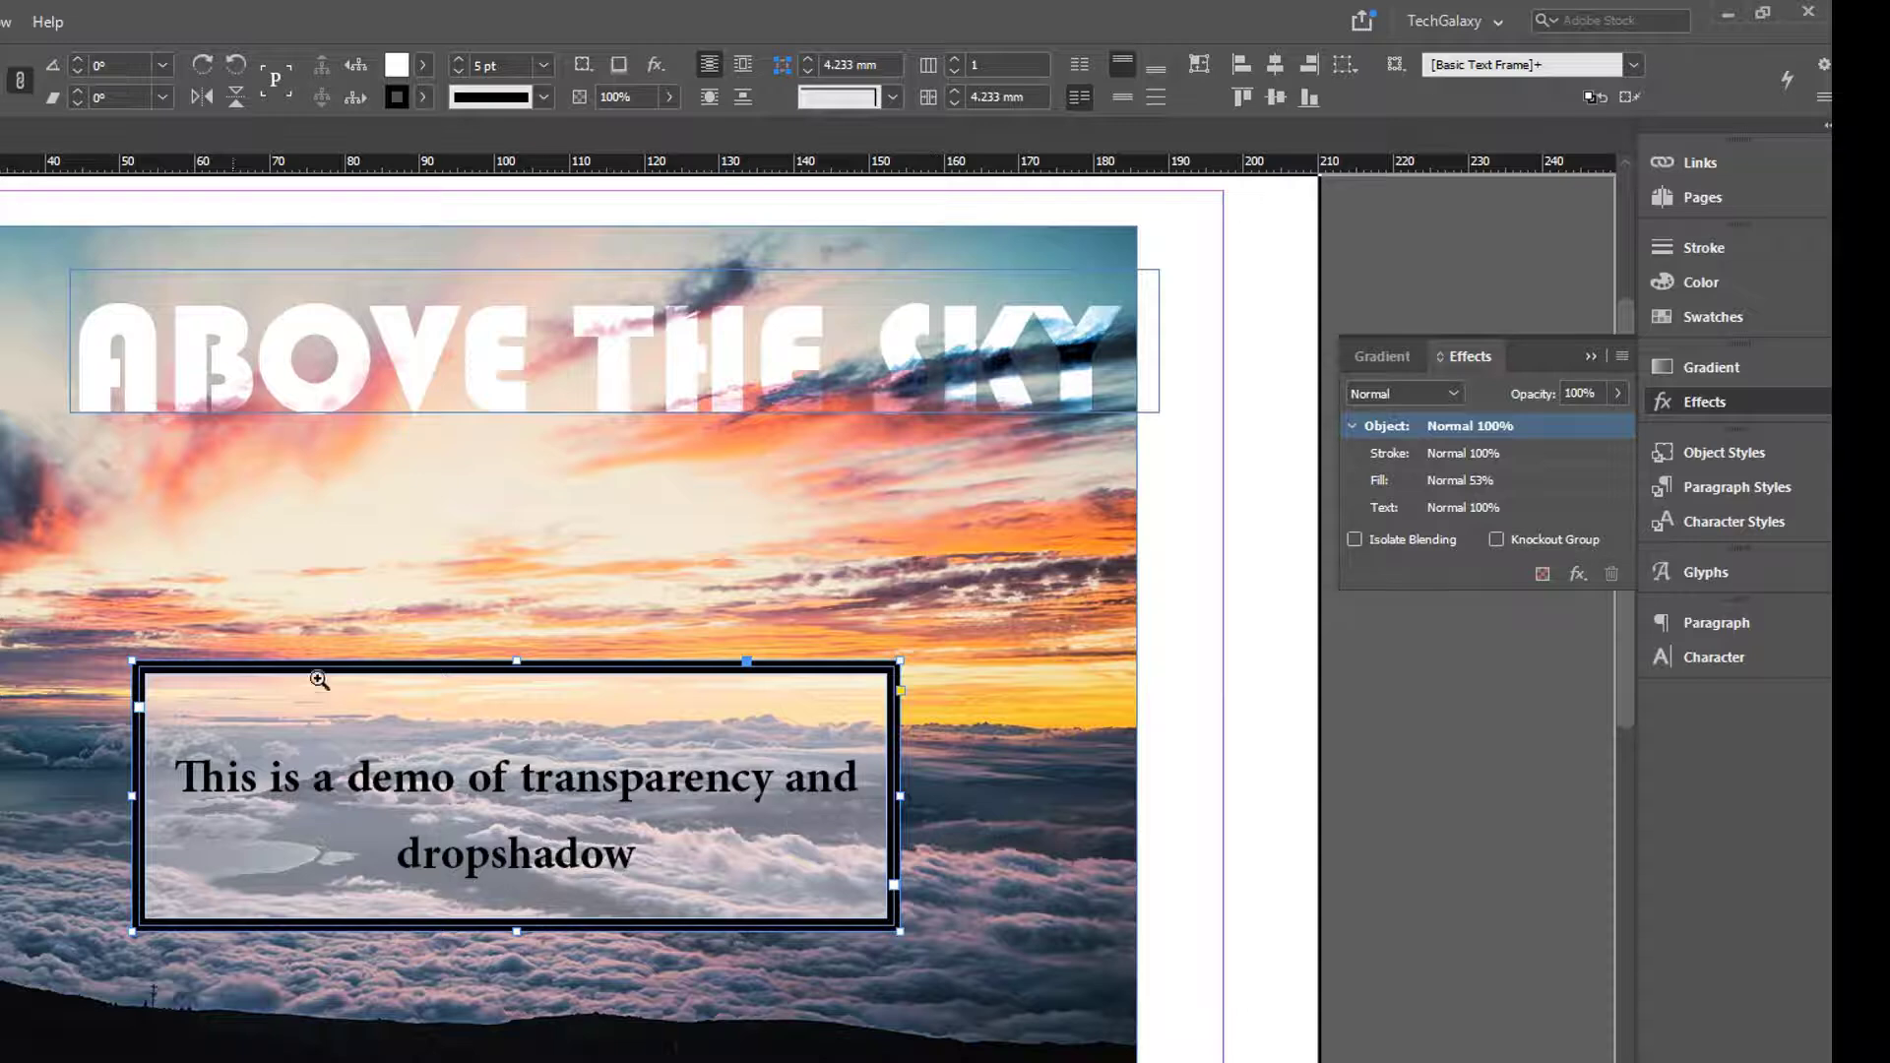
Add a Multiply drop shadow to the bordered text frame with 80% opacity and 7% noise
{"action": "key", "text": "z"}
{"action": "left_click_drag", "start_coordinate": [630, 615], "coordinate": [1025, 935]}
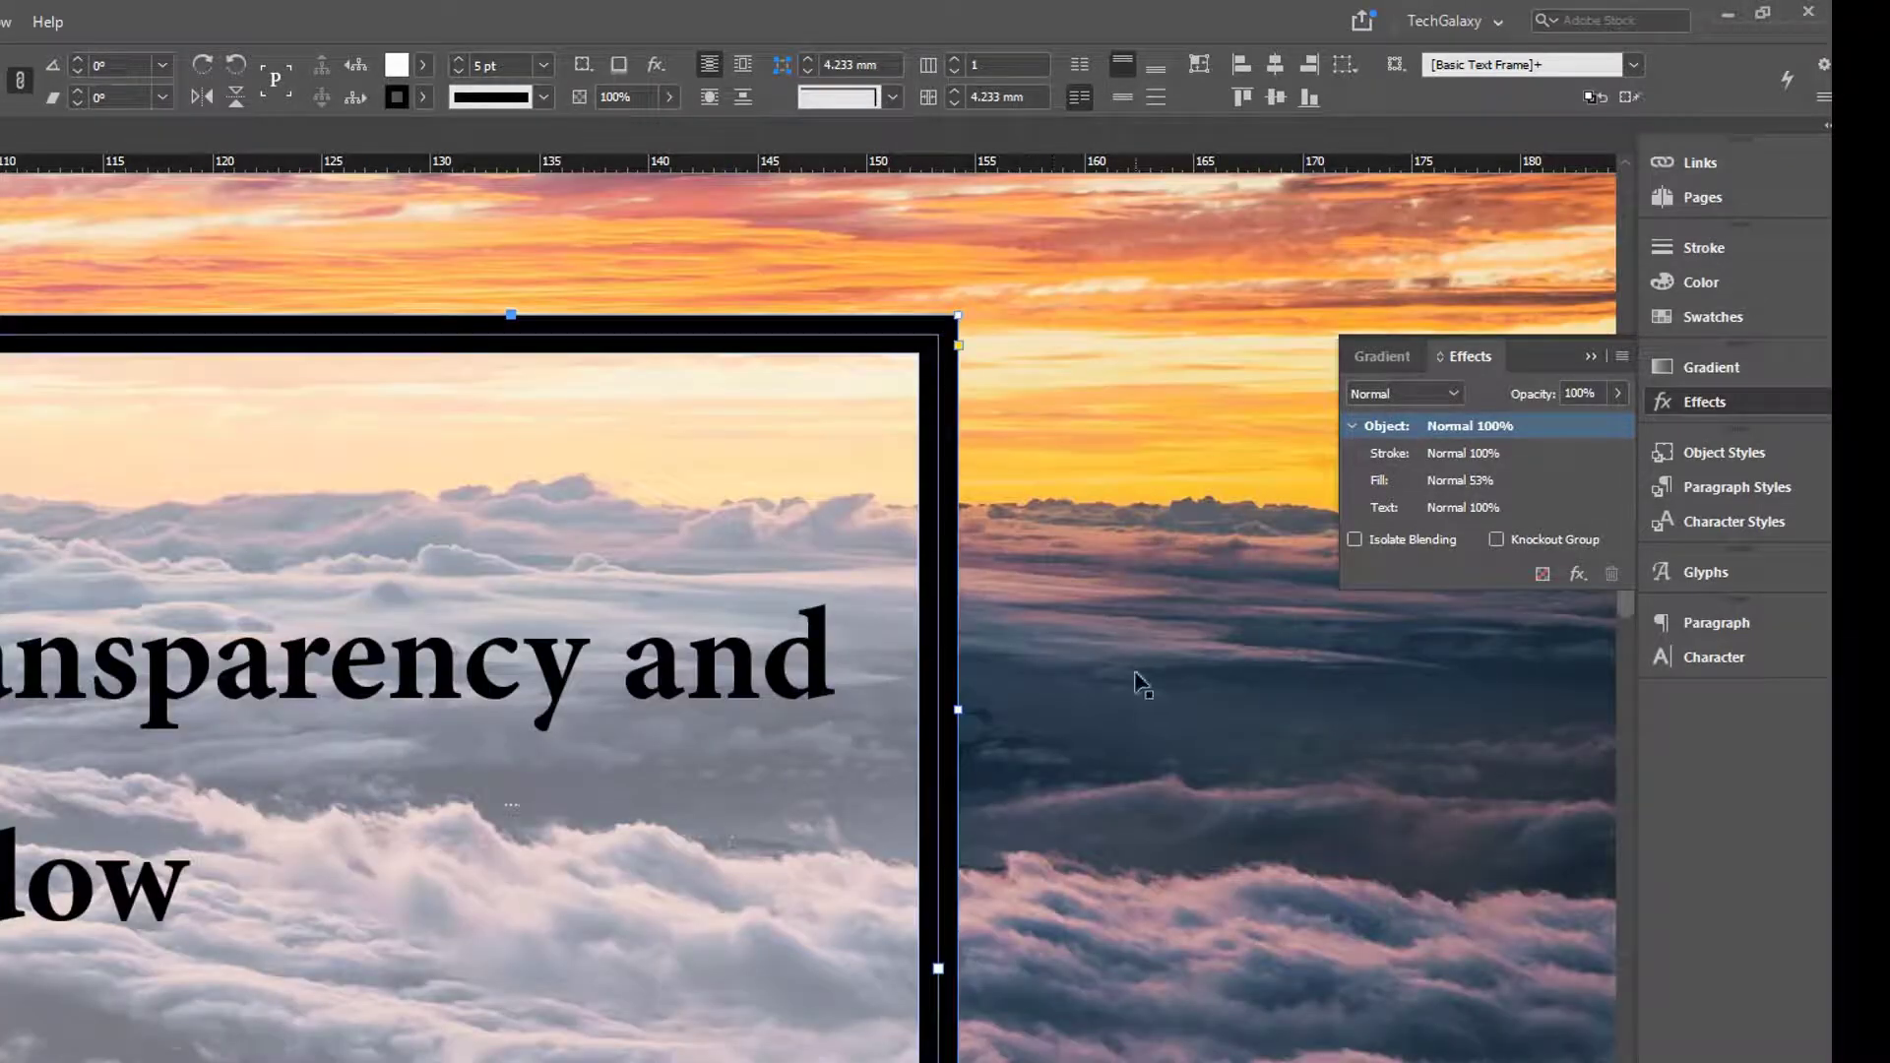
{"action": "left_click", "coordinate": [1579, 575]}
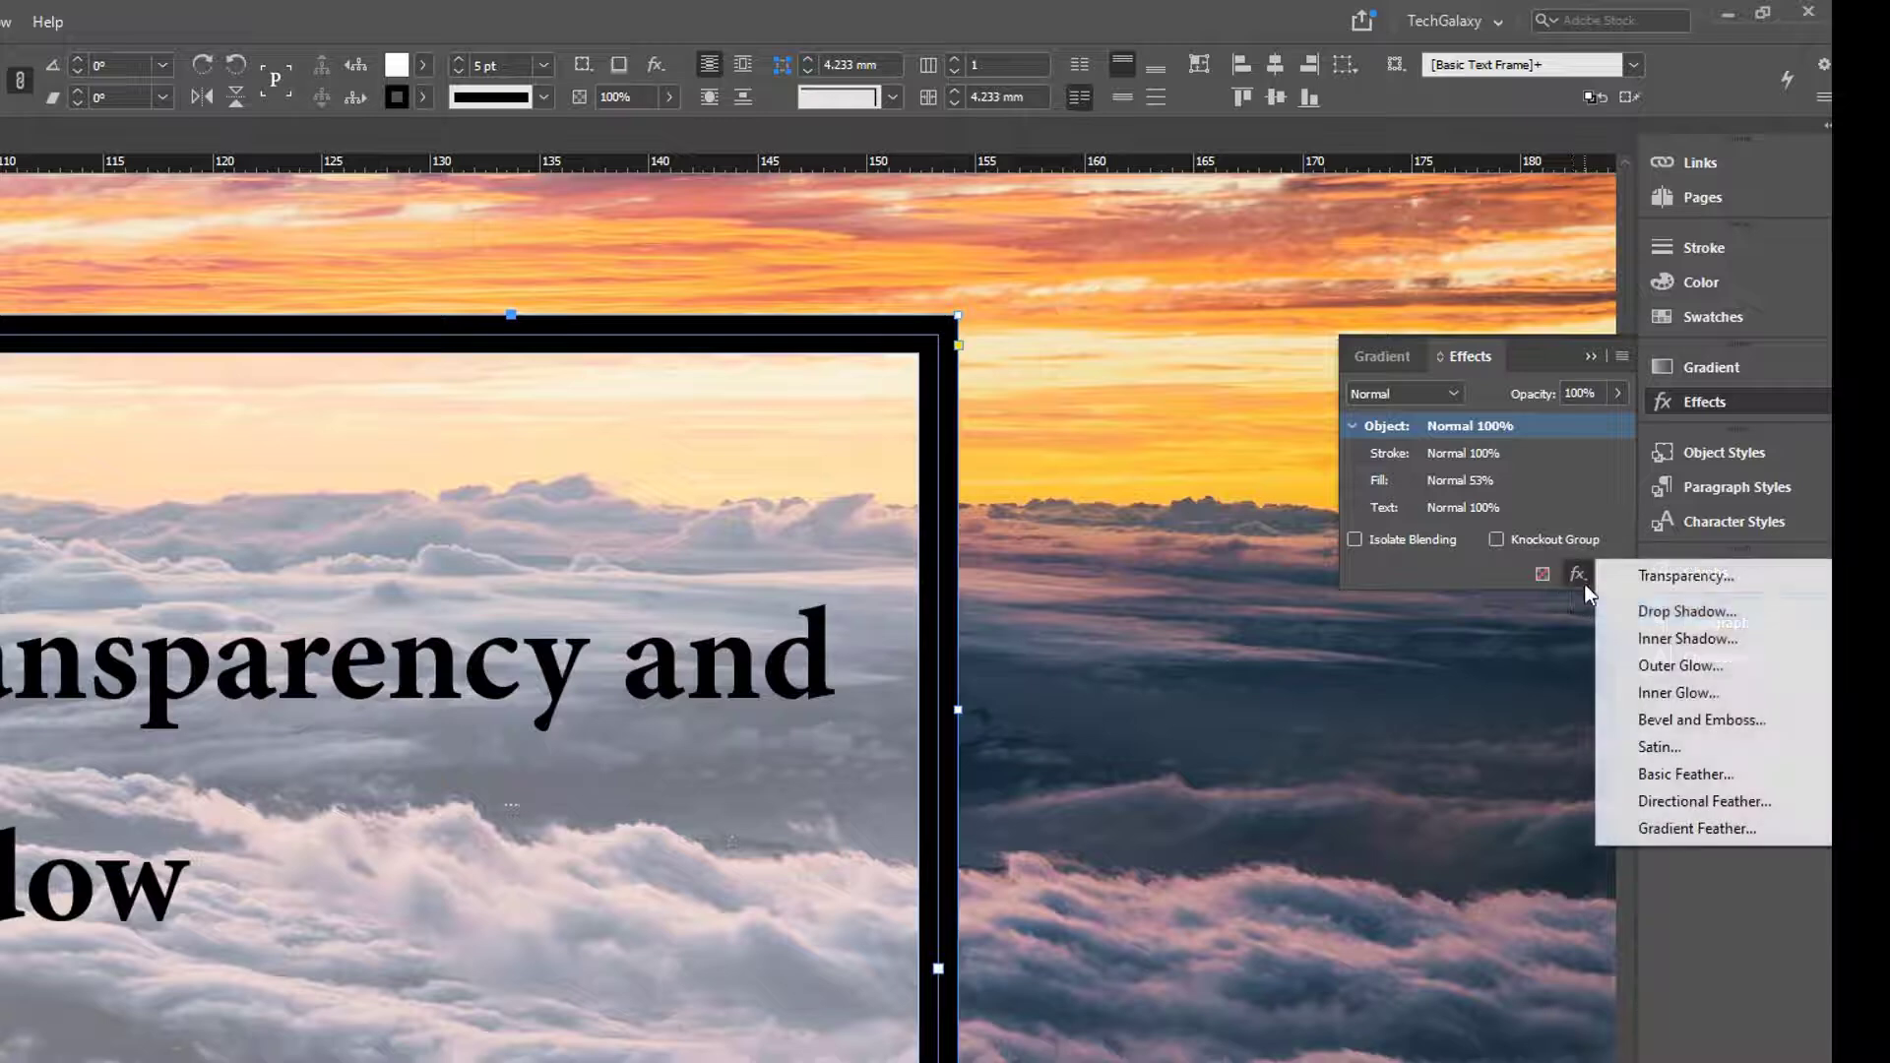
{"action": "left_click", "coordinate": [1663, 603]}
{"action": "left_click_drag", "start_coordinate": [1104, 185], "coordinate": [1286, 136]}
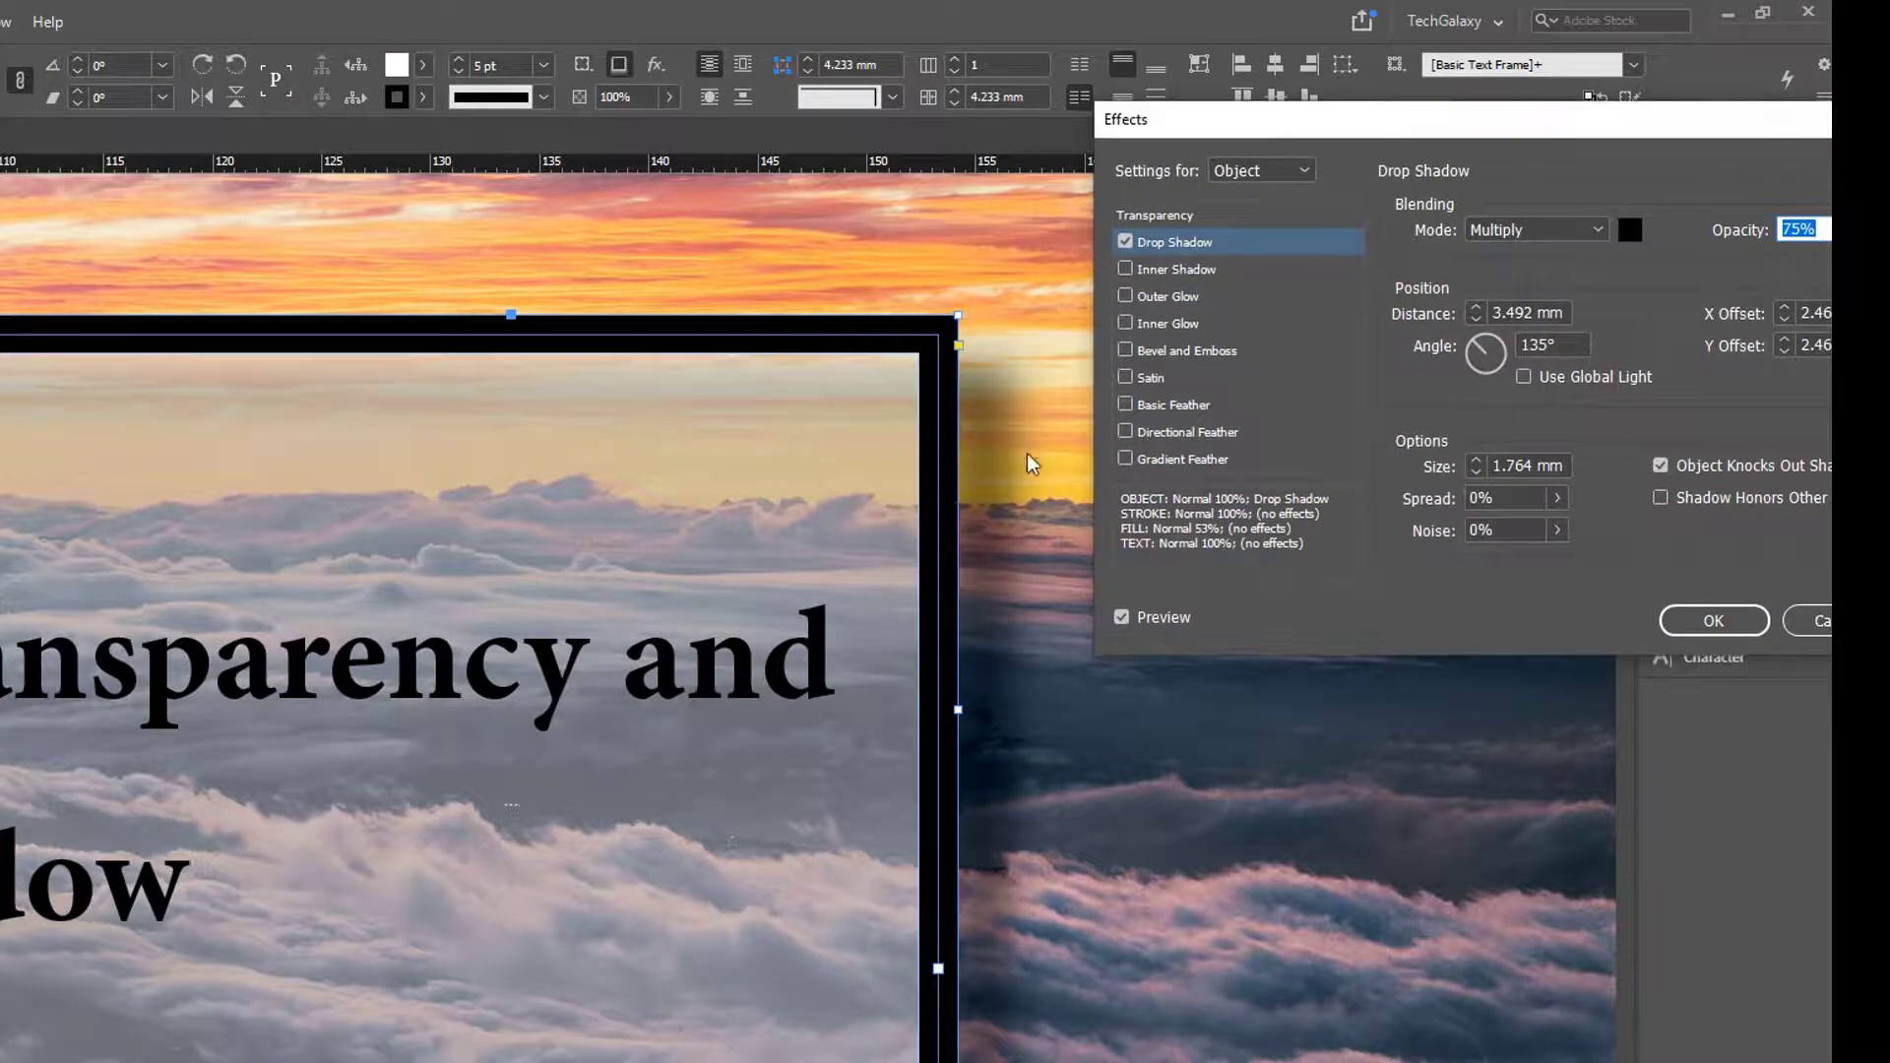
{"action": "left_click_drag", "start_coordinate": [1517, 135], "coordinate": [1309, 116]}
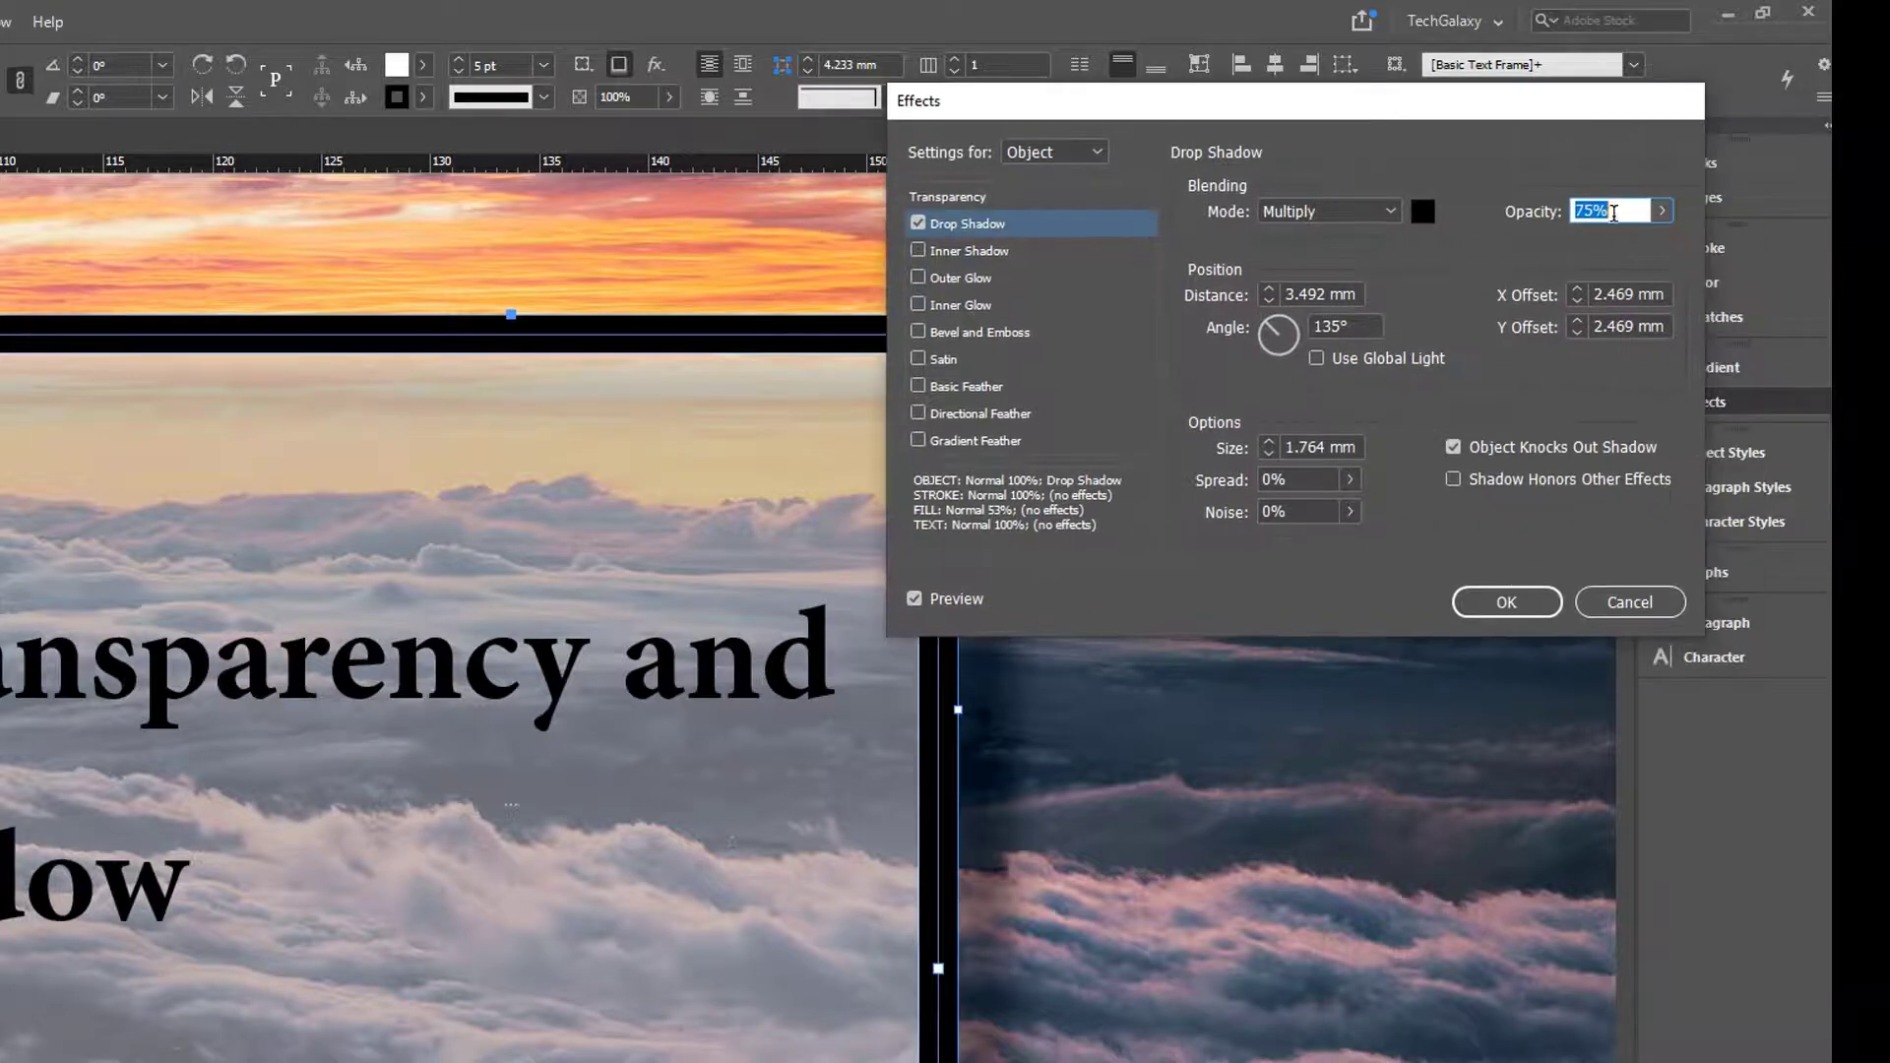
{"action": "left_click", "coordinate": [1661, 211]}
{"action": "left_click_drag", "start_coordinate": [1629, 243], "coordinate": [1640, 251]}
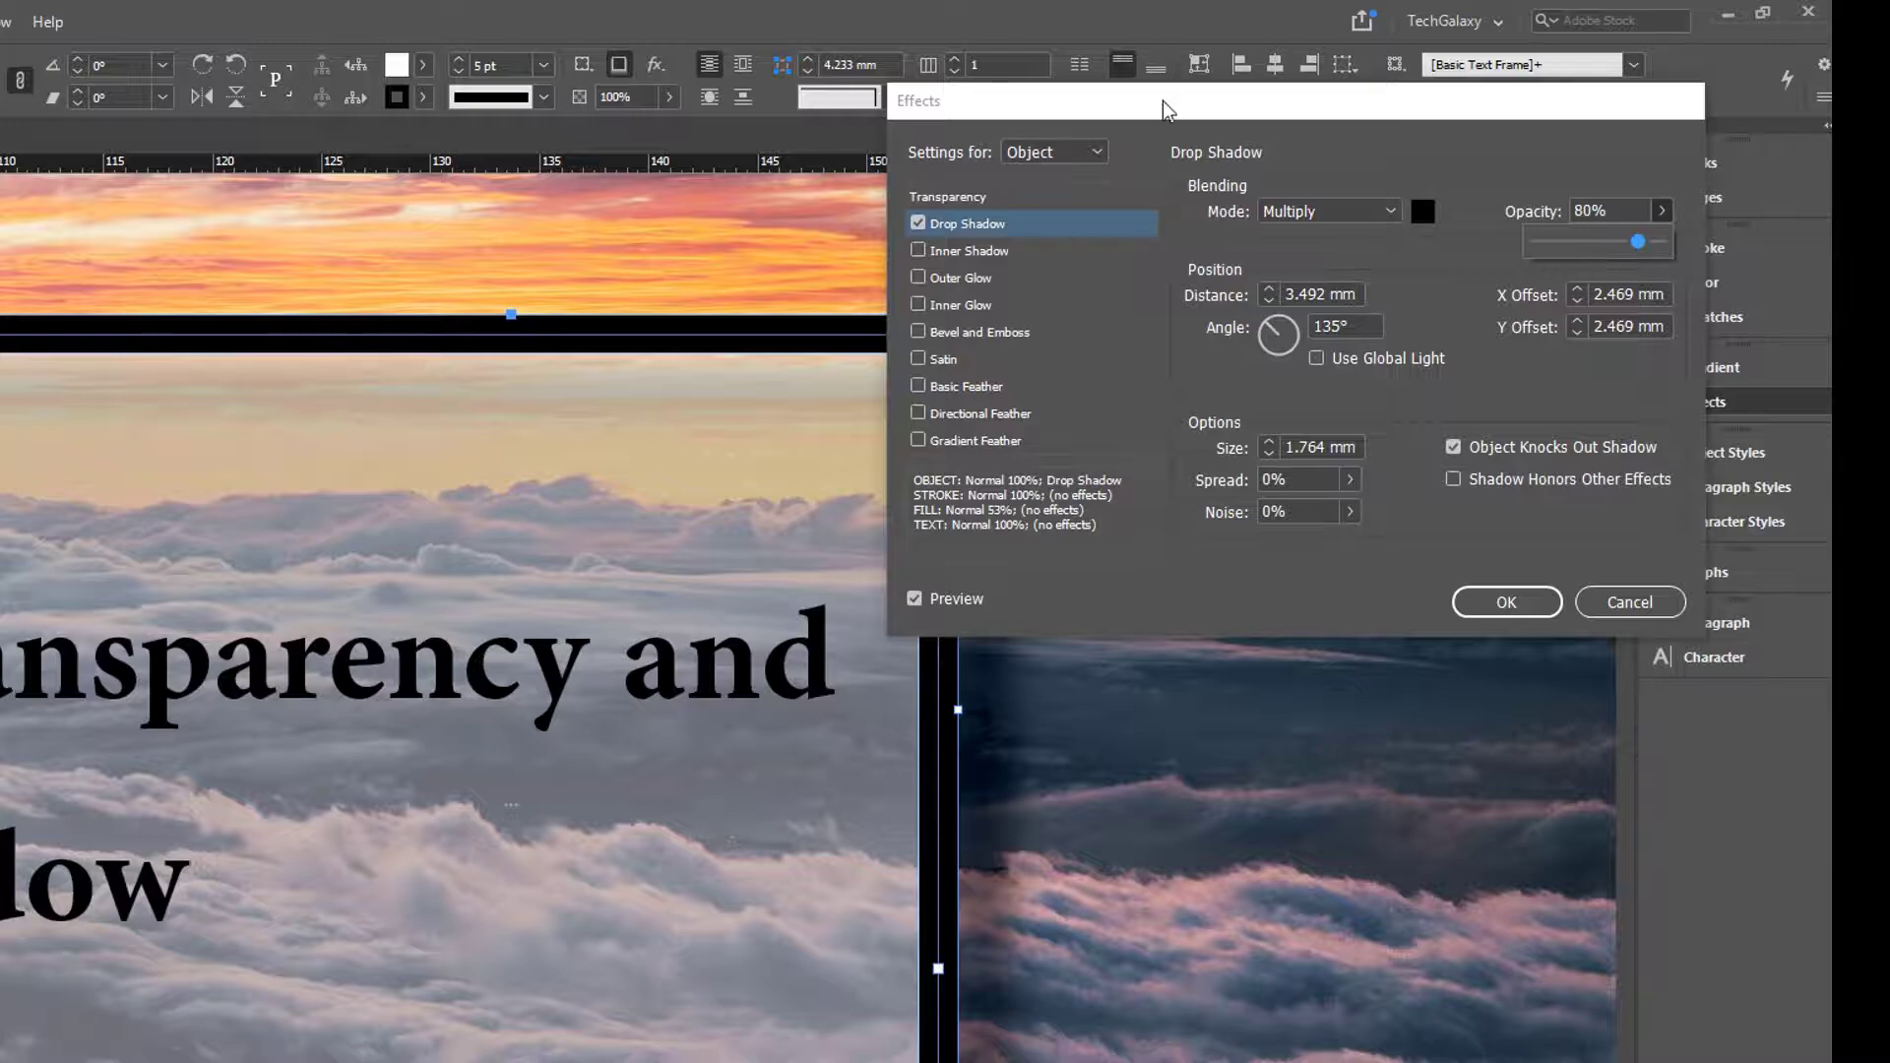
{"action": "left_click_drag", "start_coordinate": [1162, 101], "coordinate": [1368, 75]}
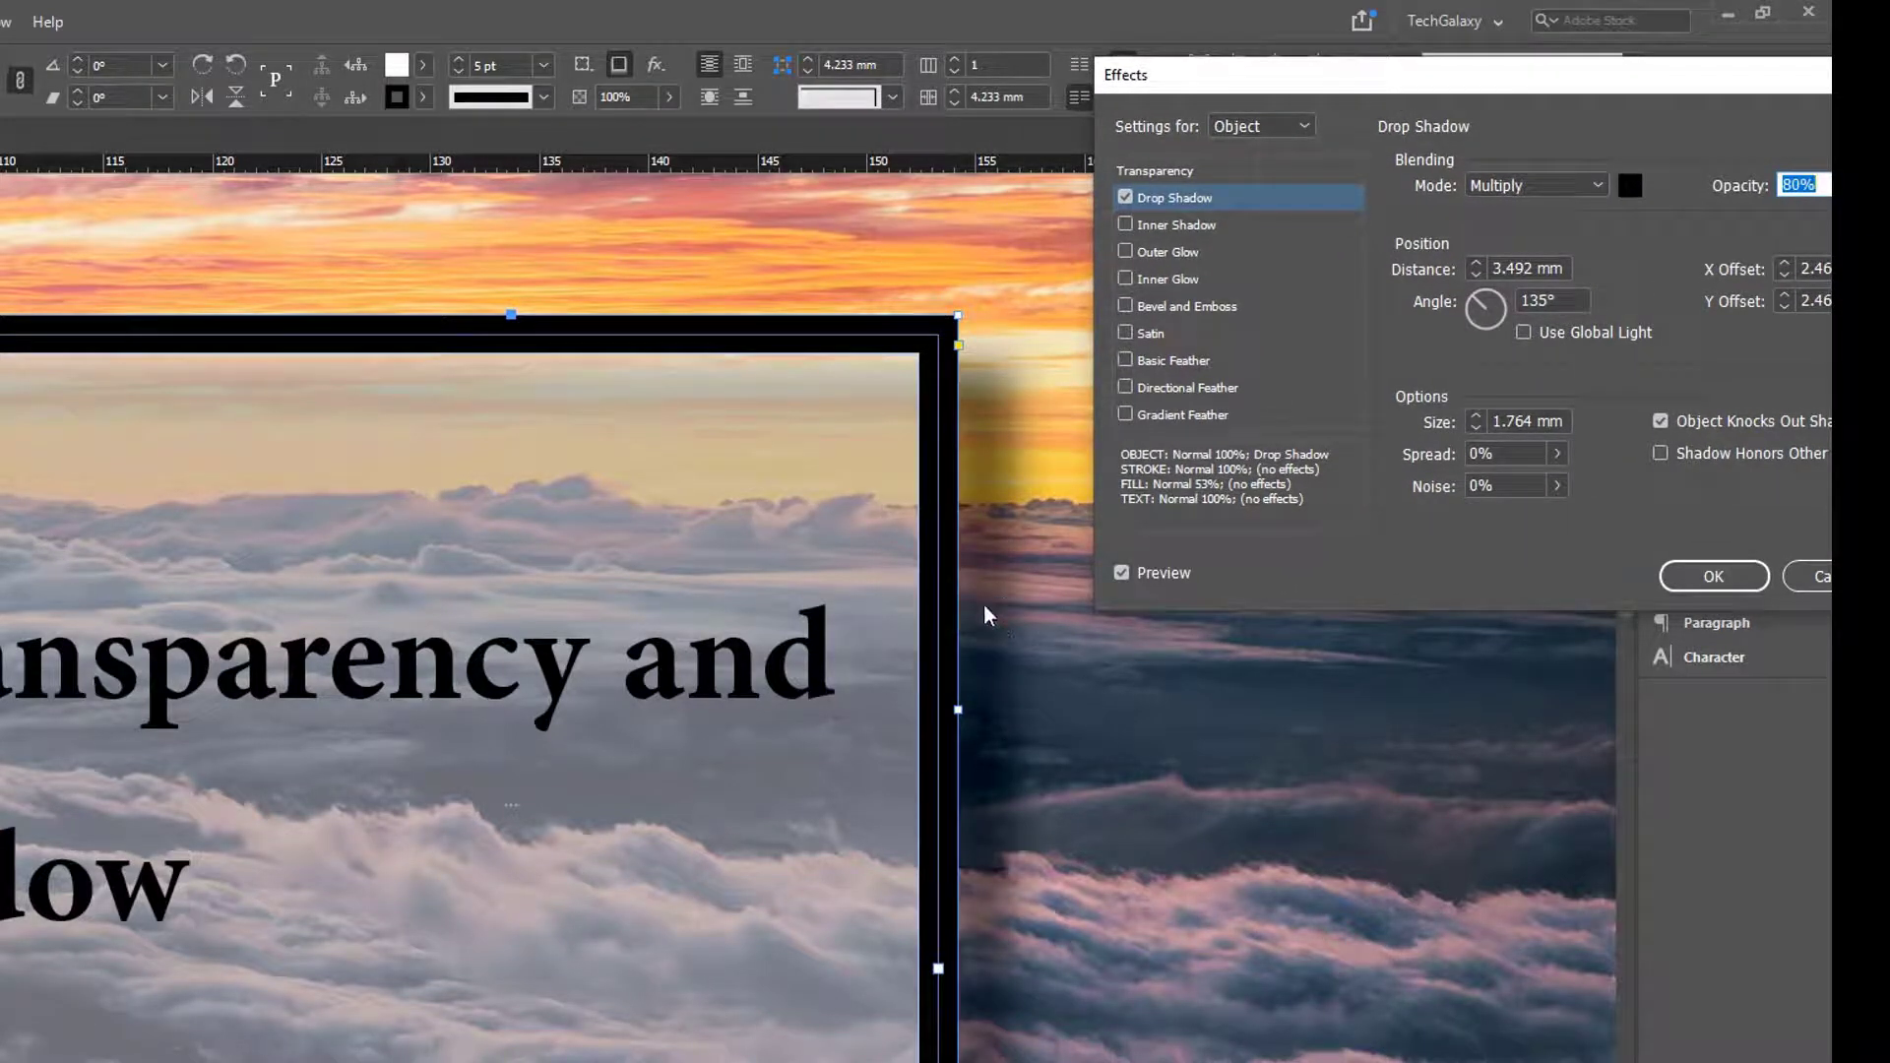
{"action": "left_click", "coordinate": [1557, 486]}
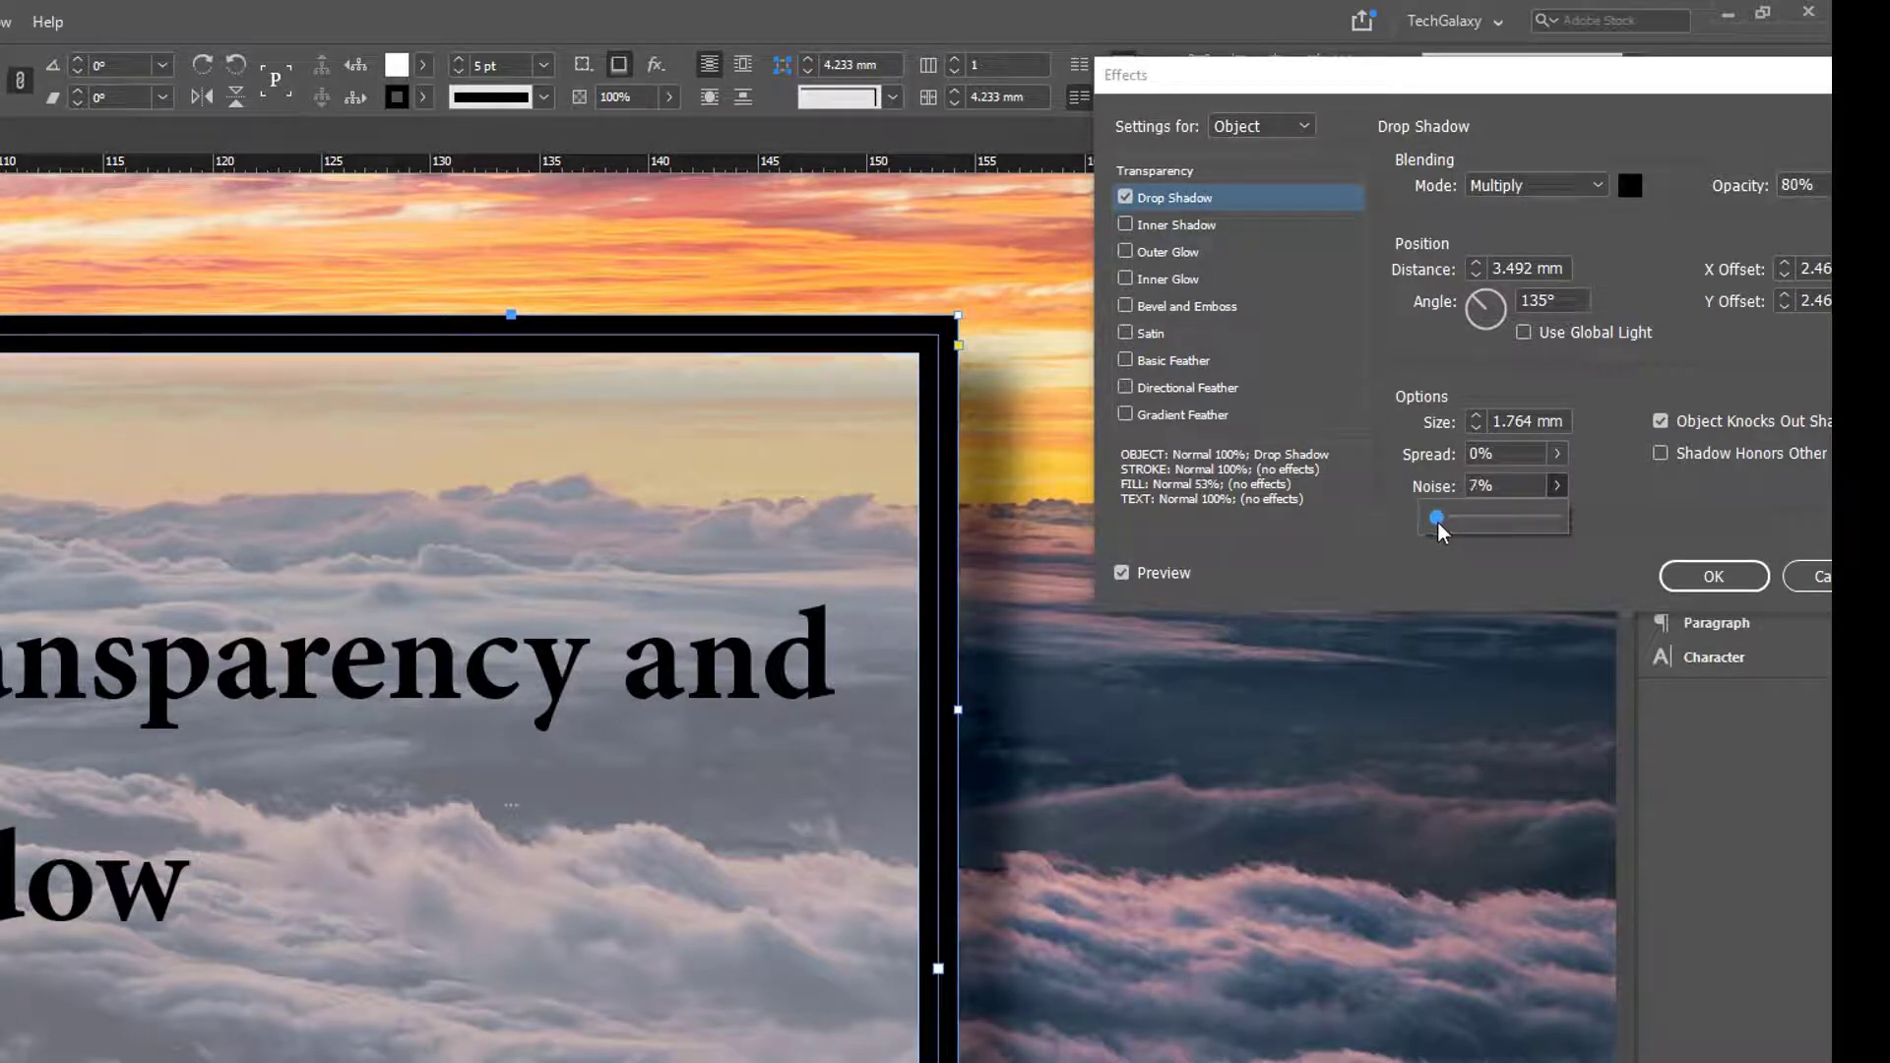
{"action": "left_click", "coordinate": [1724, 580]}
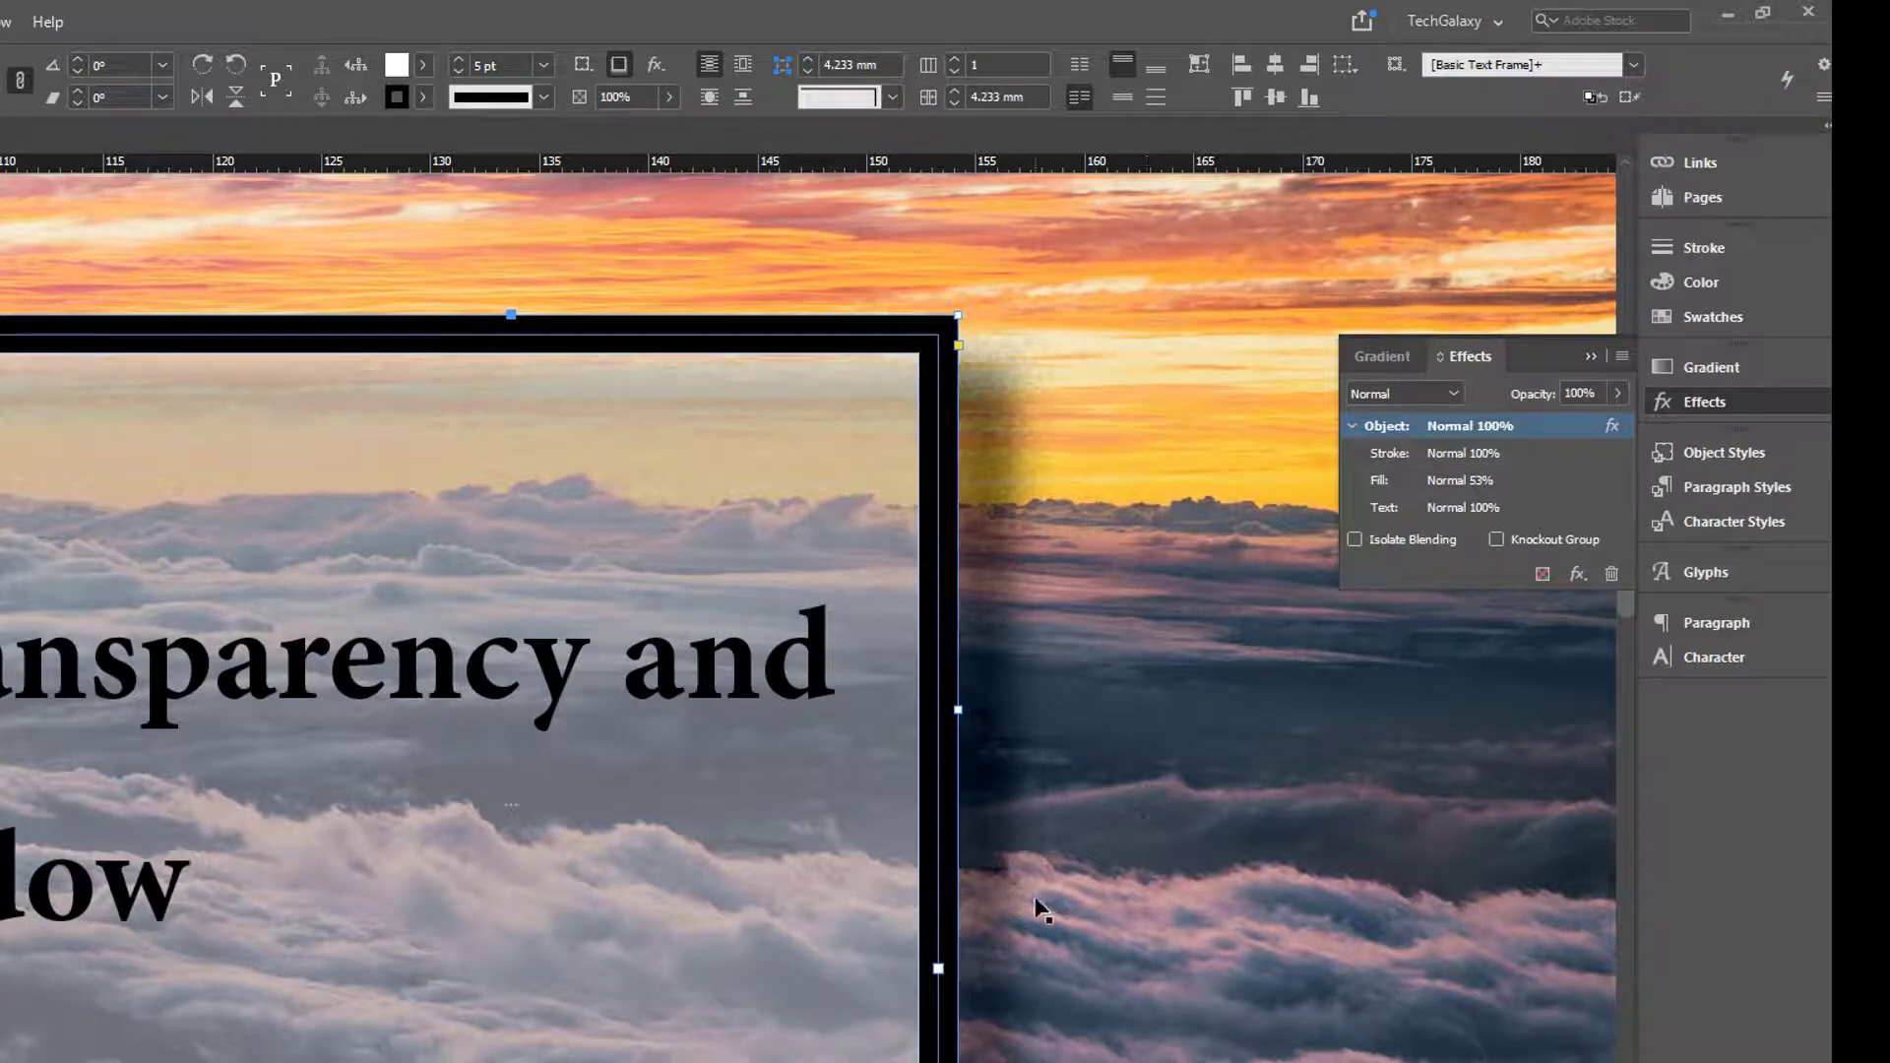
Clear all effects from the ABOVE THE SKY title frame and shift the frame slightly left over the photo
{"action": "left_click", "coordinate": [853, 763], "text": "ctrl+alt"}
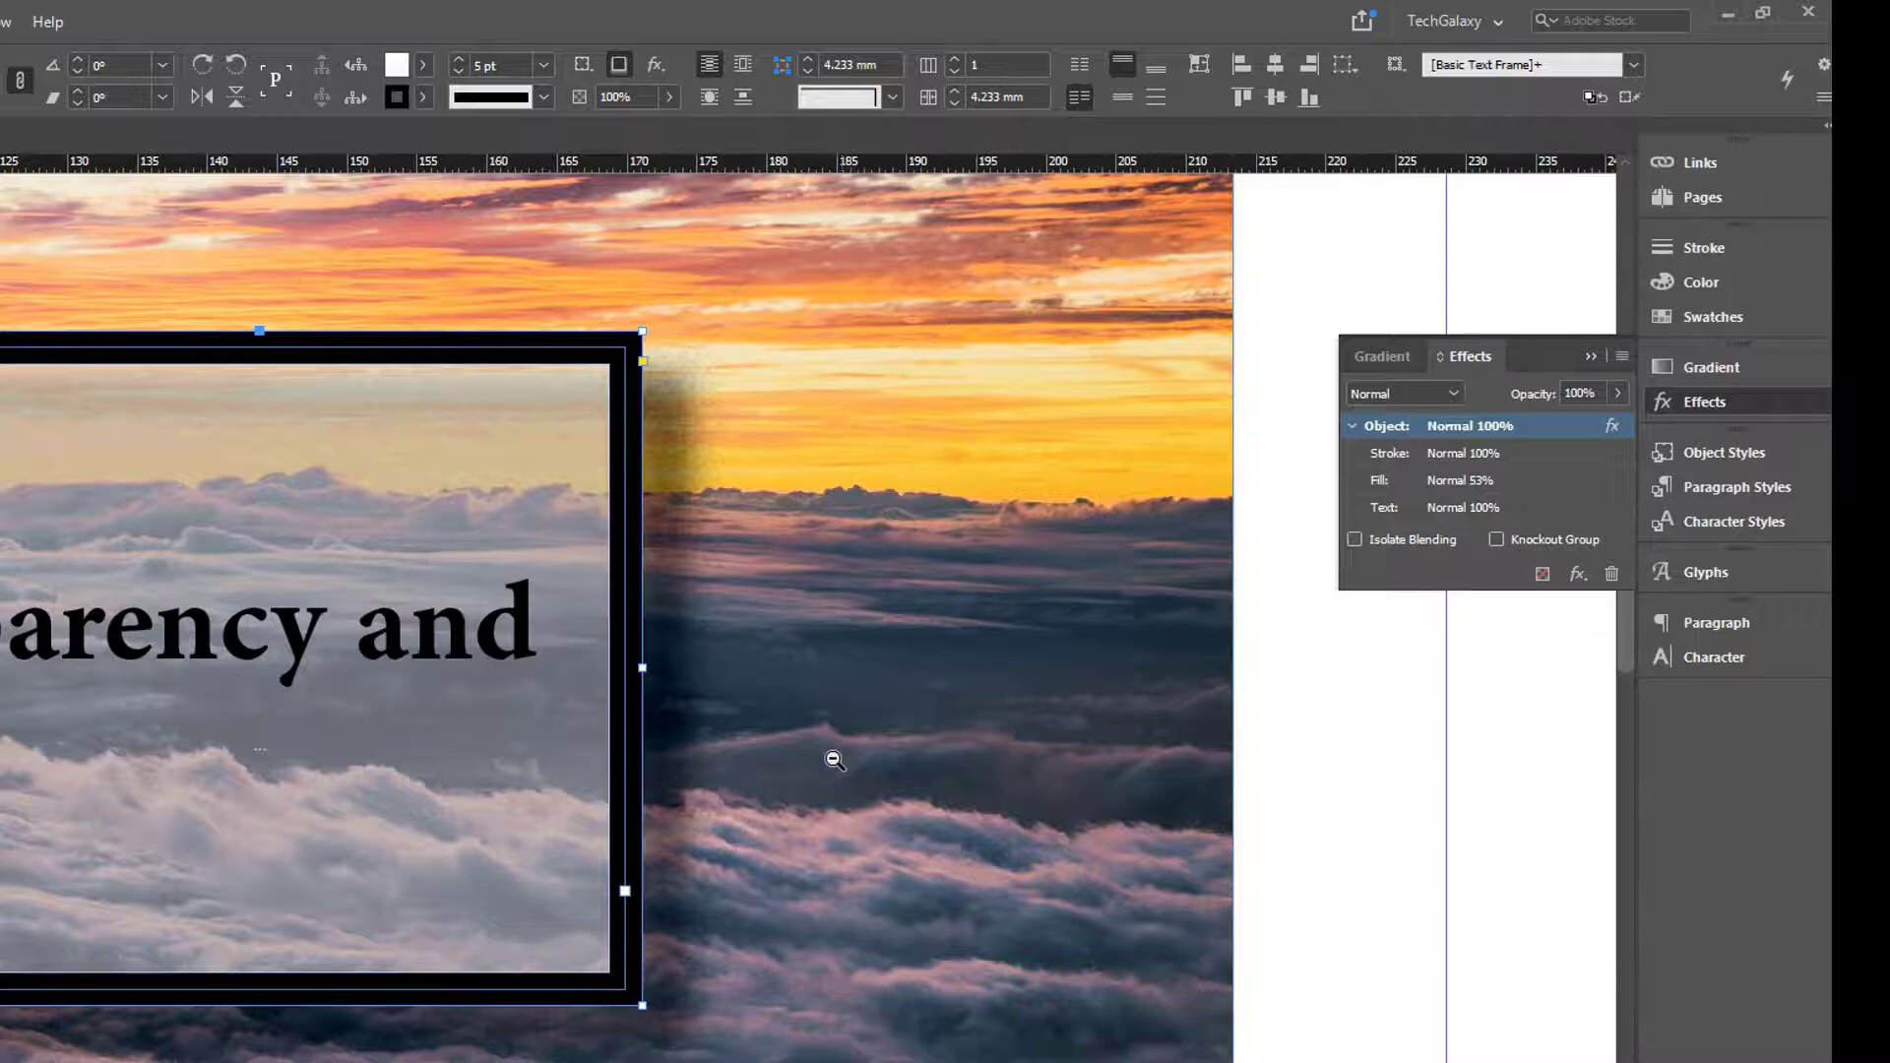
{"action": "left_click", "coordinate": [580, 719], "text": "ctrl+alt"}
{"action": "left_click", "coordinate": [571, 708], "text": "ctrl+alt"}
{"action": "left_click_drag", "start_coordinate": [363, 726], "coordinate": [792, 664]}
{"action": "scroll", "coordinate": [772, 667], "scroll_direction": "left", "scroll_amount": 1}
{"action": "scroll", "coordinate": [767, 679], "scroll_direction": "up", "scroll_amount": 5}
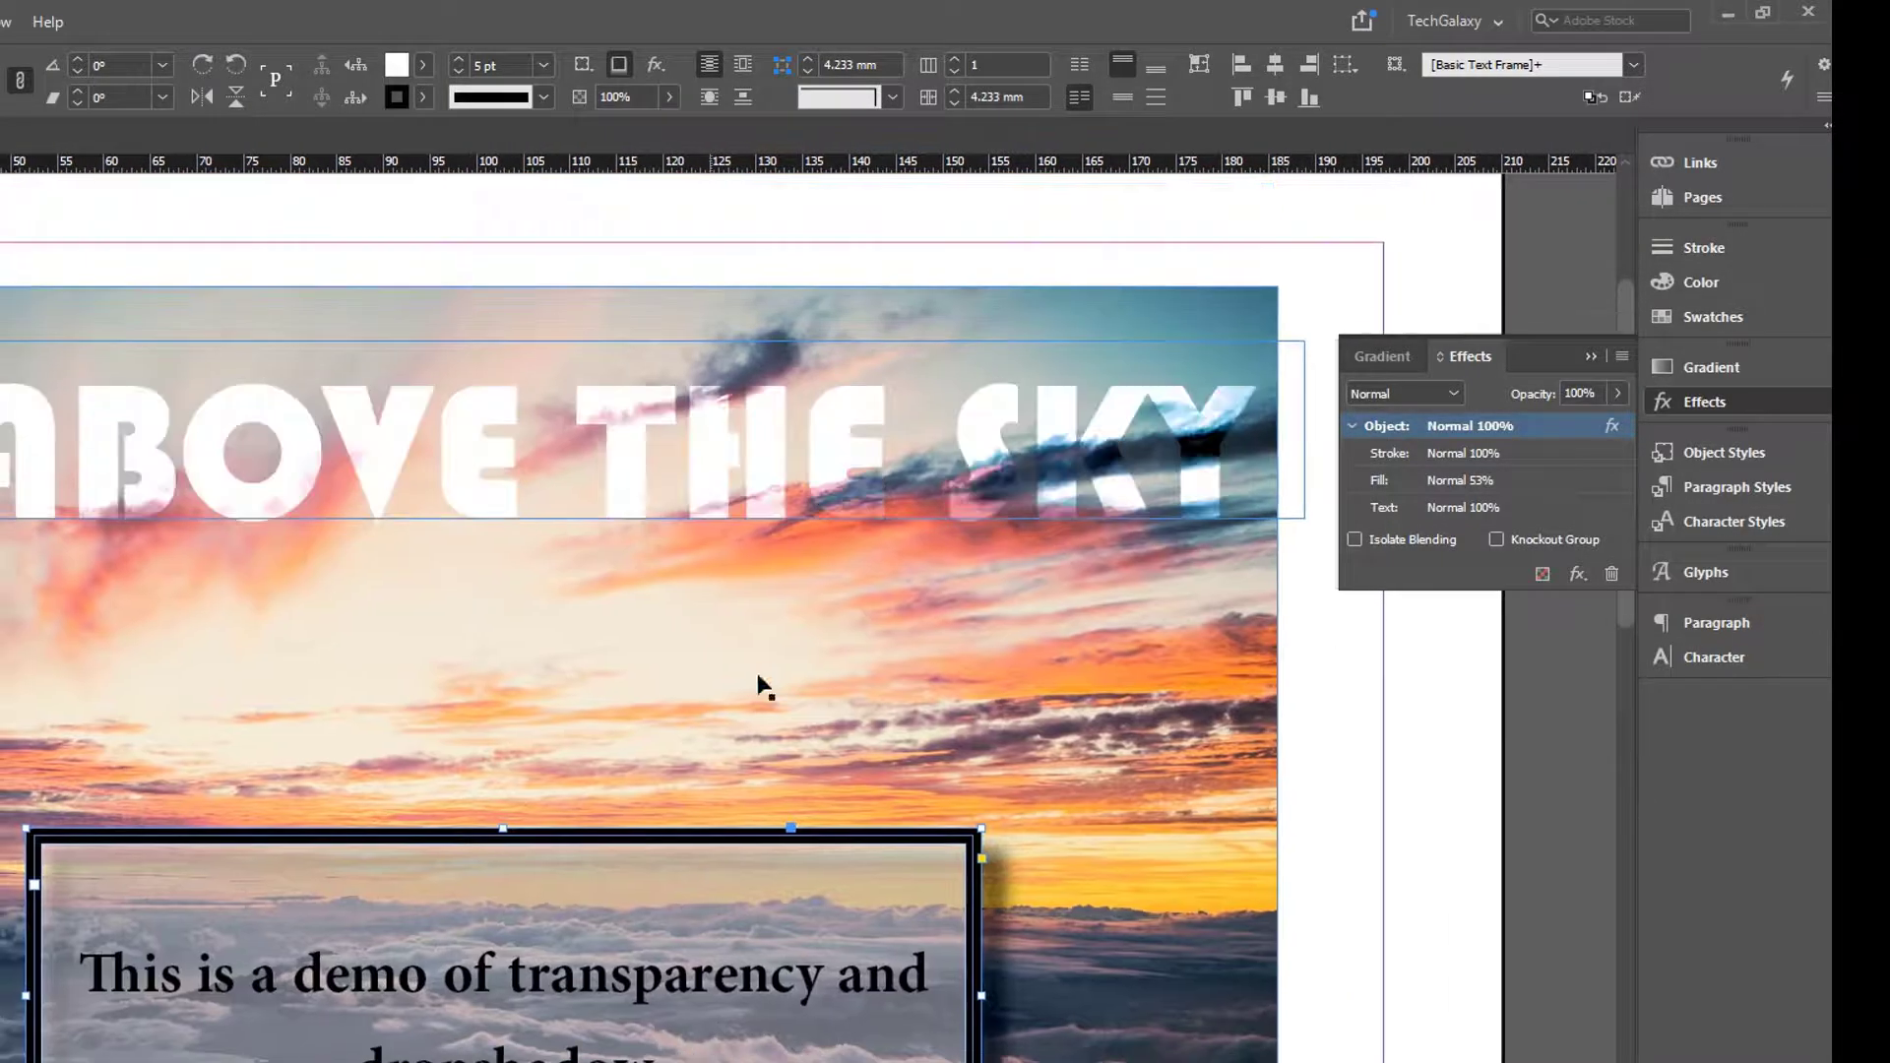
{"action": "left_click", "coordinate": [818, 455]}
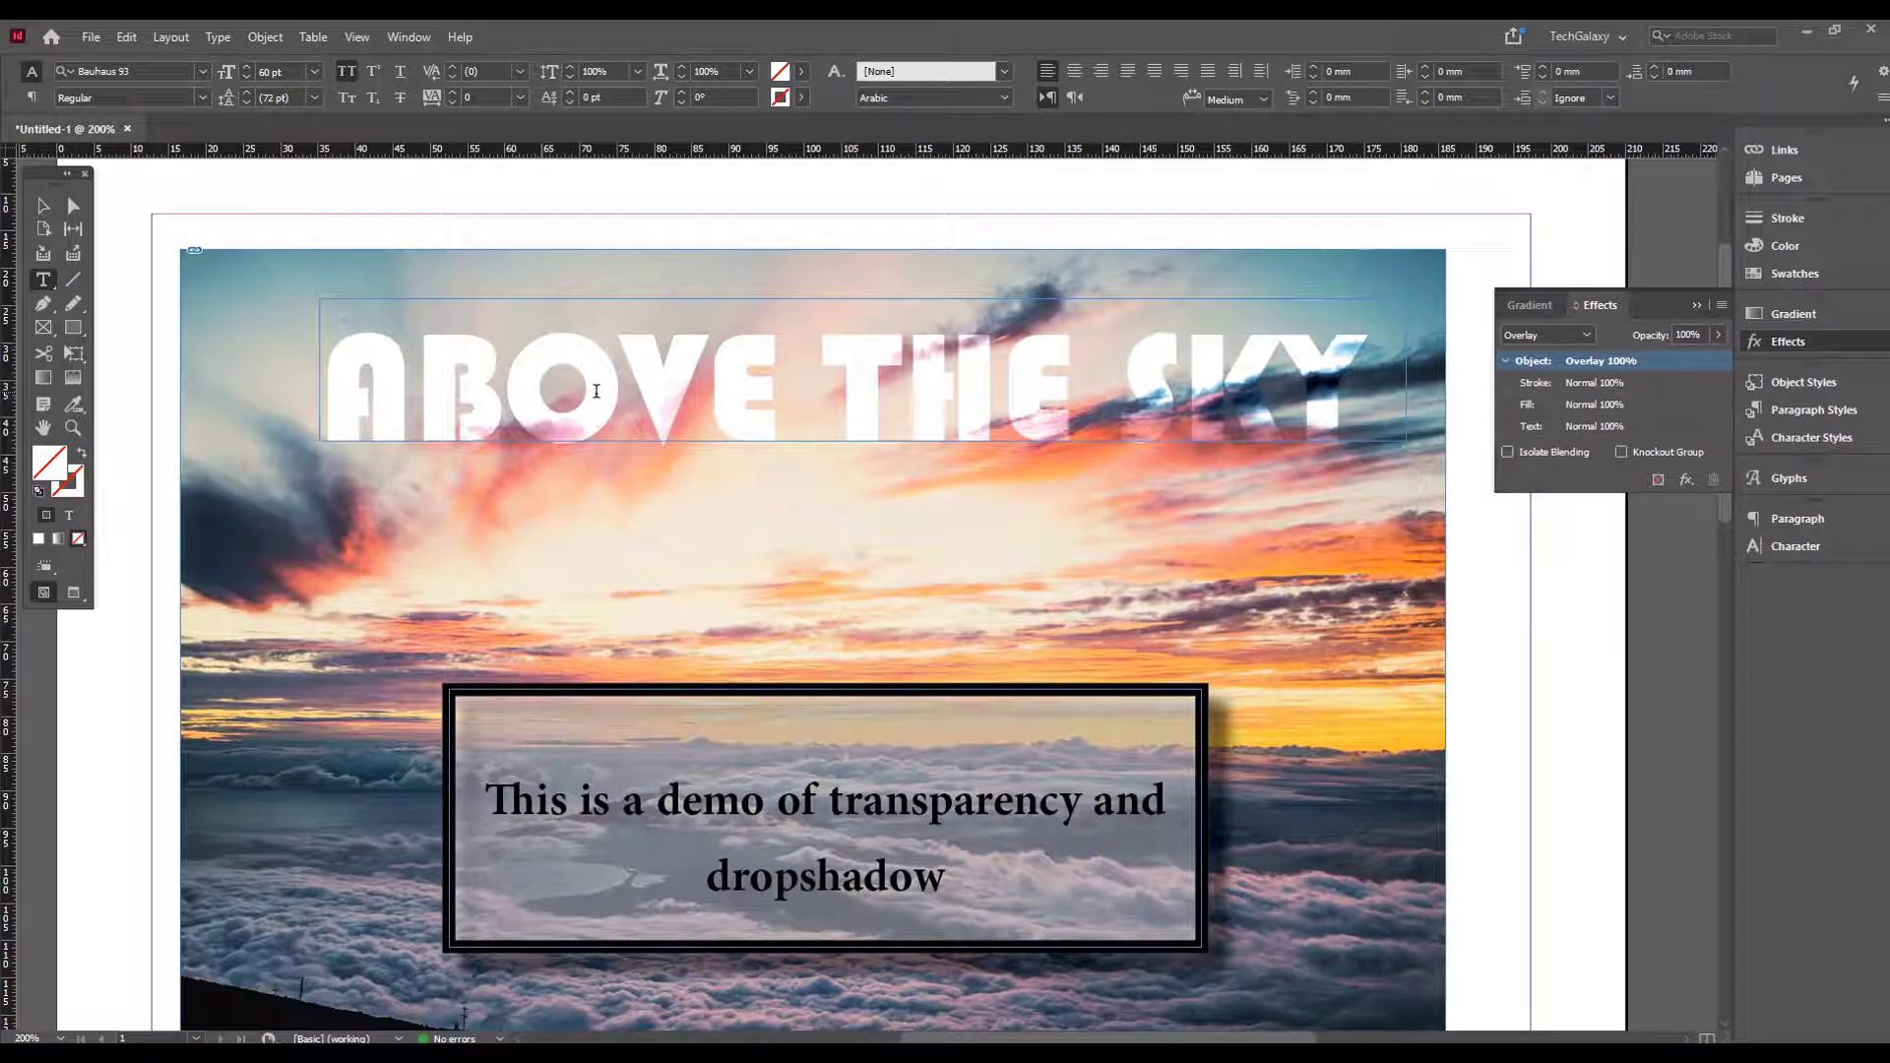
{"action": "double_click", "coordinate": [102, 454]}
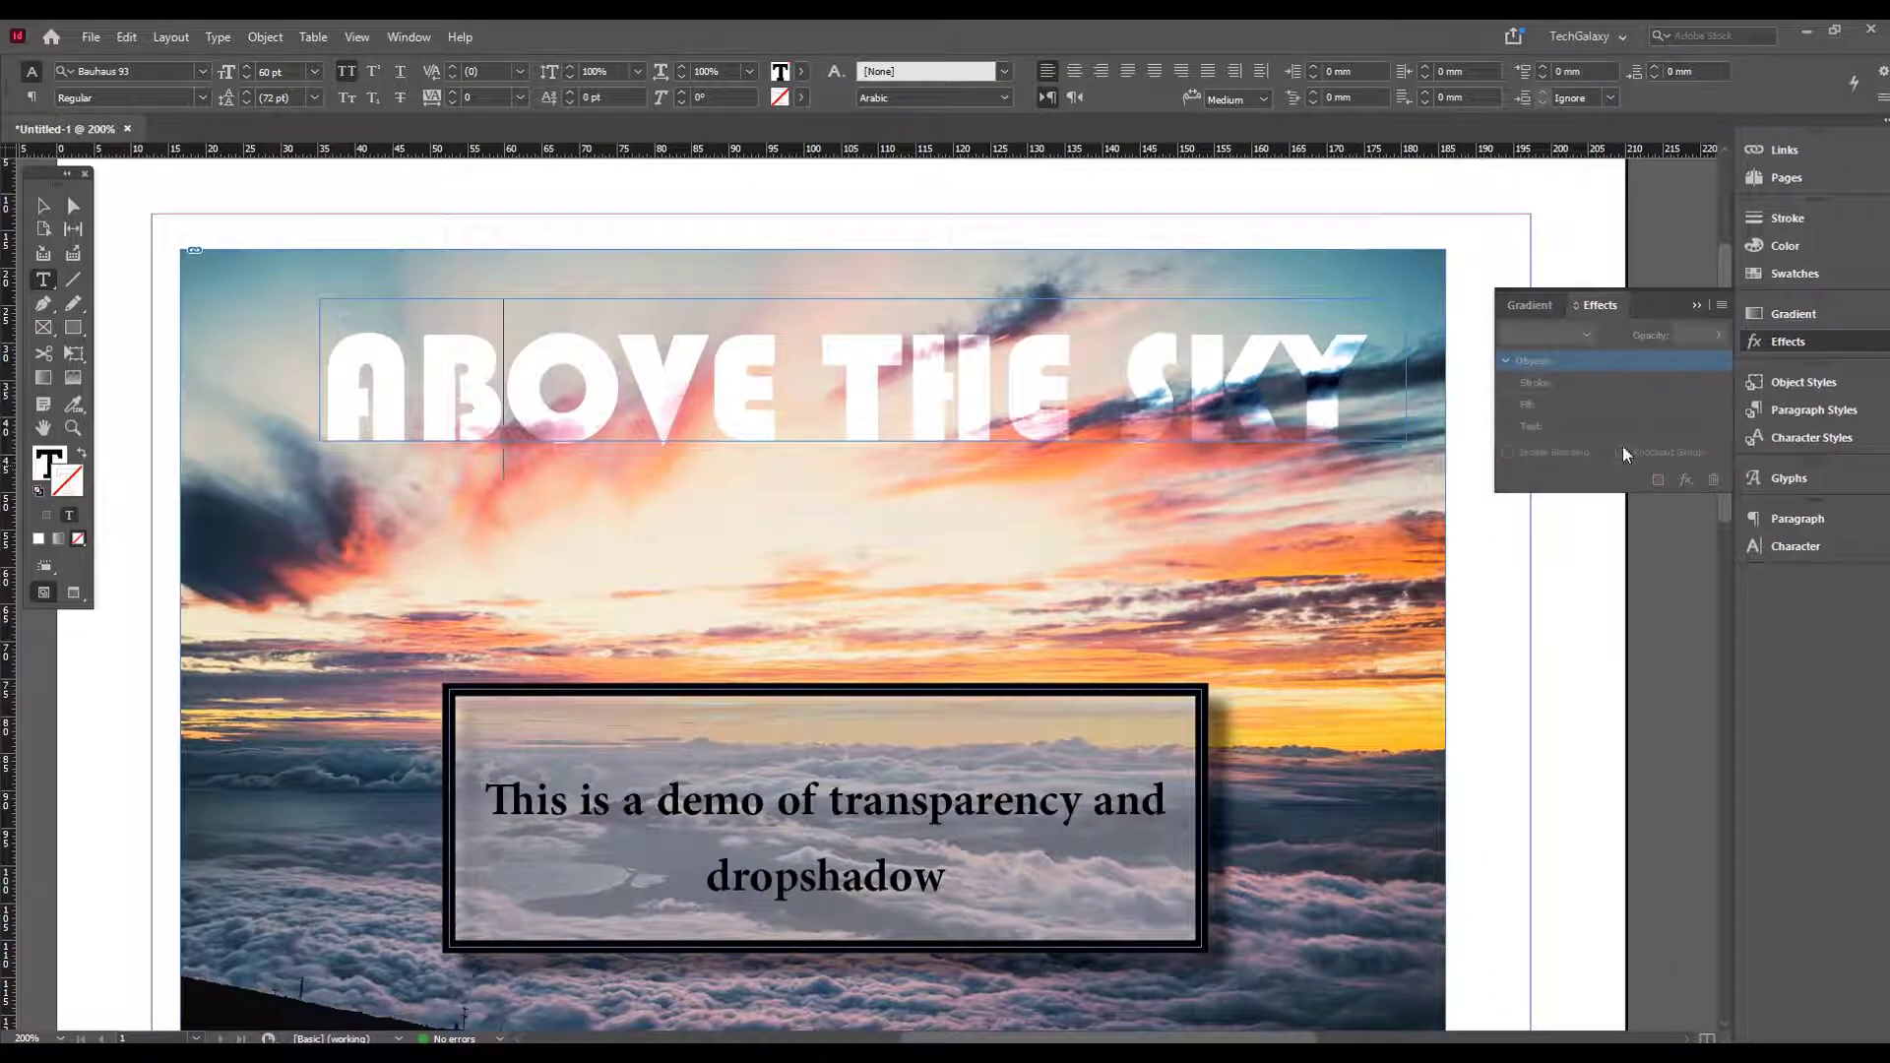
{"action": "key", "text": "ctrl+a"}
{"action": "left_click", "coordinate": [44, 204]}
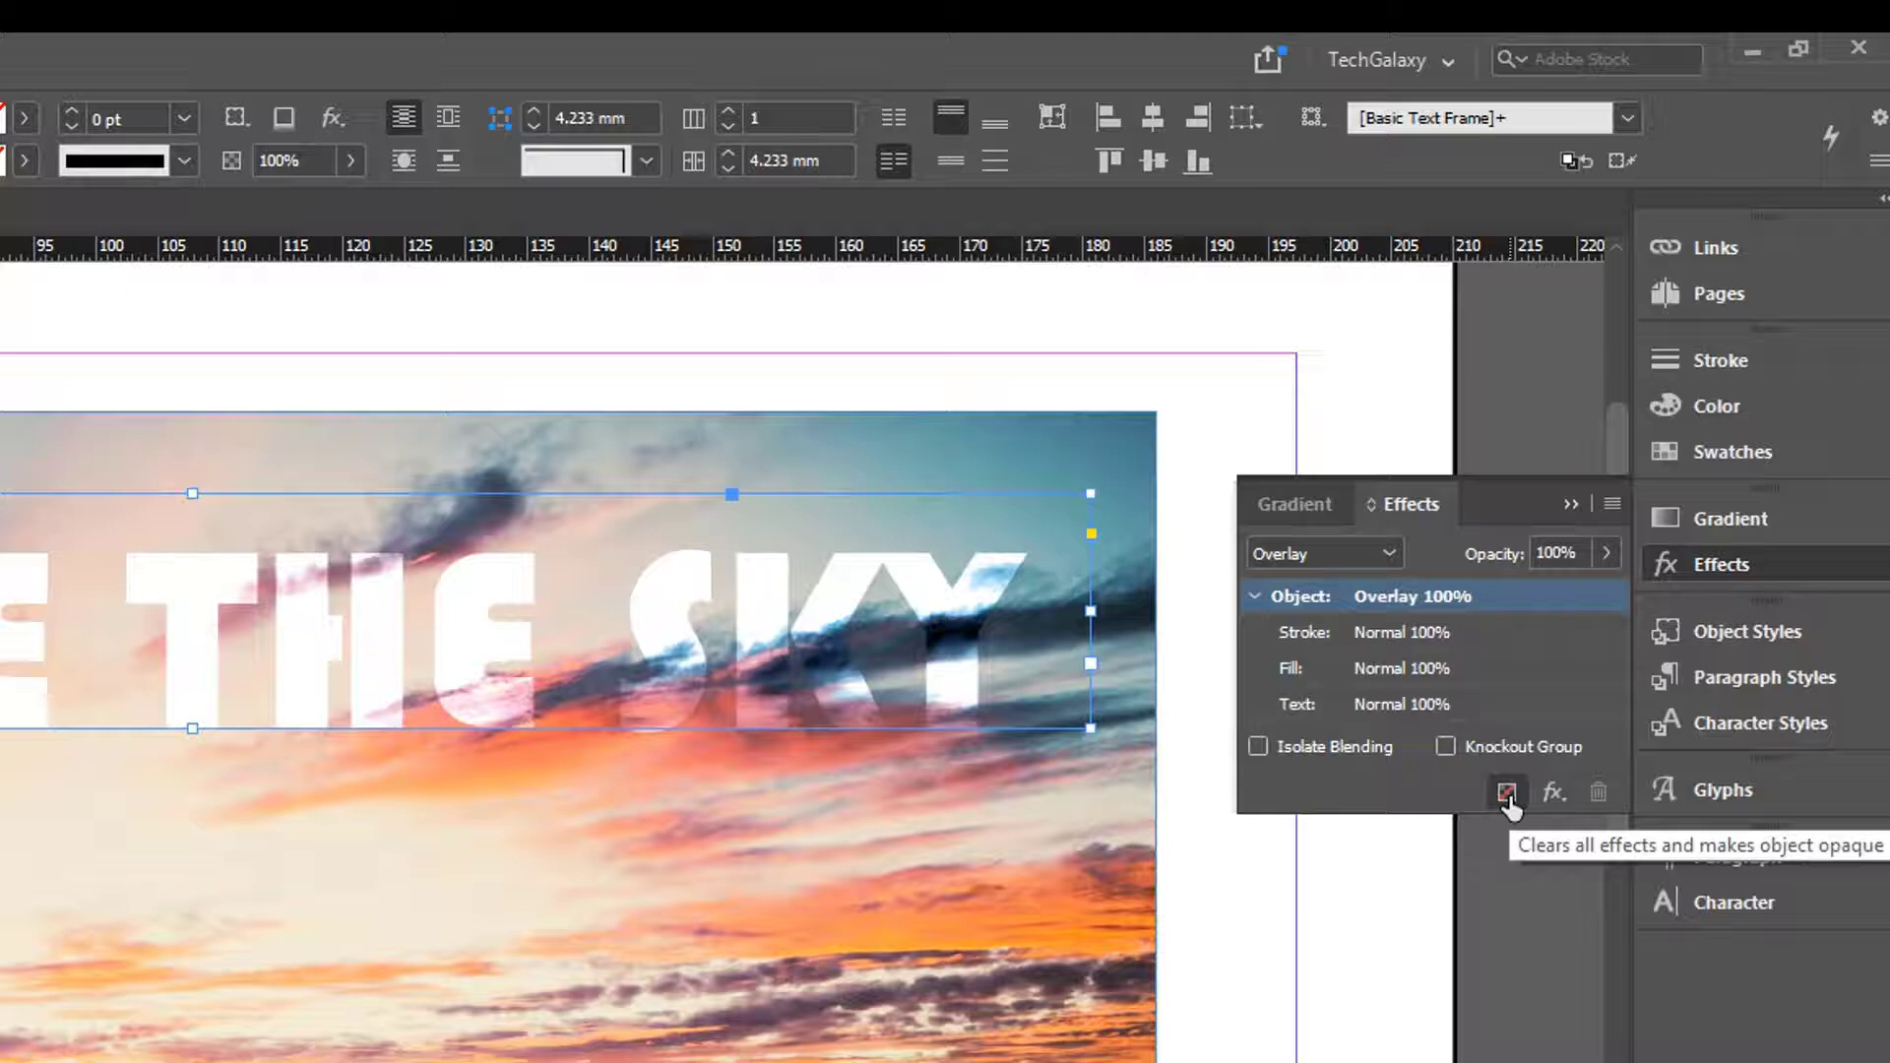
{"action": "left_click", "coordinate": [1507, 795]}
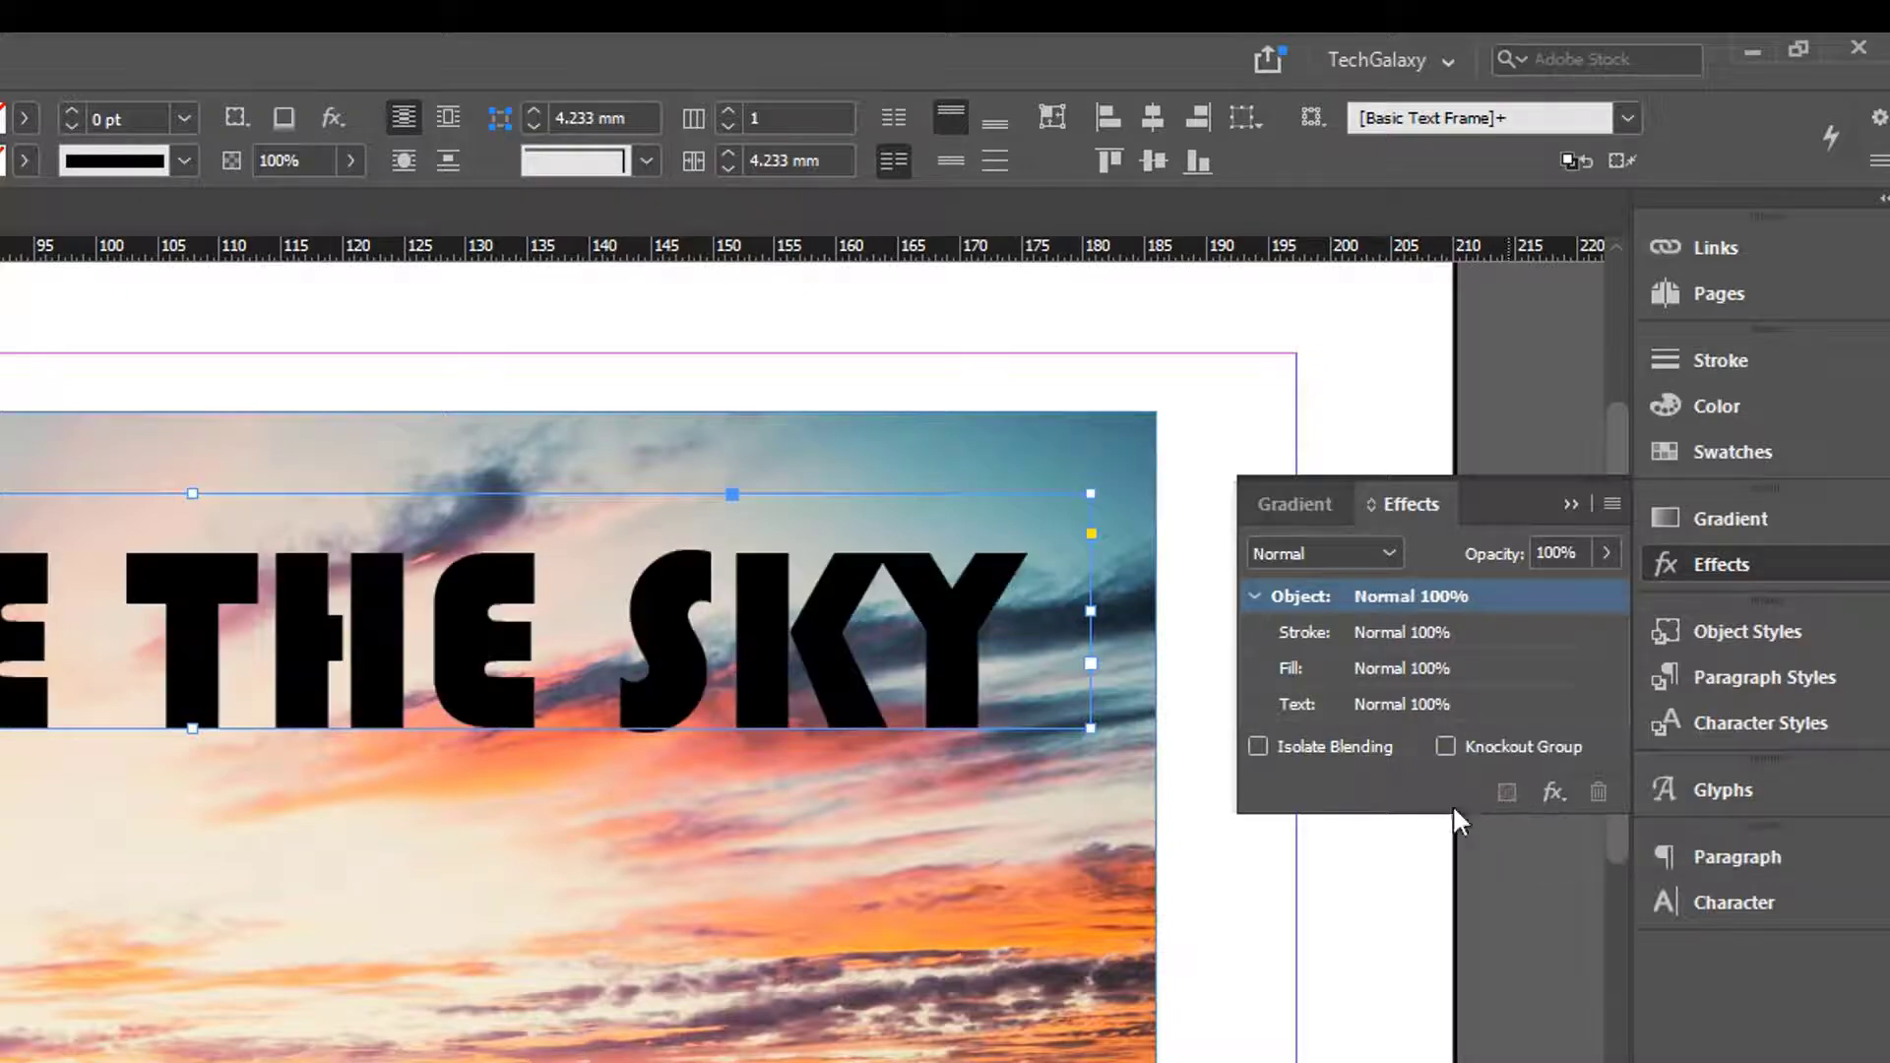
{"action": "left_click_drag", "start_coordinate": [454, 649], "coordinate": [405, 646]}
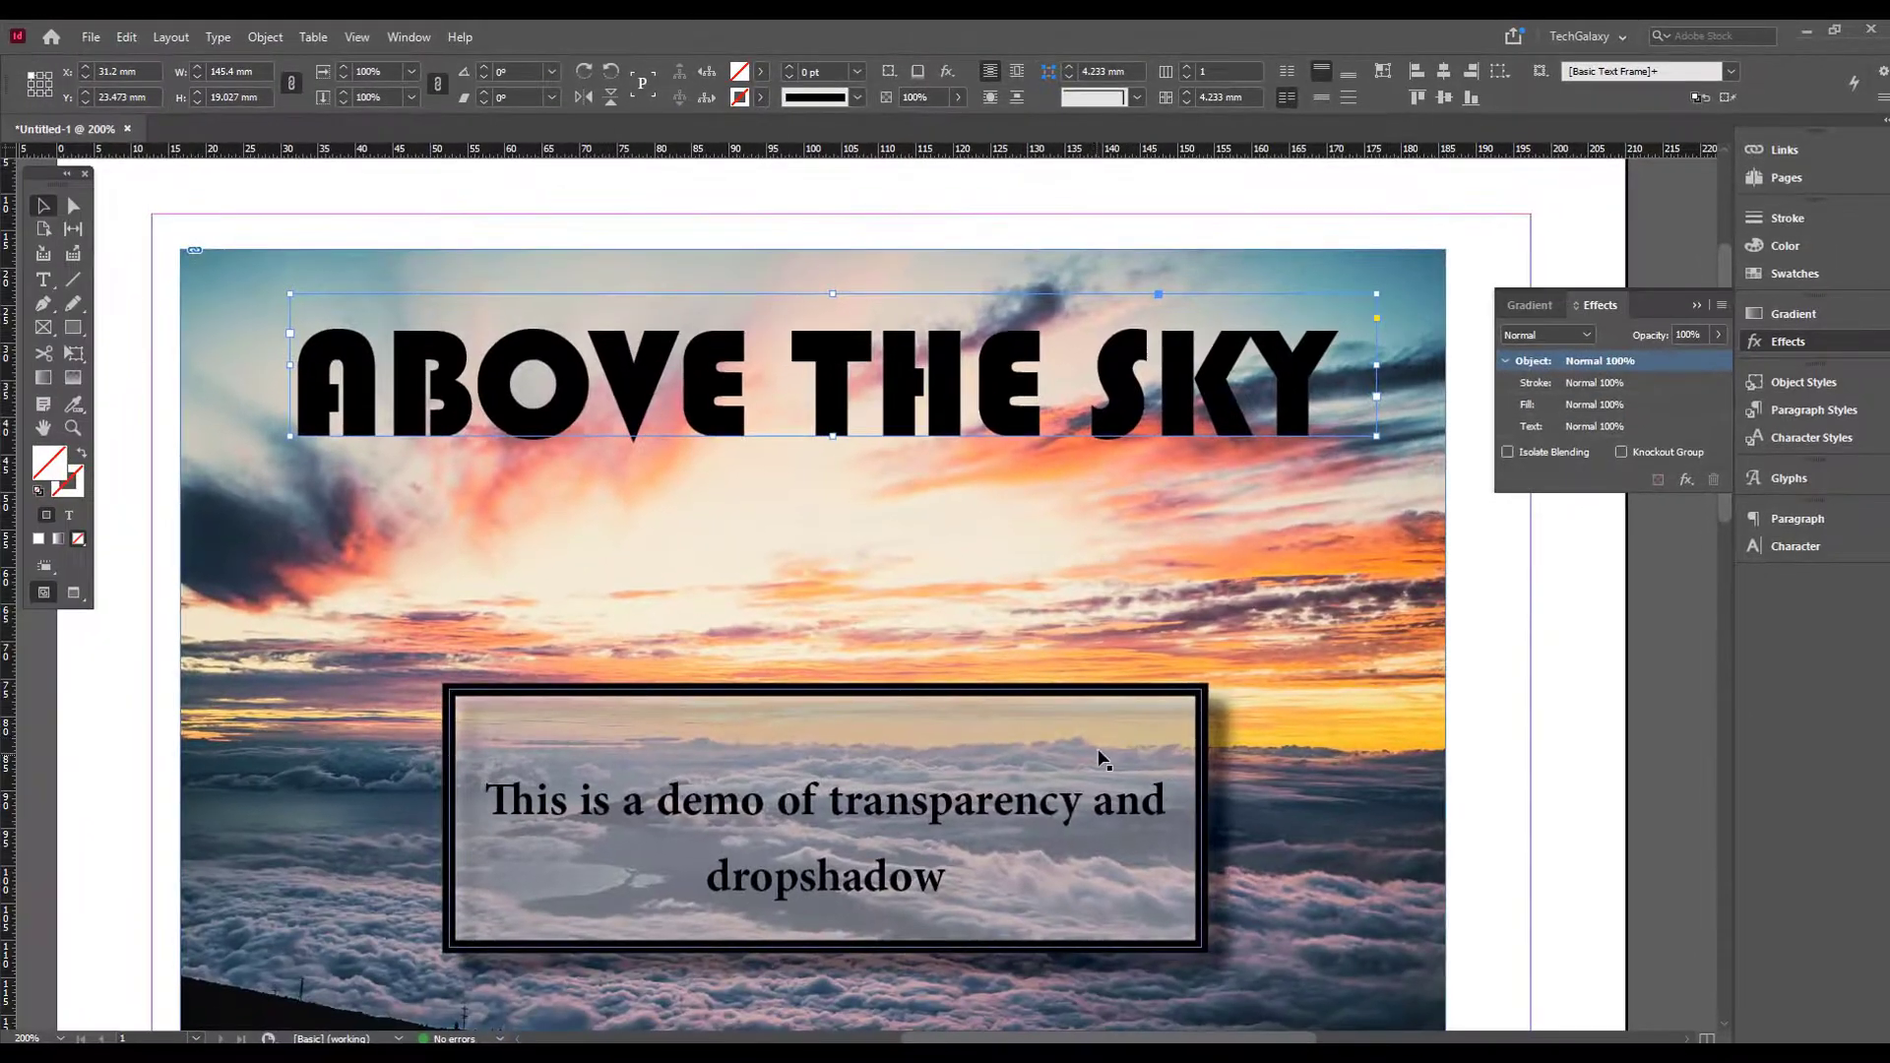
Remove the drop shadow from the bordered text frame, then clear its remaining transparency so the whole frame is opaque
{"action": "left_click", "coordinate": [1074, 785]}
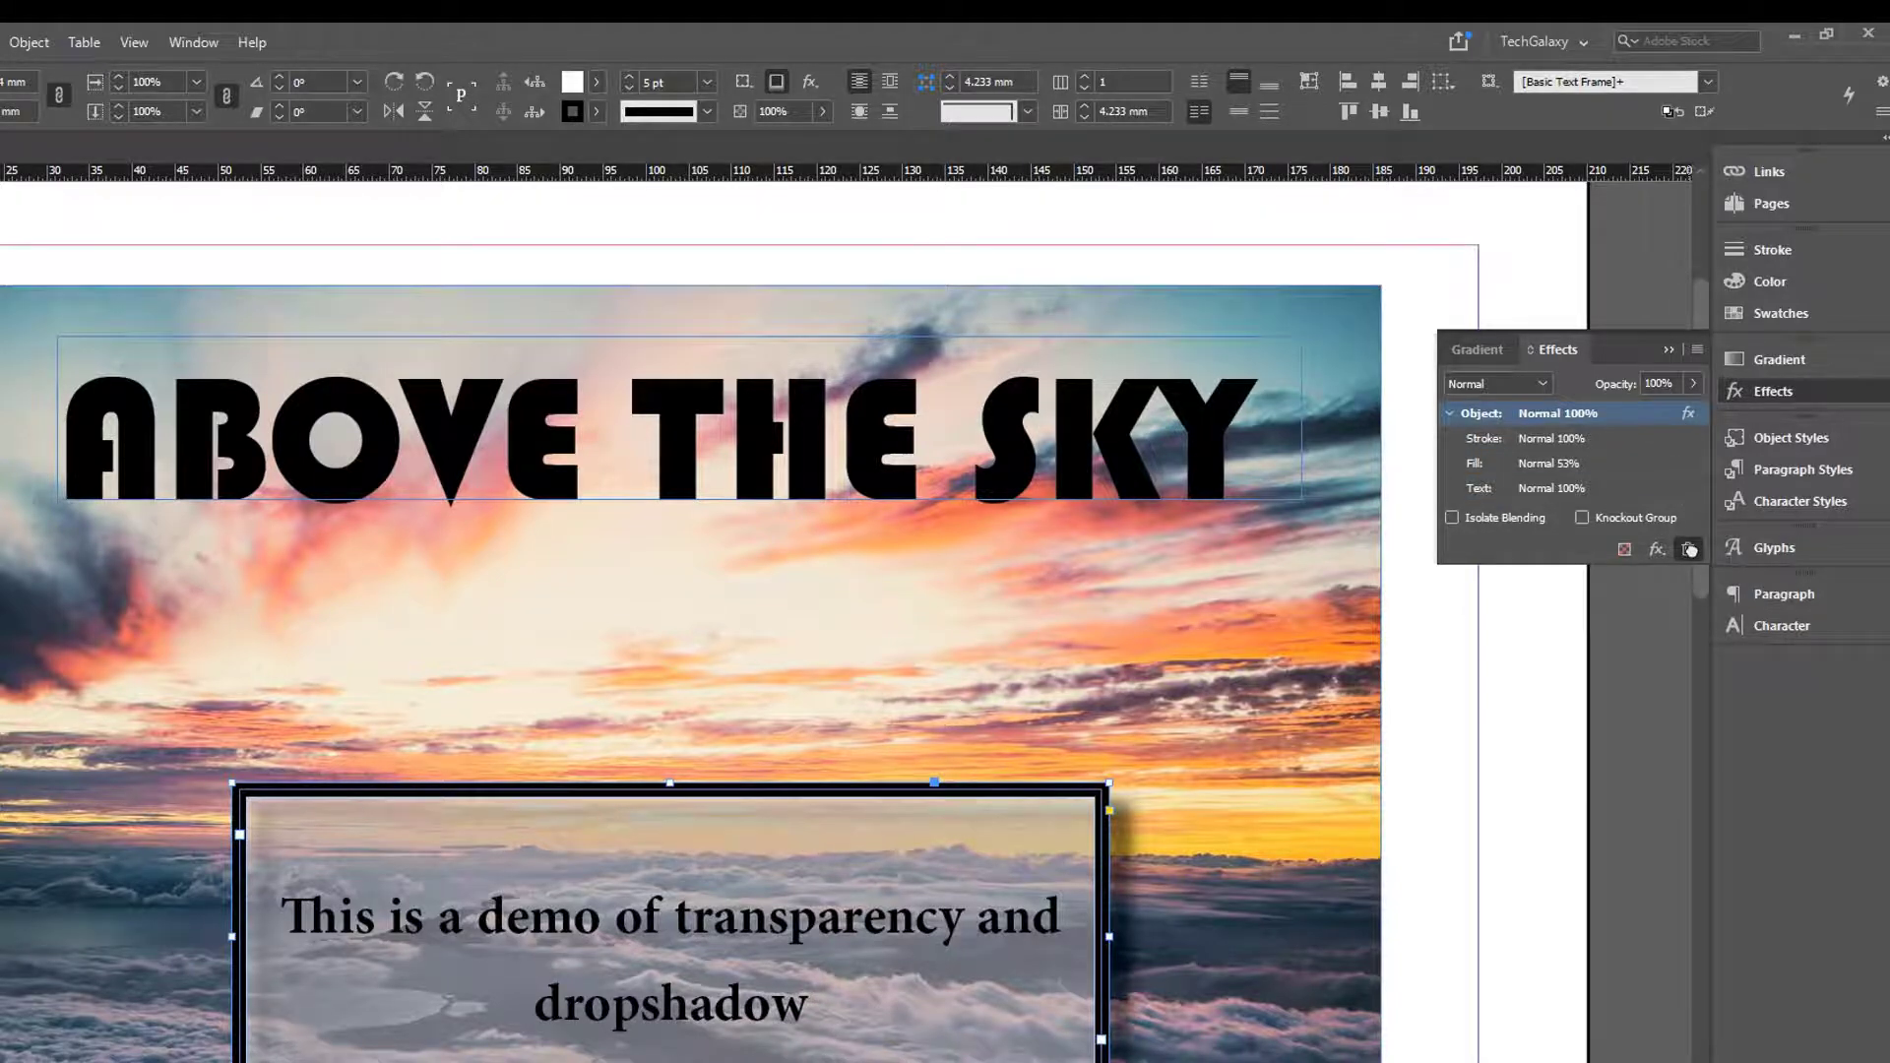
{"action": "left_click", "coordinate": [1689, 549]}
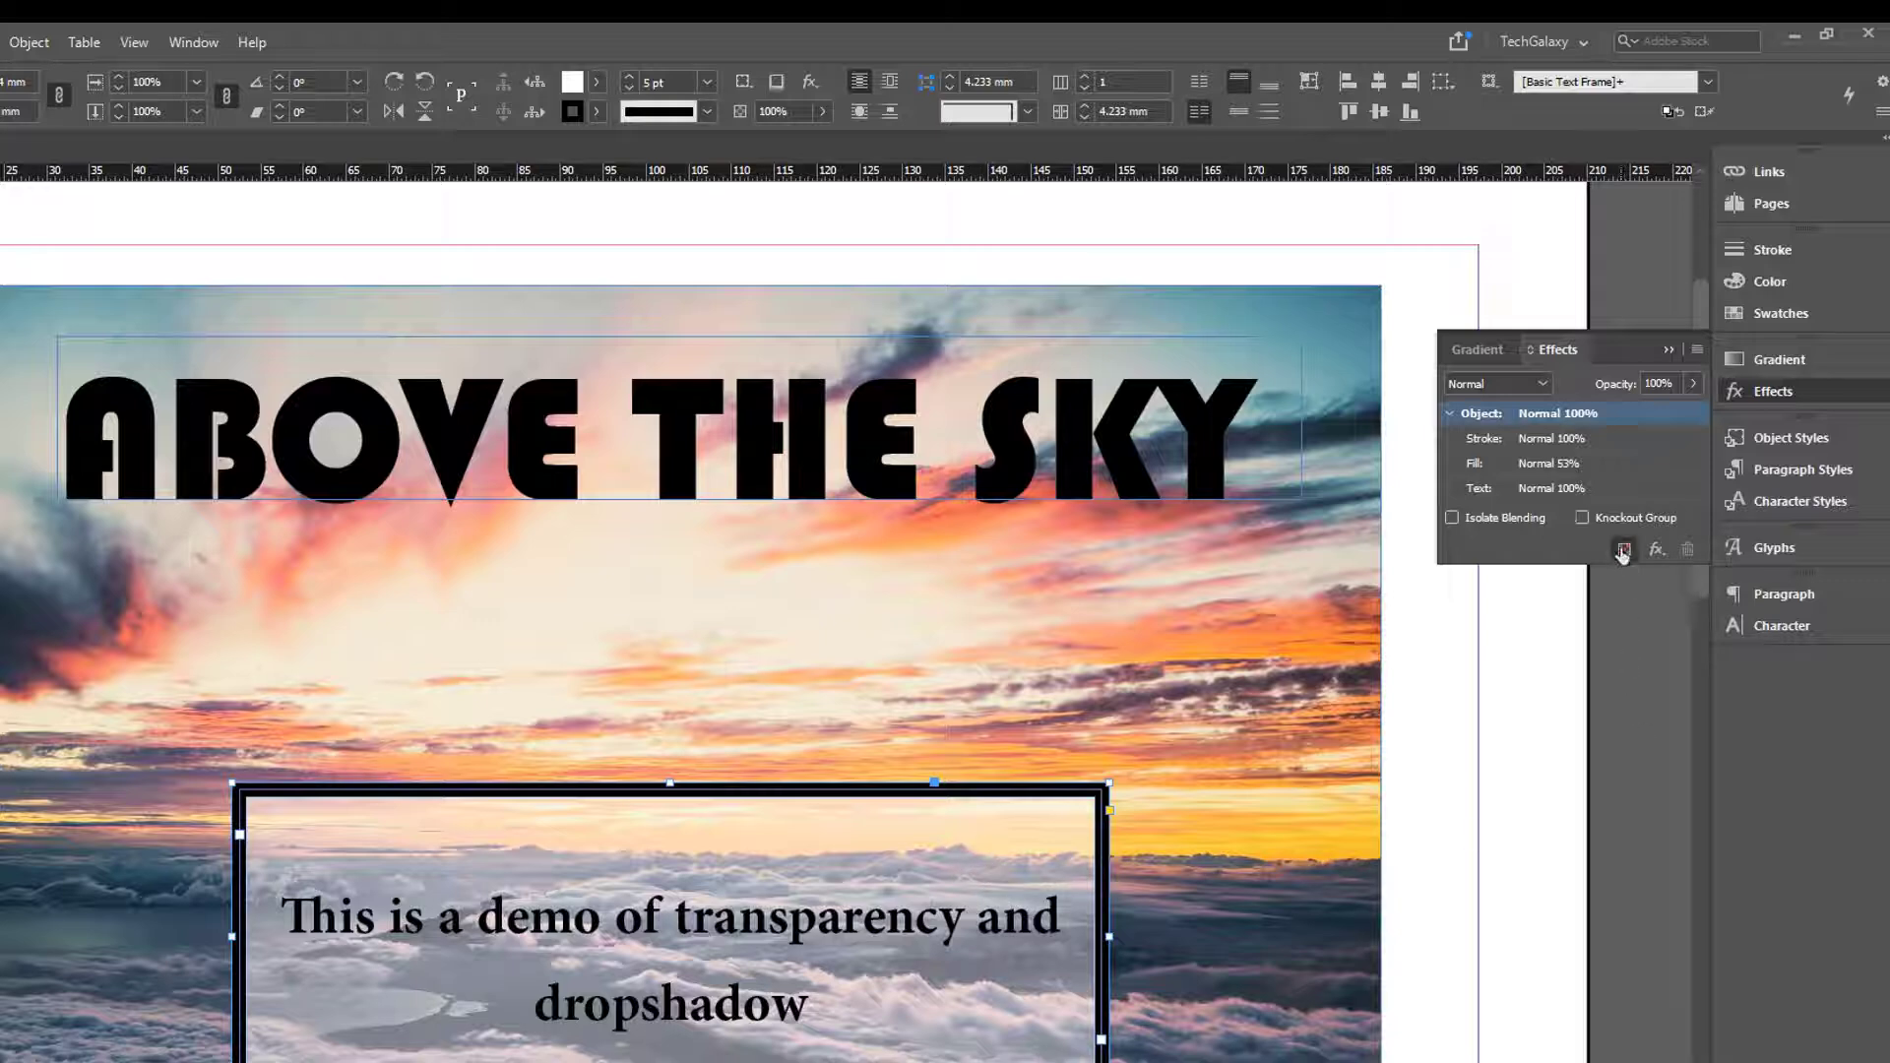
{"action": "left_click", "coordinate": [1622, 553]}
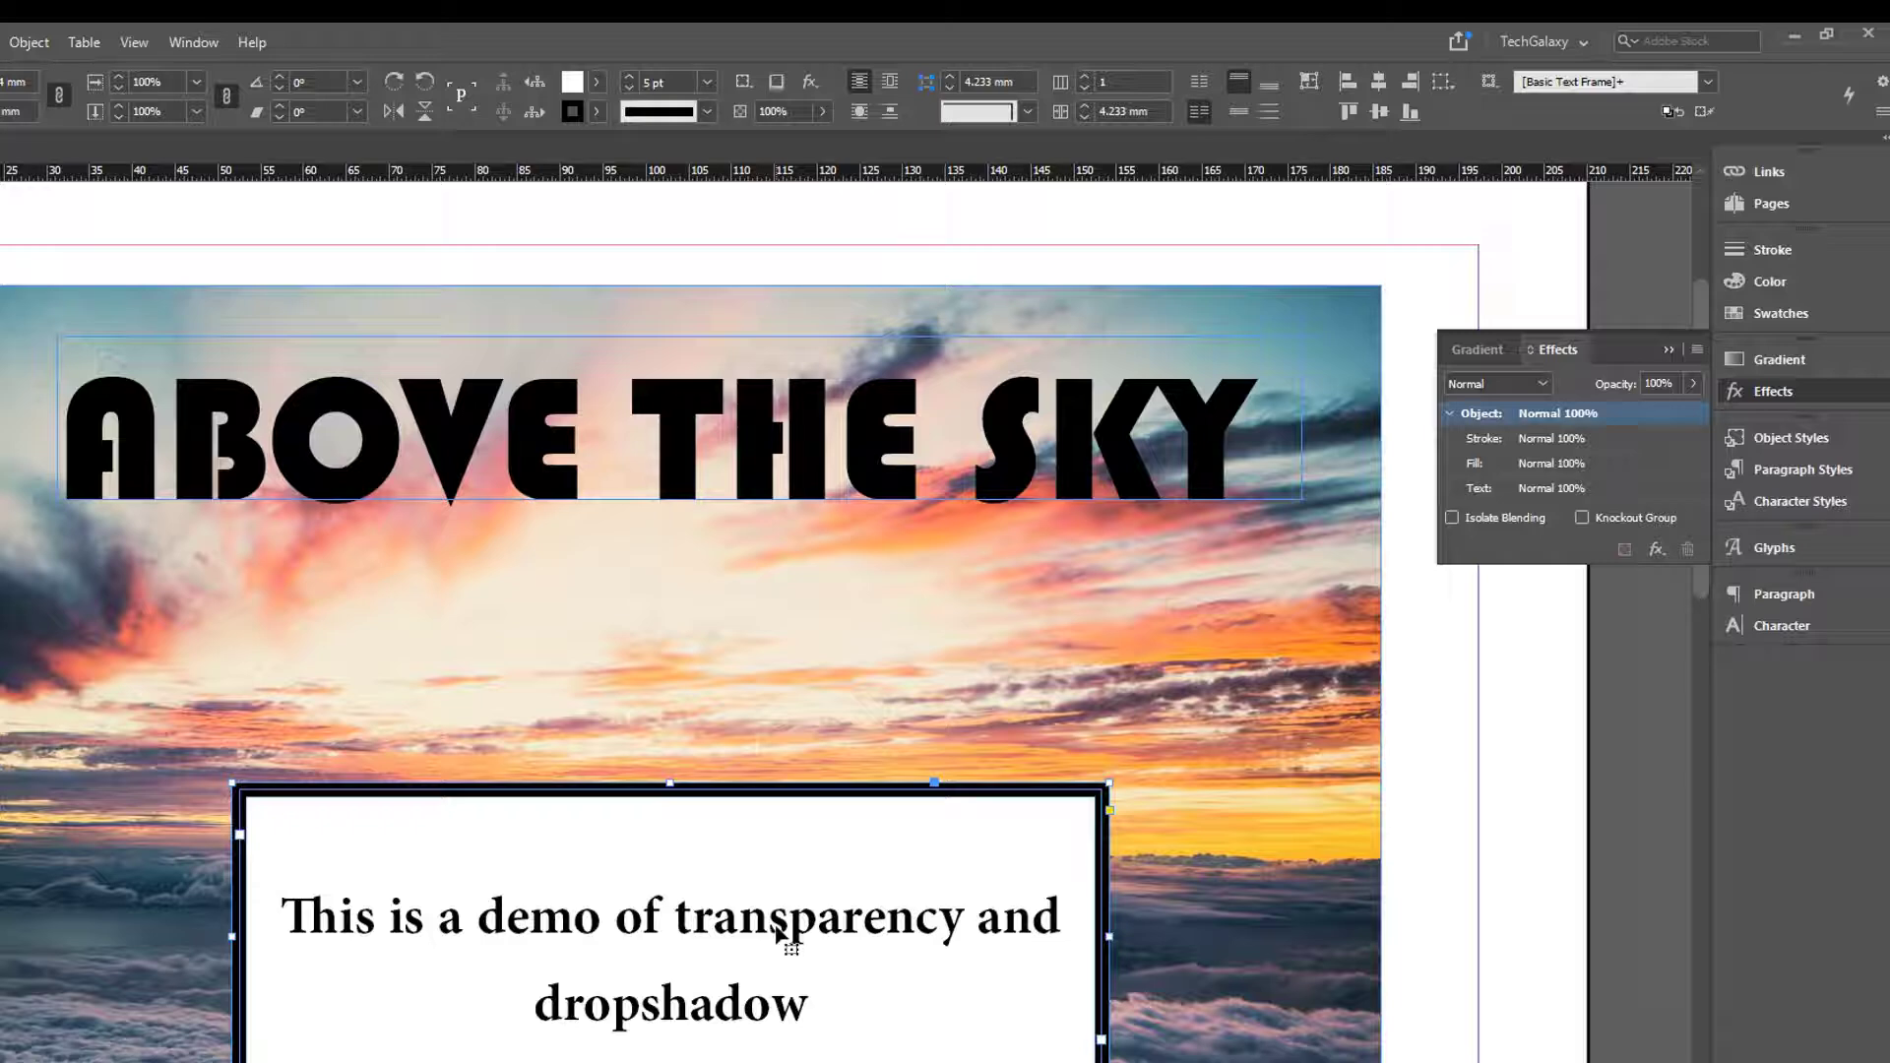
Move the bordered text frame slightly up and set only its fill opacity to 49%
{"action": "left_click_drag", "start_coordinate": [777, 930], "coordinate": [776, 892]}
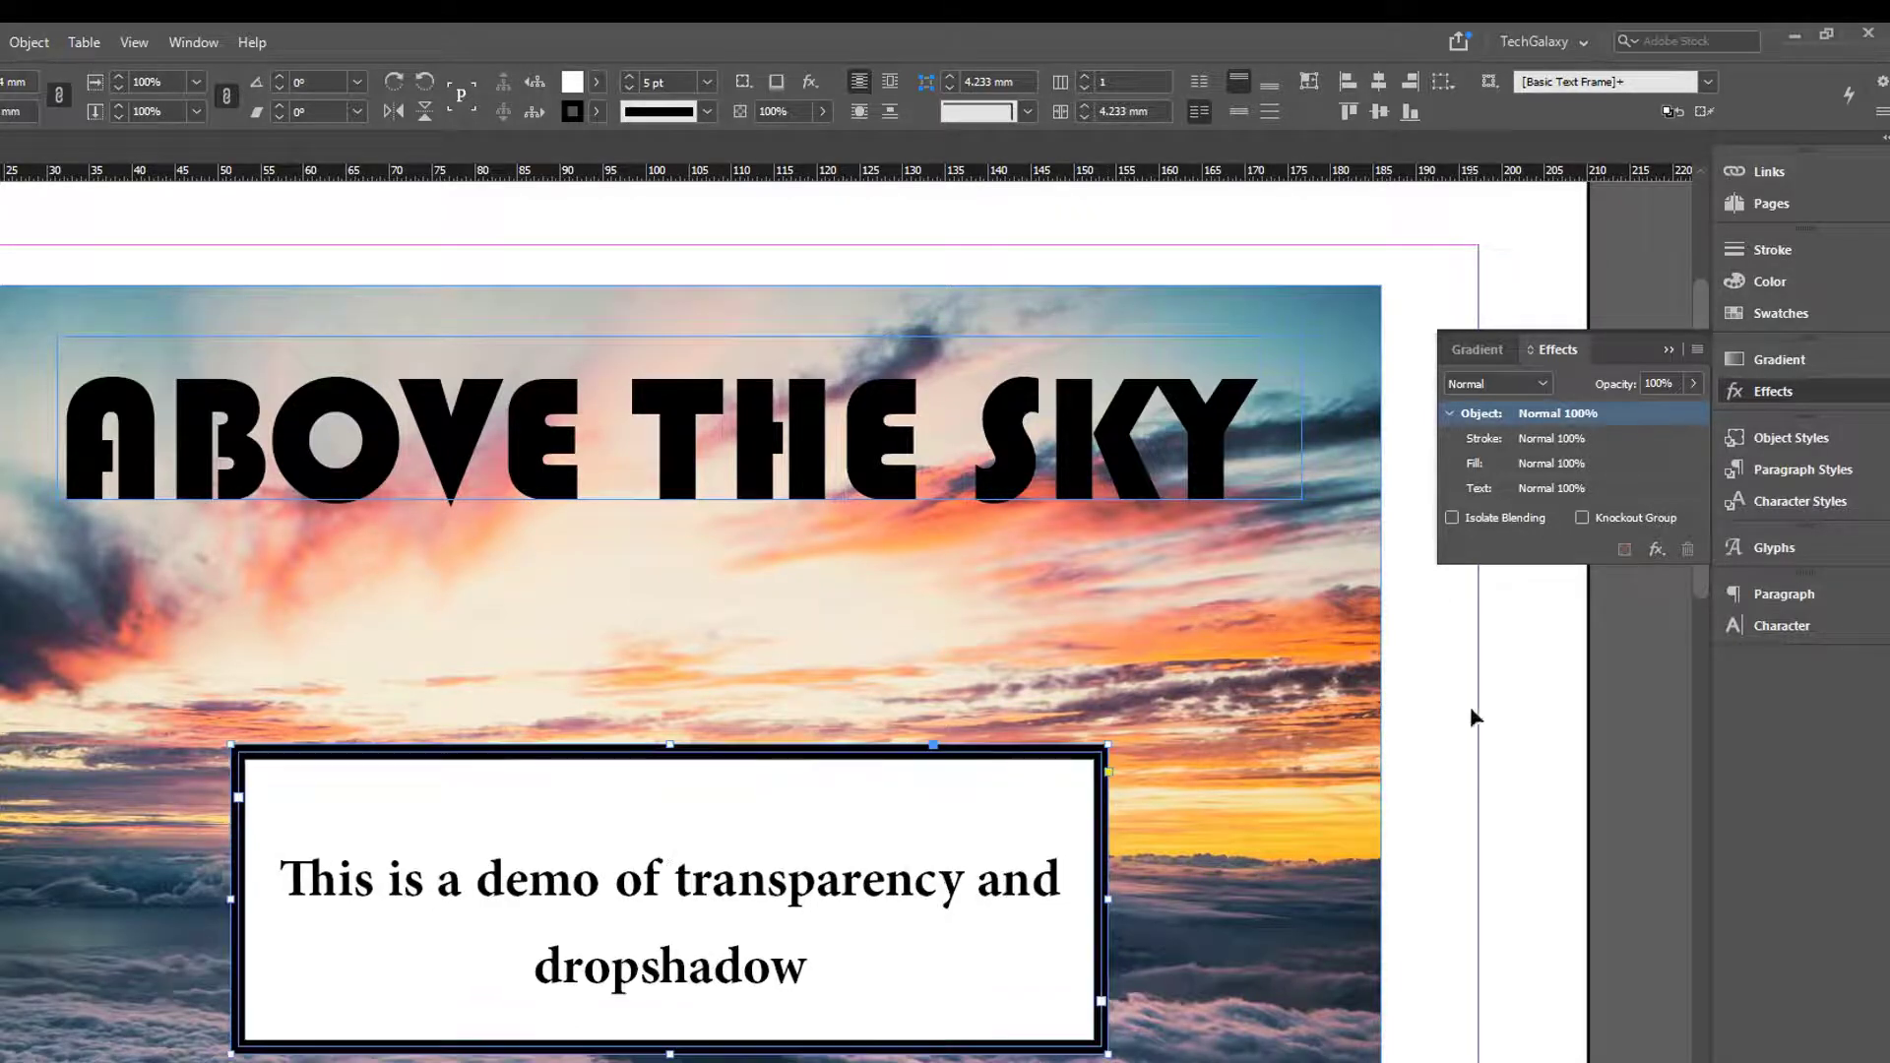
{"action": "left_click", "coordinate": [1565, 469]}
{"action": "left_click_drag", "start_coordinate": [1693, 383], "coordinate": [1630, 422]}
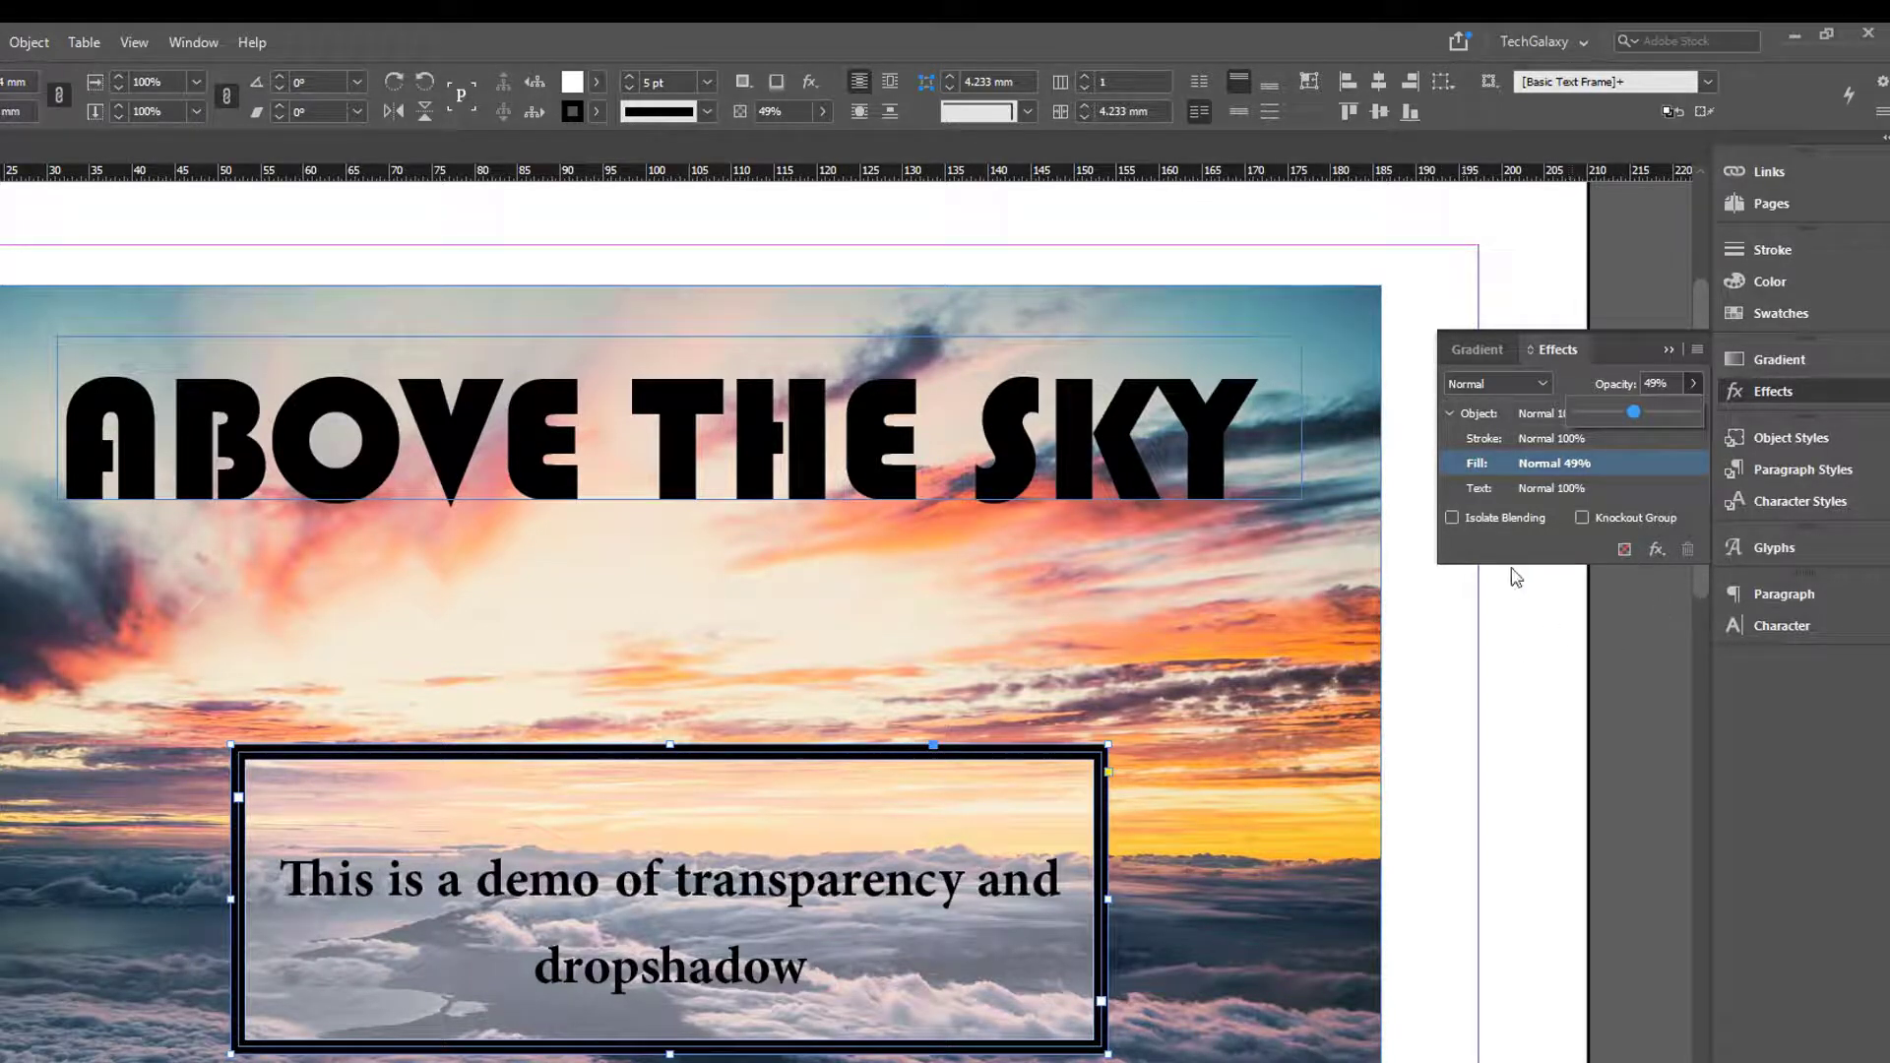
{"action": "left_click", "coordinate": [1657, 550]}
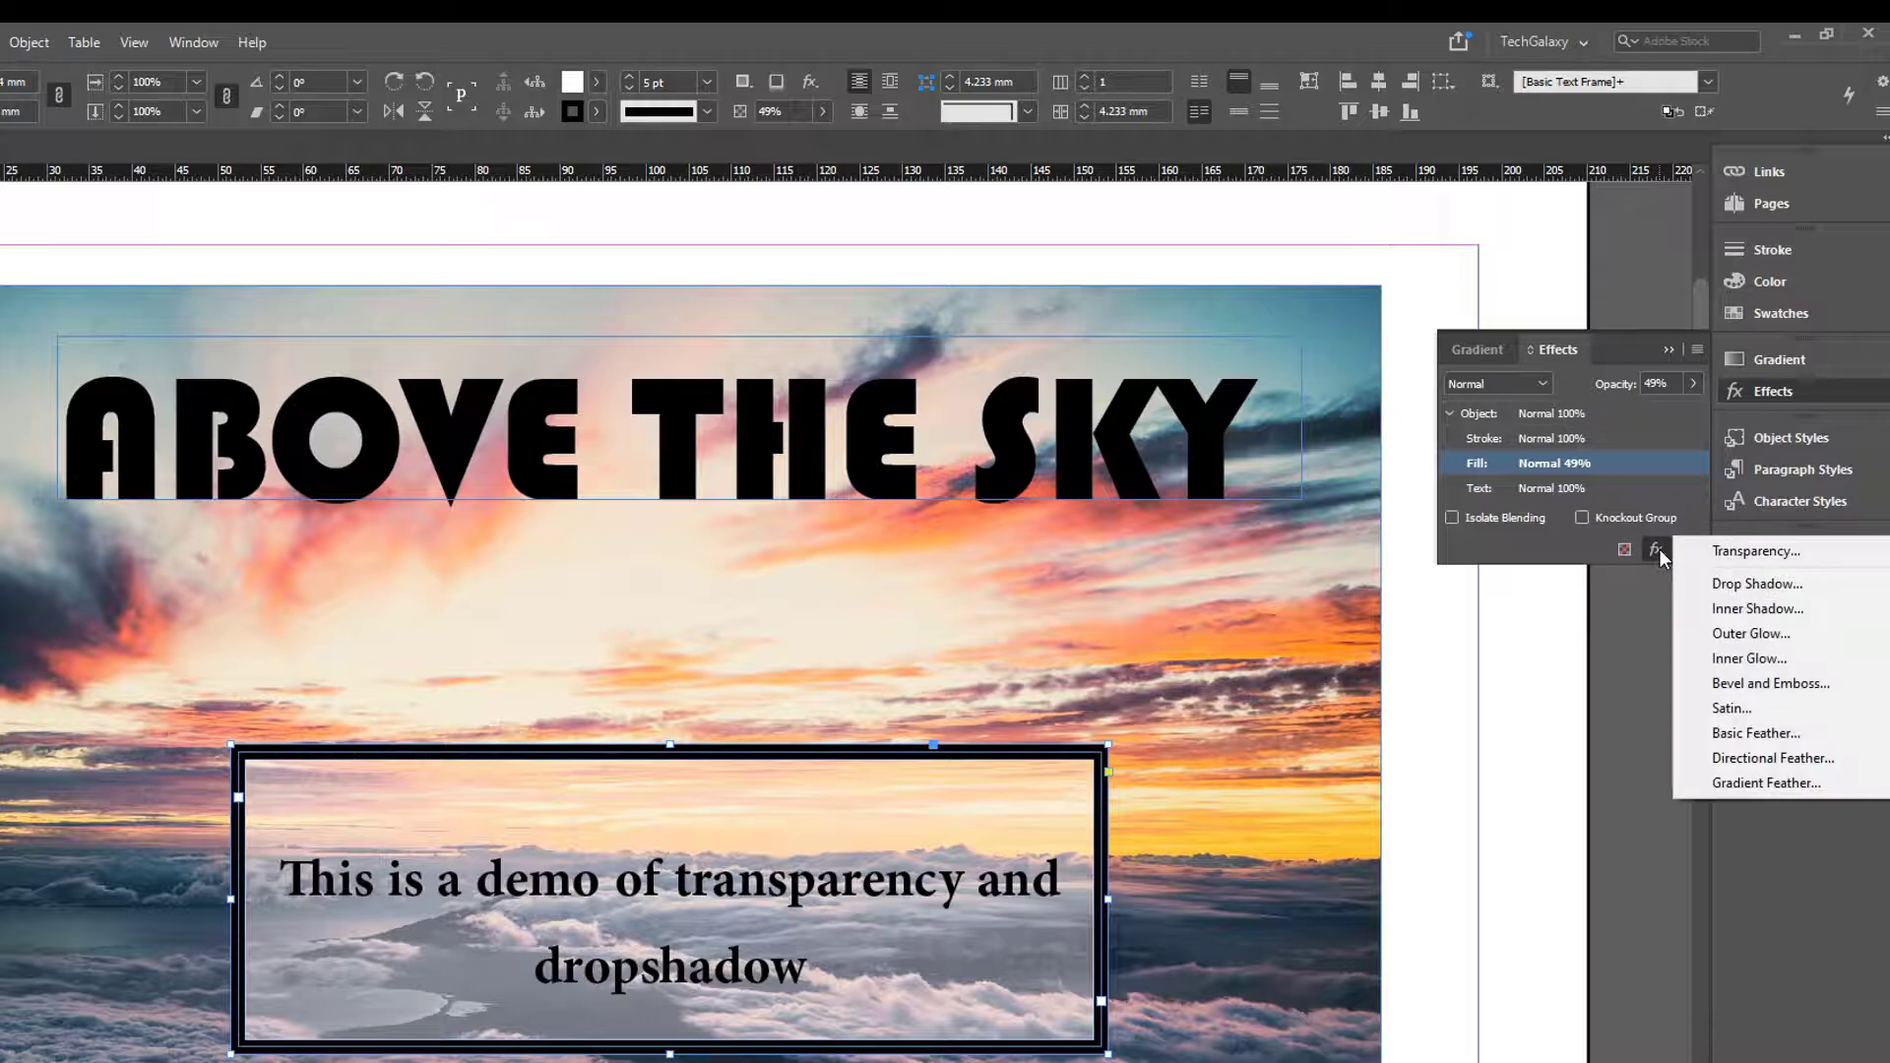
{"action": "left_click", "coordinate": [1805, 686]}
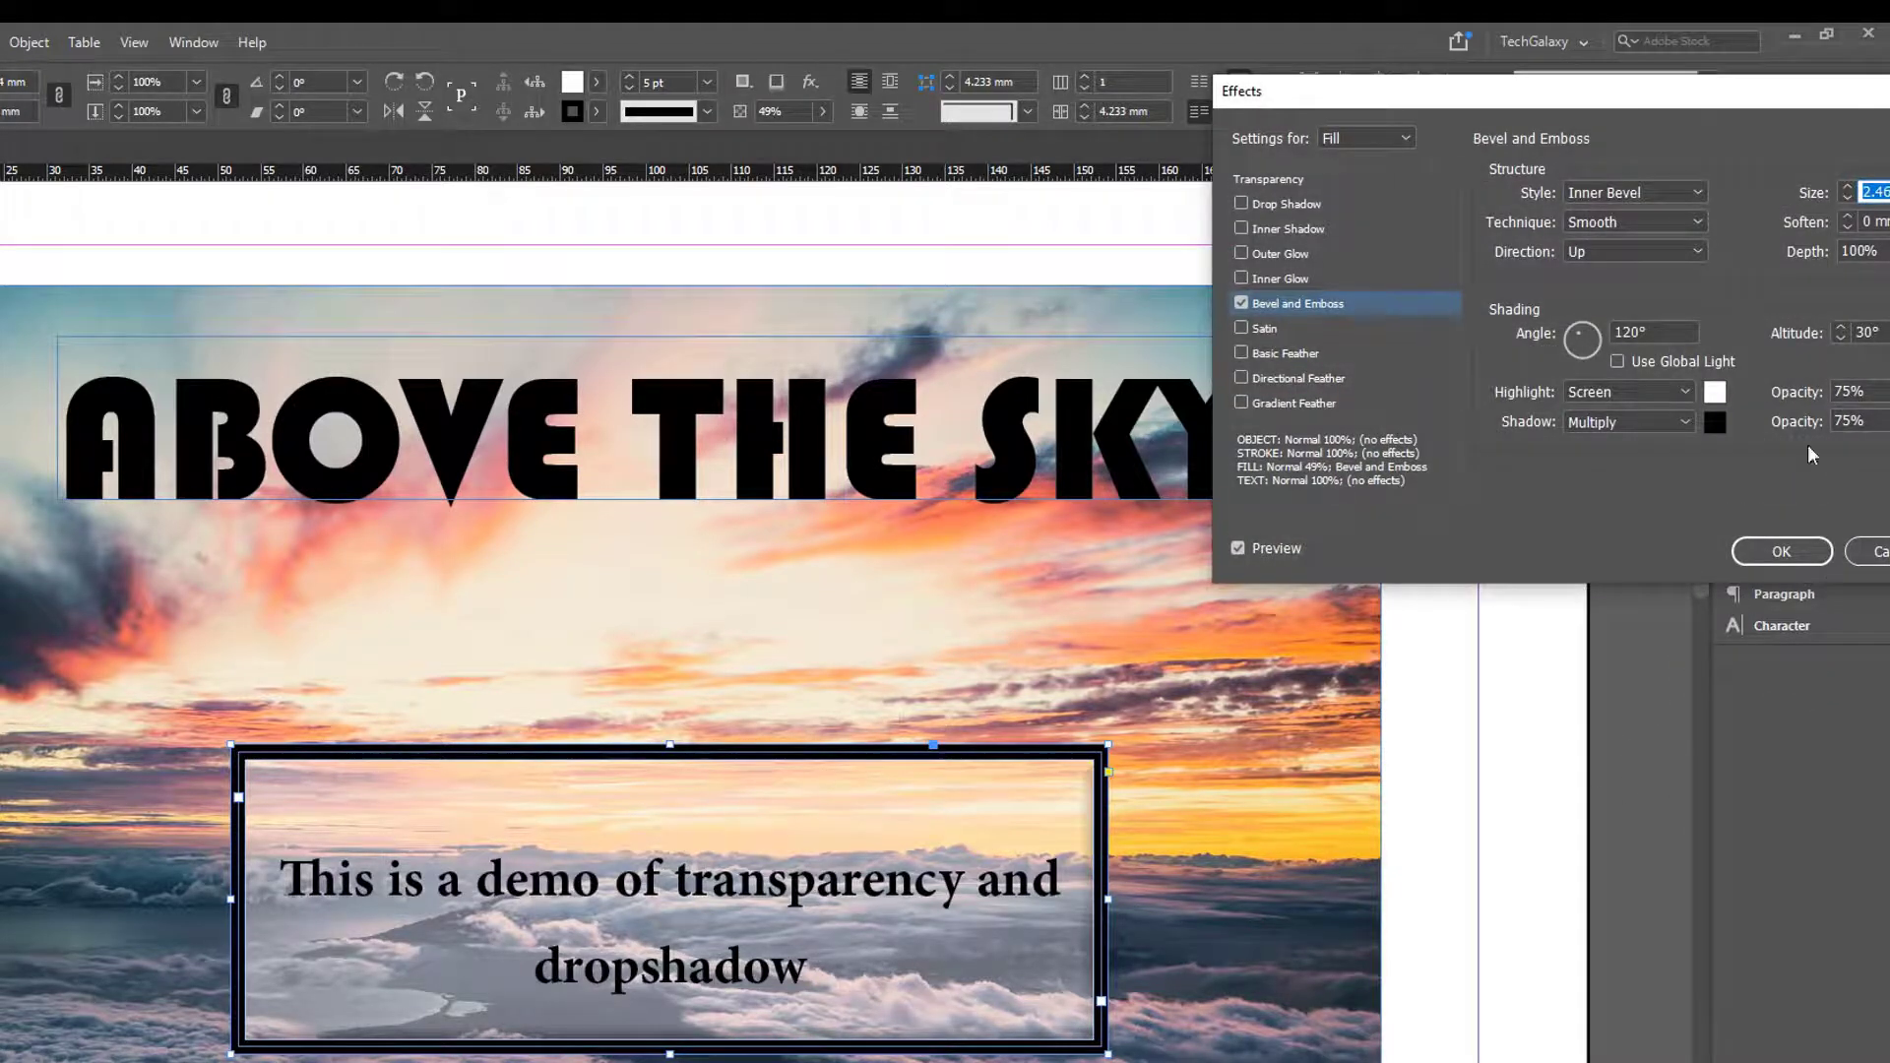
{"action": "left_click", "coordinate": [1870, 551]}
Apply a Bevel and Emboss effect to only the text of the bordered frame
{"action": "left_click", "coordinate": [1555, 488]}
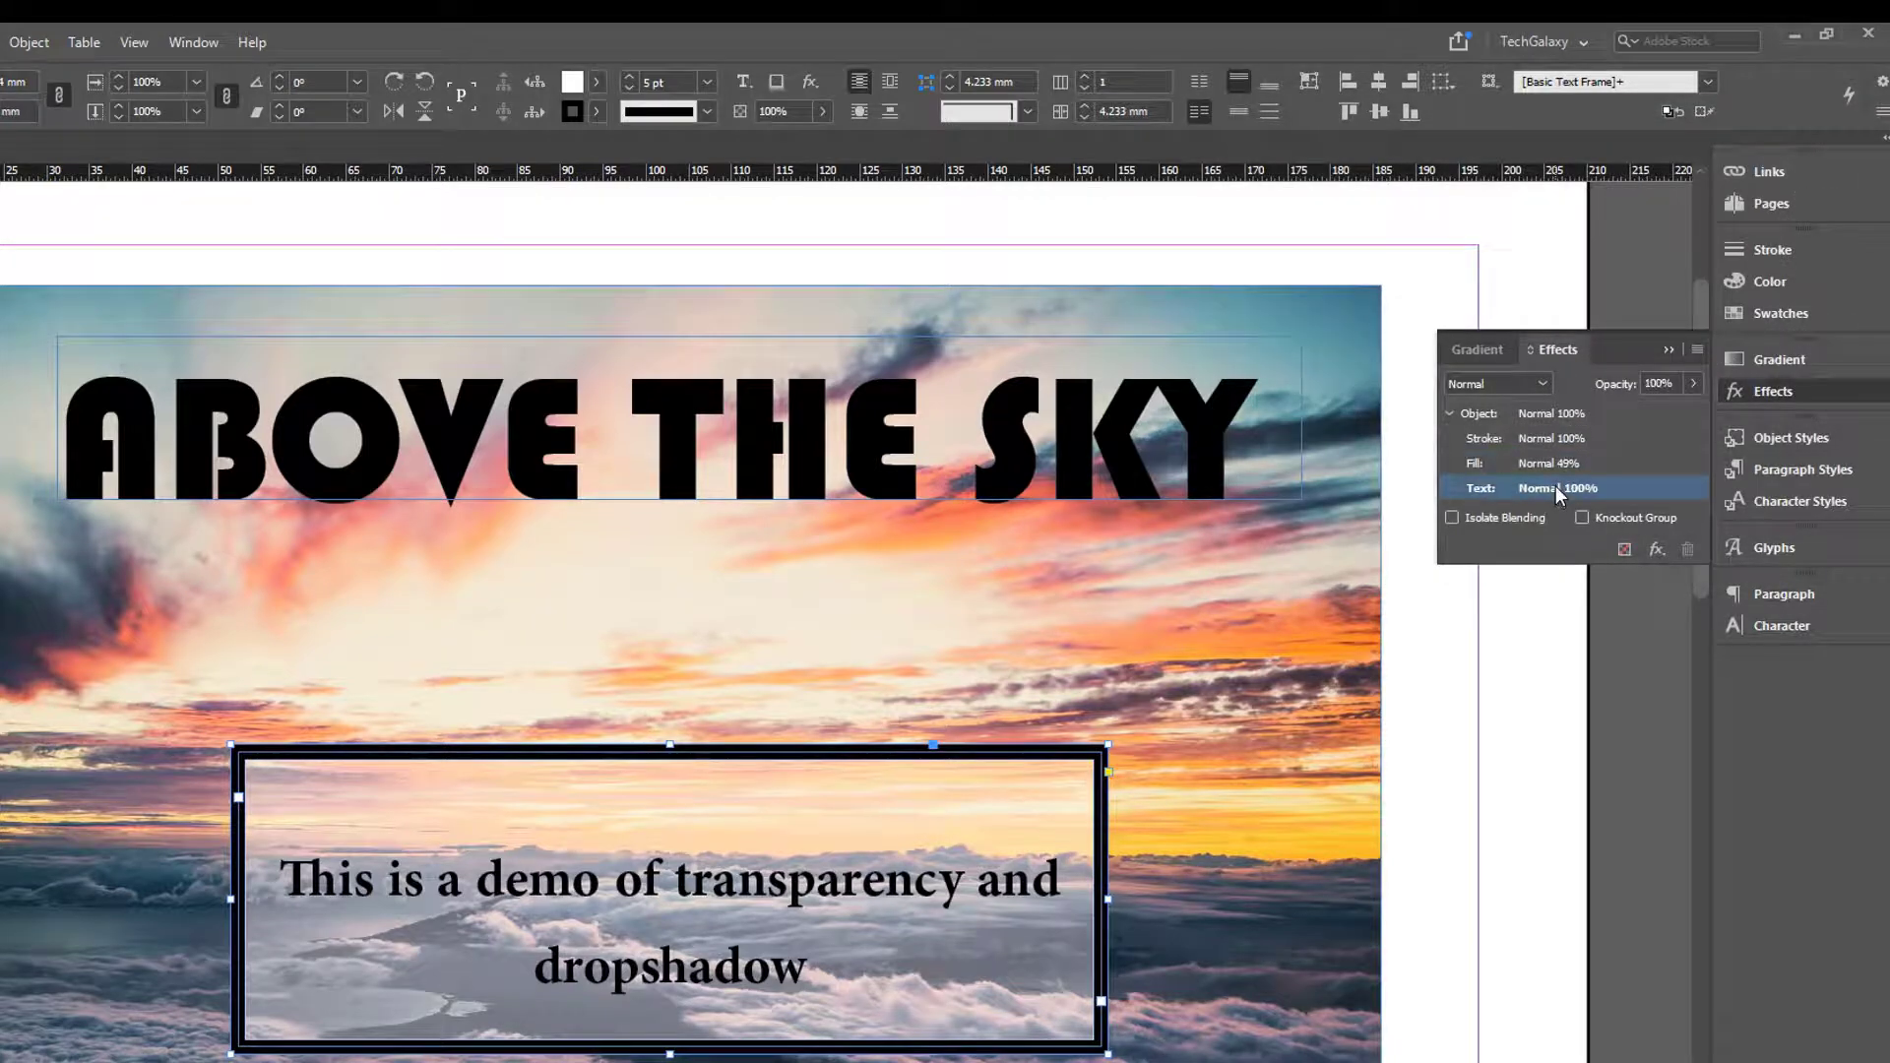
{"action": "left_click", "coordinate": [1656, 550]}
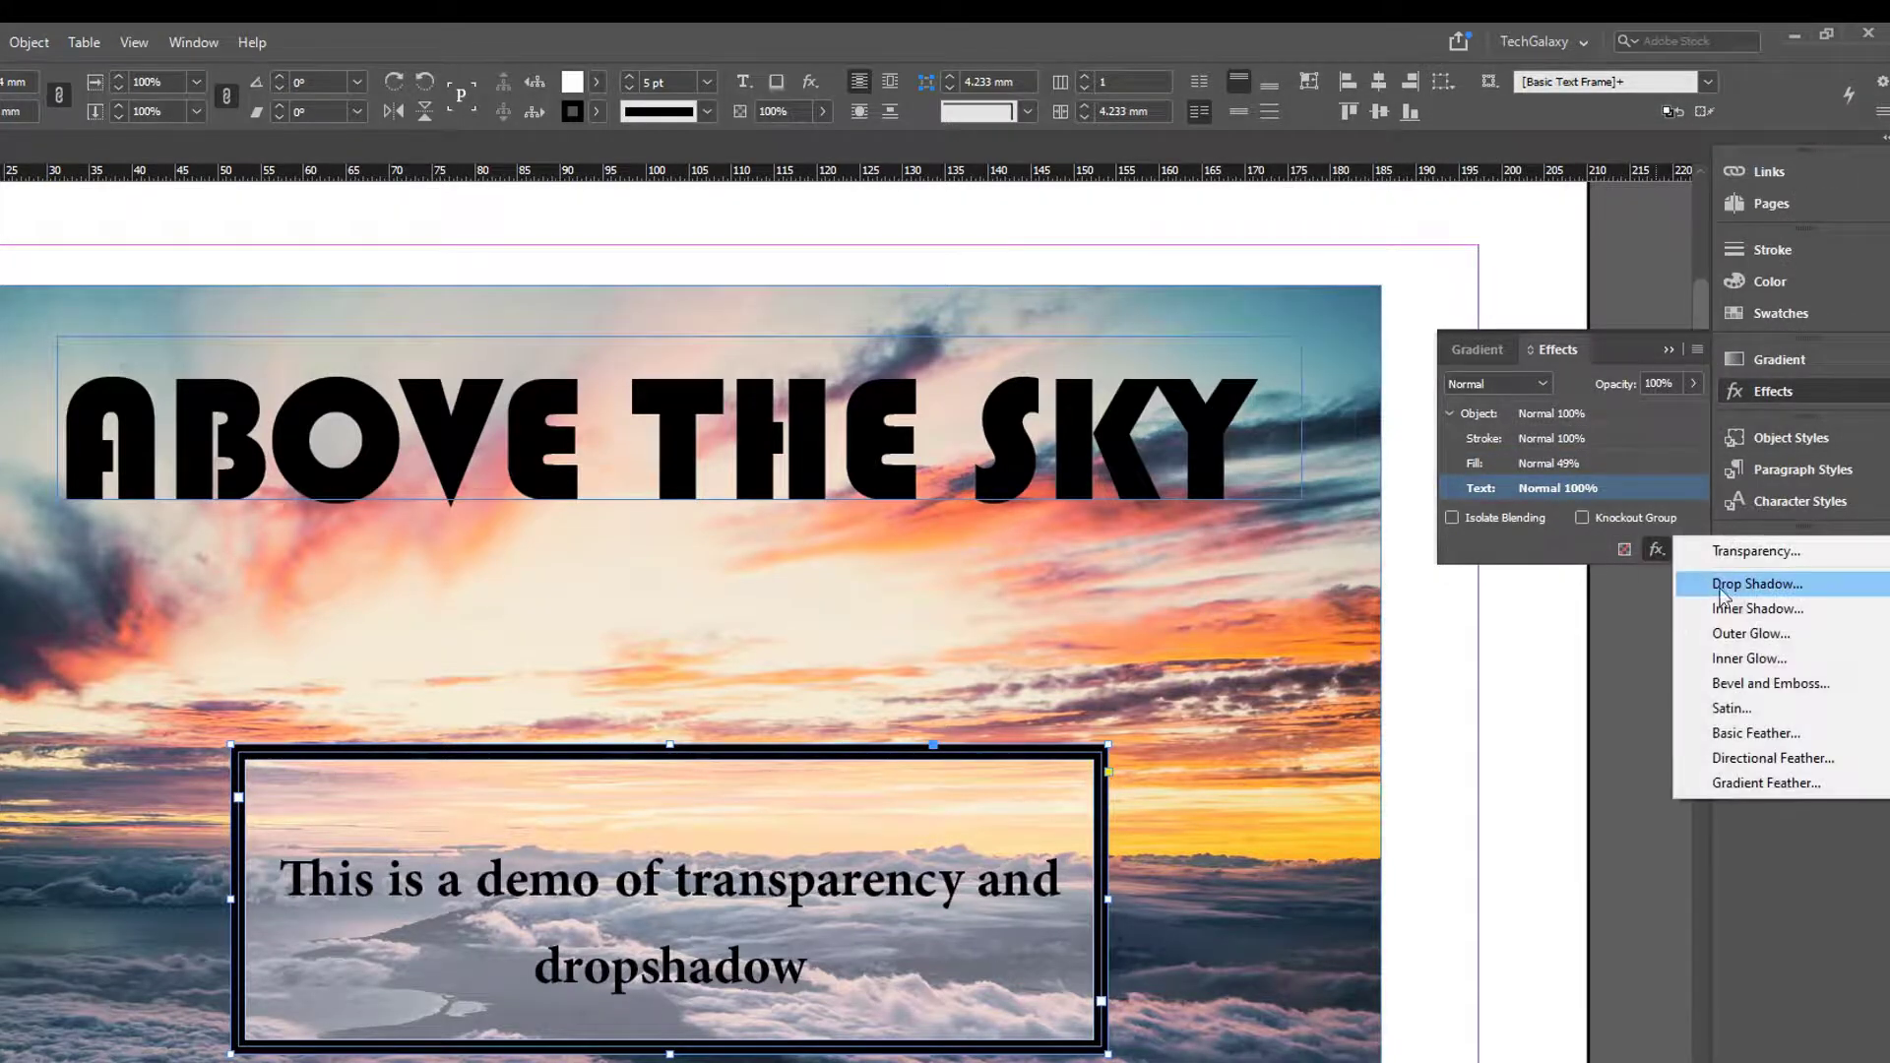
{"action": "left_click", "coordinate": [1772, 683]}
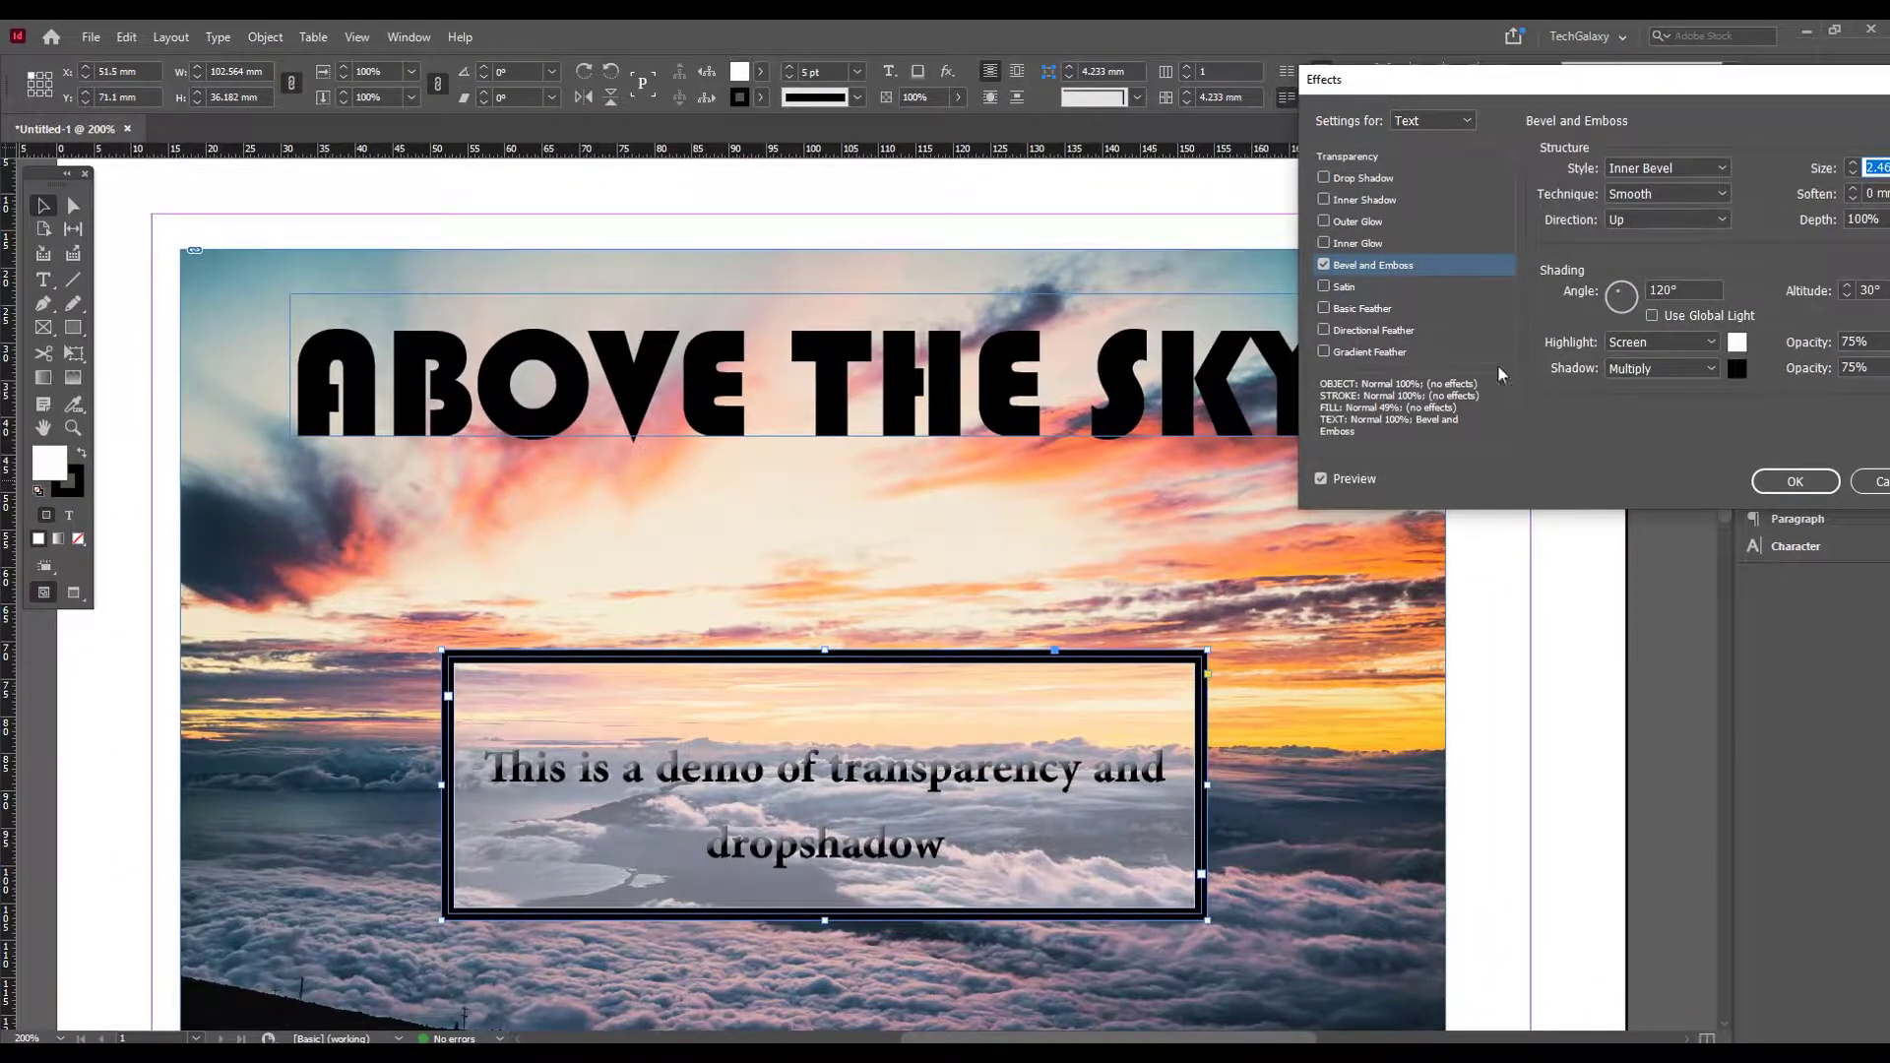
{"action": "left_click_drag", "start_coordinate": [1711, 89], "coordinate": [1547, 68]}
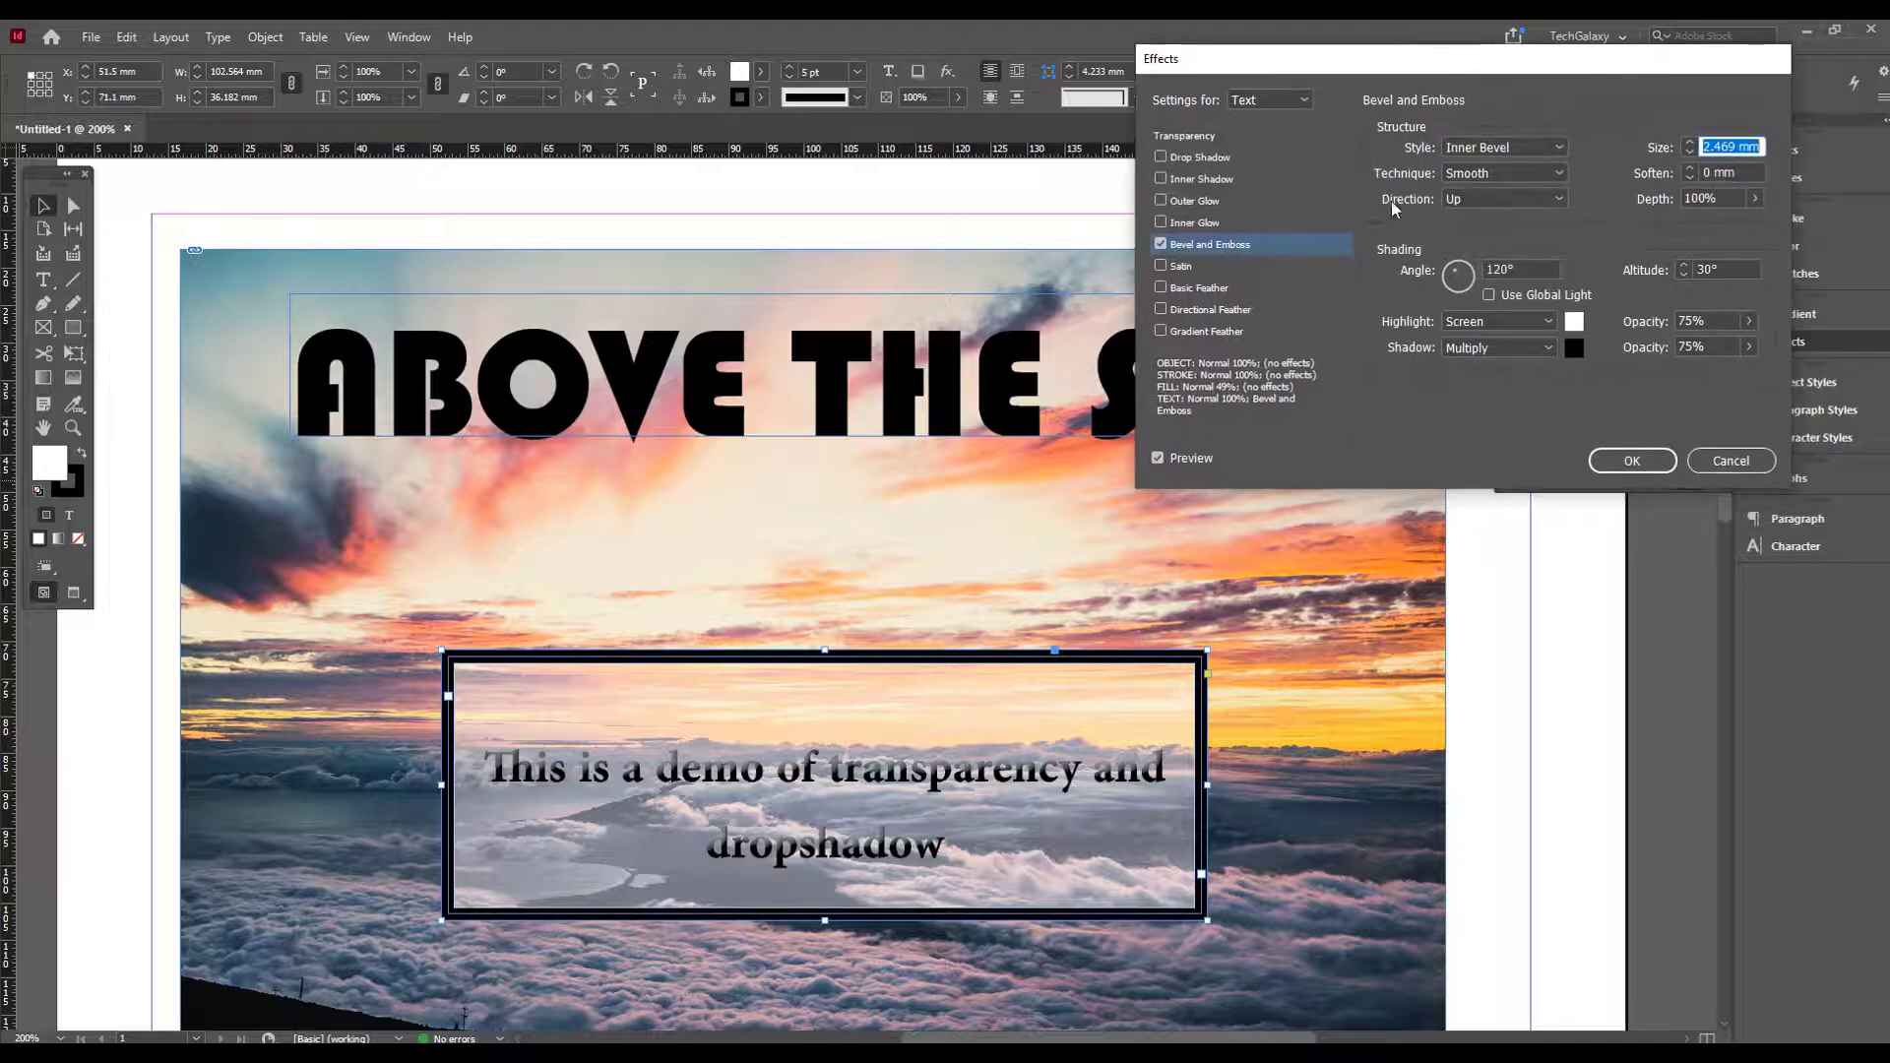
Try the Outer Bevel style on the frame's text, and restore the Inner Bevel style
{"action": "left_click", "coordinate": [1550, 150]}
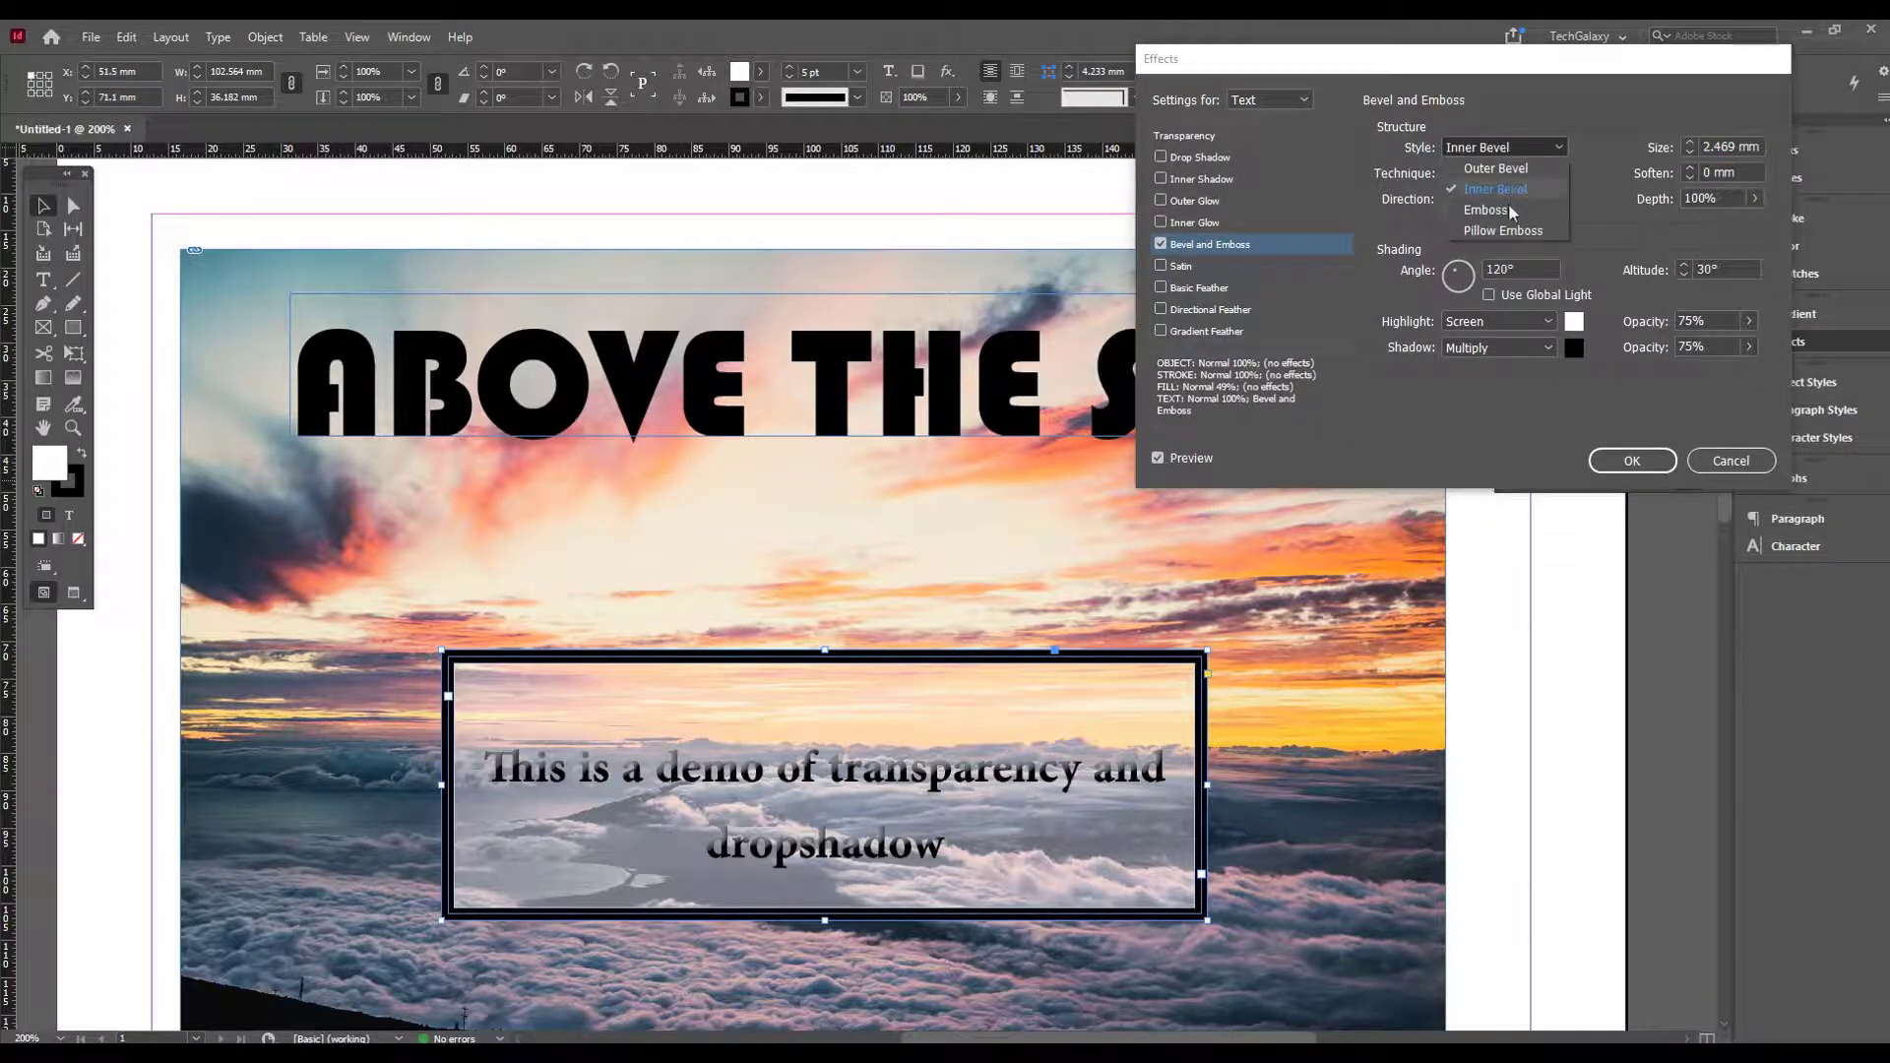
{"action": "left_click", "coordinate": [1509, 169]}
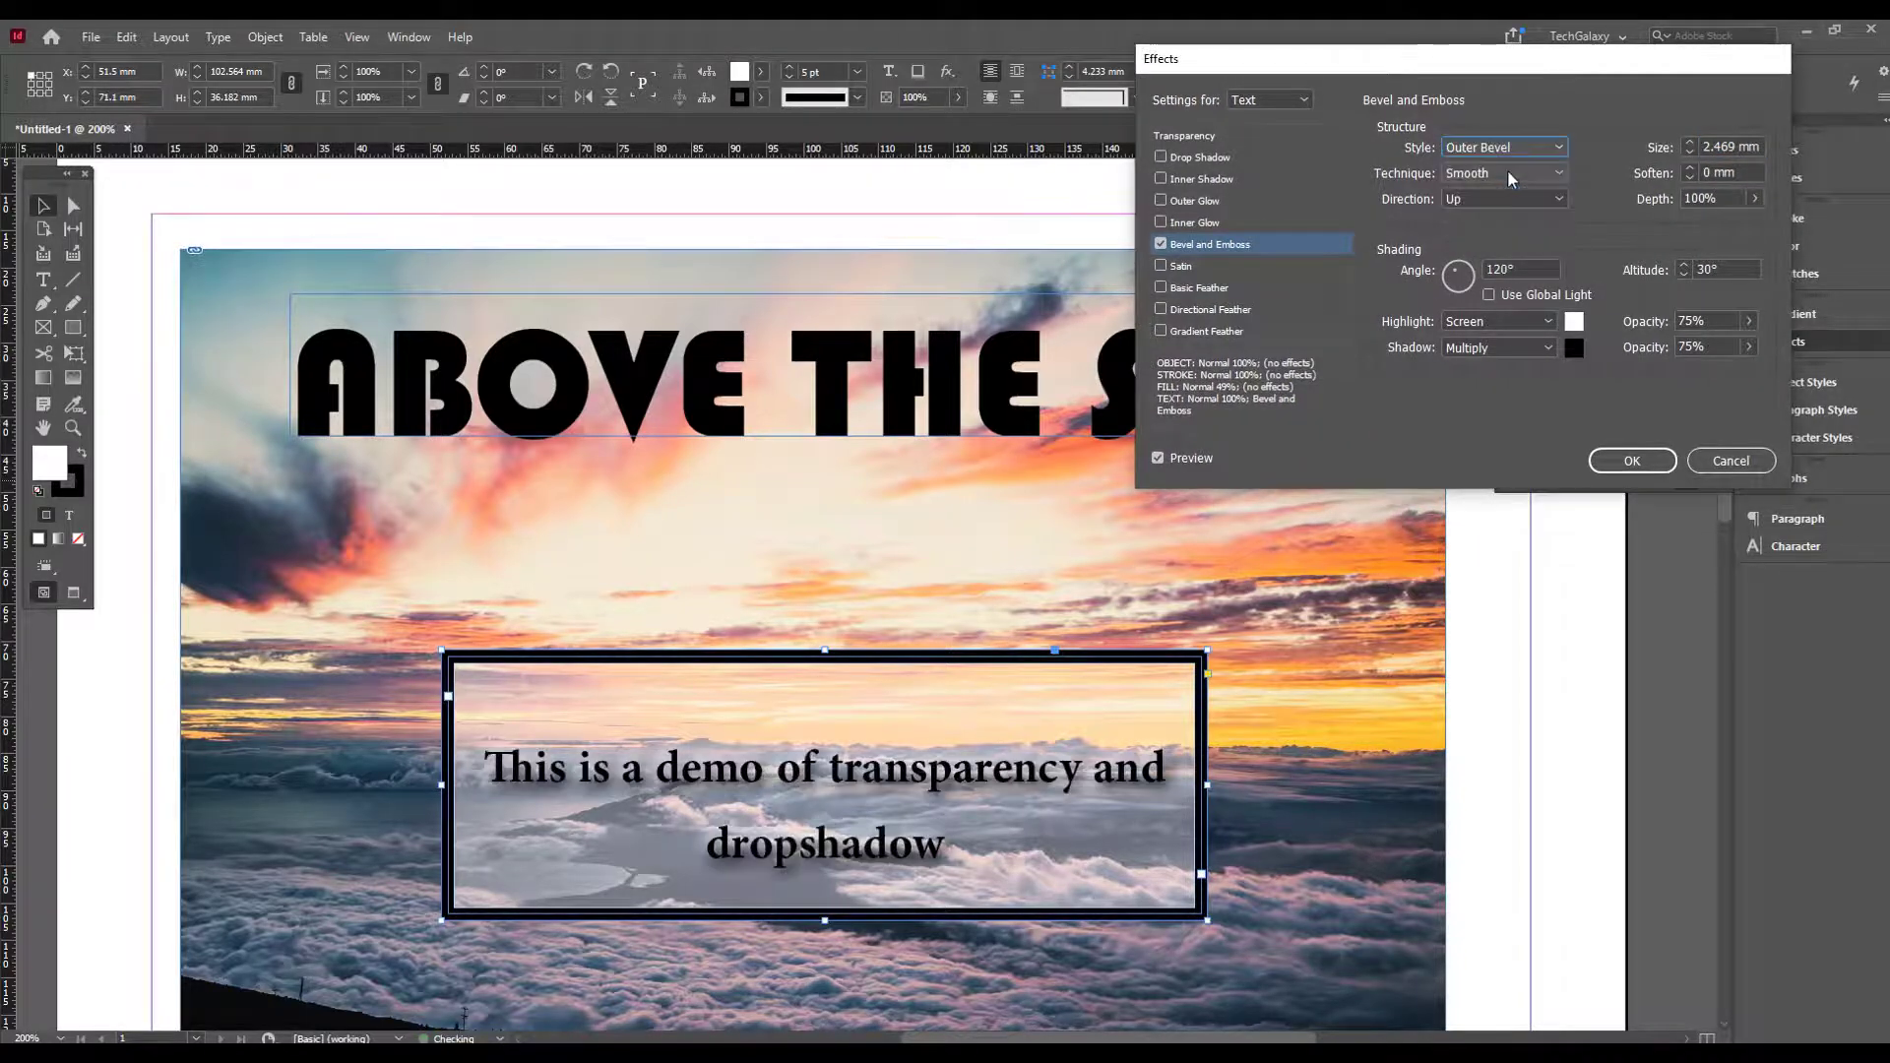
{"action": "left_click", "coordinate": [1514, 146]}
{"action": "left_click", "coordinate": [1510, 188]}
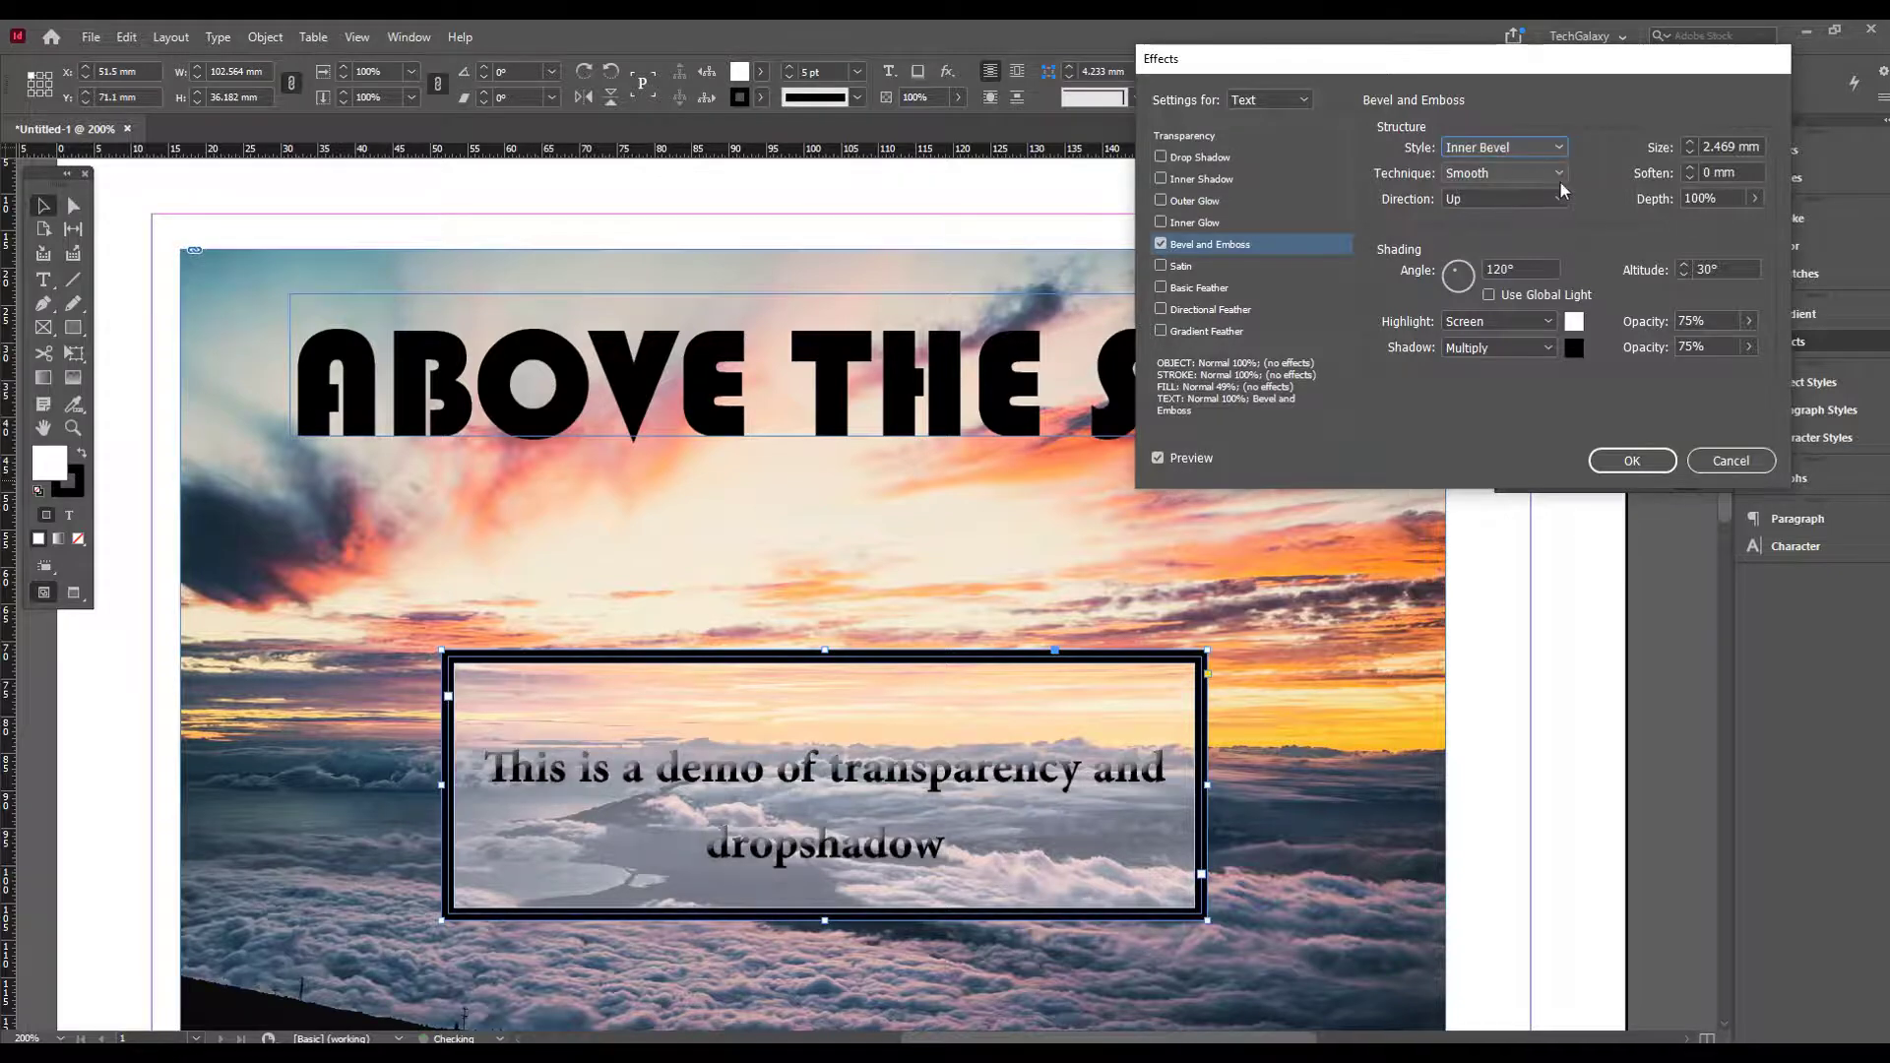
Set the text bevel to the Chisel Hard technique with a 3 mm size, and try the Down direction before restoring Up
{"action": "left_click", "coordinate": [1497, 169]}
{"action": "left_click", "coordinate": [1502, 196]}
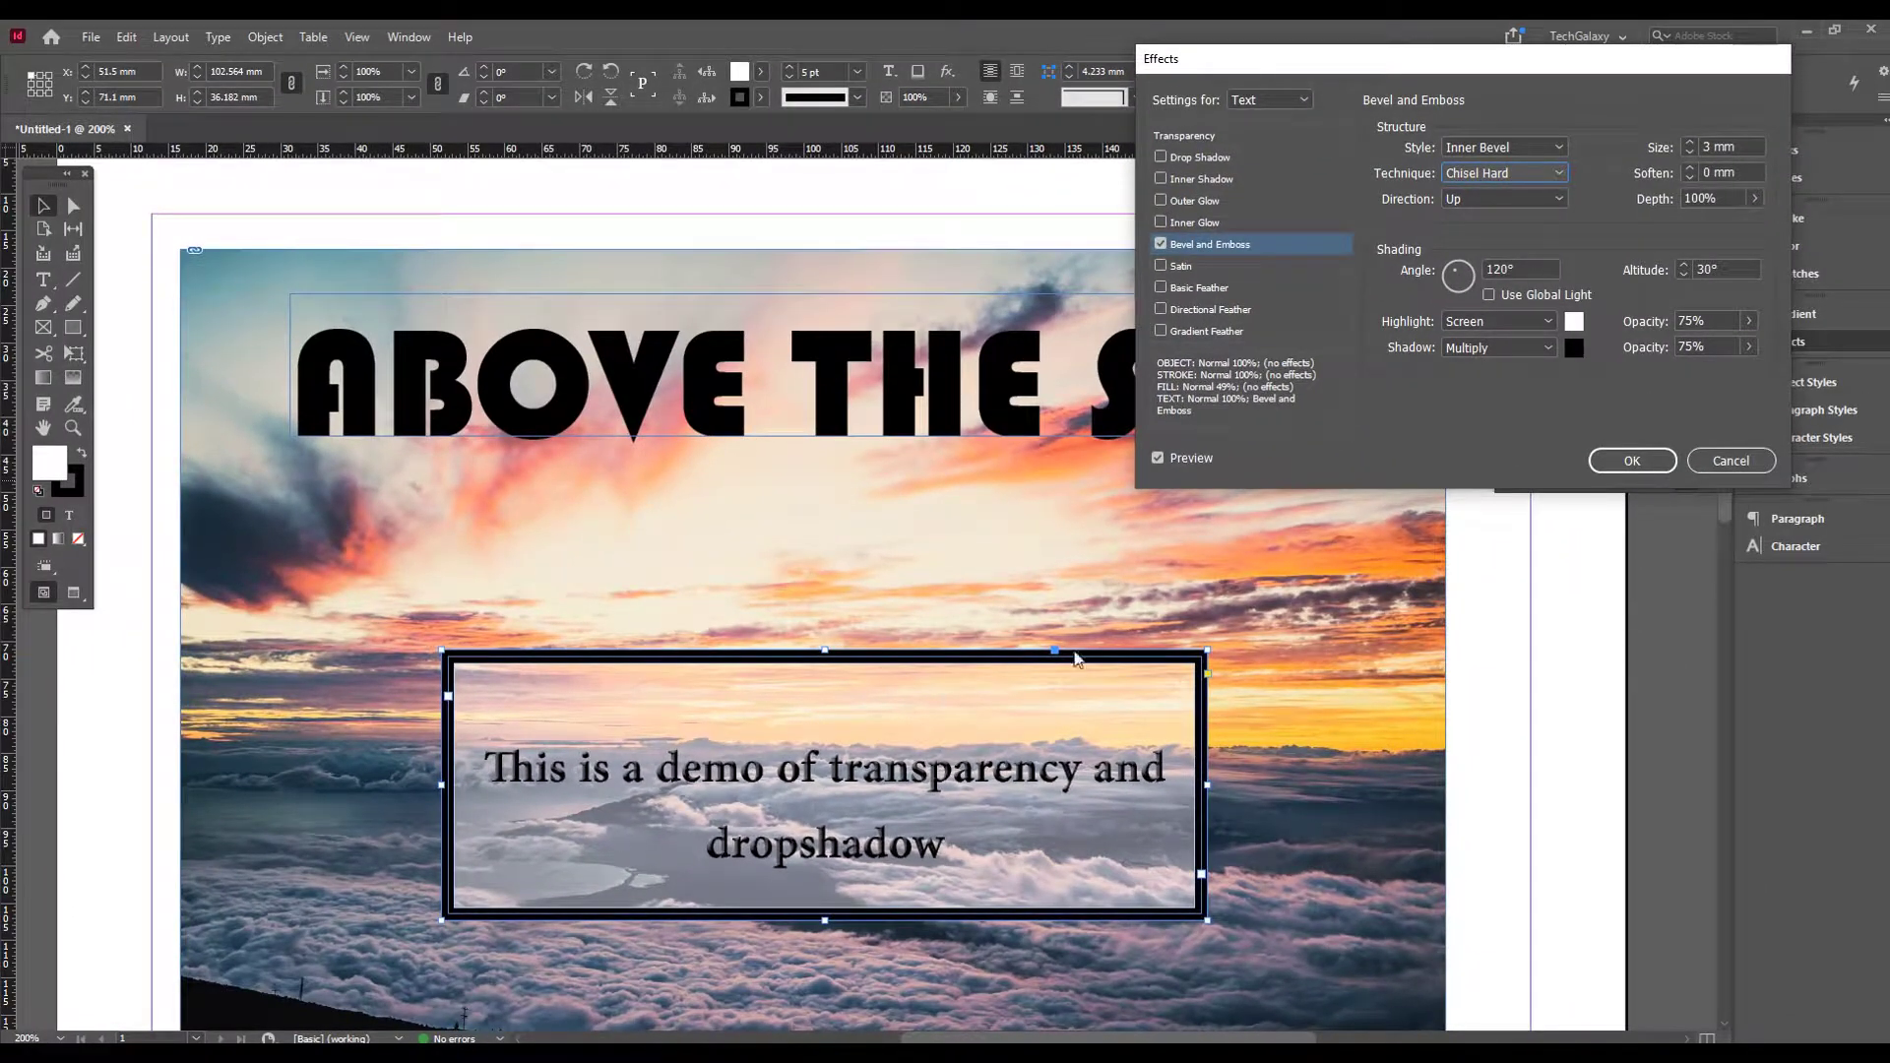
{"action": "left_click", "coordinate": [1489, 200]}
{"action": "left_click", "coordinate": [1482, 241]}
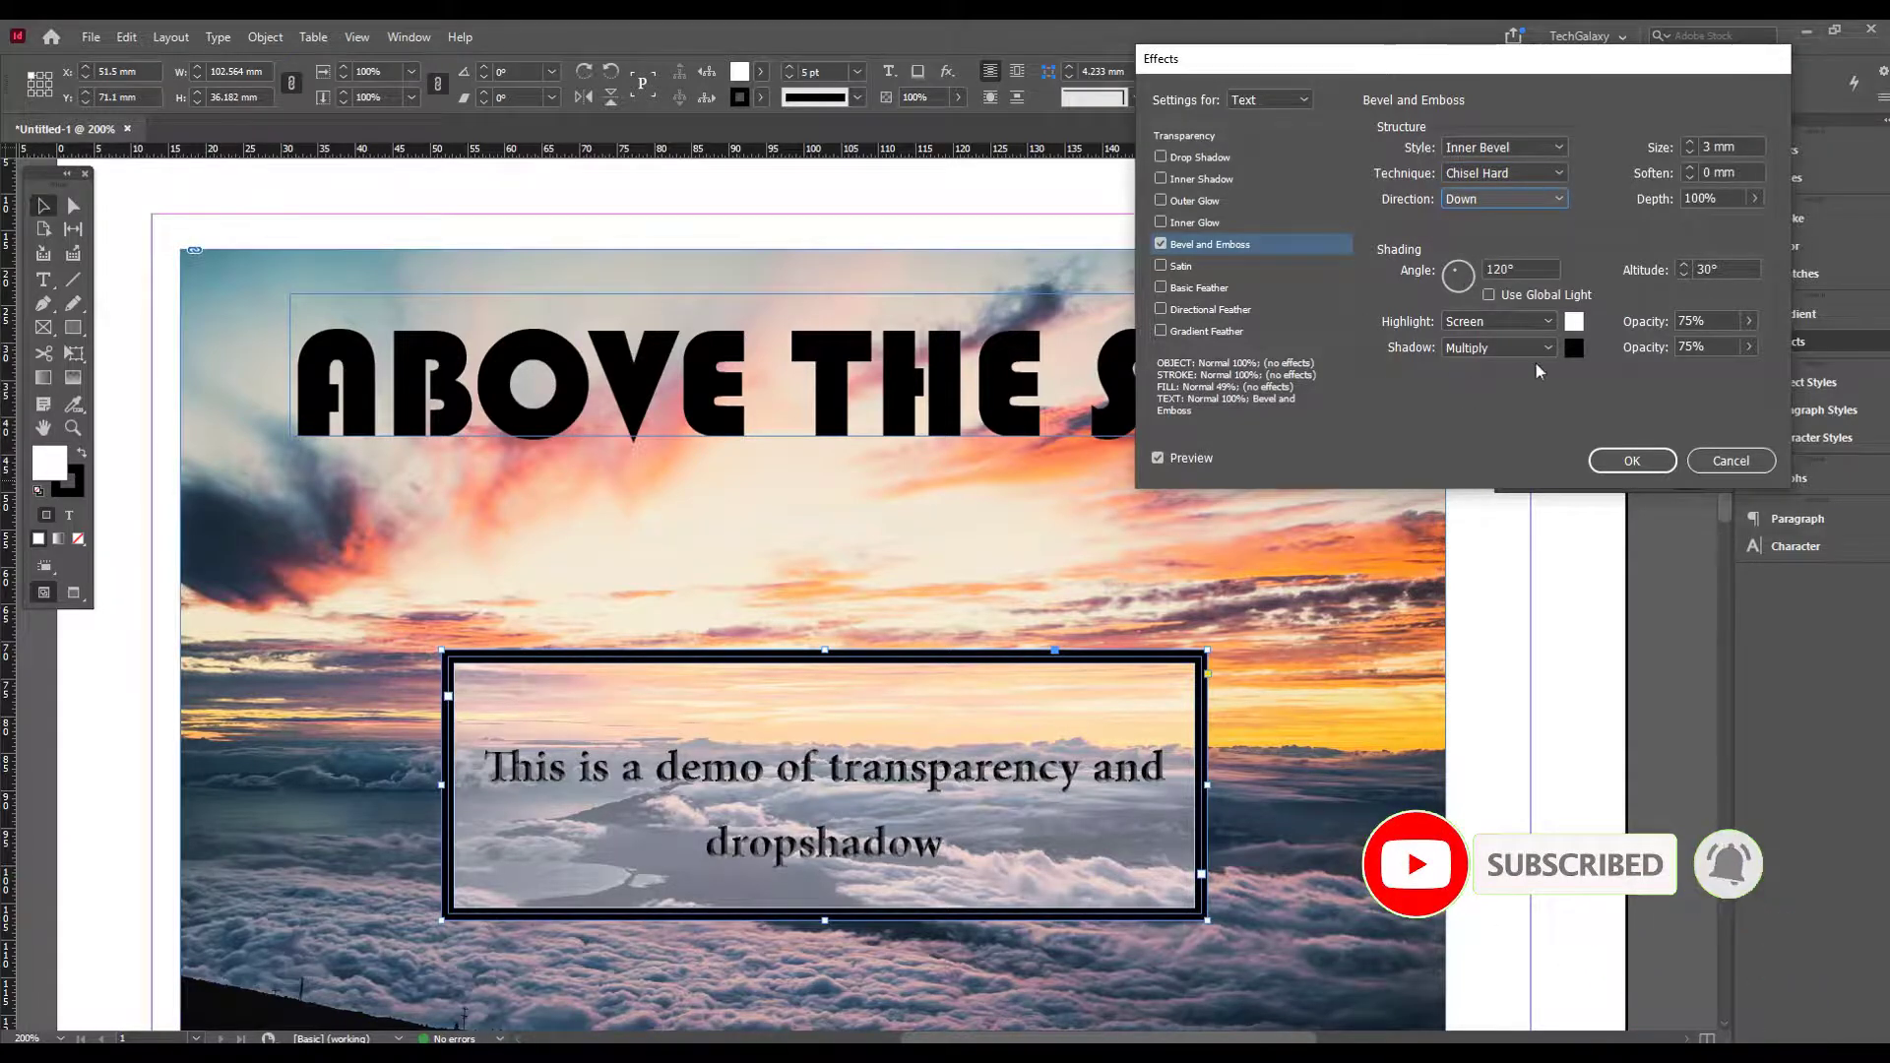
{"action": "left_click", "coordinate": [1504, 199]}
{"action": "left_click", "coordinate": [1486, 218]}
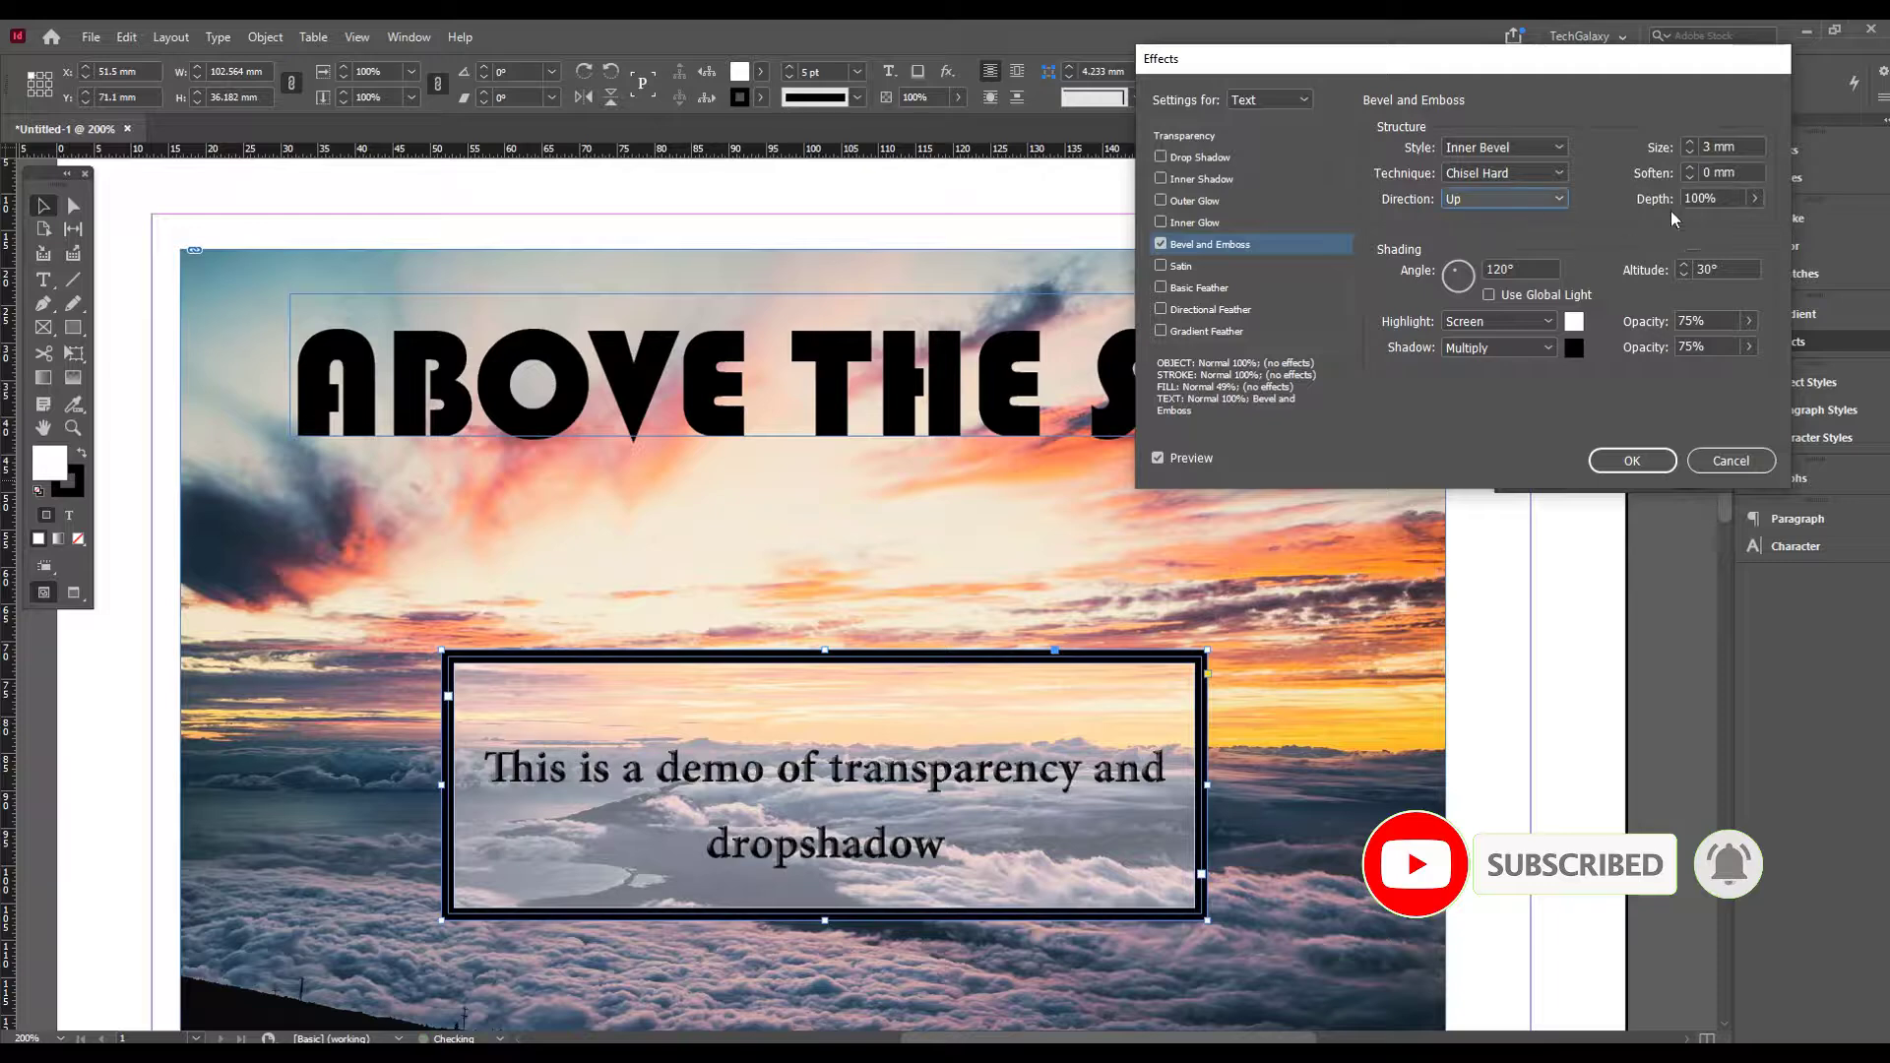
Keep the text bevel's depth at 100% and raise its shading altitude by a few degrees
{"action": "left_click", "coordinate": [1754, 198]}
{"action": "mouse_move", "coordinate": [1755, 224]}
{"action": "left_mouse_down"}
{"action": "mouse_move", "coordinate": [1716, 246]}
{"action": "mouse_move", "coordinate": [1758, 224]}
{"action": "left_mouse_up"}
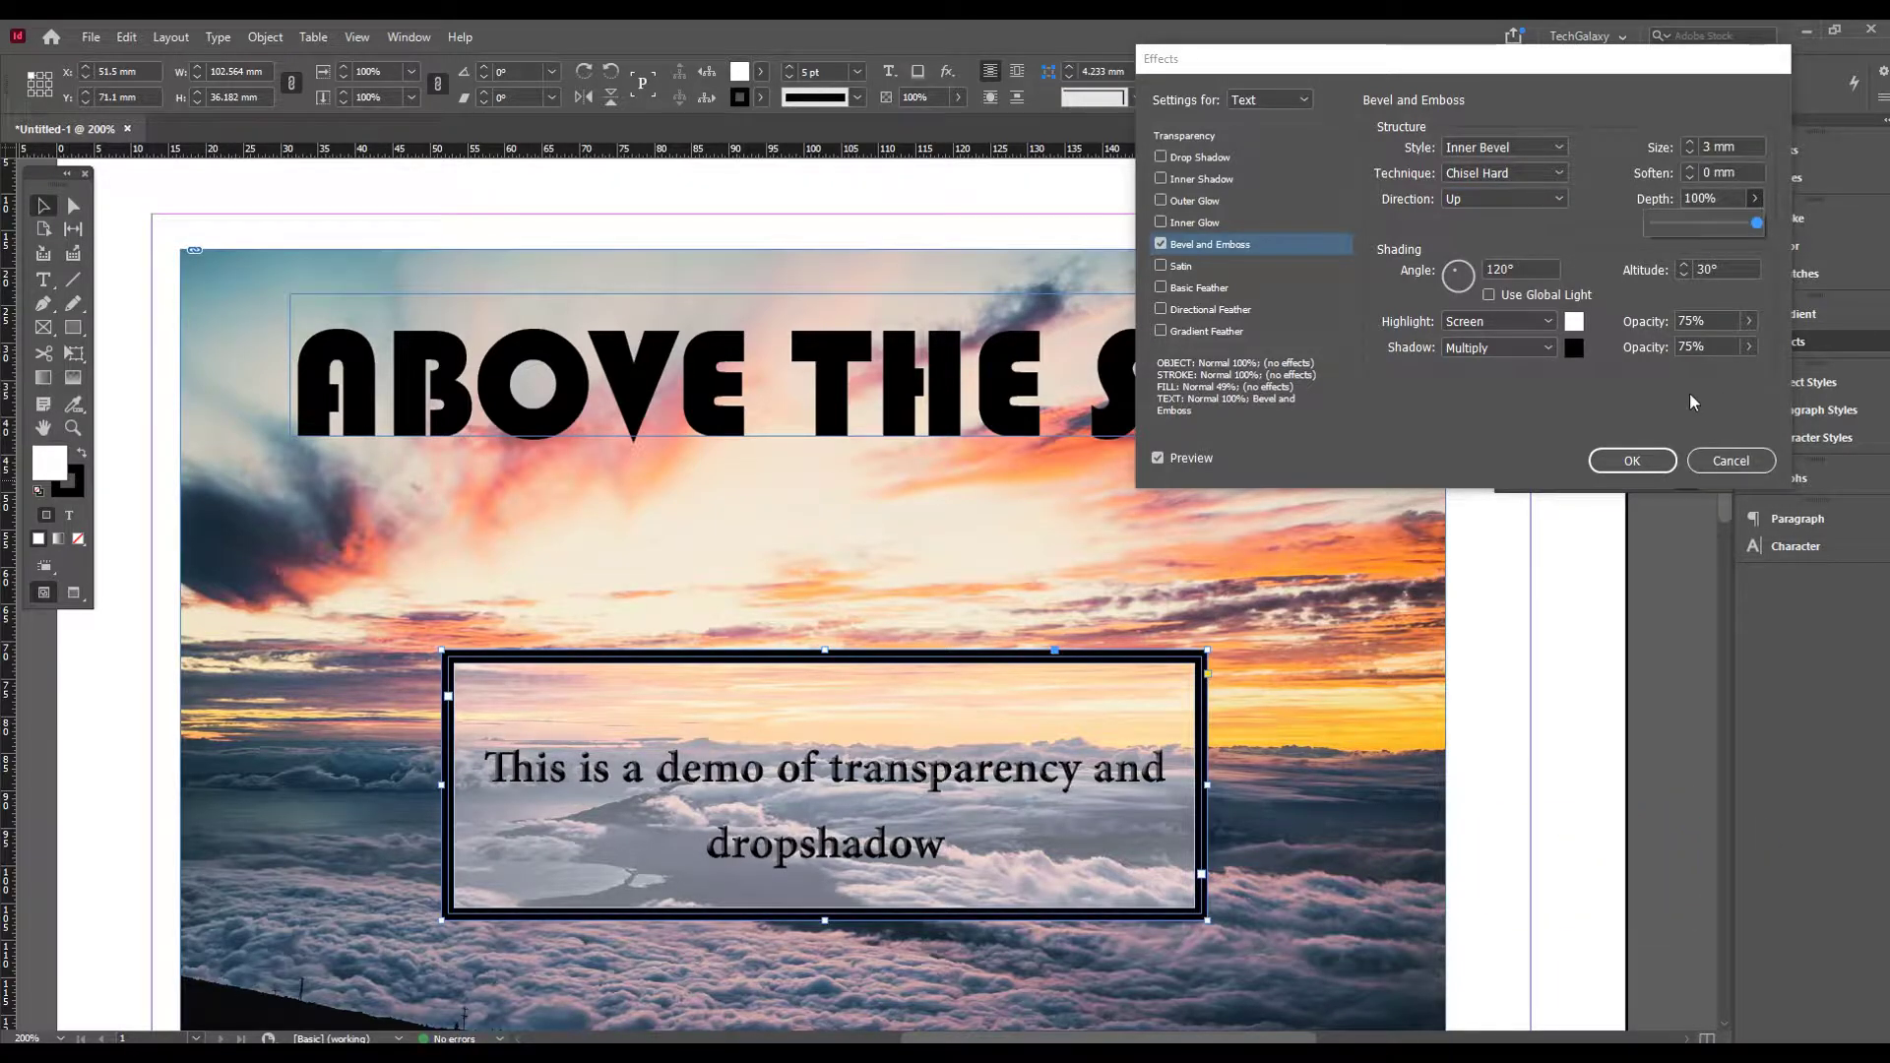
{"action": "left_click", "coordinate": [1685, 265]}
{"action": "left_click", "coordinate": [1685, 266]}
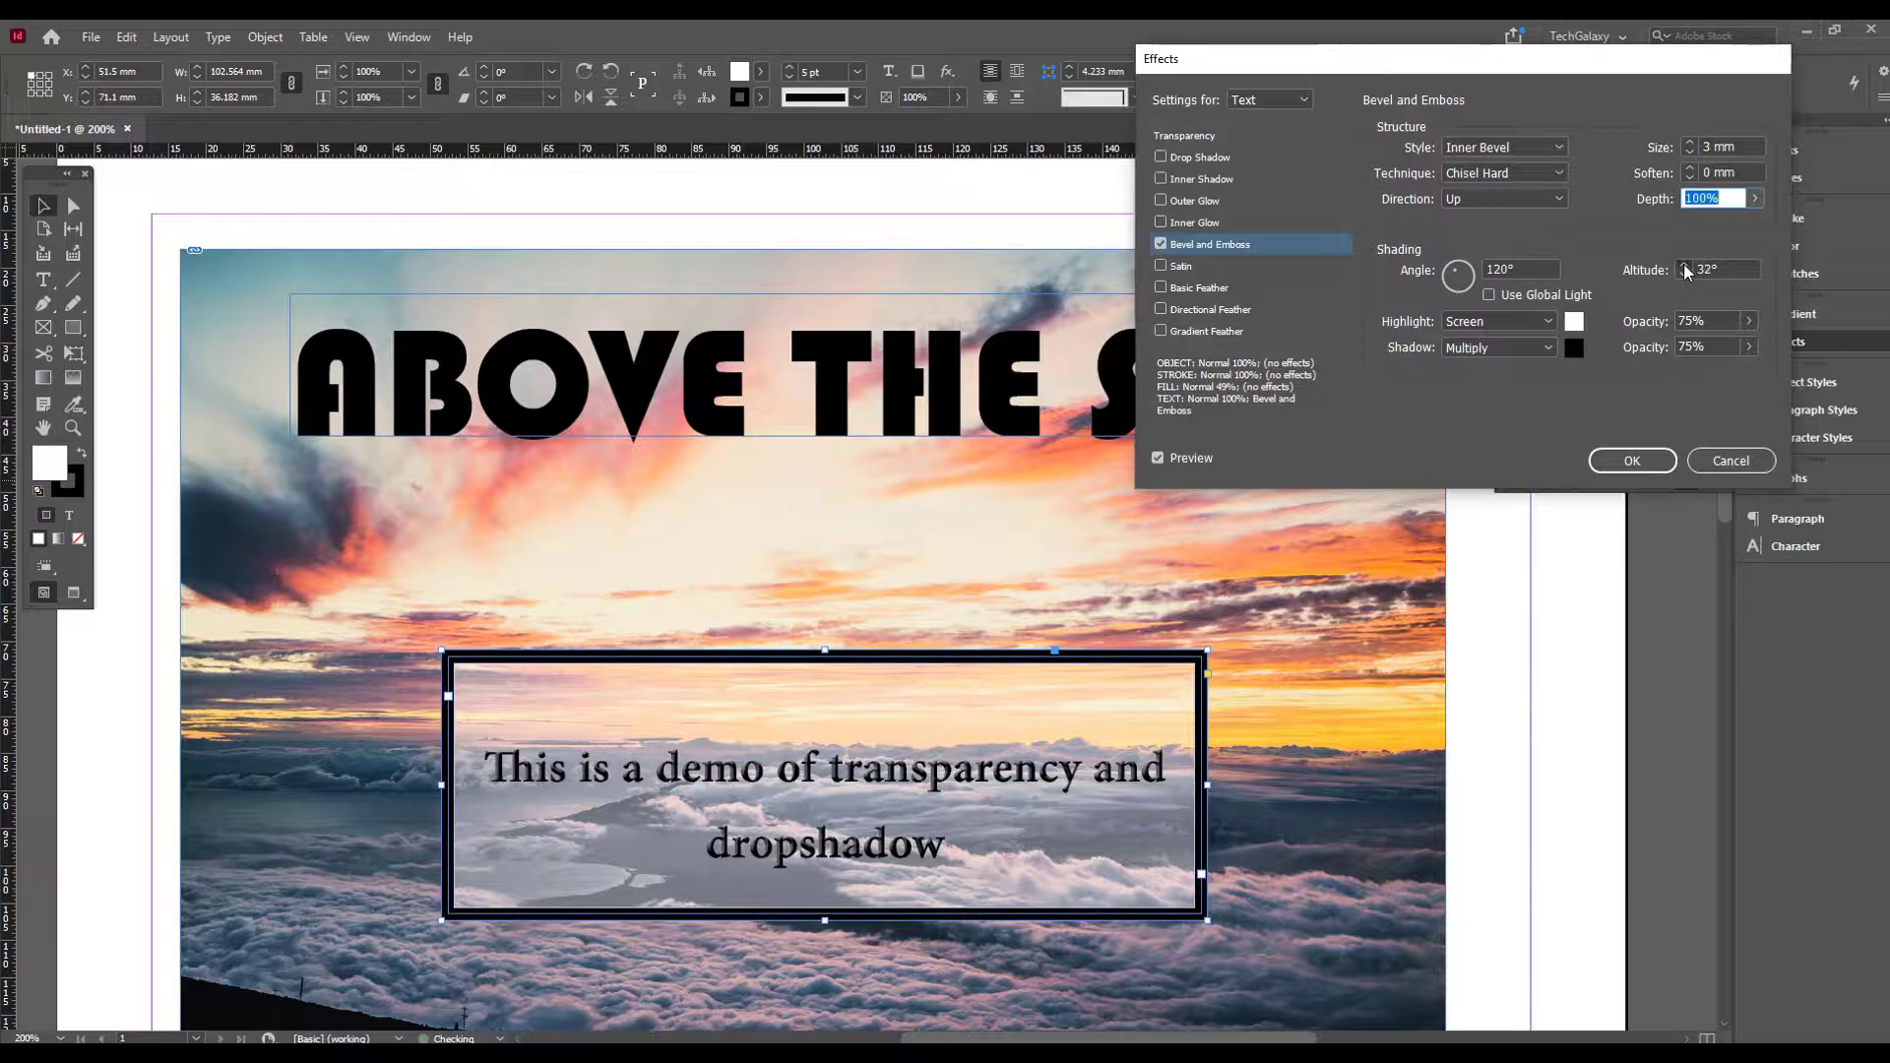
{"action": "left_click", "coordinate": [1685, 265]}
{"action": "left_click", "coordinate": [1686, 266]}
Add a Satin effect to the bordered frame's text alongside its bevel
{"action": "left_click", "coordinate": [1183, 265]}
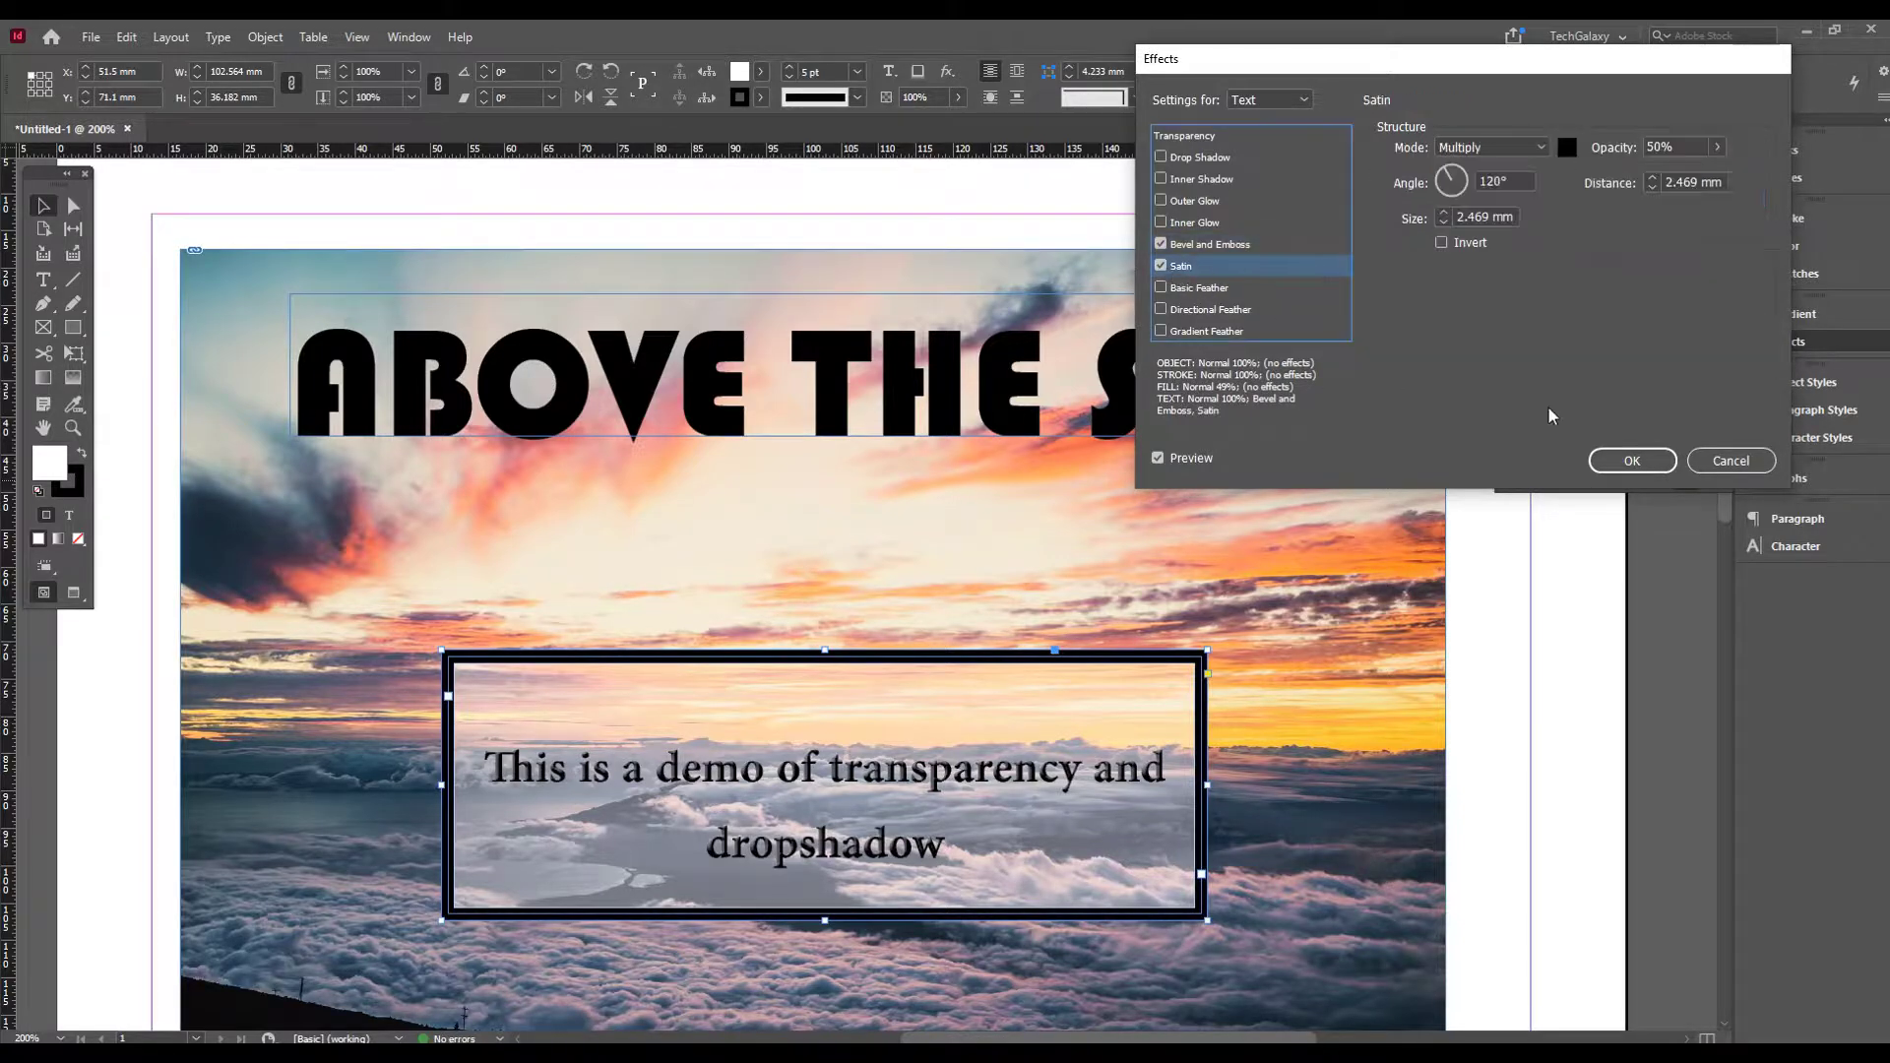